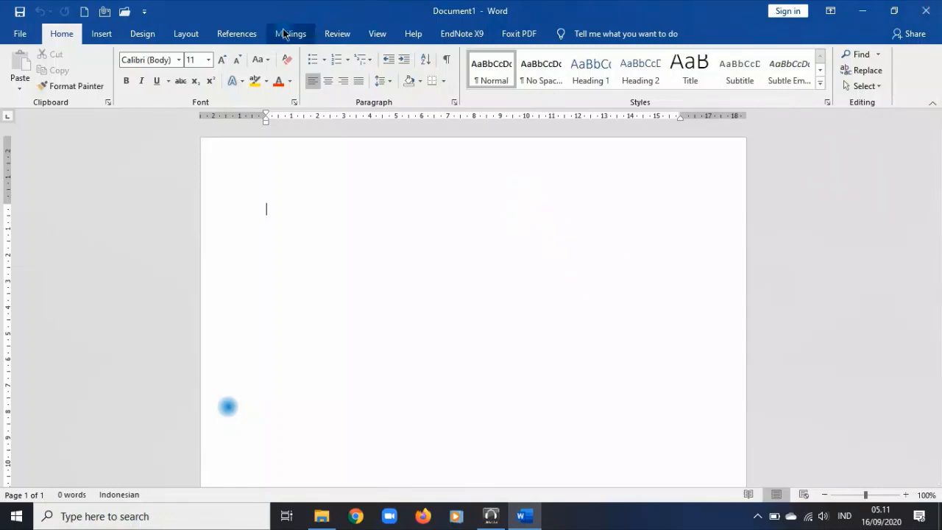
{"action": "left_click", "coordinate": [234, 35]}
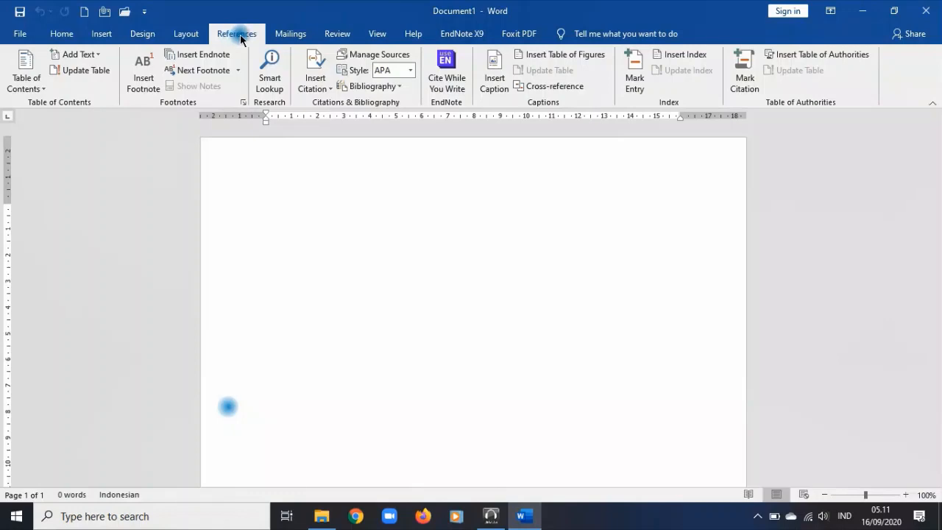
{"action": "left_click", "coordinate": [291, 34]}
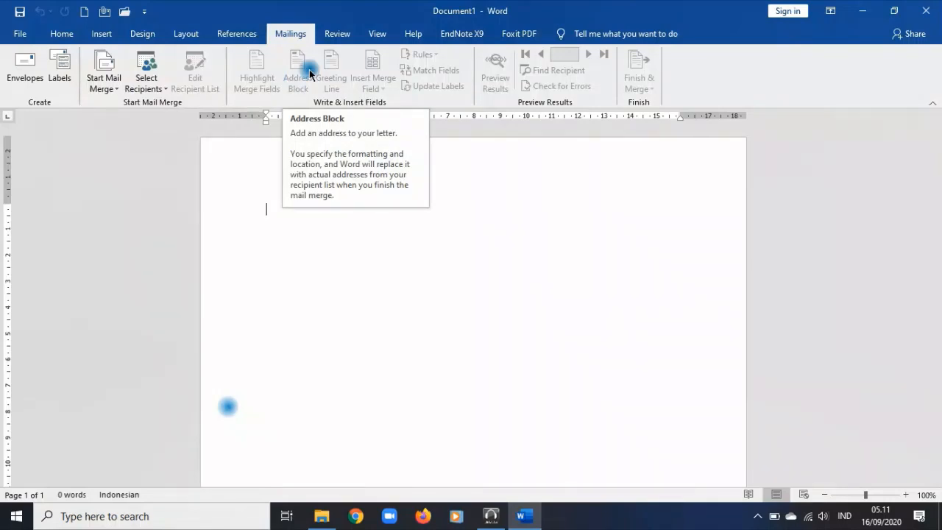
{"action": "left_click", "coordinate": [335, 34]}
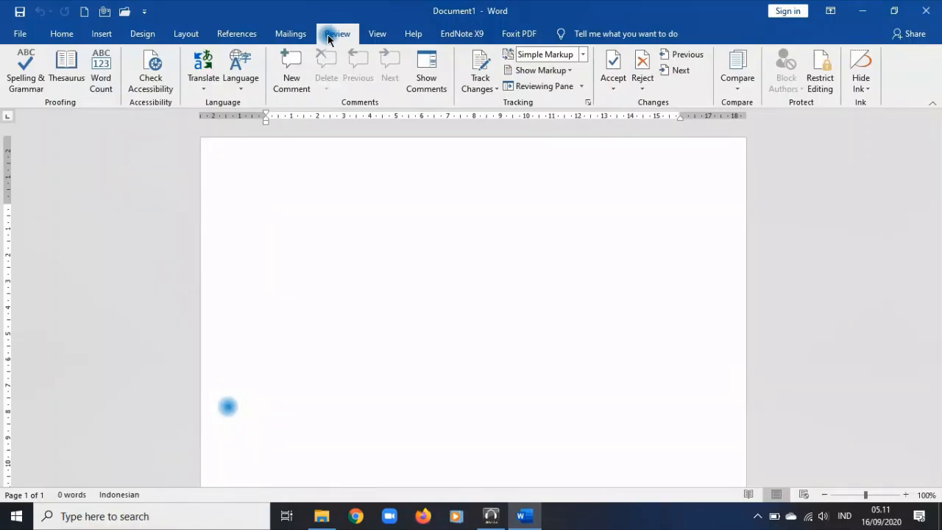
{"action": "left_click", "coordinate": [378, 34]}
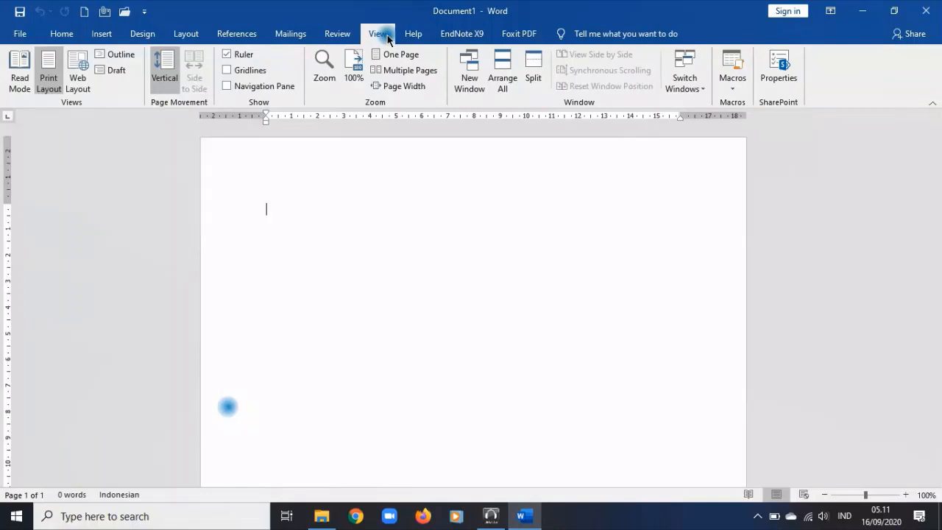
{"action": "left_click", "coordinate": [420, 36]}
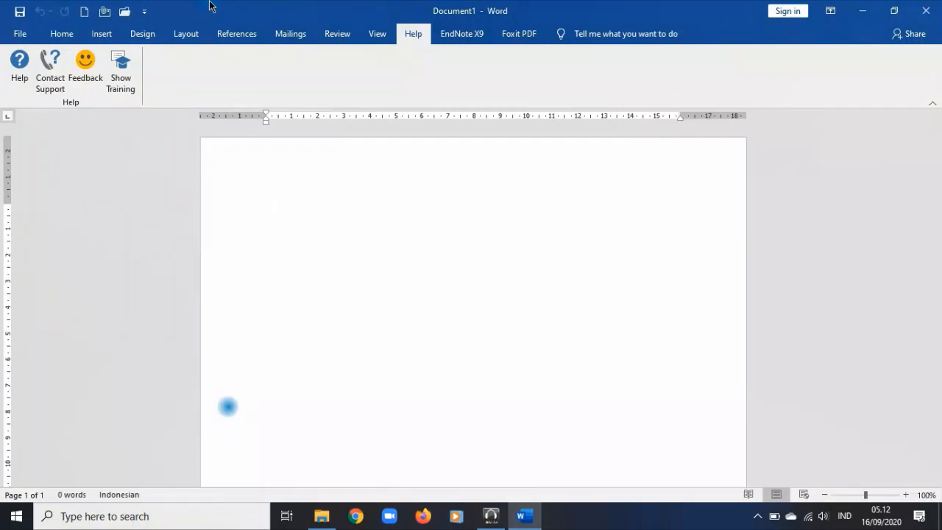
{"action": "left_click", "coordinate": [71, 34]}
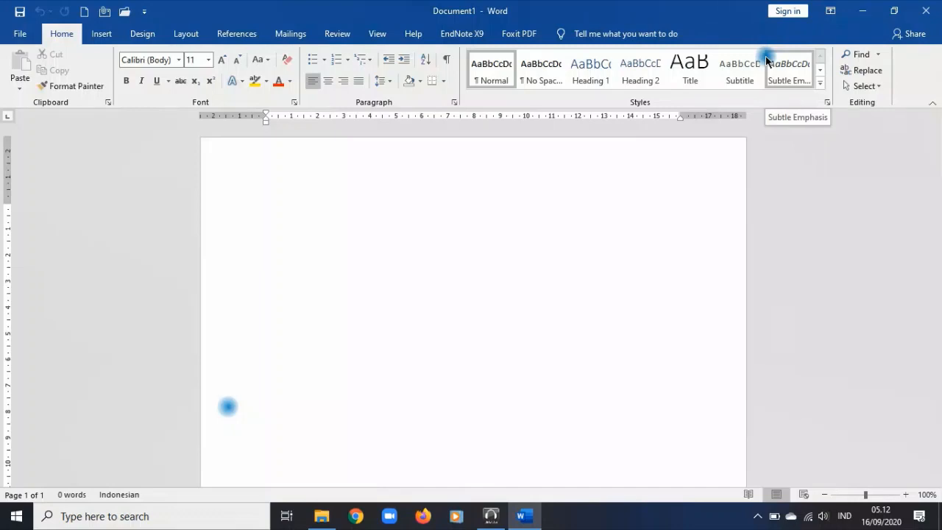
- Write "Bab I Pendahuluan" as the first line of the document in the Heading 1 style
{"action": "left_click", "coordinate": [607, 65]}
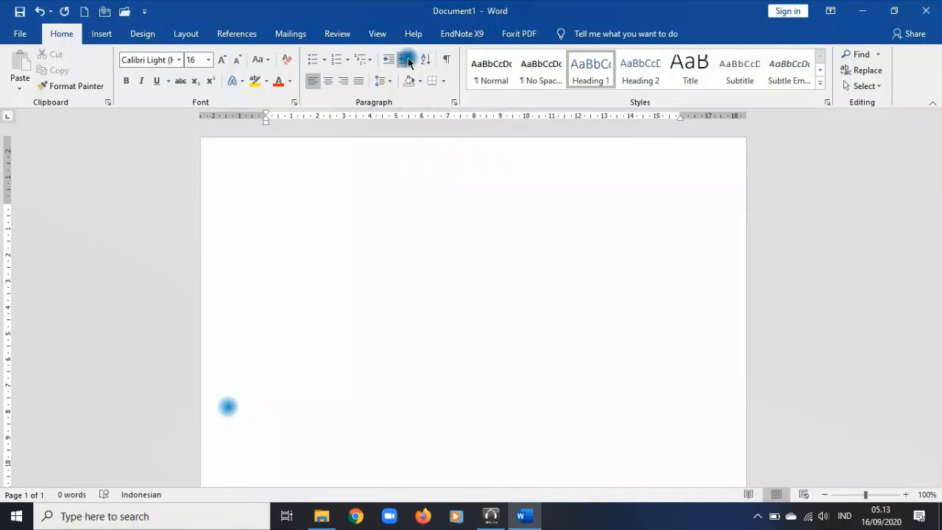
{"action": "type", "text": "Ba"}
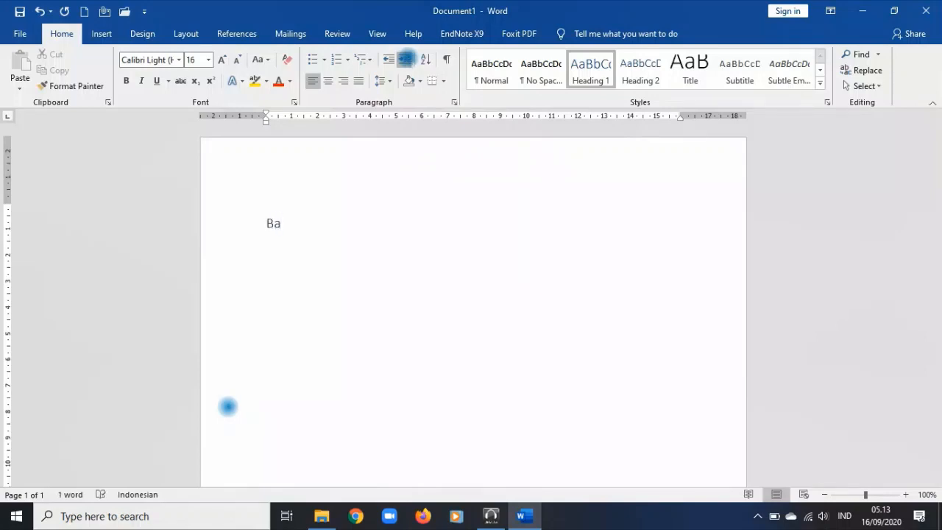
{"action": "type", "text": "b I Pen"}
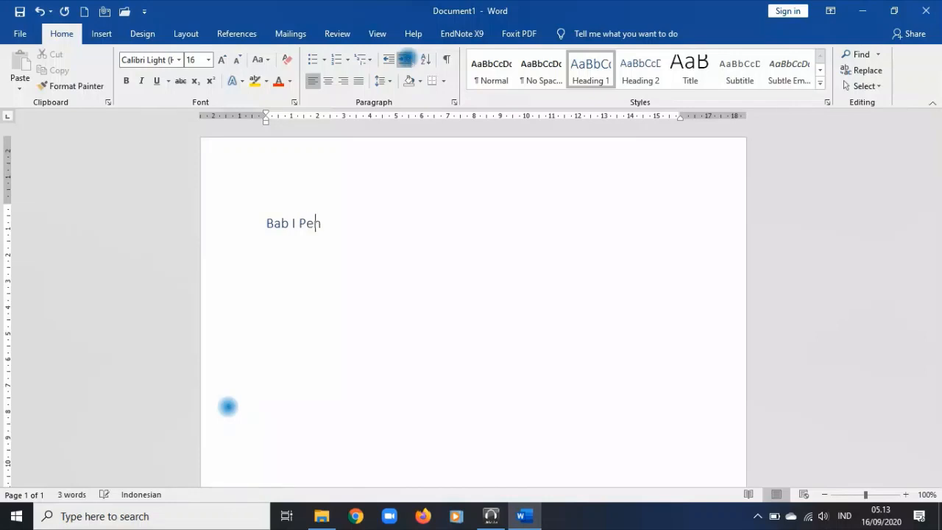
{"action": "type", "text": "dahuluan"}
{"action": "key", "text": "Return"}
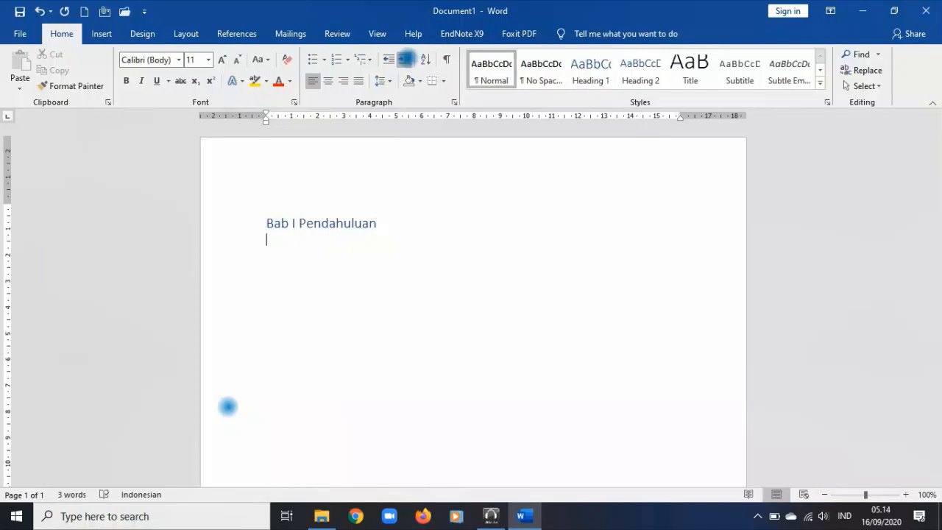
- Add "Bab II Isi" below the first chapter title in the Heading 1 style
{"action": "left_click", "coordinate": [588, 69]}
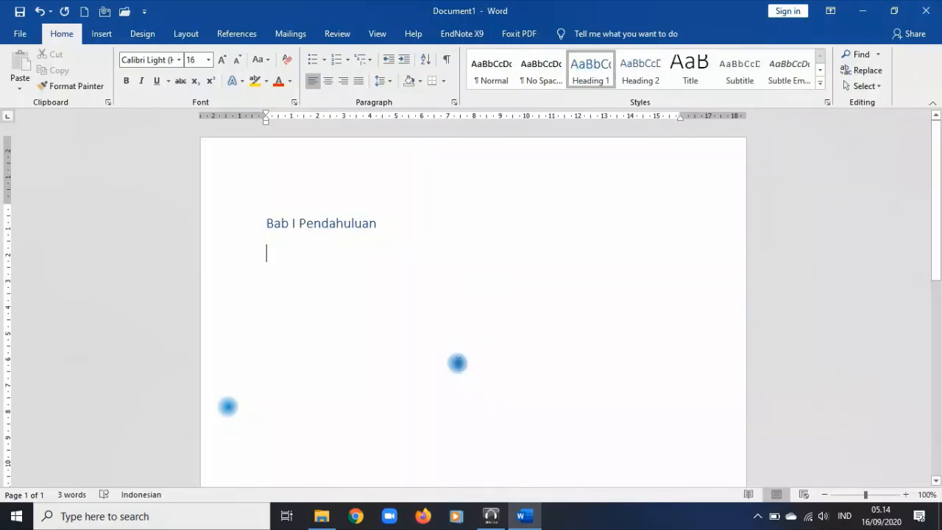
{"action": "type", "text": "Bab II "}
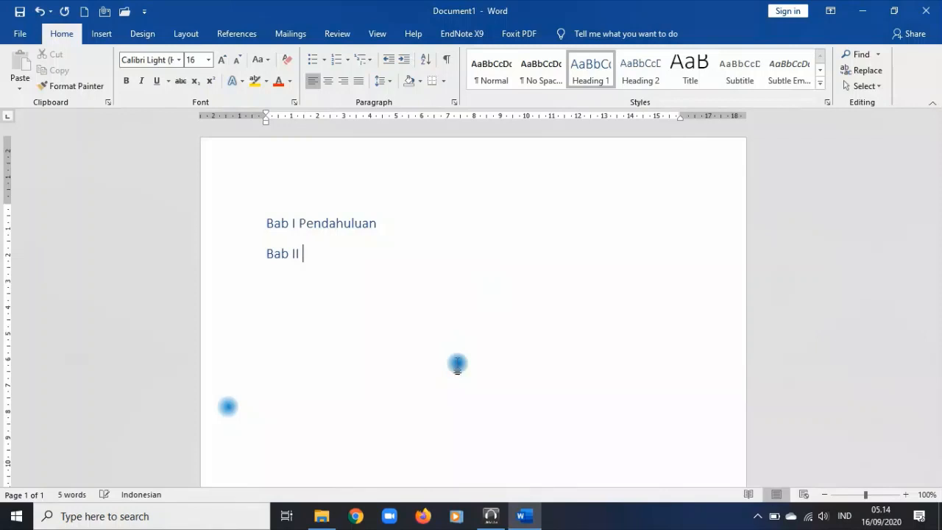
{"action": "type", "text": "Isi"}
{"action": "key", "text": "Return"}
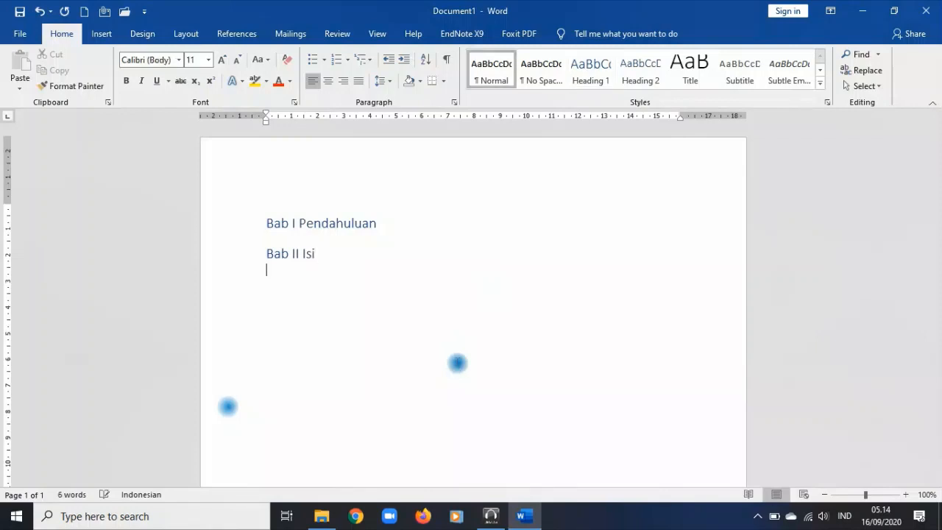
- Add "Bab III Penutup" below the second chapter title in the Heading 1 style
{"action": "left_click", "coordinate": [593, 68]}
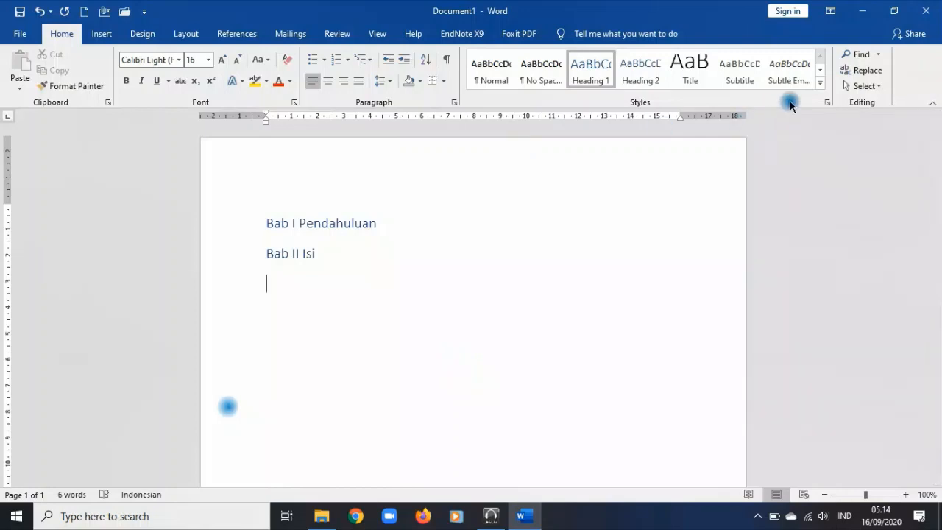
{"action": "left_click", "coordinate": [819, 89]}
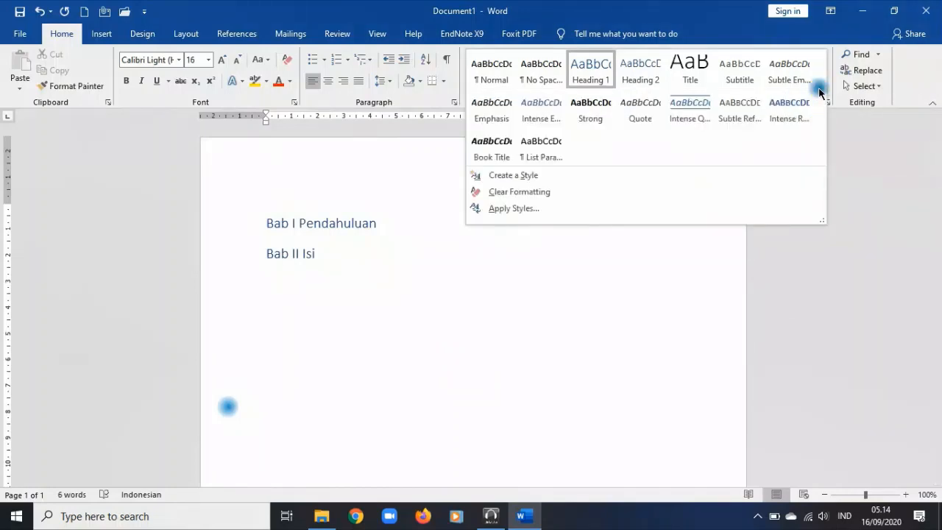
{"action": "left_click", "coordinate": [463, 460]}
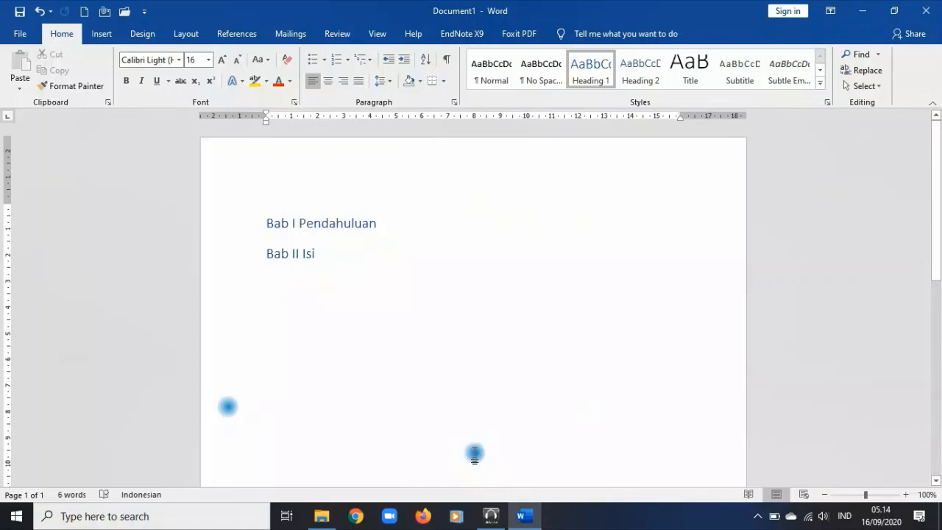
{"action": "type", "text": "Bab"}
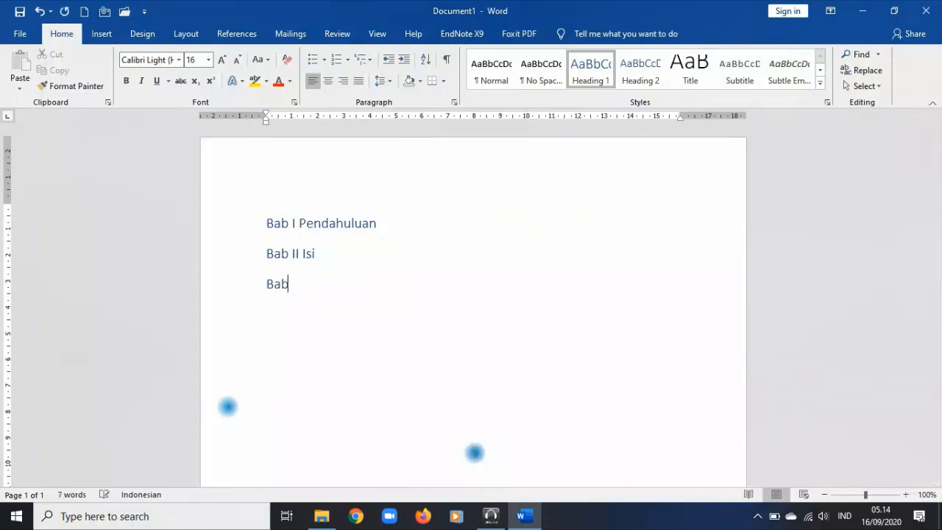
{"action": "type", "text": " III Penutup"}
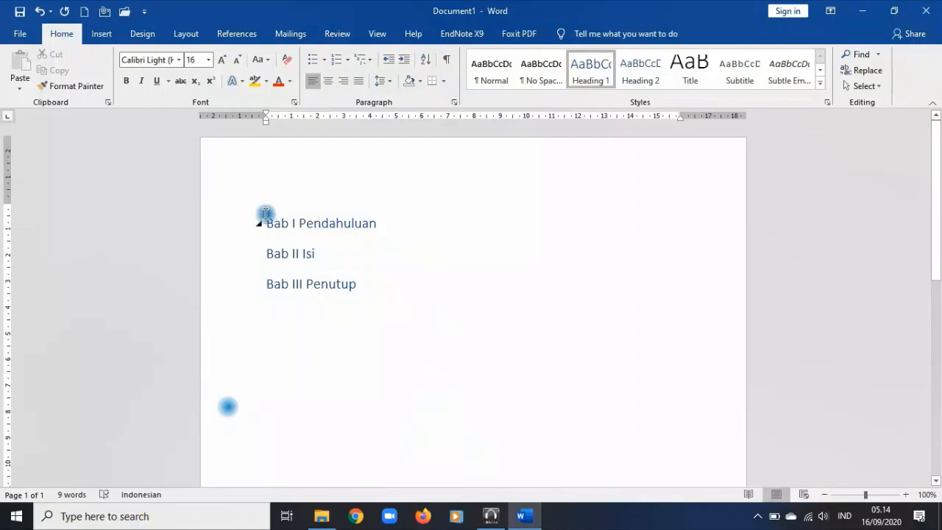
- Insert the subheading "1.1 Katar Belakang" beneath Bab I Pendahuluan in the Heading 2 style
{"action": "left_click", "coordinate": [403, 224]}
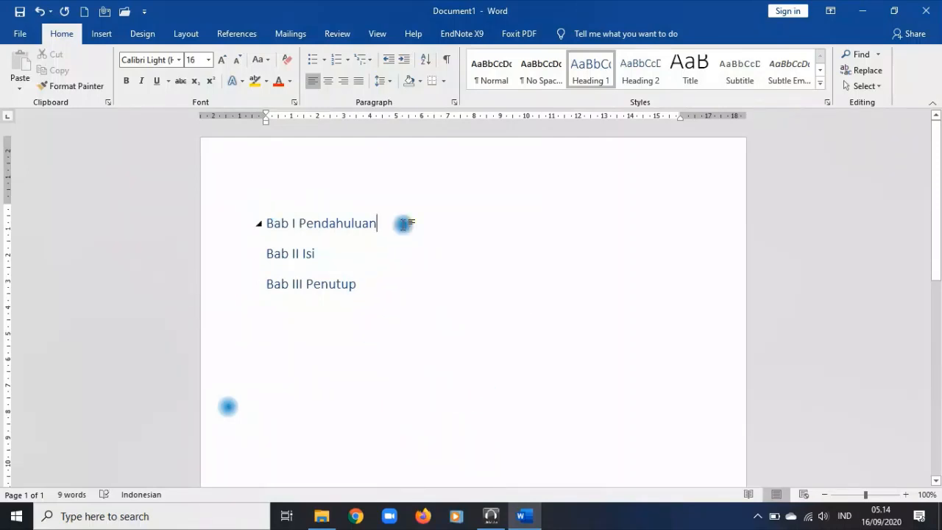
{"action": "key", "text": "Return"}
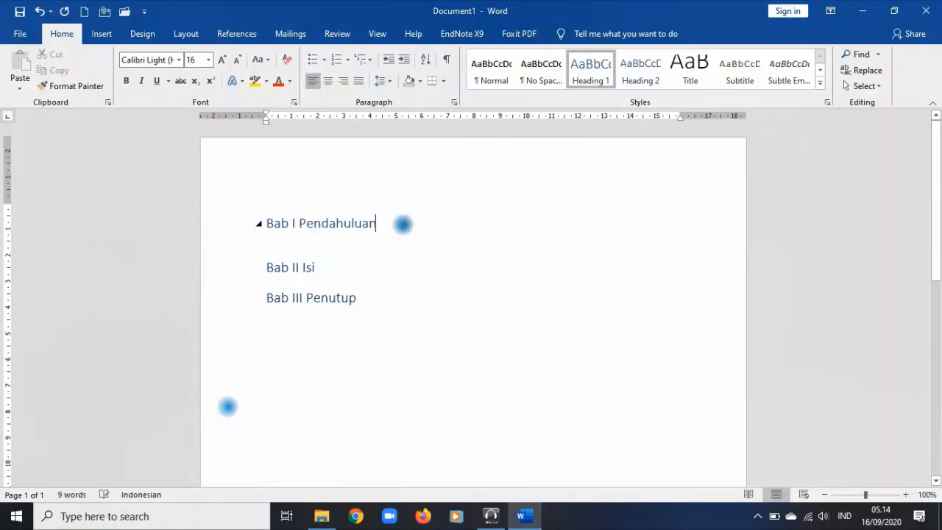
{"action": "left_click", "coordinate": [642, 81]}
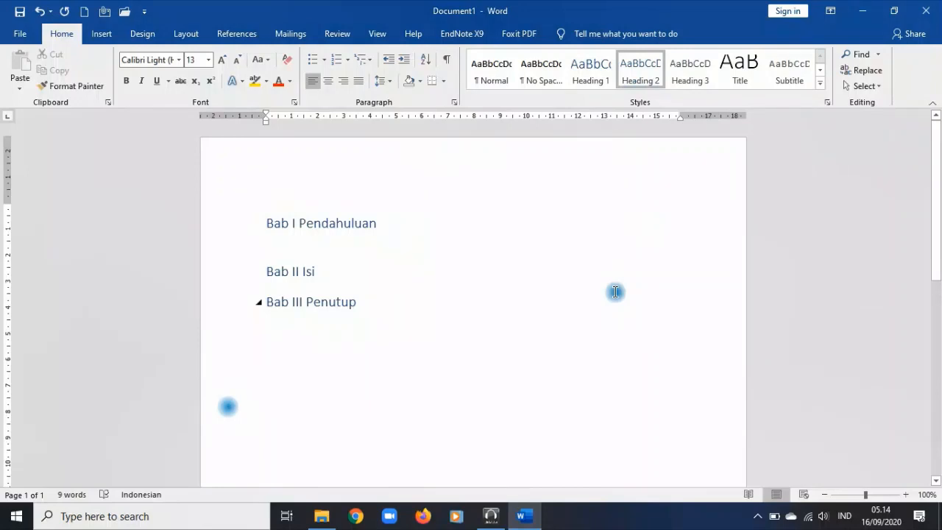
{"action": "type", "text": "1.1"}
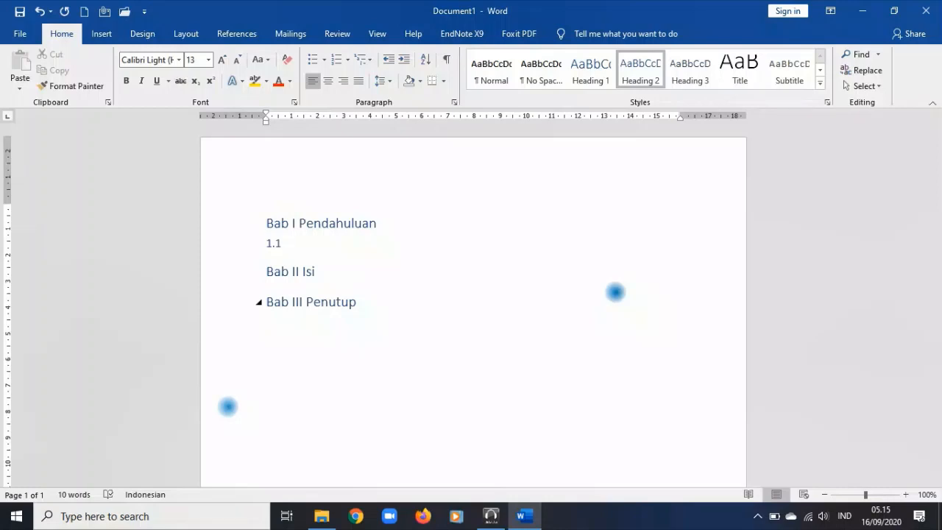
{"action": "type", "text": "Katar Belakang"}
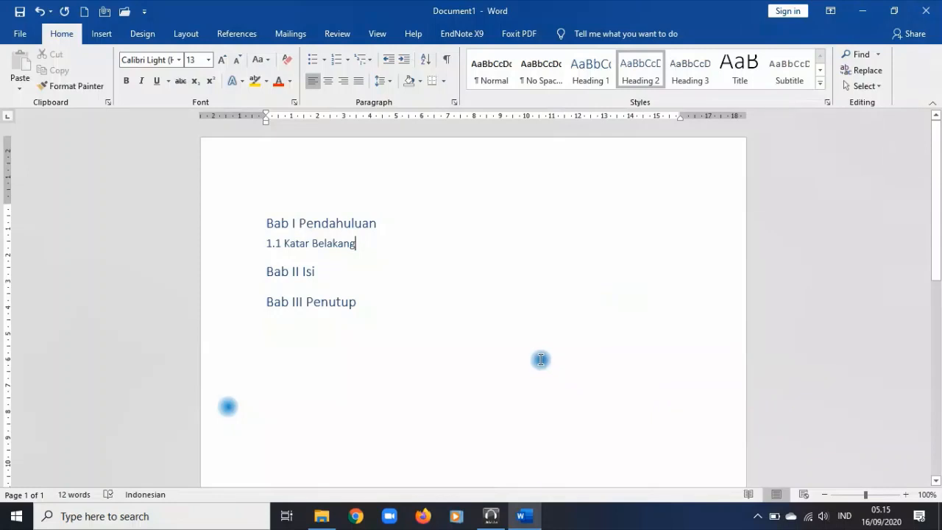
{"action": "scroll", "coordinate": [541, 361], "scroll_direction": "up", "scroll_amount": 4, "text": "ctrl"}
{"action": "scroll", "coordinate": [541, 360], "scroll_direction": "up", "scroll_amount": 2, "text": "ctrl"}
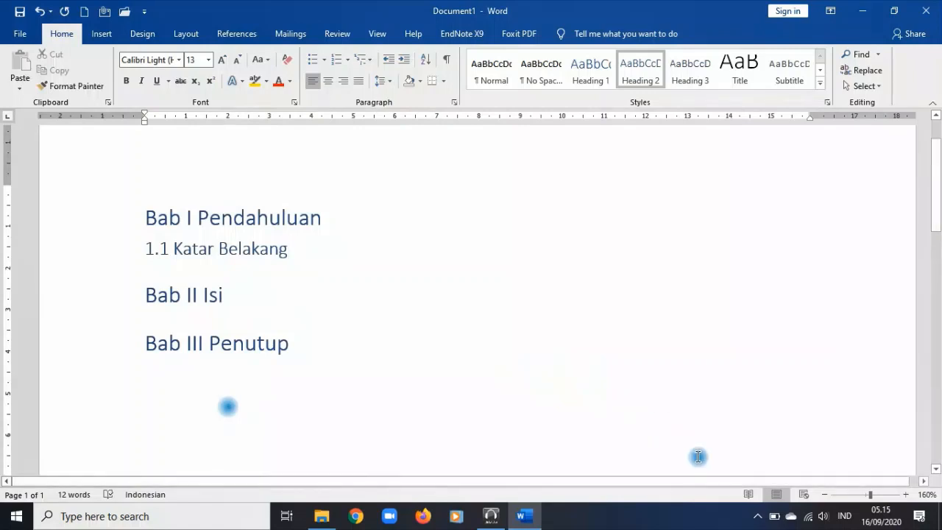
{"action": "left_click", "coordinate": [758, 516]}
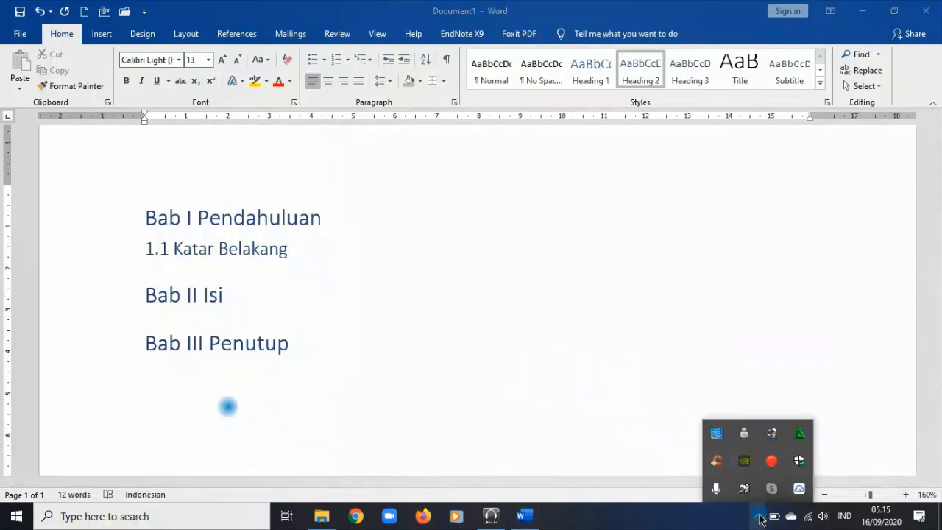
{"action": "left_click", "coordinate": [759, 517]}
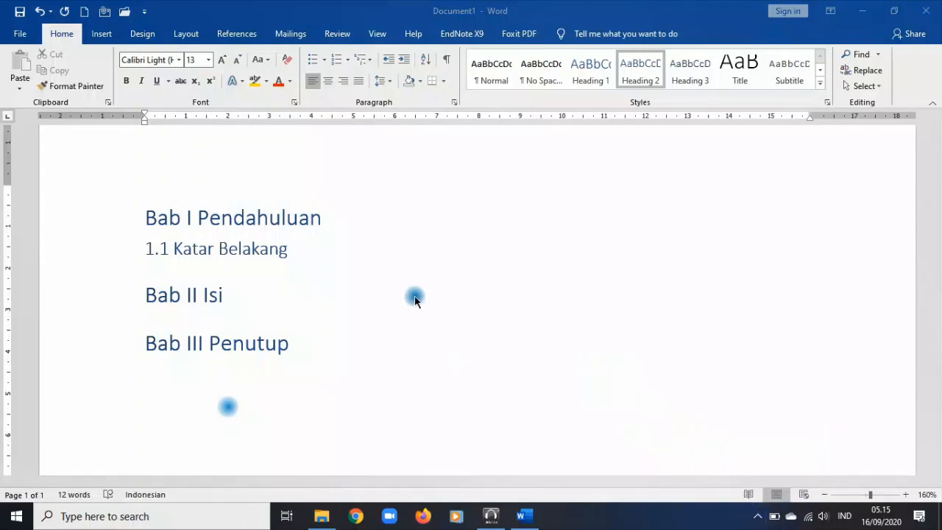
- Erase "ar Belakang" from the end of the 1.1 subheading and restore the text
{"action": "left_click", "coordinate": [290, 249]}
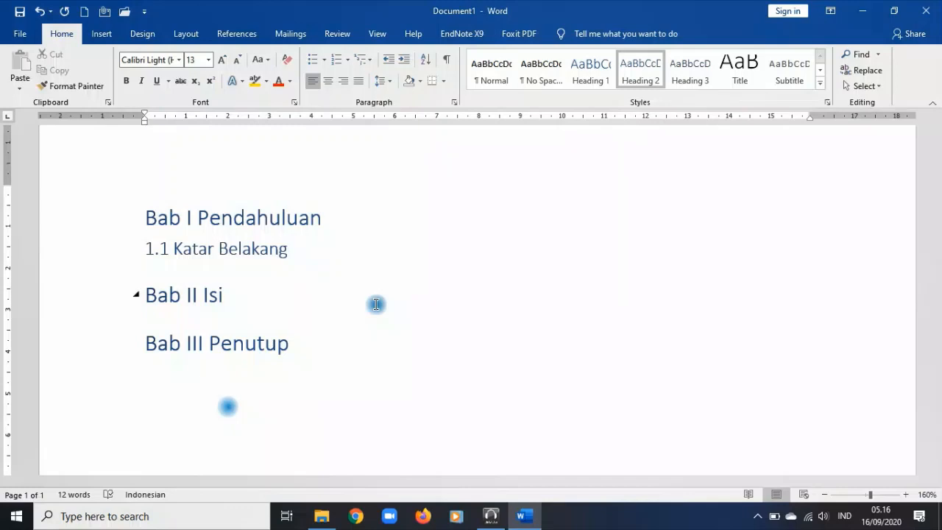
{"action": "key", "text": "BackSpace"}
{"action": "key", "text": "BackSpace"}
{"action": "key", "text": "BackSpace"}
{"action": "key", "text": "BackSpace"}
{"action": "key", "text": "BackSpace"}
{"action": "key", "text": "BackSpace"}
{"action": "key", "text": "BackSpace"}
{"action": "key", "text": "BackSpace"}
{"action": "key", "text": "BackSpace"}
{"action": "key", "text": "BackSpace"}
{"action": "key", "text": "BackSpace"}
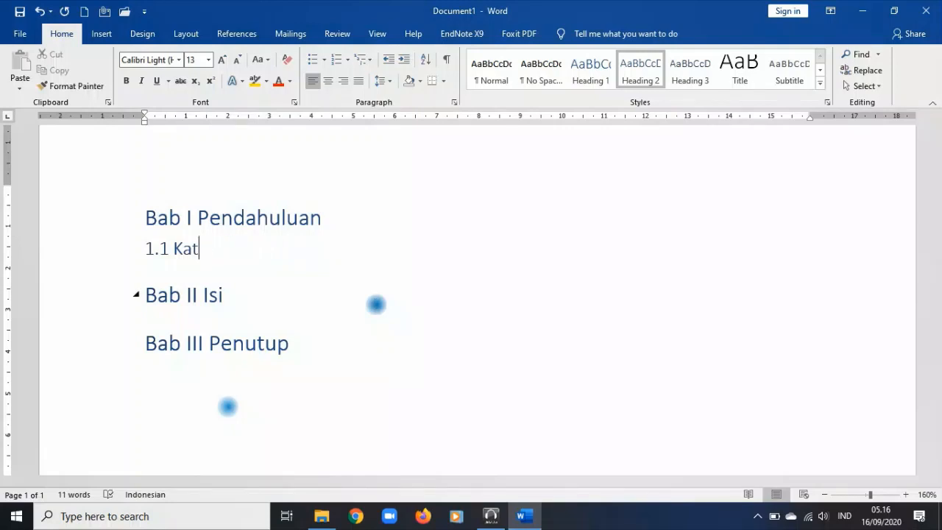
{"action": "type", "text": "ar Belakang"}
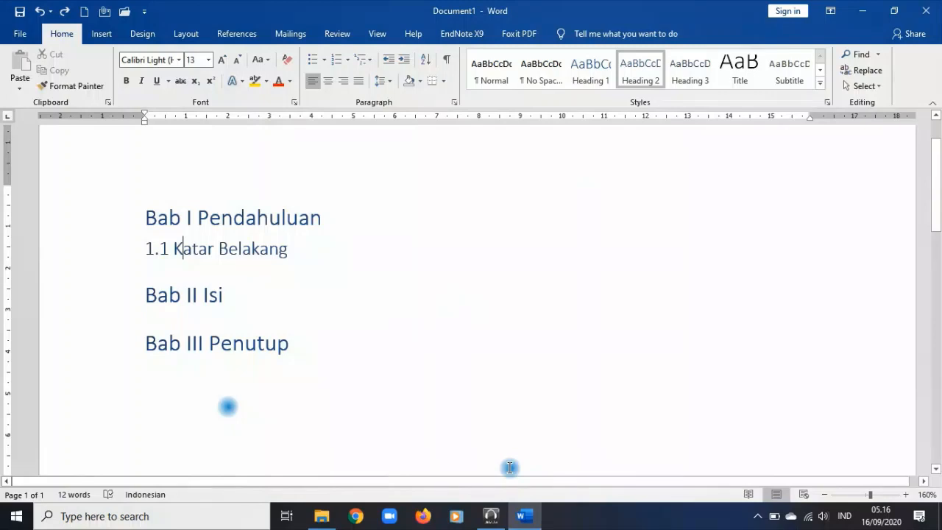
- Delete the letter K of "Katar" in the 1.1 subheading backward and forward from the cursor, undoing each deletion
{"action": "key", "text": "BackSpace"}
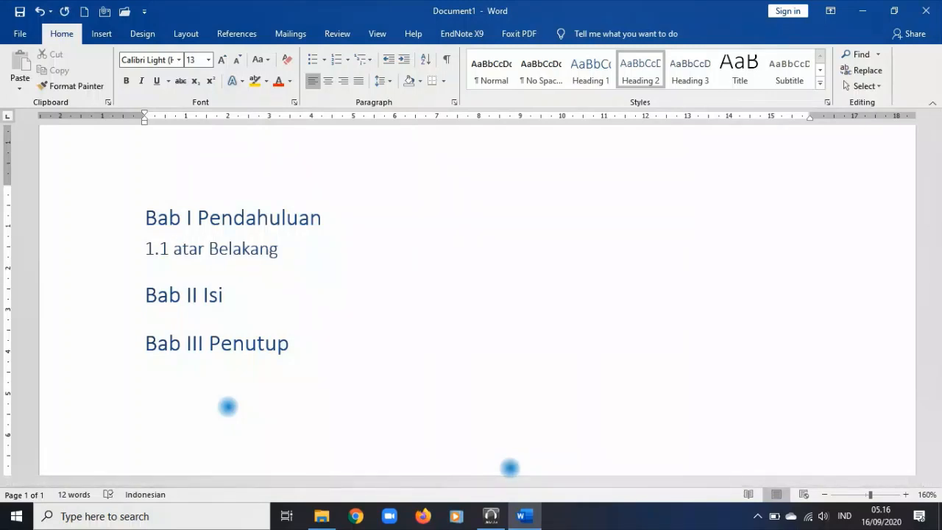
{"action": "key", "text": "ctrl+z"}
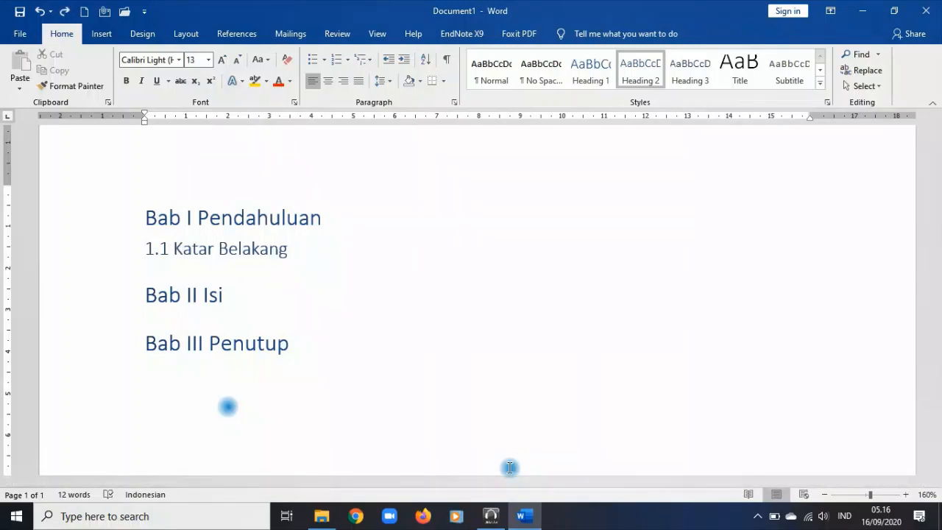
{"action": "left_click", "coordinate": [178, 248]}
{"action": "key", "text": "Delete"}
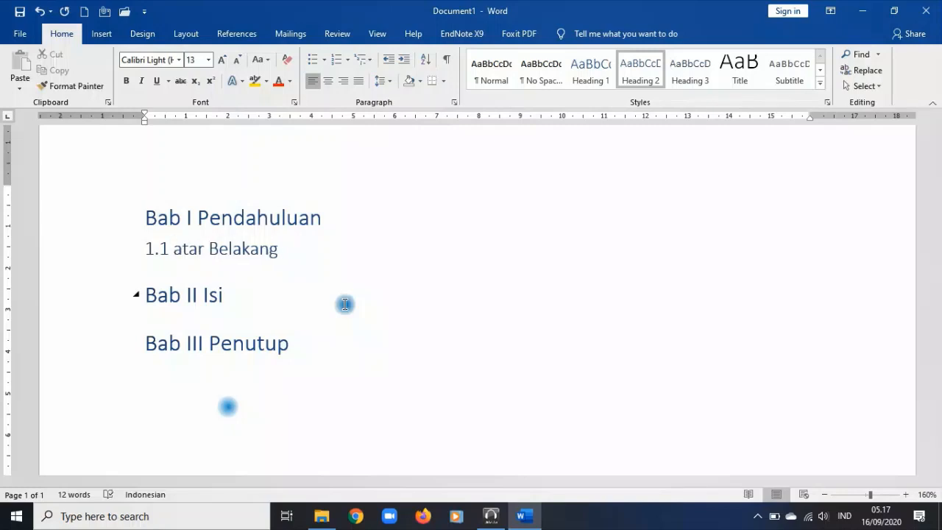
{"action": "key", "text": "ctrl+z"}
- Replace the letter K of "Katar" in the 1.1 subheading with L by overwriting it, and undo the replacement
{"action": "left_click", "coordinate": [323, 271]}
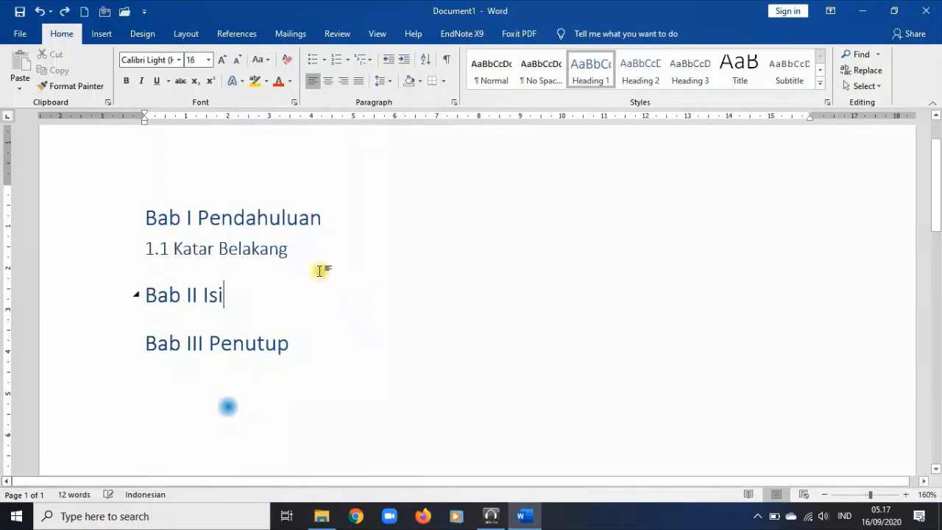
{"action": "left_click", "coordinate": [318, 251]}
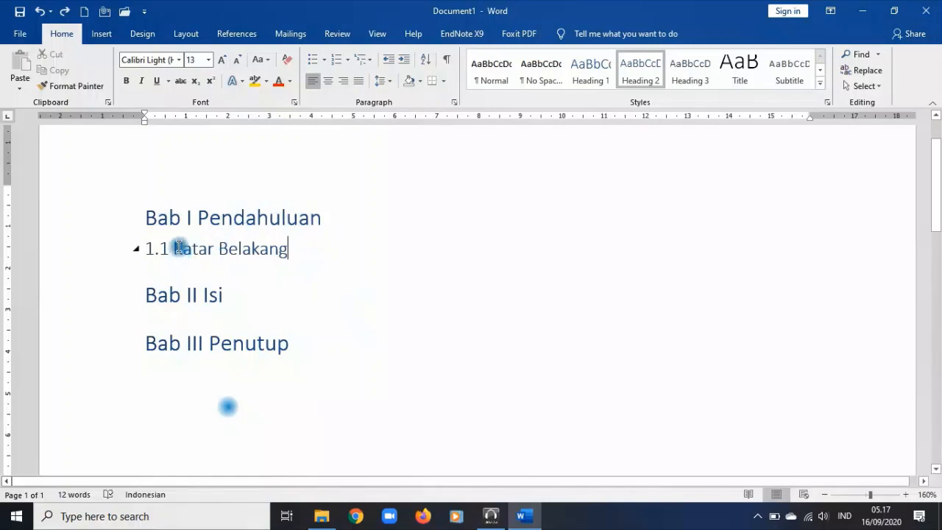
{"action": "left_click_drag", "start_coordinate": [175, 247], "coordinate": [183, 246]}
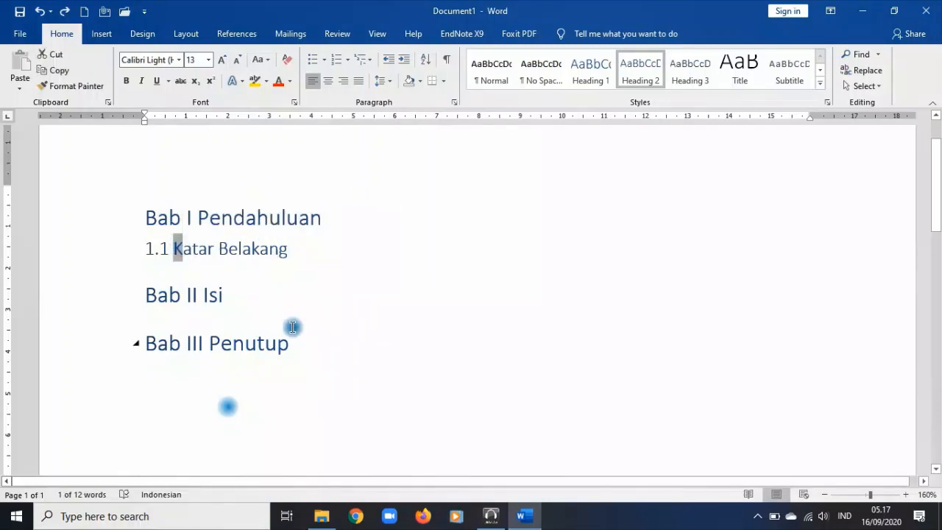
{"action": "type", "text": "L"}
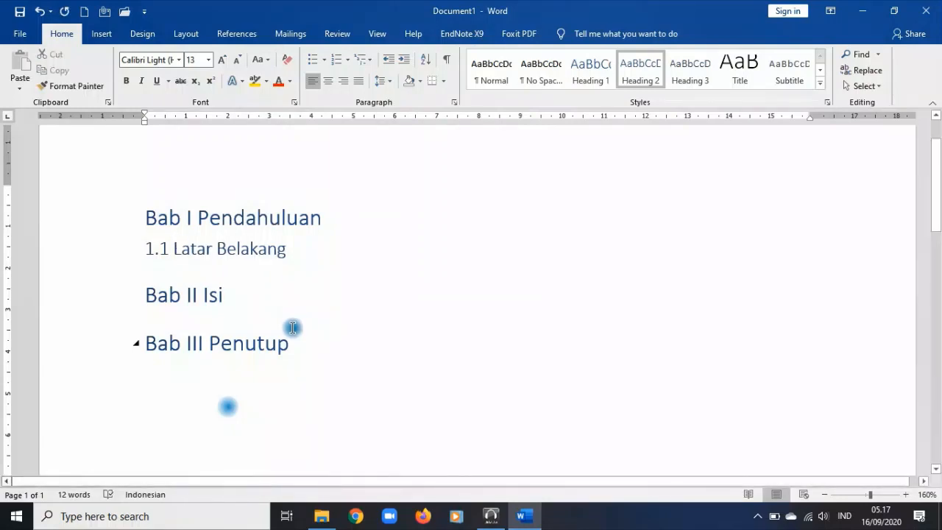
{"action": "key", "text": "ctrl+z"}
{"action": "left_click", "coordinate": [292, 327]}
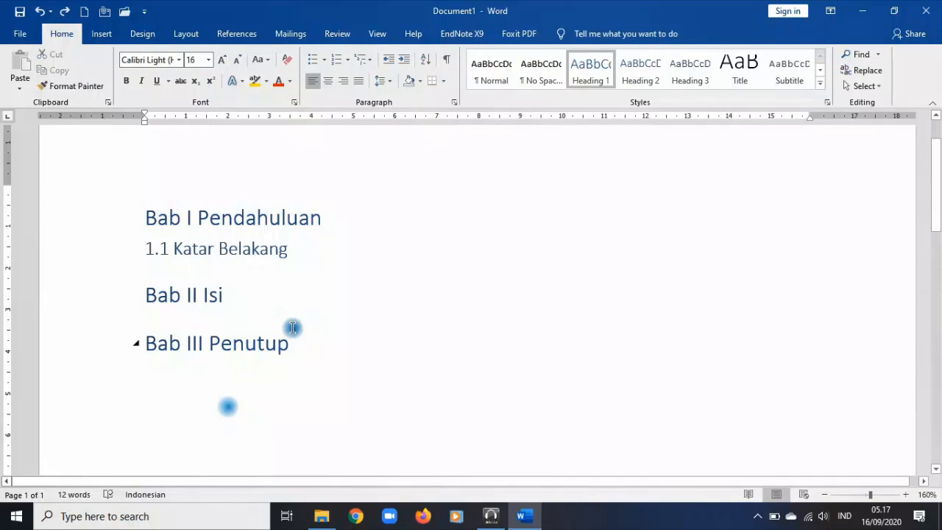
- Correct "Katar" to "Latar" in the 1.1 subheading by deleting the K and inserting L
{"action": "left_click", "coordinate": [292, 252]}
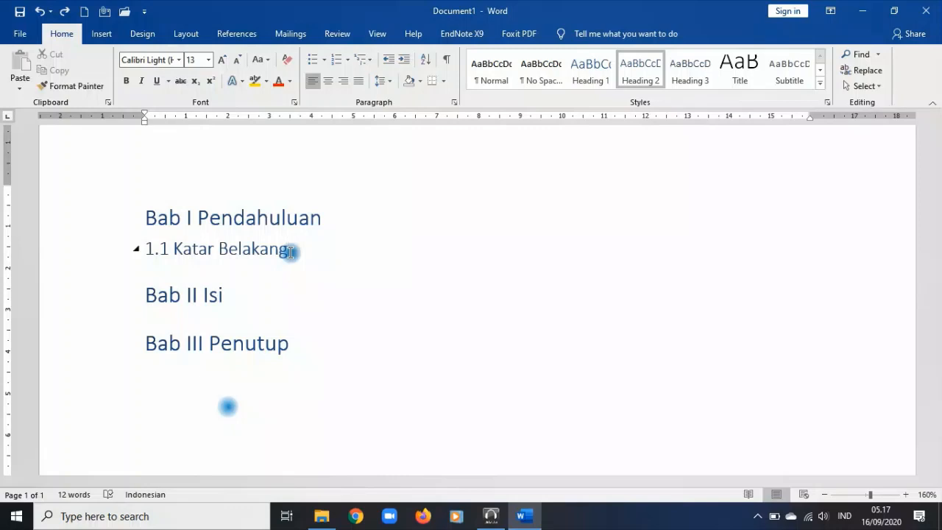
{"action": "key", "text": "Left"}
{"action": "key", "text": "Right"}
{"action": "key", "text": "ctrl+Left"}
{"action": "key", "text": "ctrl+Left"}
{"action": "key", "text": "Delete"}
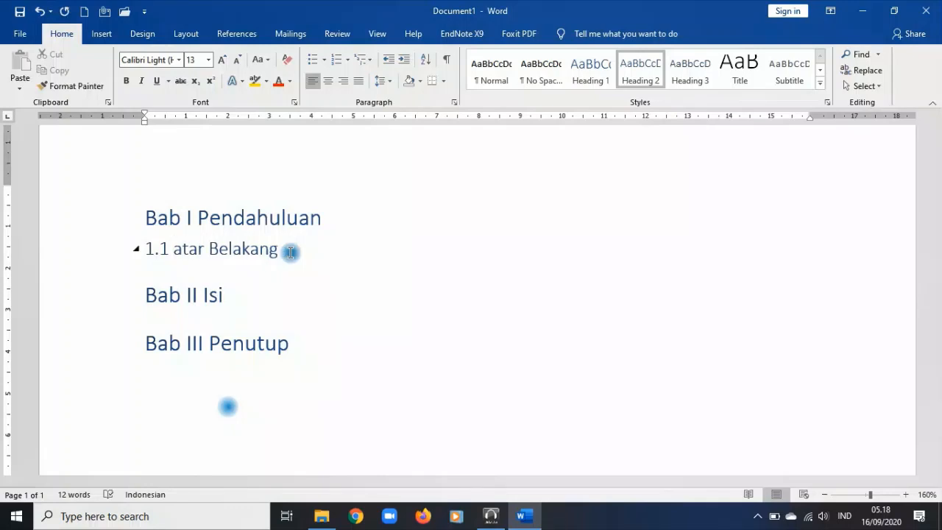
{"action": "type", "text": "L"}
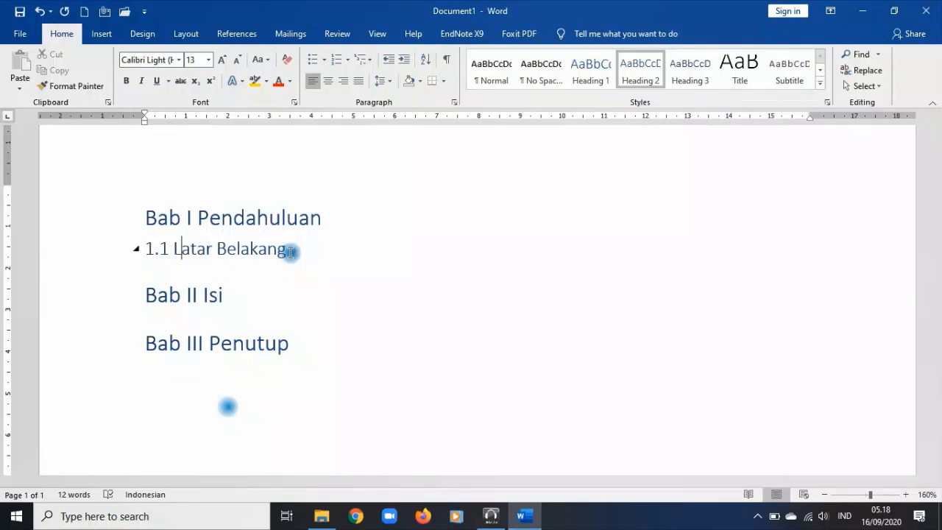
- Make the whole 1.1 Latar Belakang subheading bold and undo the formatting
{"action": "left_click", "coordinate": [290, 252]}
{"action": "left_click_drag", "start_coordinate": [300, 248], "coordinate": [123, 245]}
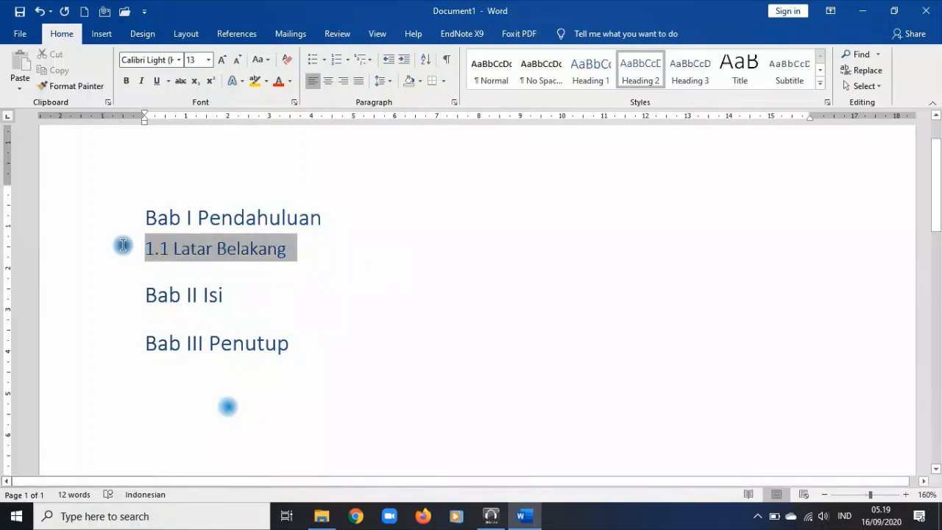
{"action": "left_click", "coordinate": [129, 83]}
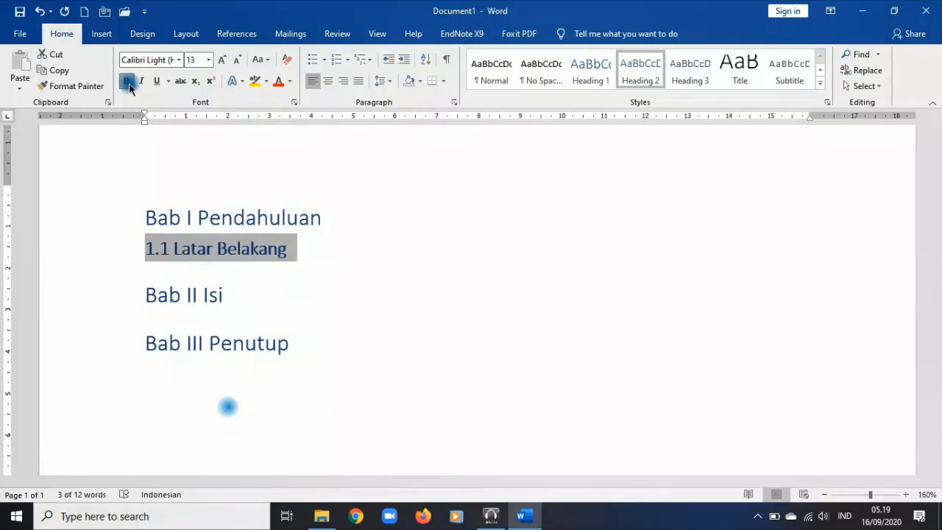
{"action": "key", "text": "ctrl+z"}
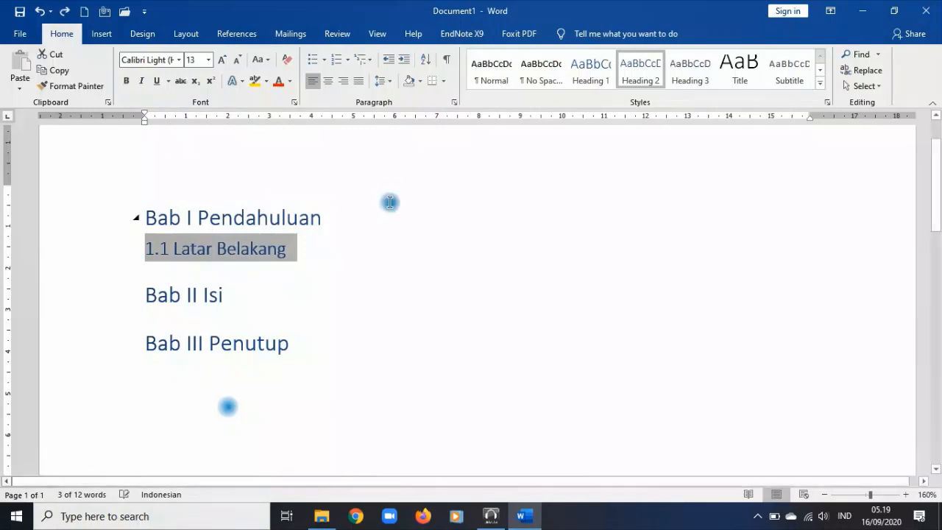
- Make only the words "Latar Belakang" in the 1.1 subheading bold, leaving out the number
{"action": "left_click", "coordinate": [300, 250]}
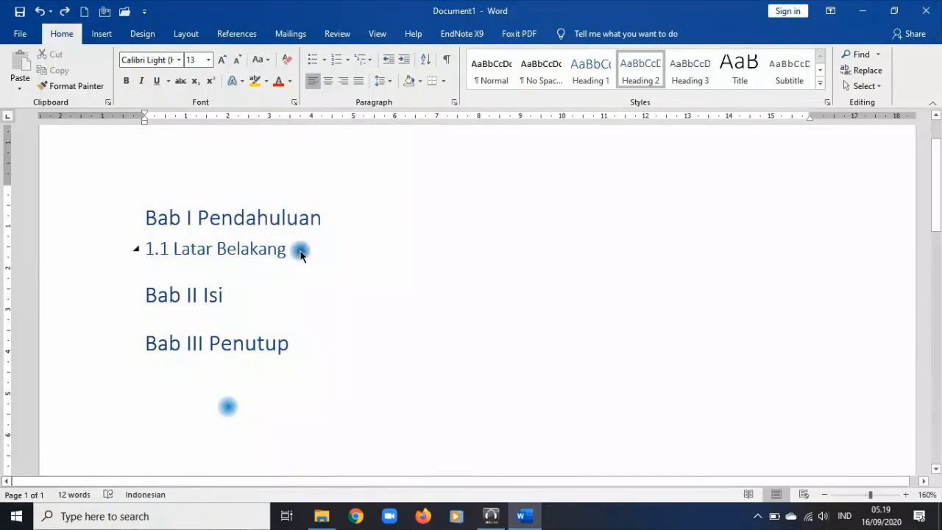
{"action": "key", "text": "ctrl+Left"}
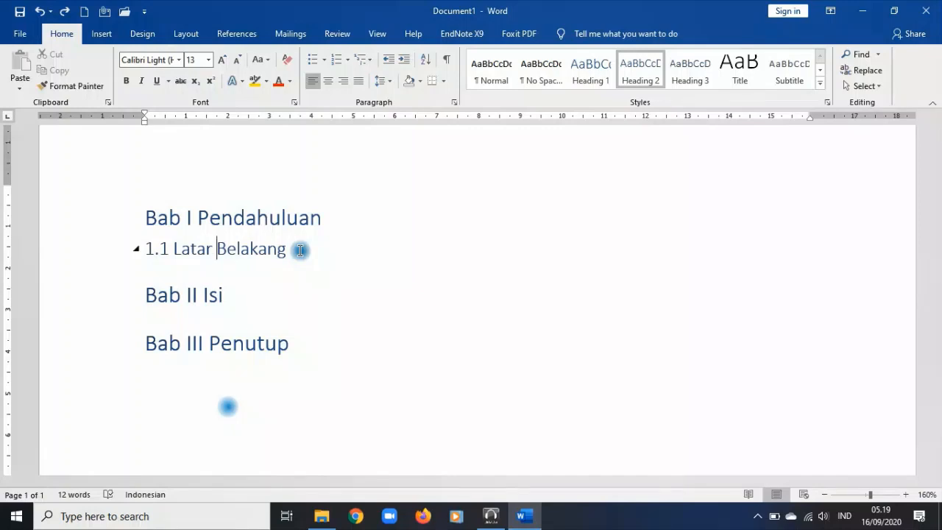
{"action": "left_click", "coordinate": [300, 250]}
{"action": "key", "text": "ctrl+shift+Left"}
{"action": "key", "text": "ctrl+shift+Left"}
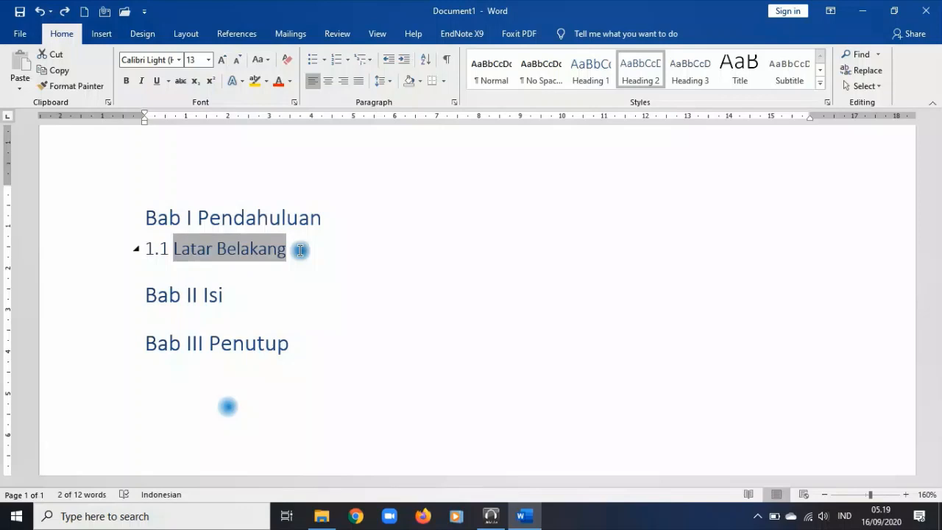
{"action": "key", "text": "ctrl+b"}
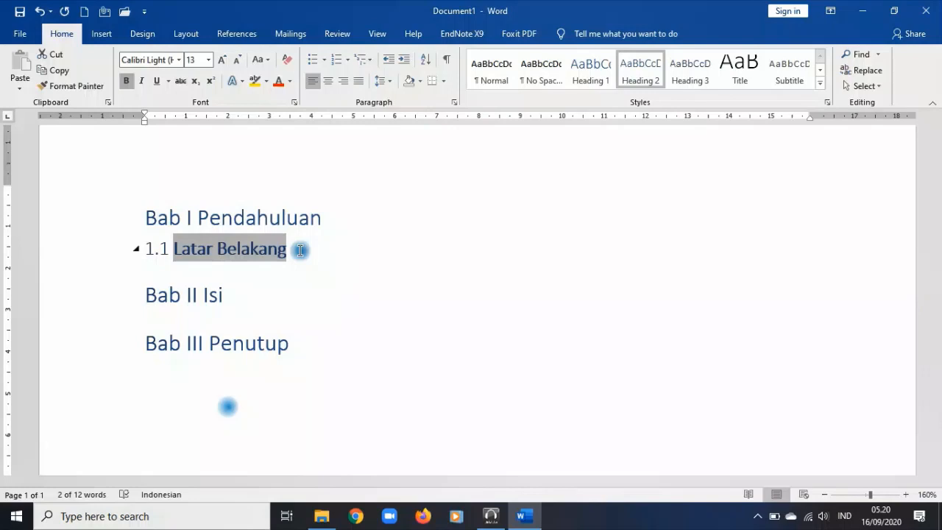
{"action": "left_click", "coordinate": [300, 251]}
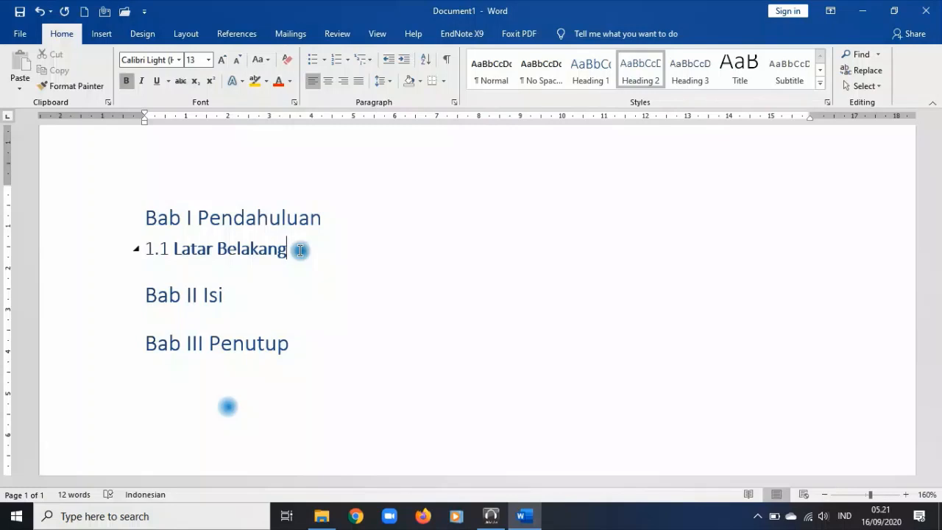
- Start a new paragraph after Bab III Penutup at the end of the document
{"action": "key", "text": "ctrl+End"}
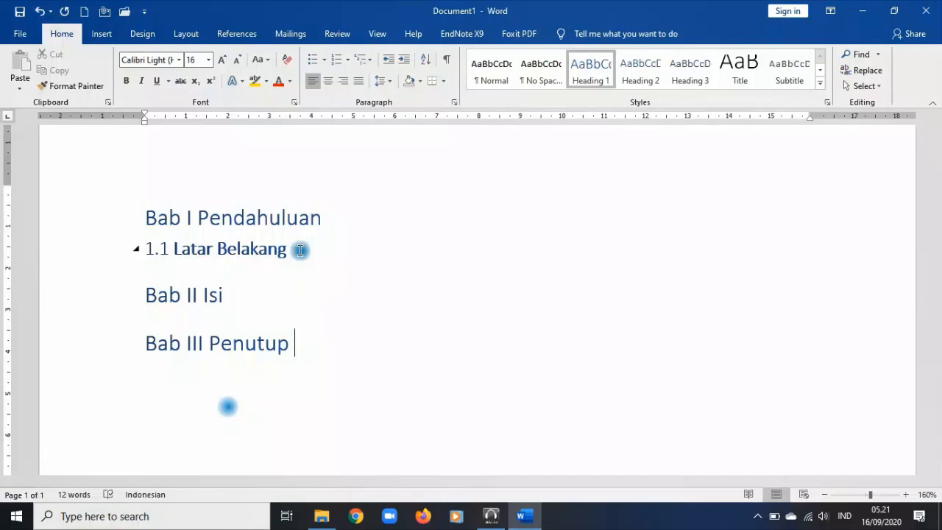
{"action": "key", "text": "Return"}
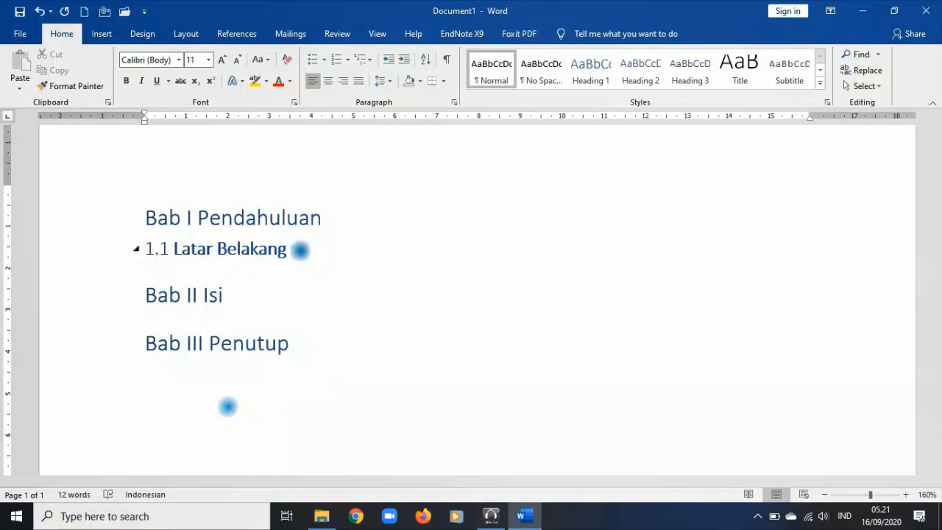
- Raise the system volume to 34
{"action": "key", "text": "XF86AudioRaiseVolume"}
{"action": "key", "text": "XF86AudioRaiseVolume"}
{"action": "key", "text": "XF86AudioRaiseVolume"}
{"action": "key", "text": "XF86AudioRaiseVolume"}
{"action": "key", "text": "XF86AudioRaiseVolume"}
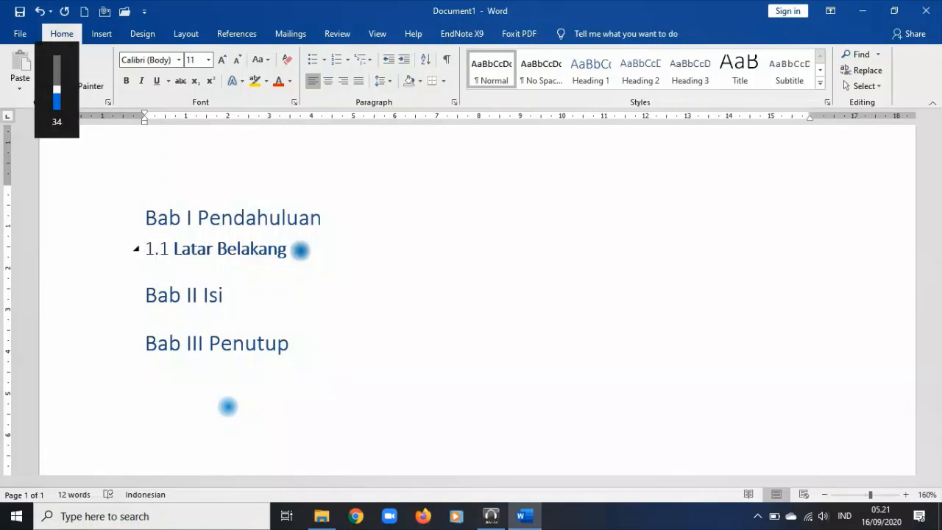
- Enter "Daftar Pustaka" as unindented Normal text on the empty line below Bab III Penutup
{"action": "key", "text": "Tab"}
{"action": "key", "text": "BackSpace"}
{"action": "type", "text": "D"}
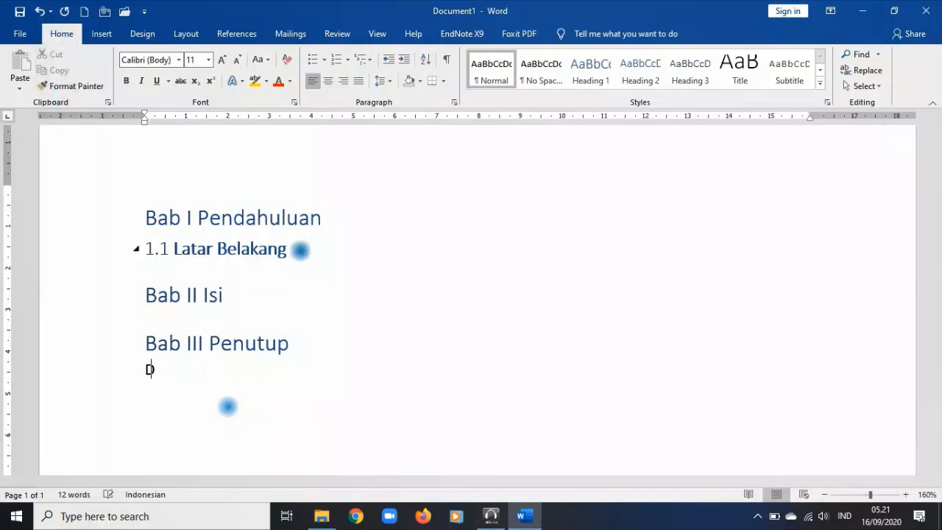
{"action": "type", "text": "aftar Pustaka"}
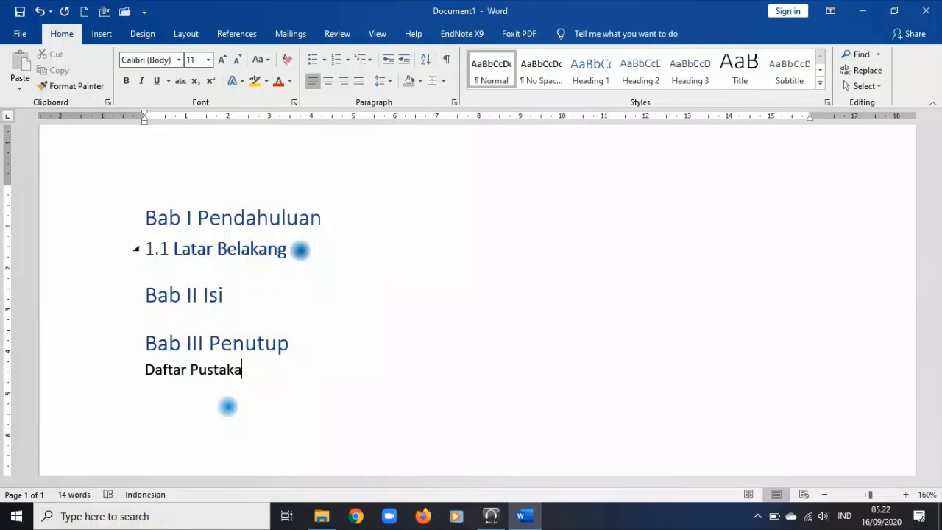
- Insert an empty line between the 1.1 subheading and Bab II Isi
{"action": "key", "text": "Up"}
{"action": "key", "text": "Up"}
{"action": "key", "text": "Up"}
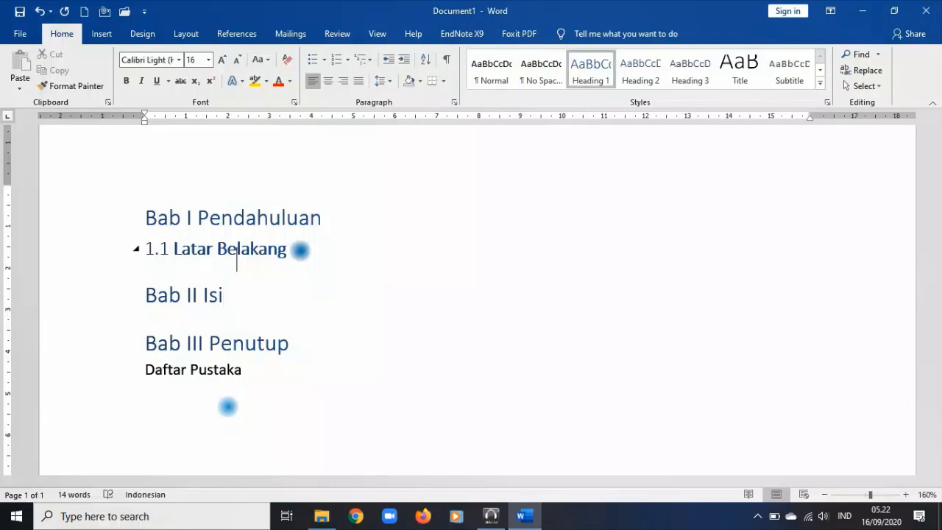
{"action": "key", "text": "End"}
{"action": "key", "text": "Return"}
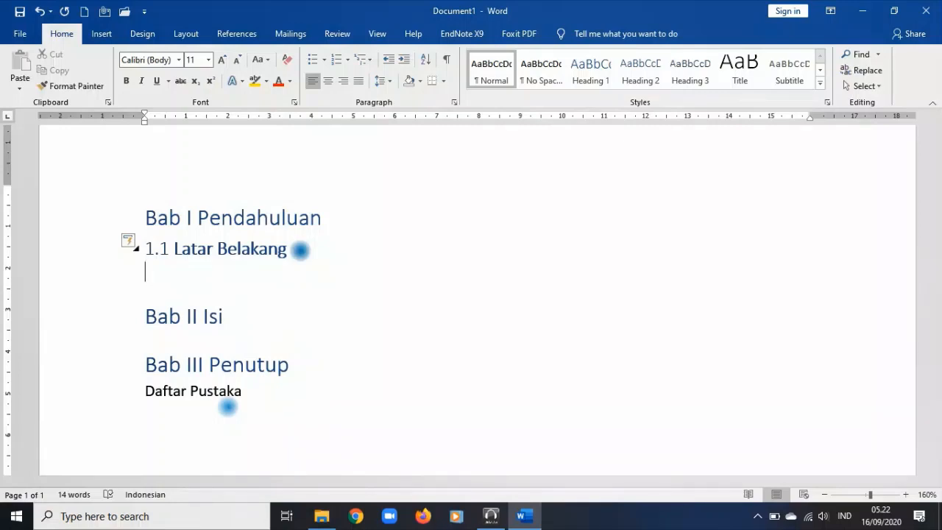
- Extend the 1.1 subheading with "Pemilihan Objek" and add a line numbered "1.2" beneath it
{"action": "left_click", "coordinate": [299, 249]}
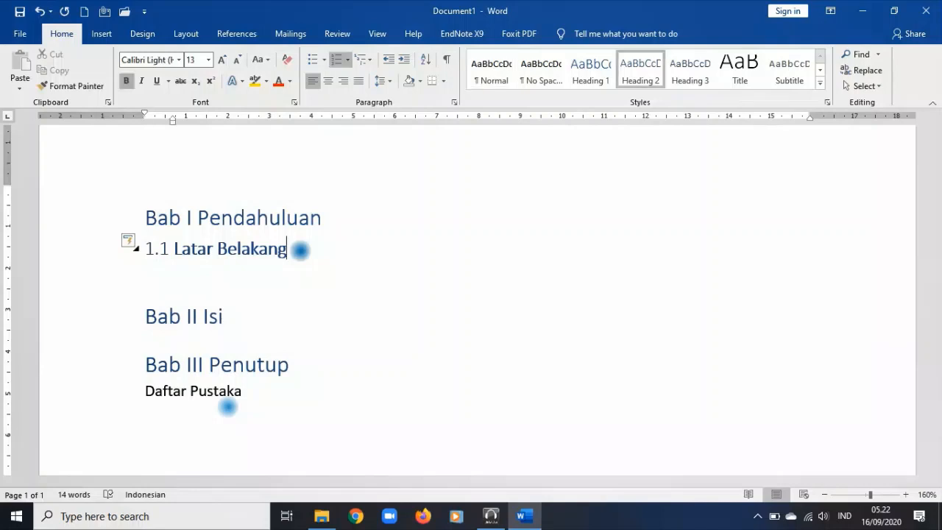
{"action": "type", "text": "Pemilihan"}
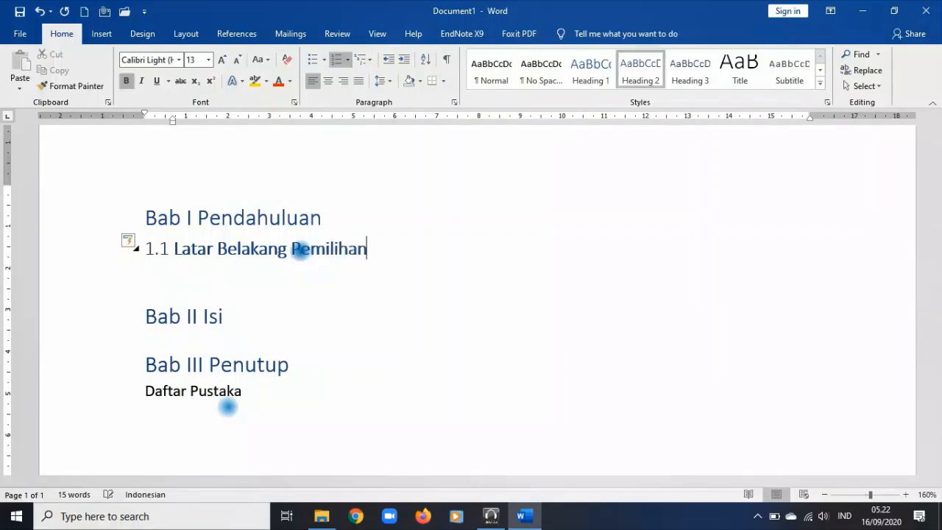
{"action": "type", "text": " Obyek"}
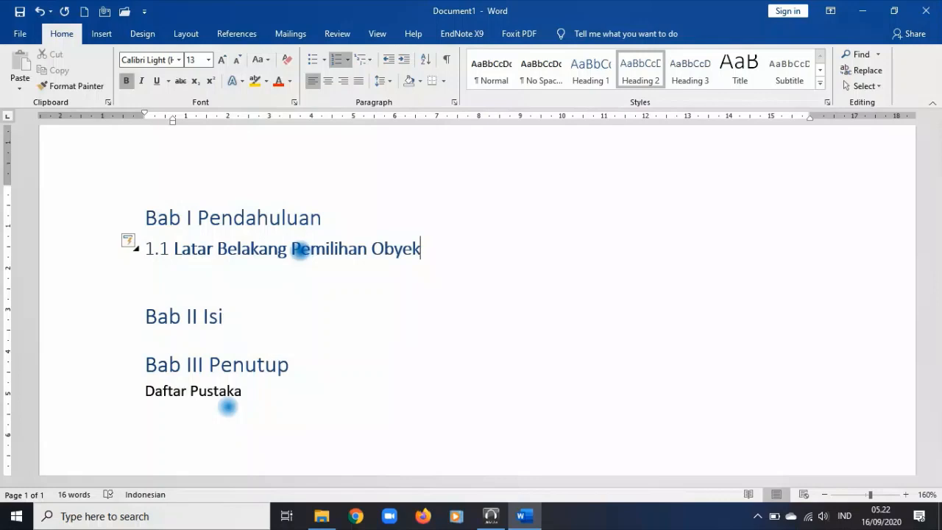
{"action": "key", "text": "BackSpace"}
{"action": "key", "text": "BackSpace"}
{"action": "key", "text": "BackSpace"}
{"action": "type", "text": "jek"}
{"action": "key", "text": "Return"}
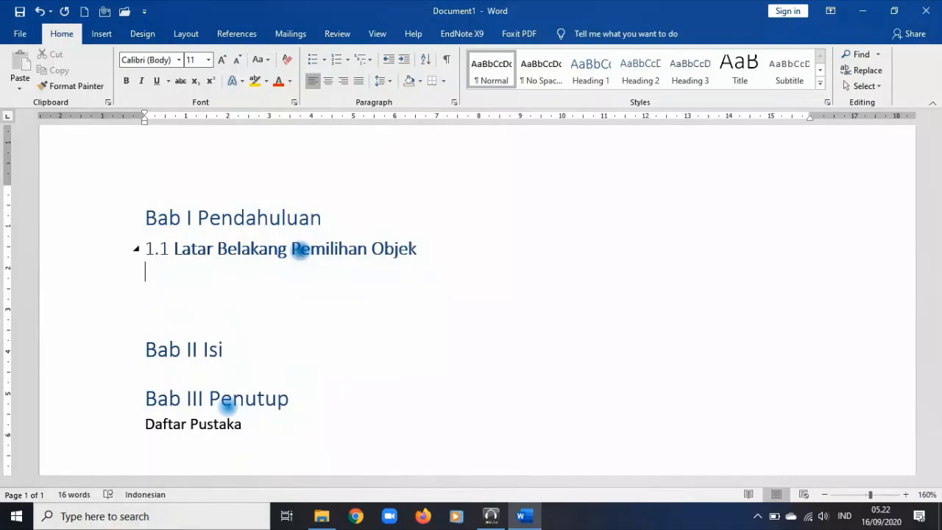
{"action": "type", "text": "1.2"}
- Add the title line "Mengenal Pasar SahamdiInDONESIA" above Bab I Pendahuluan in the Heading 1 style
{"action": "key", "text": "Up"}
{"action": "key", "text": "Up"}
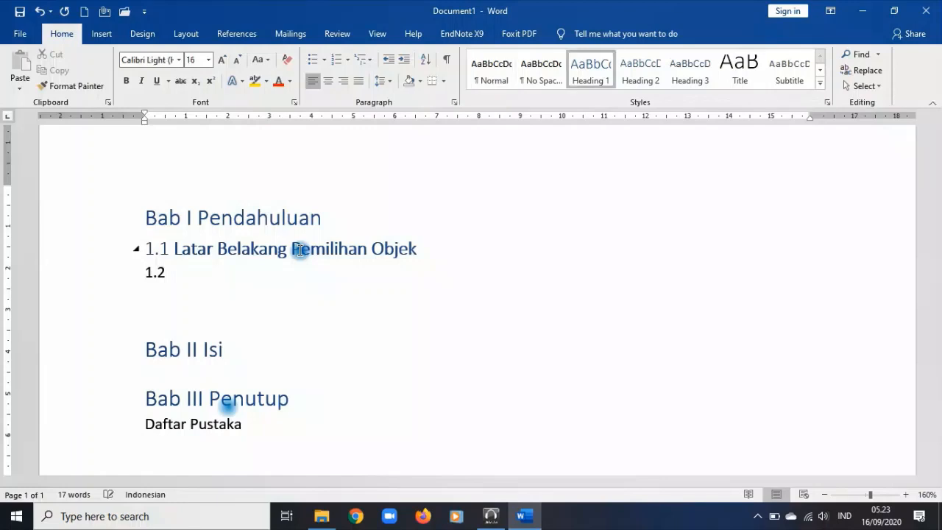
{"action": "scroll", "coordinate": [299, 248], "scroll_direction": "up", "scroll_amount": 1}
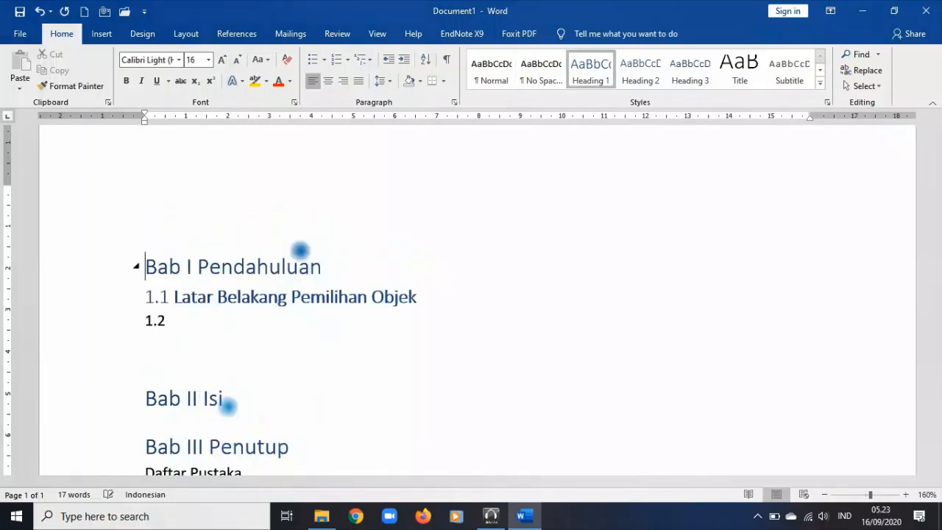
{"action": "type", "text": "Mengen"}
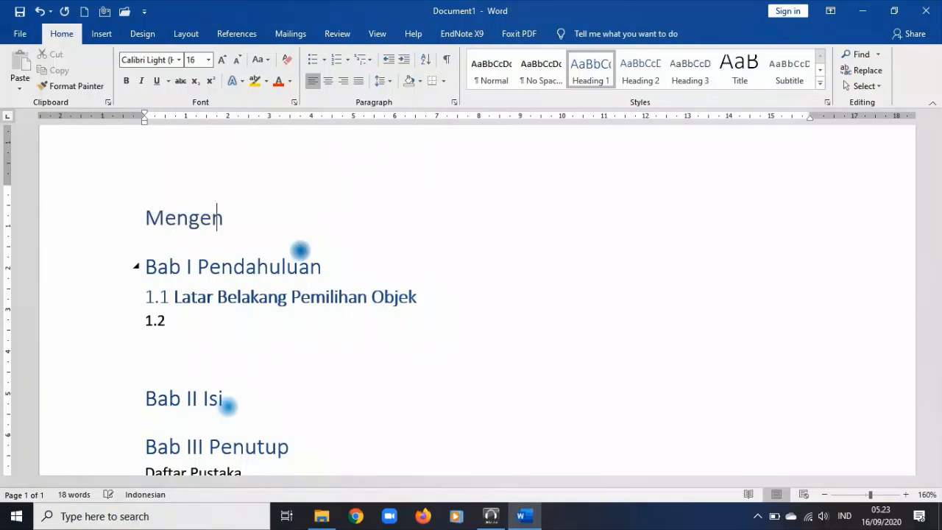
{"action": "type", "text": "al Pas"}
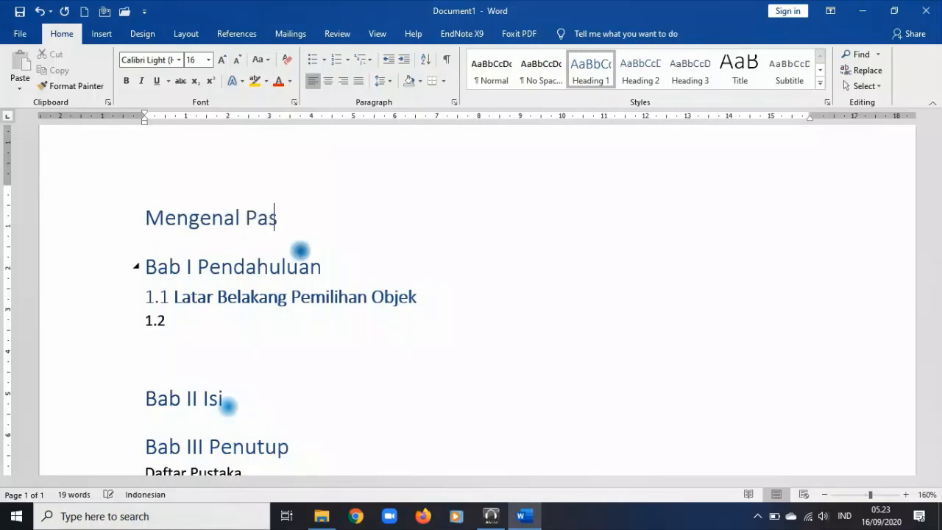
{"action": "type", "text": "ar Saha"}
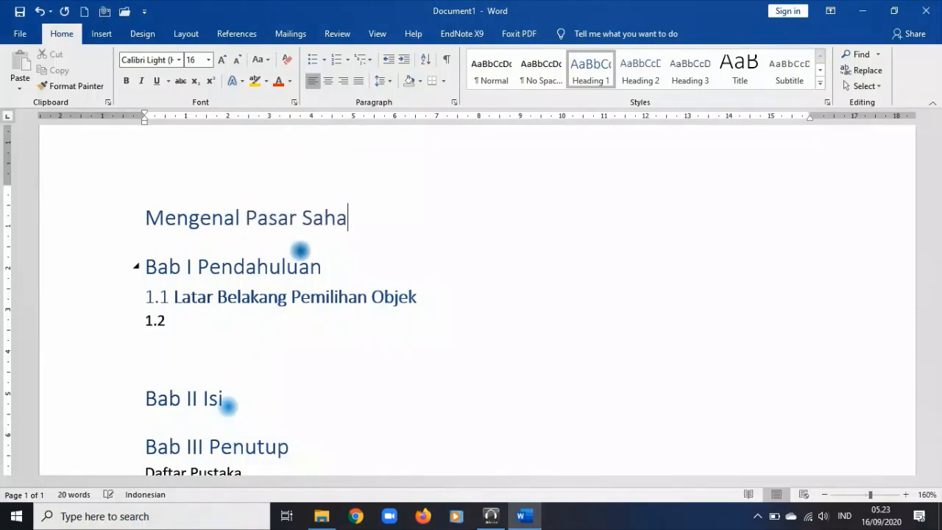
{"action": "type", "text": "mdiInDONE"}
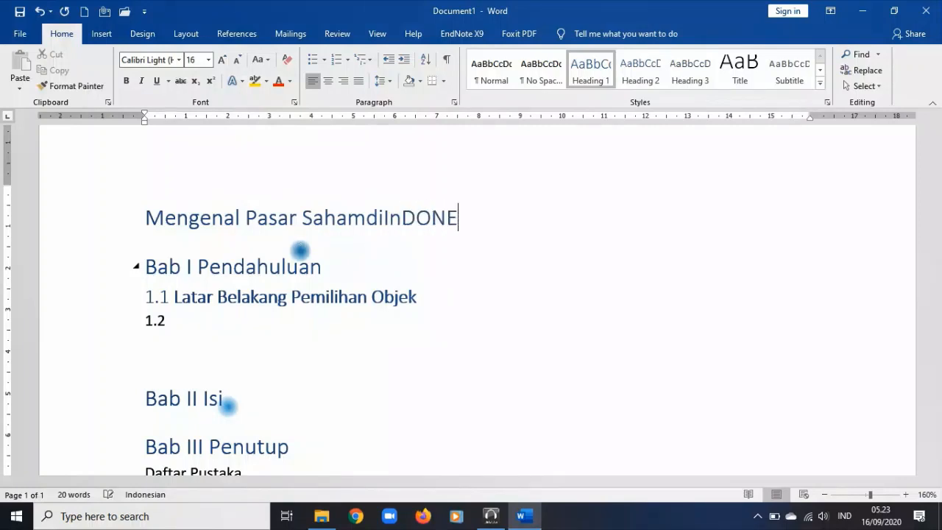
{"action": "type", "text": "SIA"}
- Insert the missing spaces before and after "di" in the title so it reads "Mengenal Pasar Saham di InDONESIA"
{"action": "left_click", "coordinate": [367, 221]}
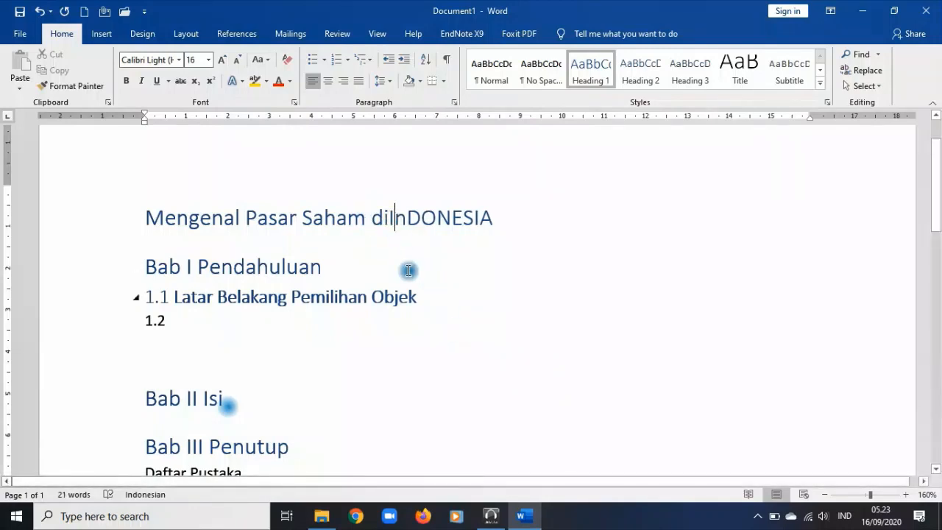
{"action": "left_click", "coordinate": [403, 218]}
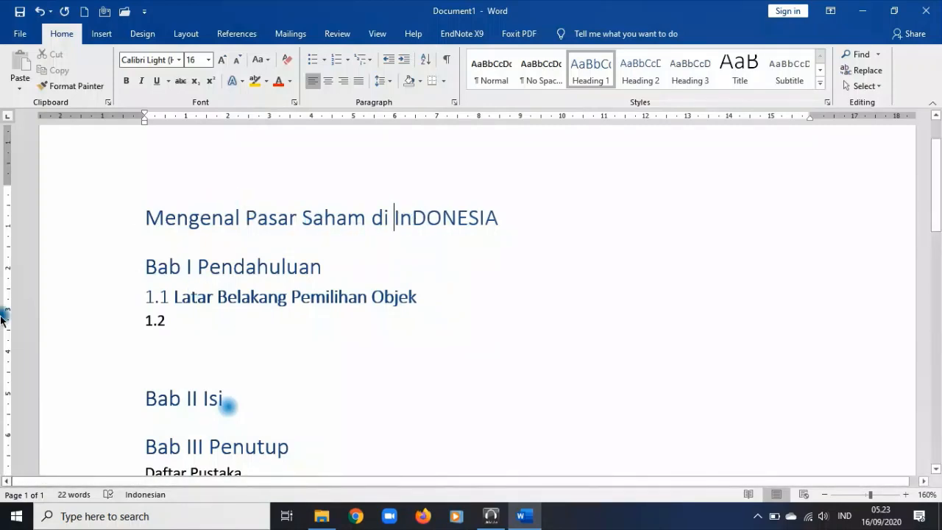
- Try the lowercase and UPPERCASE case options on the word "InDONESIA" in the title
{"action": "left_click", "coordinate": [53, 221]}
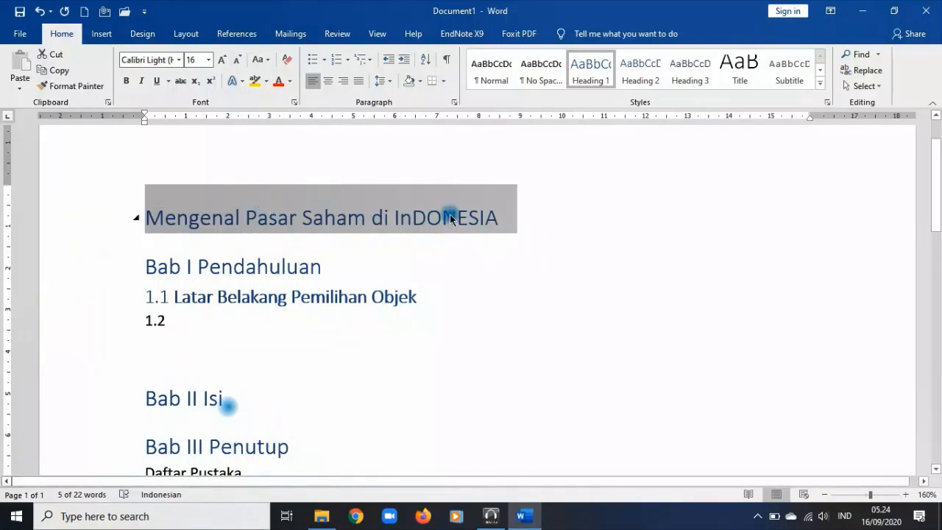
{"action": "left_click", "coordinate": [371, 219]}
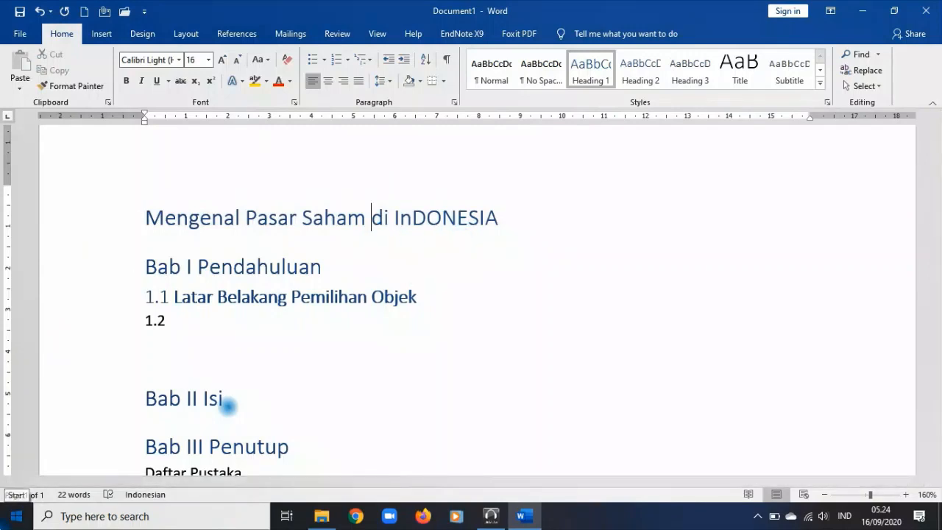
{"action": "left_click_drag", "start_coordinate": [515, 221], "coordinate": [396, 225]}
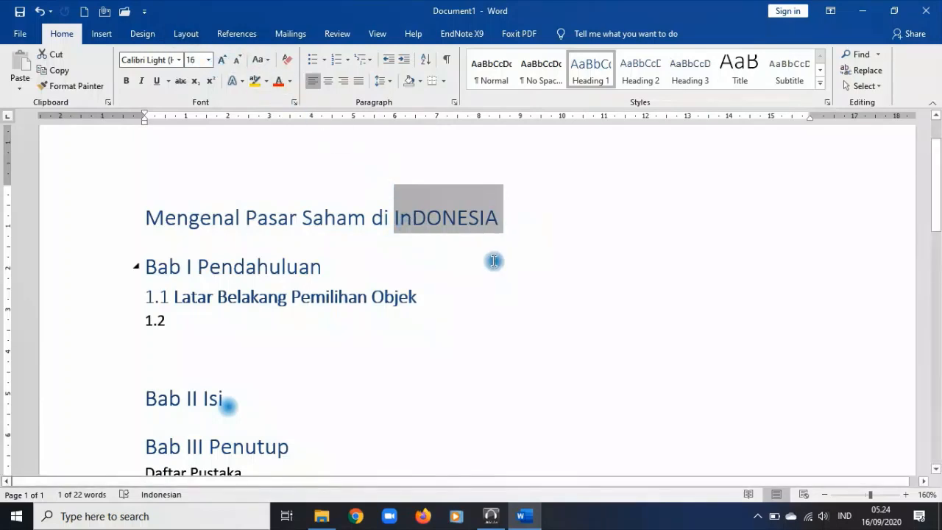
{"action": "left_click", "coordinate": [263, 61]}
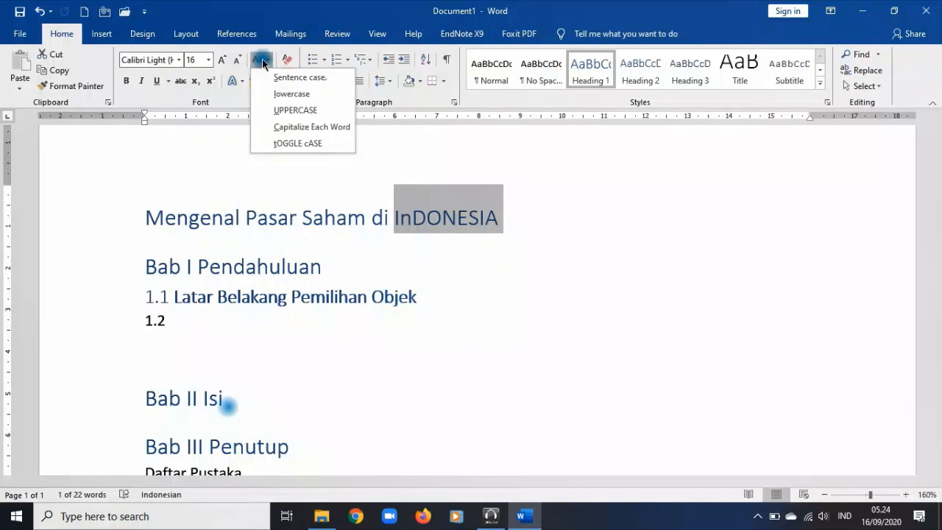
{"action": "left_click", "coordinate": [290, 94]}
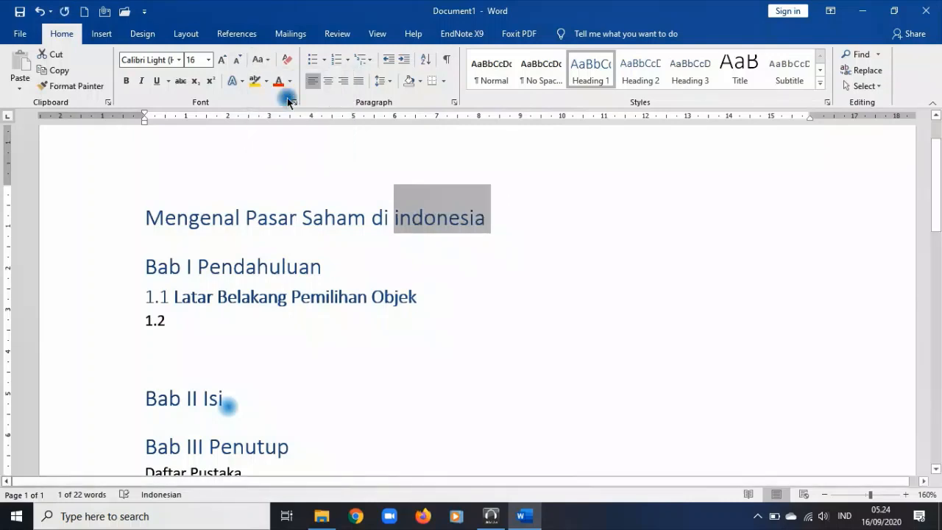
{"action": "left_click", "coordinate": [257, 59]}
{"action": "left_click", "coordinate": [272, 113]}
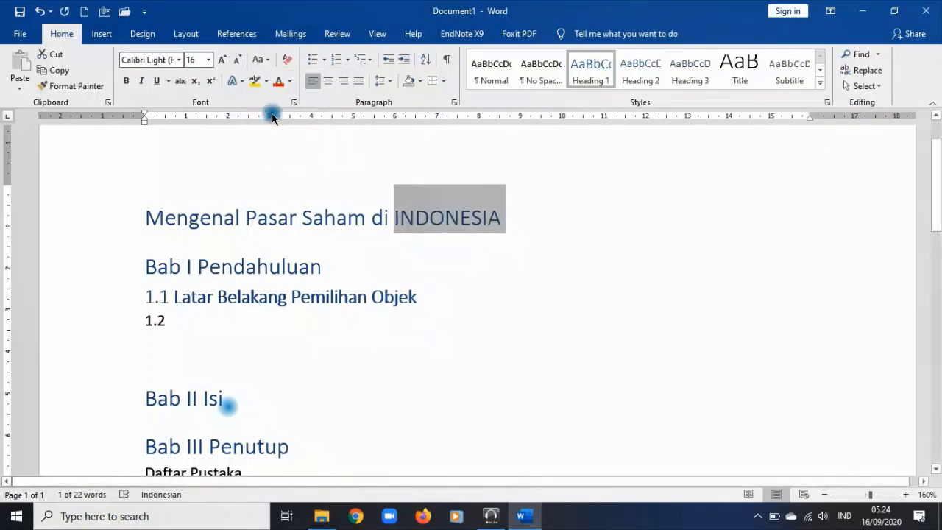
- Apply Capitalize Each Word to the last word of the title so it reads "Indonesia"
{"action": "left_click", "coordinate": [256, 59]}
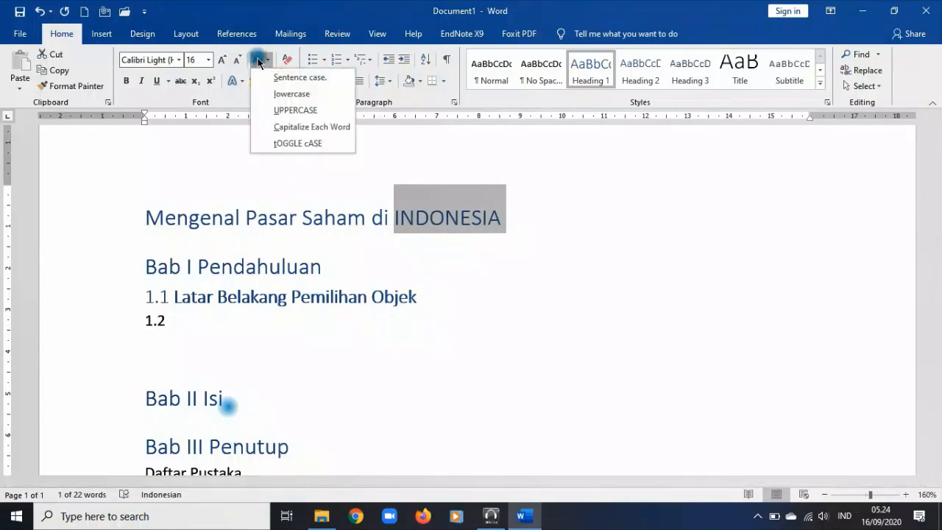
{"action": "left_click", "coordinate": [278, 127]}
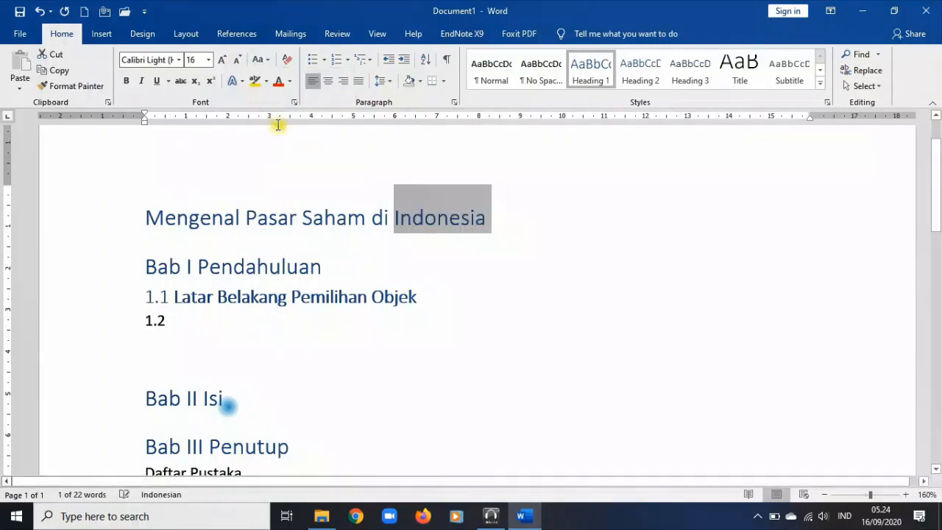
{"action": "left_click", "coordinate": [458, 272]}
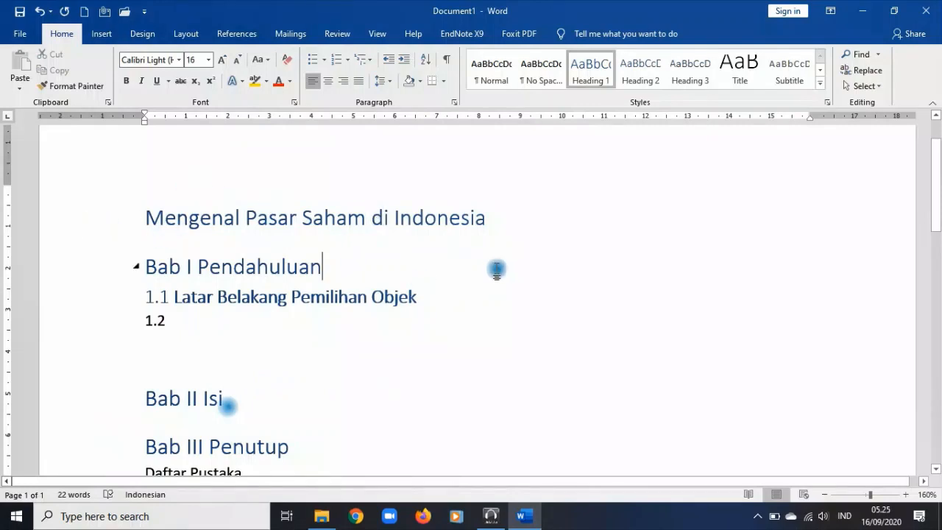
- Apply the Title style to the line "Mengenal Pasar Saham di Indonesia"
{"action": "left_click", "coordinate": [78, 215]}
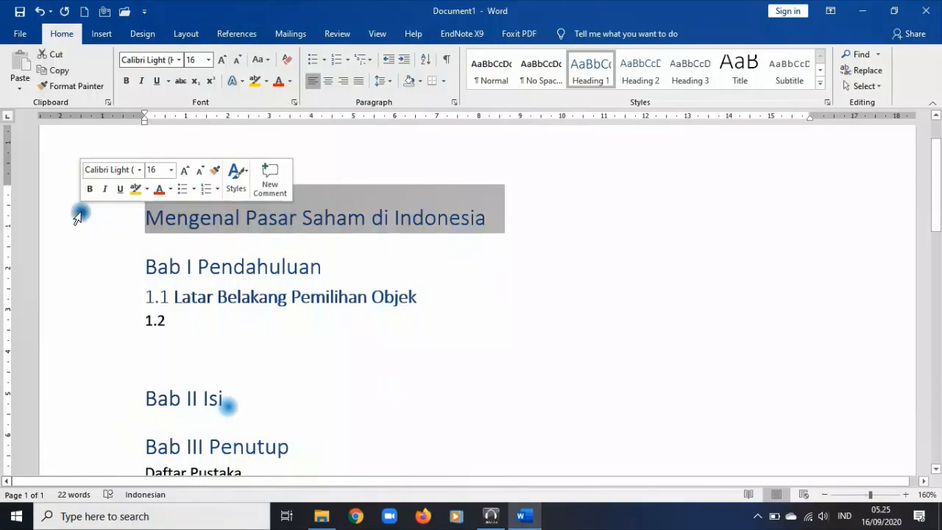
{"action": "left_click", "coordinate": [484, 74]}
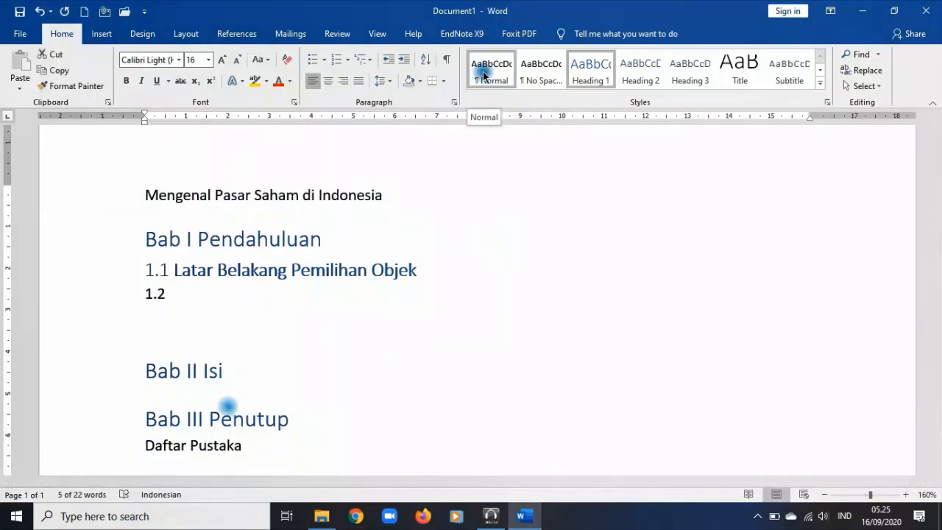
{"action": "left_click", "coordinate": [740, 71]}
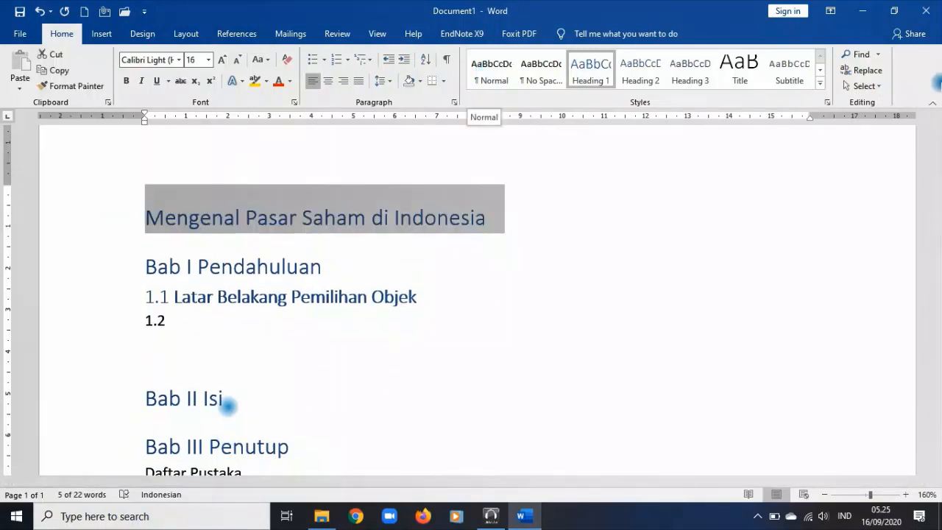
{"action": "left_click", "coordinate": [740, 72]}
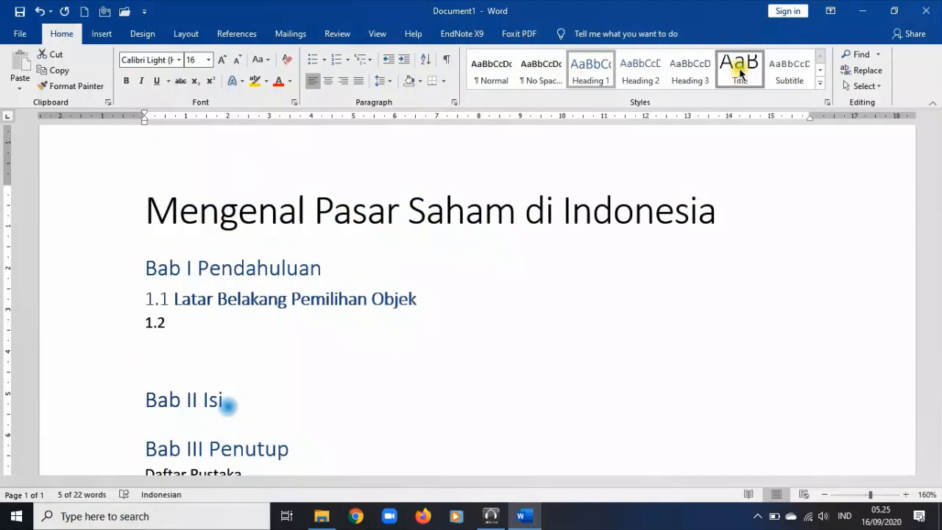
- Add the line "Panduan Bagi Calon Investor Muda" directly beneath the document title
{"action": "left_click", "coordinate": [766, 212]}
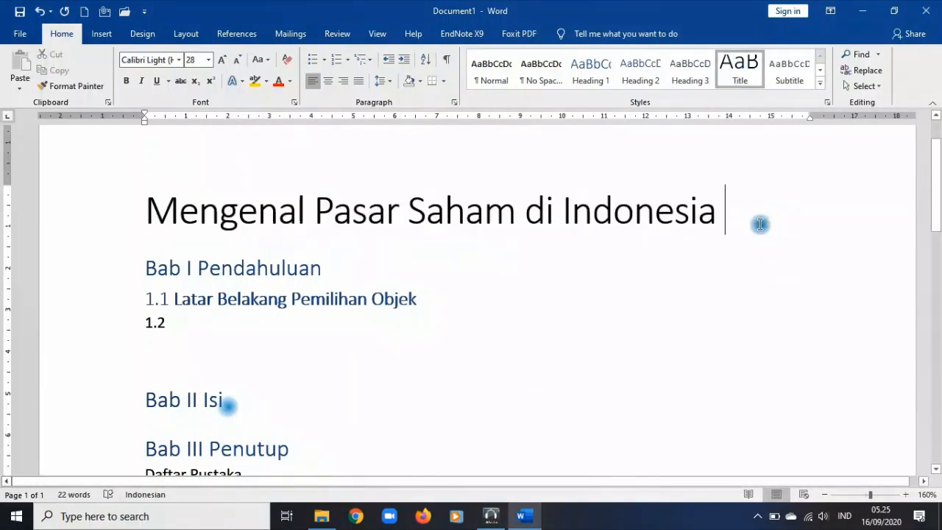
{"action": "key", "text": "Return"}
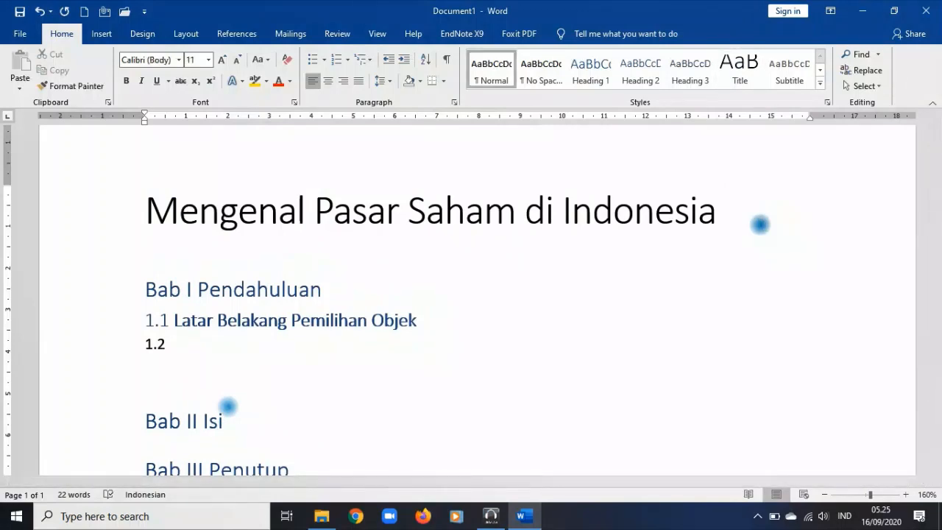
{"action": "type", "text": "pANDUAN"}
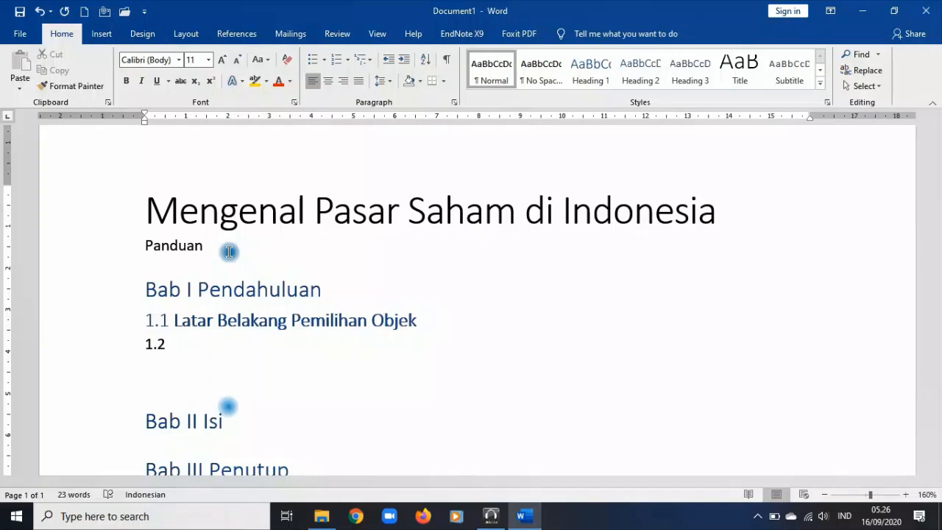
{"action": "type", "text": "Bagi Calon"}
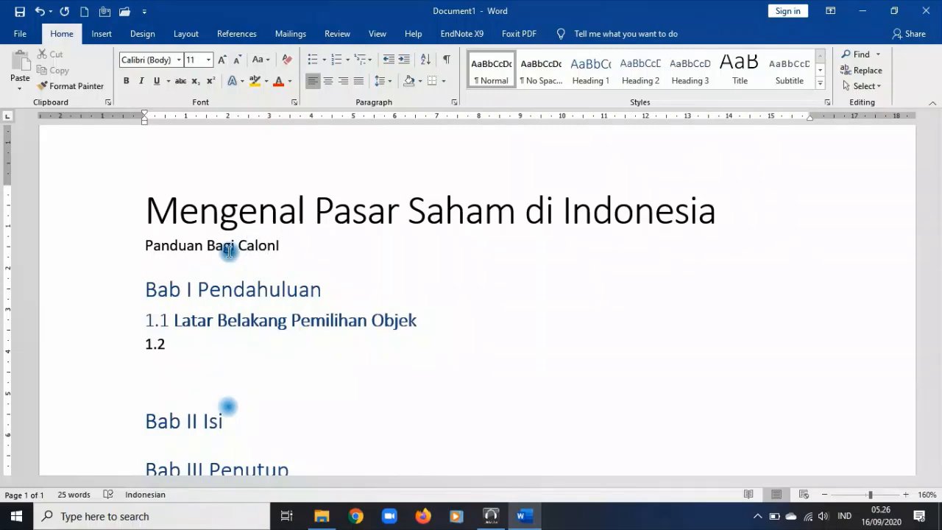
{"action": "type", "text": " Investor Muda"}
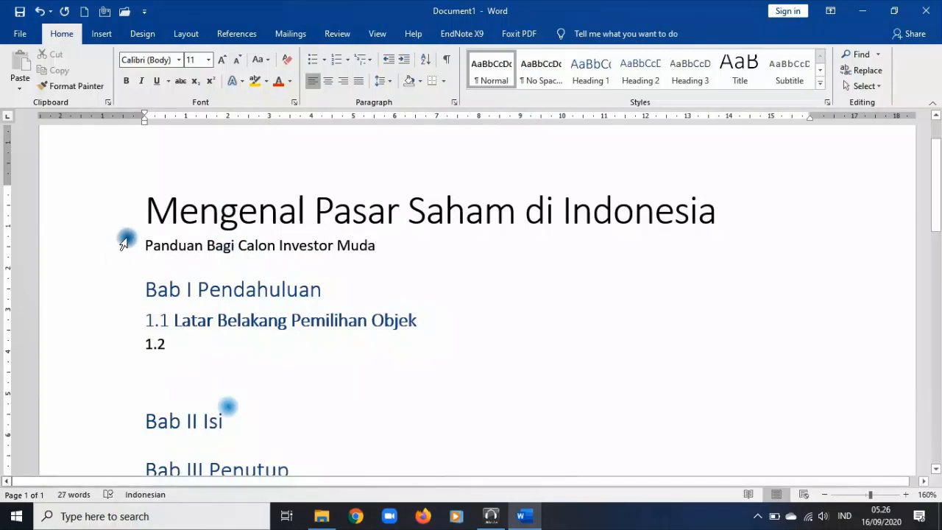
- Apply the Subtitle style to the line "Panduan Bagi Calon Investor Muda"
{"action": "left_click", "coordinate": [77, 254]}
{"action": "left_click", "coordinate": [789, 70]}
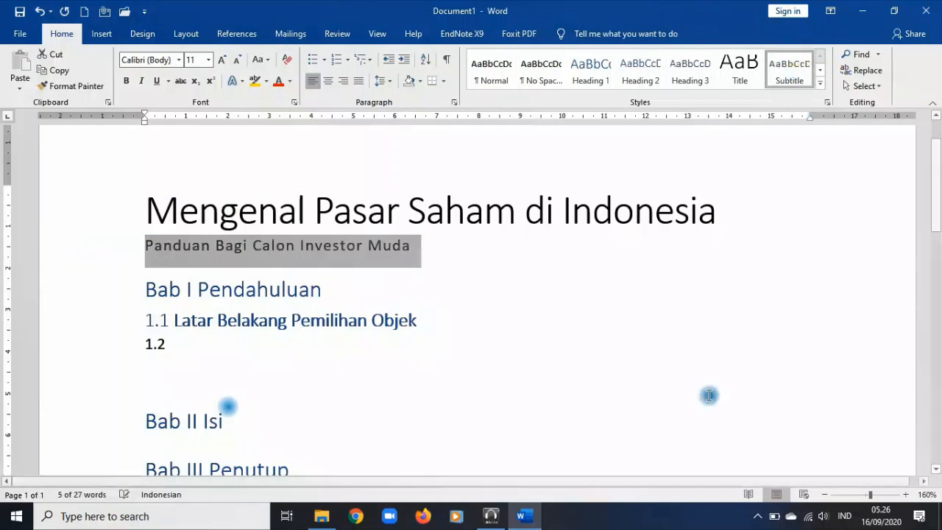
{"action": "left_click", "coordinate": [642, 327]}
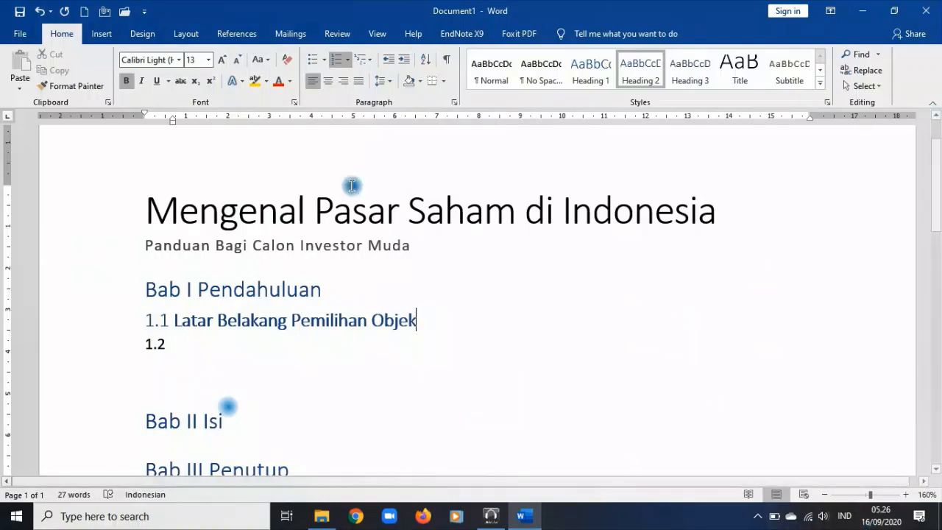
{"action": "left_click", "coordinate": [820, 85]}
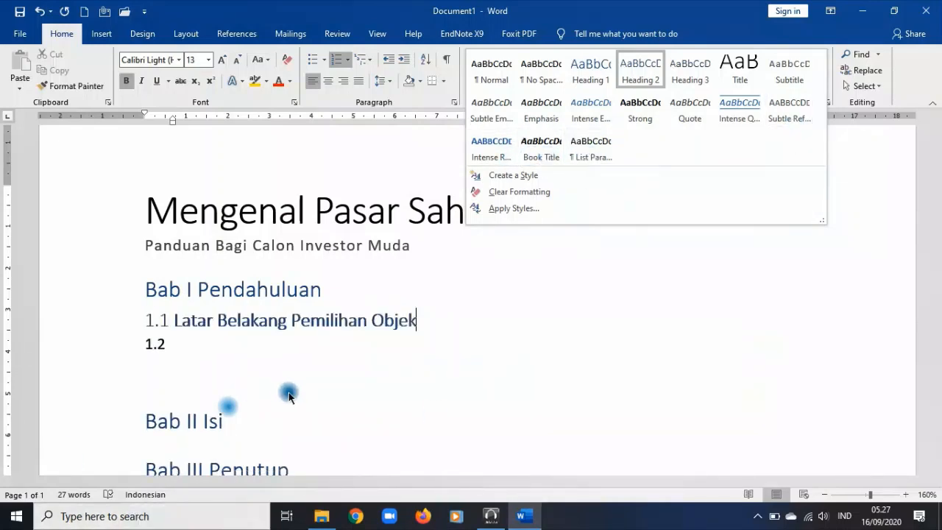
{"action": "left_click", "coordinate": [255, 365]}
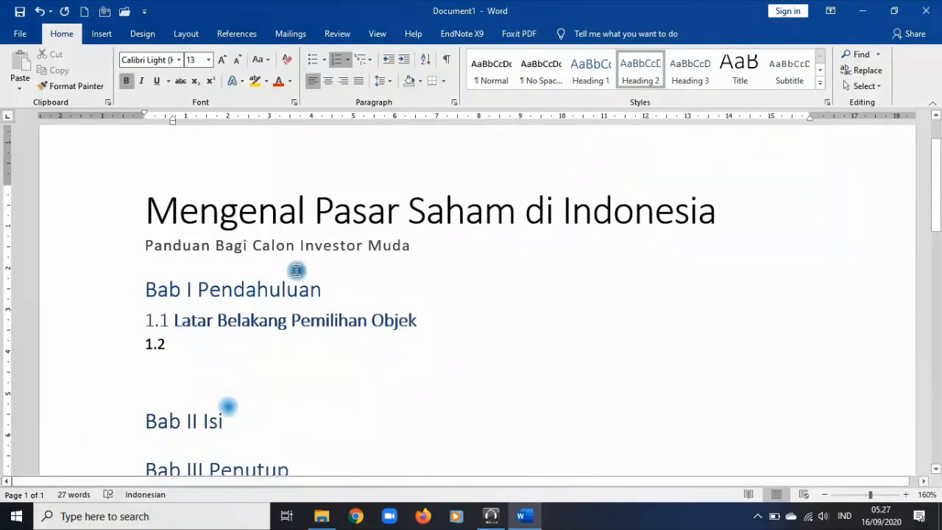
{"action": "scroll", "coordinate": [327, 312], "scroll_direction": "down", "scroll_amount": 1}
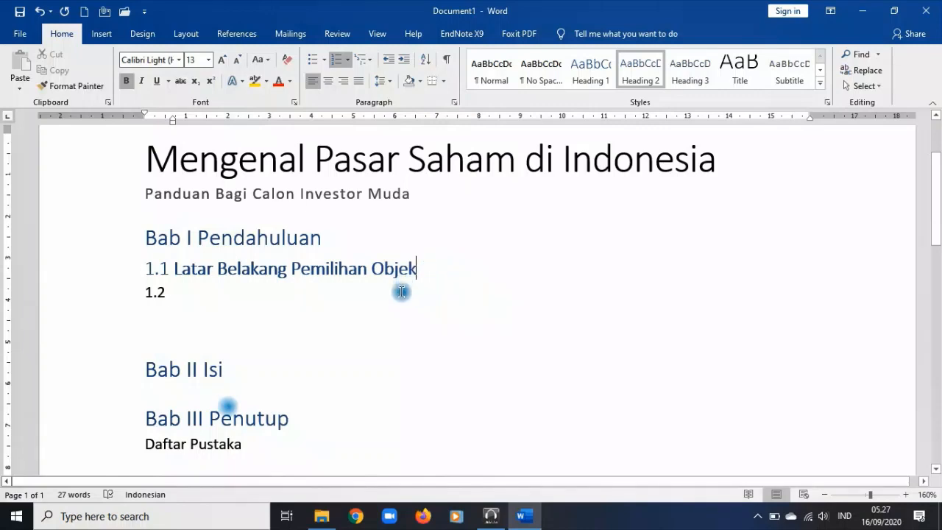
{"action": "scroll", "coordinate": [401, 292], "scroll_direction": "down", "scroll_amount": 1}
{"action": "scroll", "coordinate": [402, 291], "scroll_direction": "up", "scroll_amount": 1}
- Apply the Heading 2 style to the line numbered 1.2 under Bab I Pendahuluan
{"action": "left_click", "coordinate": [286, 294]}
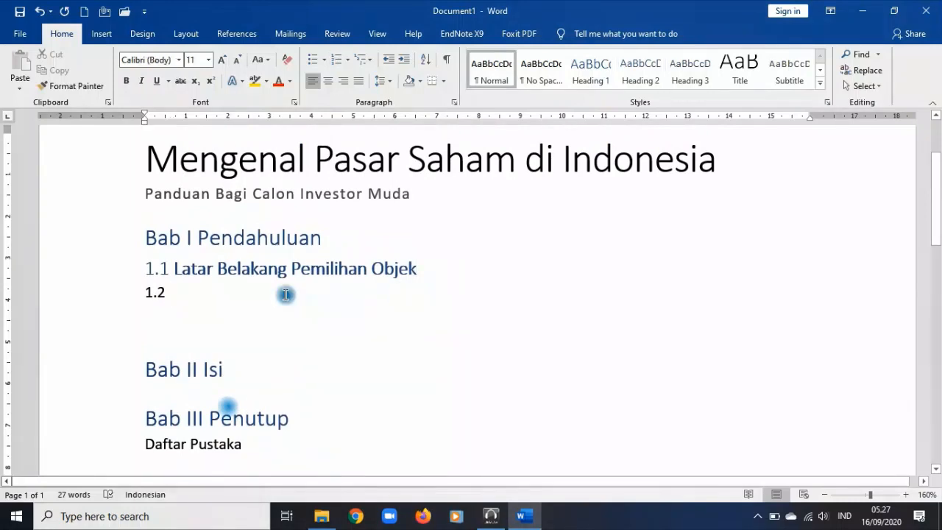
{"action": "left_click", "coordinate": [111, 293]}
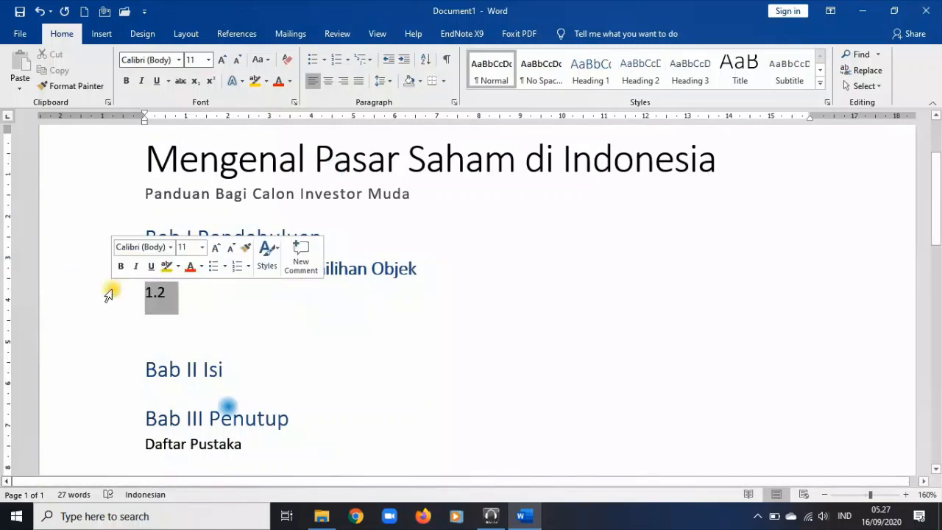
{"action": "left_click", "coordinate": [637, 79]}
{"action": "left_click", "coordinate": [189, 301]}
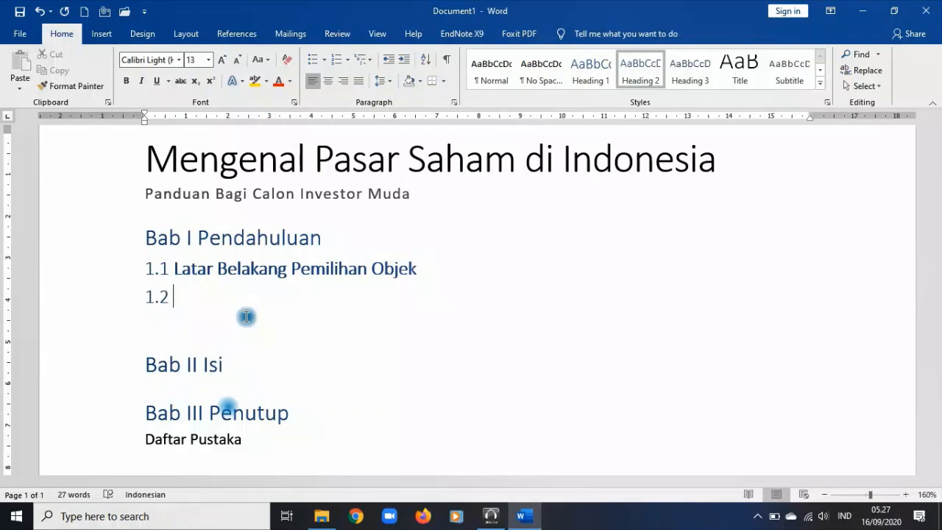
- Complete the 1.2 subheading with "Perkembangan Pasar Saham dalam Satu Dekade Terakhir" and start a line numbered "1.3" beneath it
{"action": "type", "text": "Per"}
{"action": "type", "text": "kembangan"}
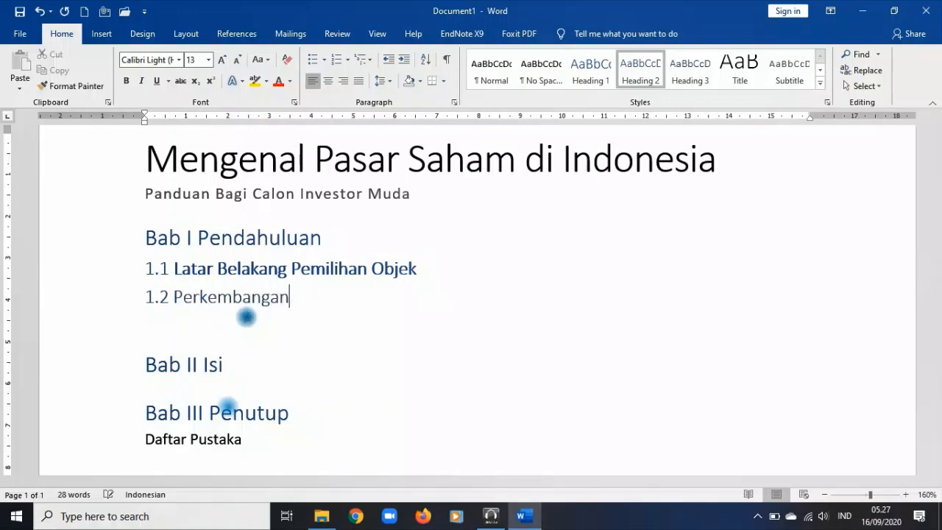
{"action": "type", "text": " Pasar Saham dalam "}
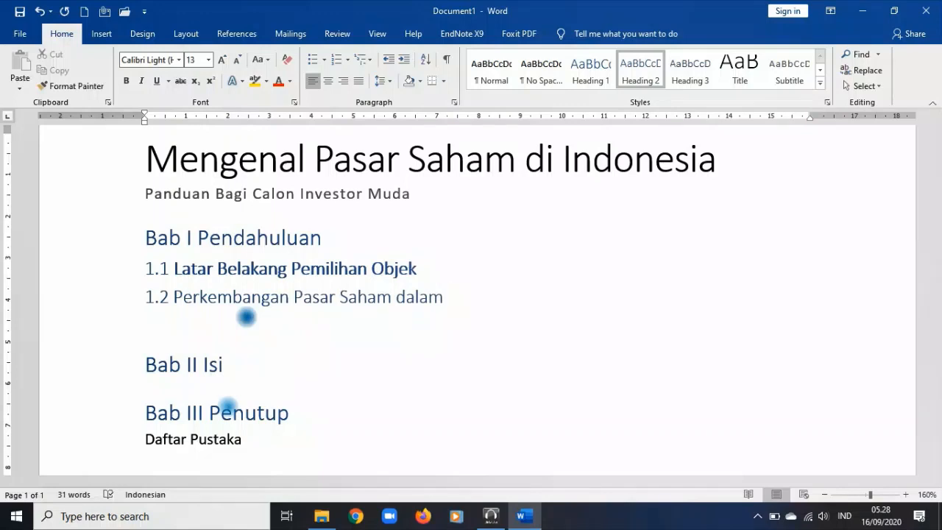
{"action": "type", "text": "Satu Dekade T"}
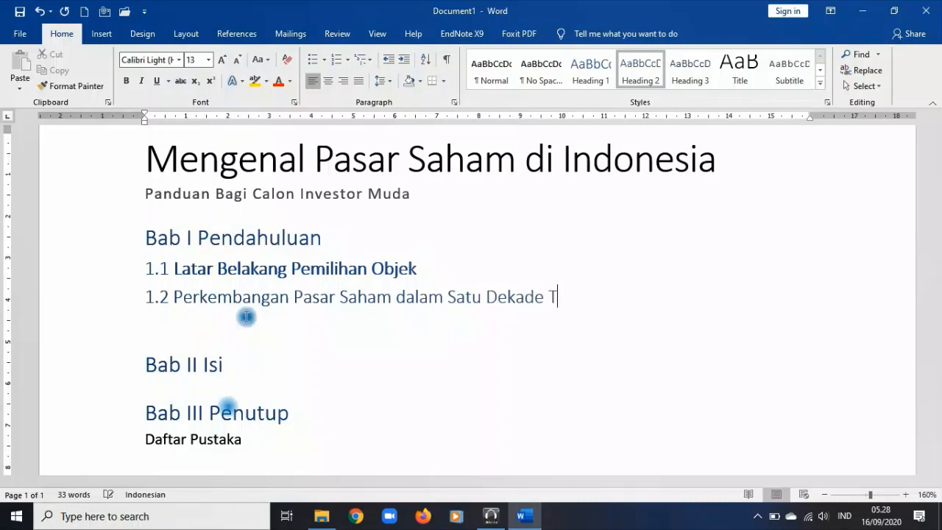
{"action": "type", "text": "erakhir"}
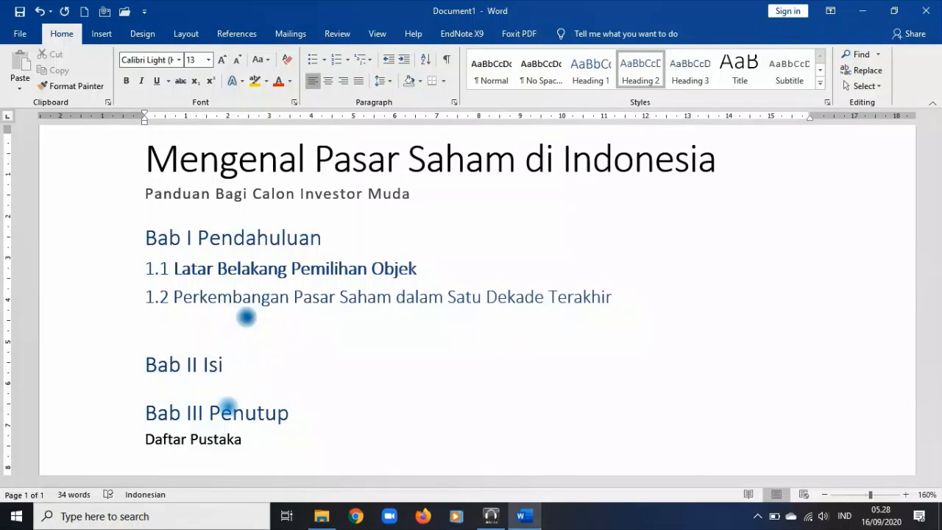
{"action": "key", "text": "Return"}
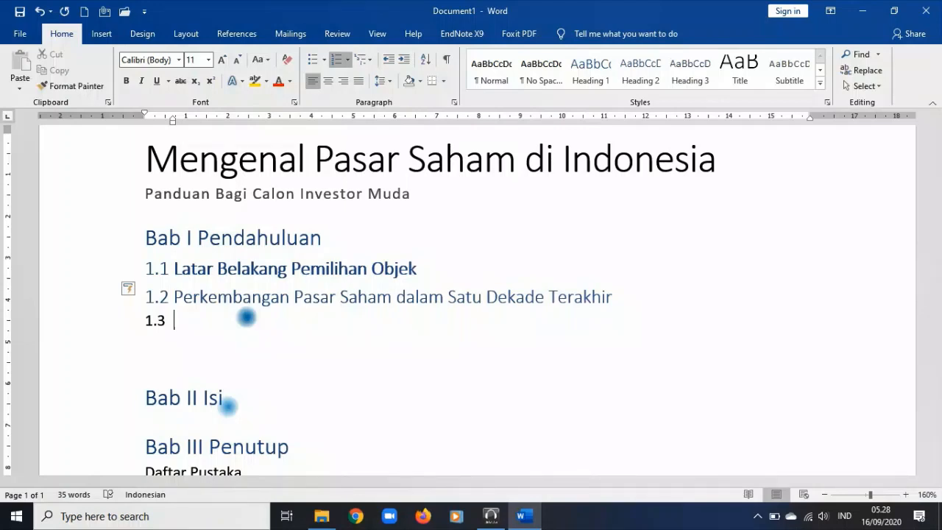
- Insert the words "dan Cara" before "di" in the document title
{"action": "left_click", "coordinate": [533, 160]}
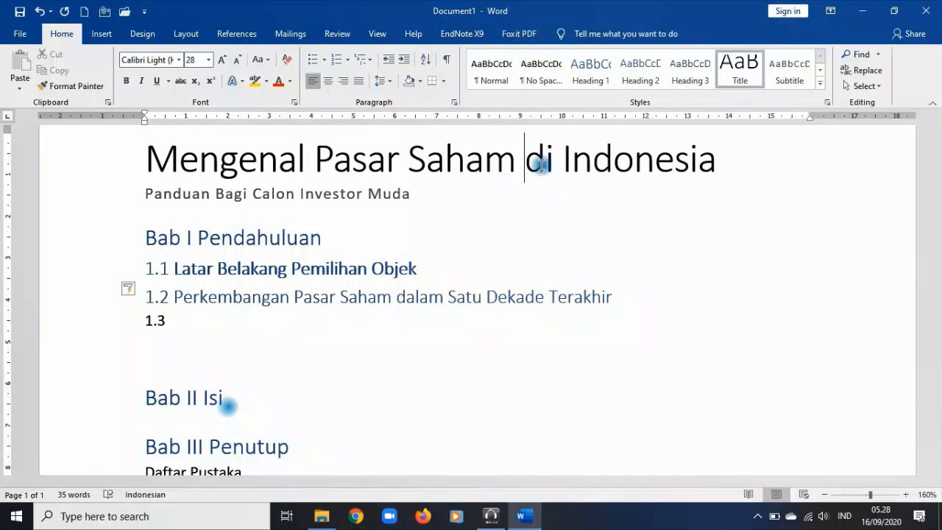
{"action": "type", "text": "dan"}
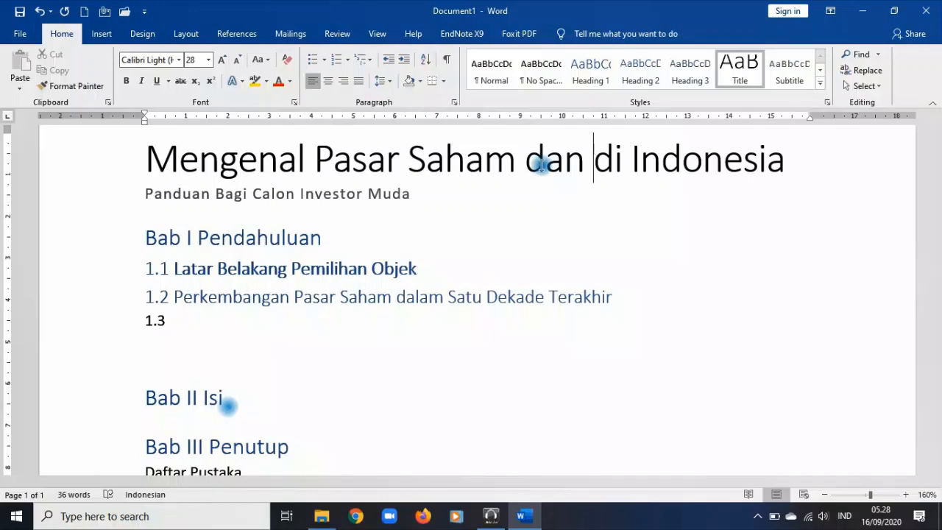
{"action": "type", "text": "In"}
- Delete the words "dan Cara" from the title and undo the deletion
{"action": "key", "text": "BackSpace"}
{"action": "key", "text": "BackSpace"}
{"action": "key", "text": "BackSpace"}
{"action": "key", "text": "BackSpace"}
{"action": "key", "text": "BackSpace"}
{"action": "key", "text": "BackSpace"}
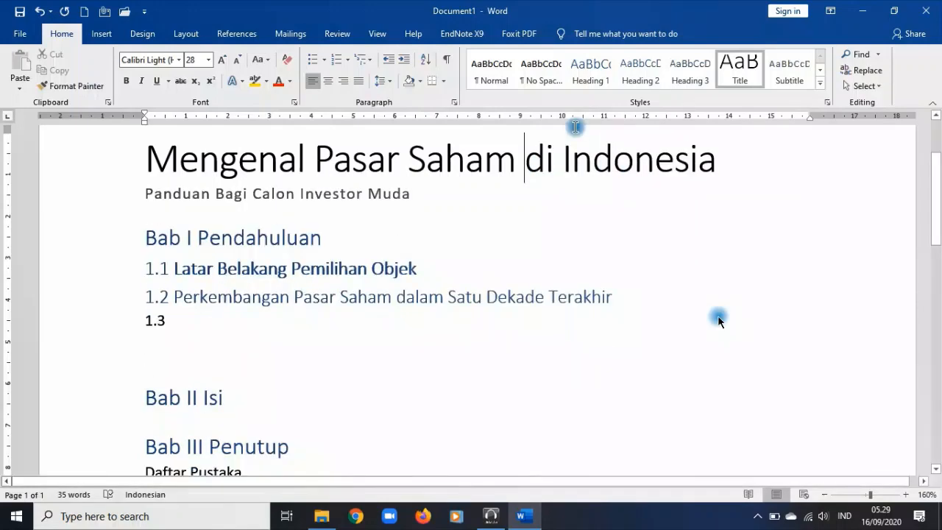
{"action": "key", "text": "ctrl+z"}
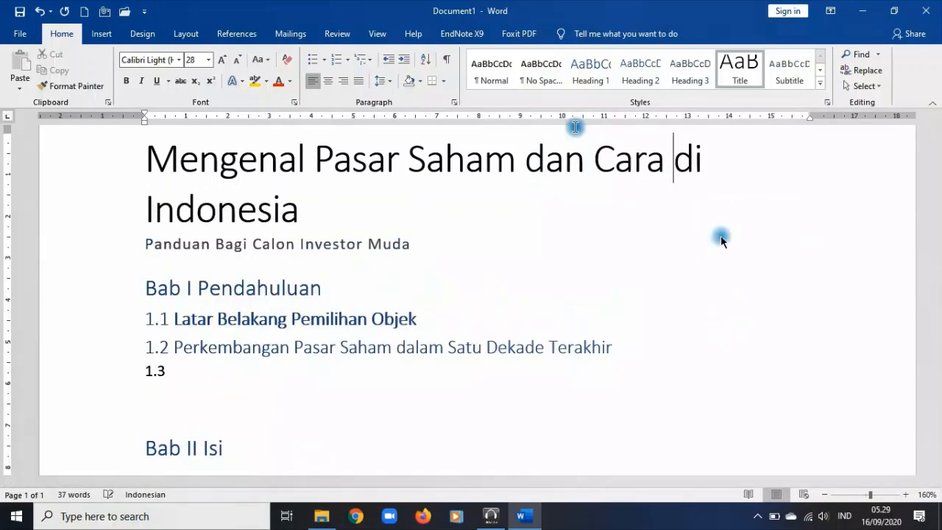
- Insert the word "Investasi" after "dan Cara" in the document title
{"action": "type", "text": "Investasi"}
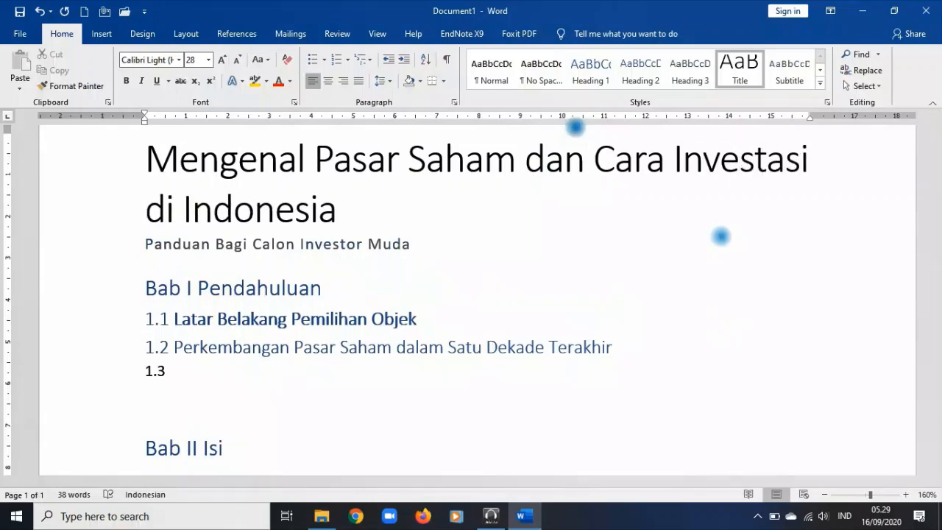
{"action": "left_click", "coordinate": [433, 367]}
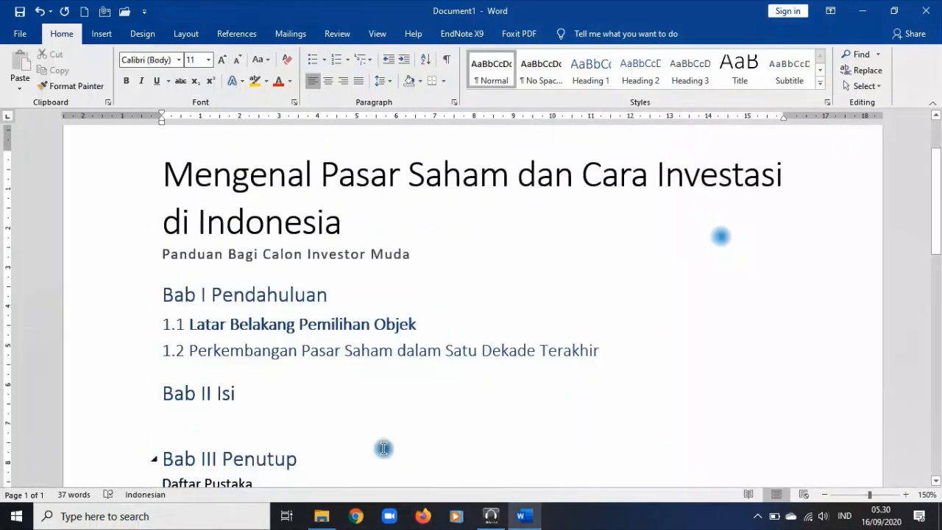
{"action": "type", "text": "2.1 "}
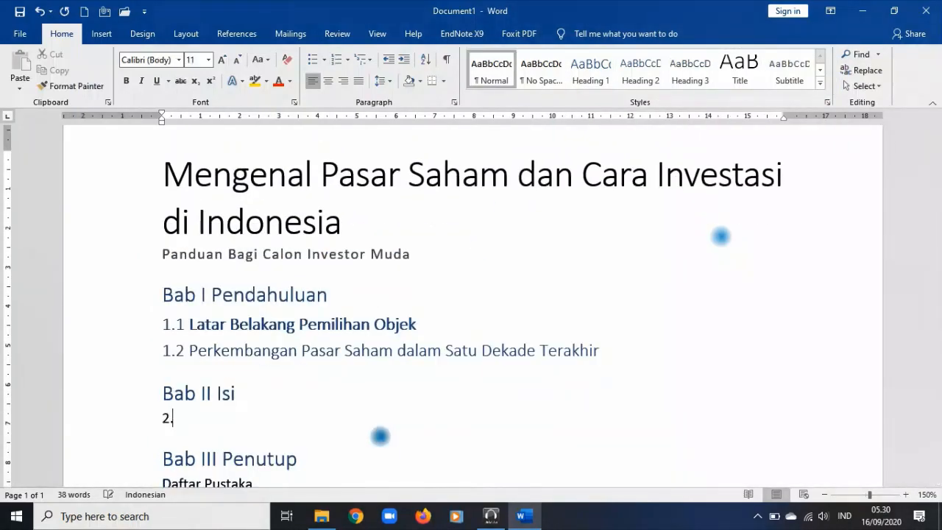
{"action": "type", "text": "Persyaratan menjadi InvestorSaham"}
{"action": "key", "text": "Return"}
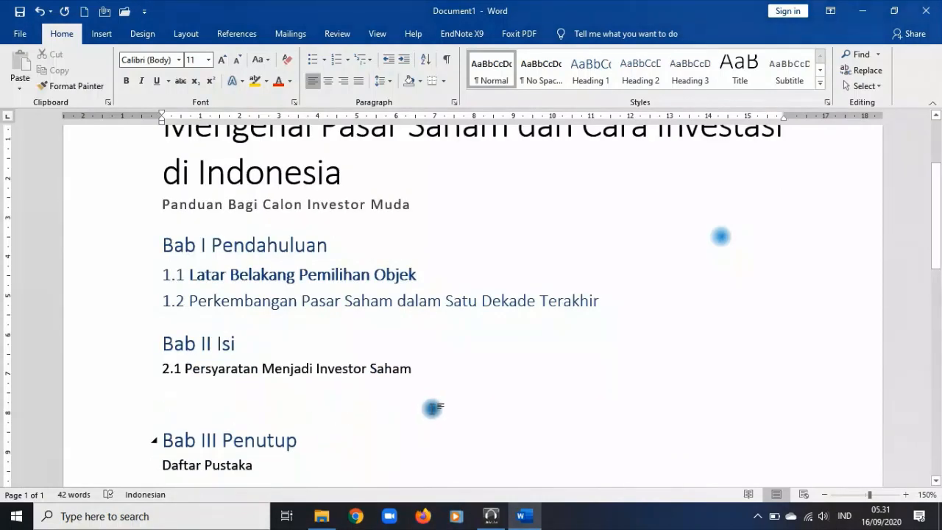
{"action": "type", "text": "2.2"}
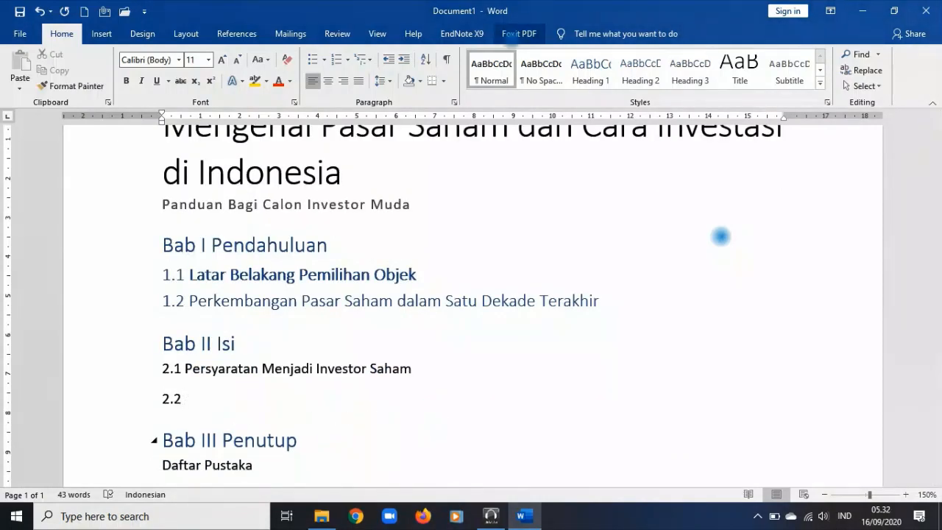
{"action": "type", "text": " Memilih"}
{"action": "key", "text": "ctrl+z"}
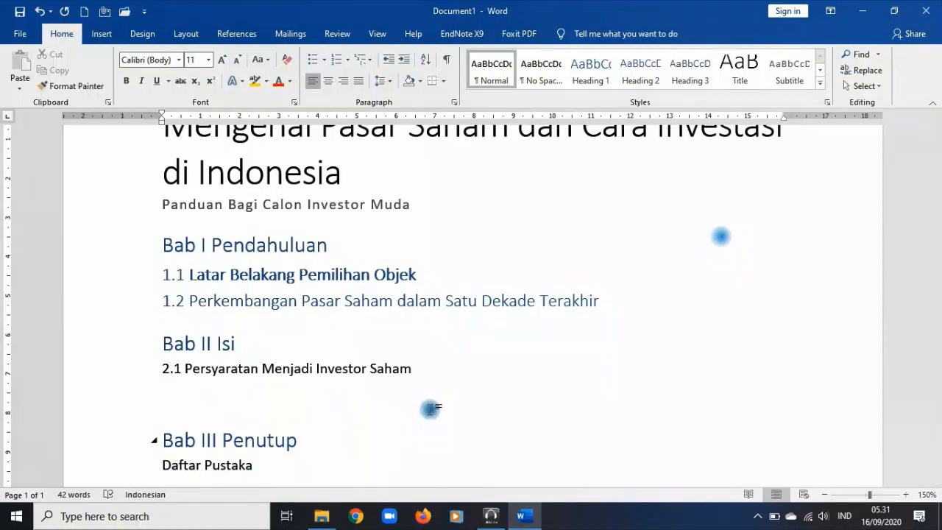
{"action": "scroll", "coordinate": [431, 410], "scroll_direction": "up", "scroll_amount": 1}
{"action": "type", "text": "orSah"}
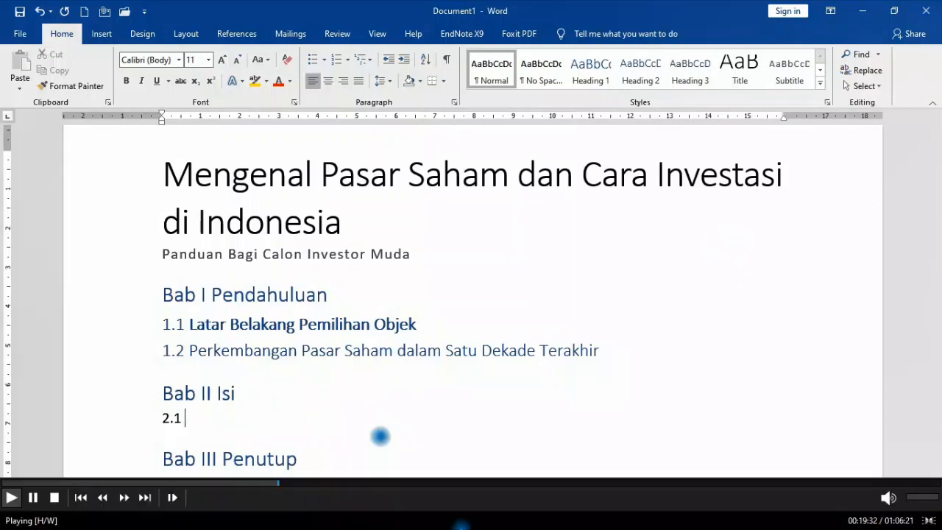
{"action": "mouse_move", "coordinate": [278, 517]}
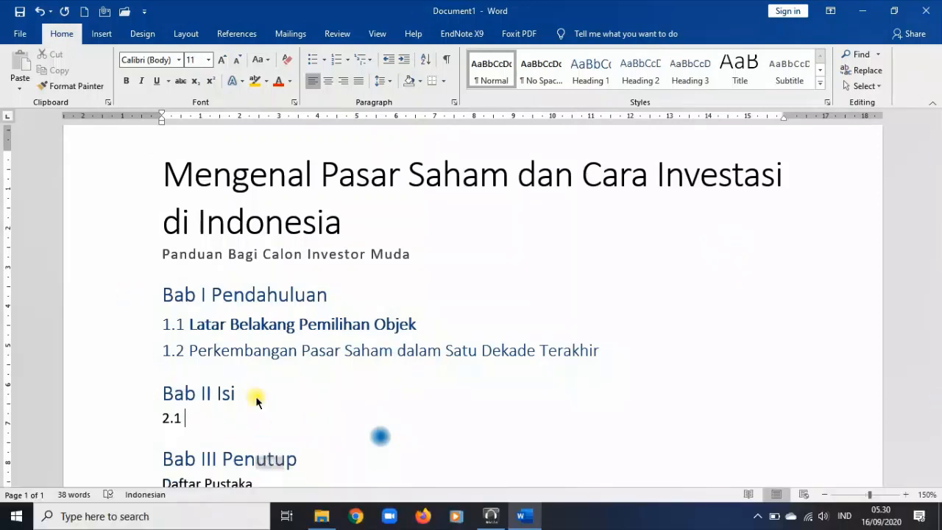
{"action": "key", "text": "space"}
{"action": "left_click", "coordinate": [267, 490]}
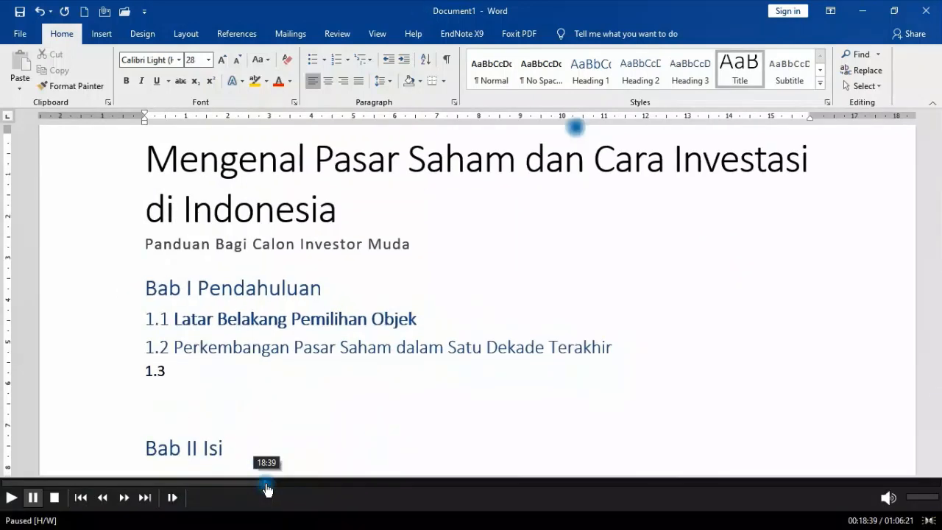
- Delete the line numbered 1.3 and the empty lines between the 1.2 subheading and the Bab II Isi heading
{"action": "left_click", "coordinate": [279, 360]}
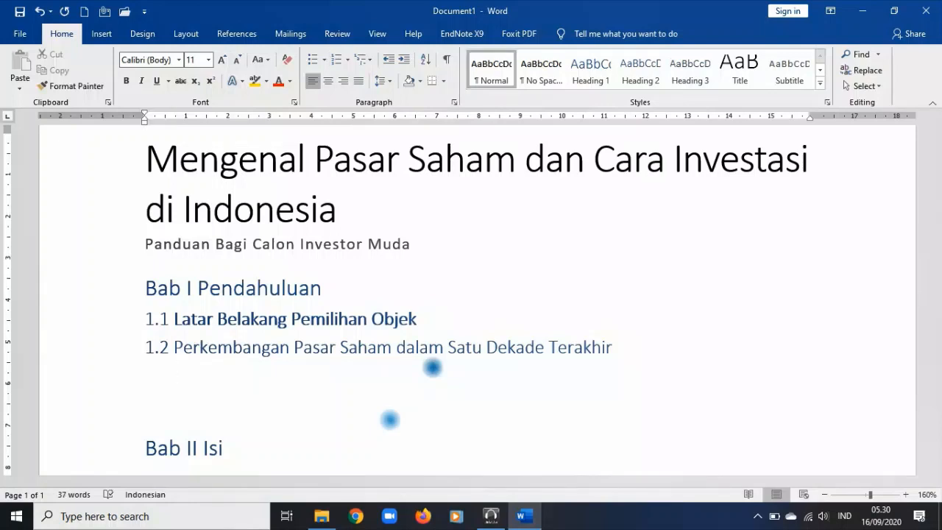
{"action": "key", "text": "Delete"}
{"action": "key", "text": "Delete"}
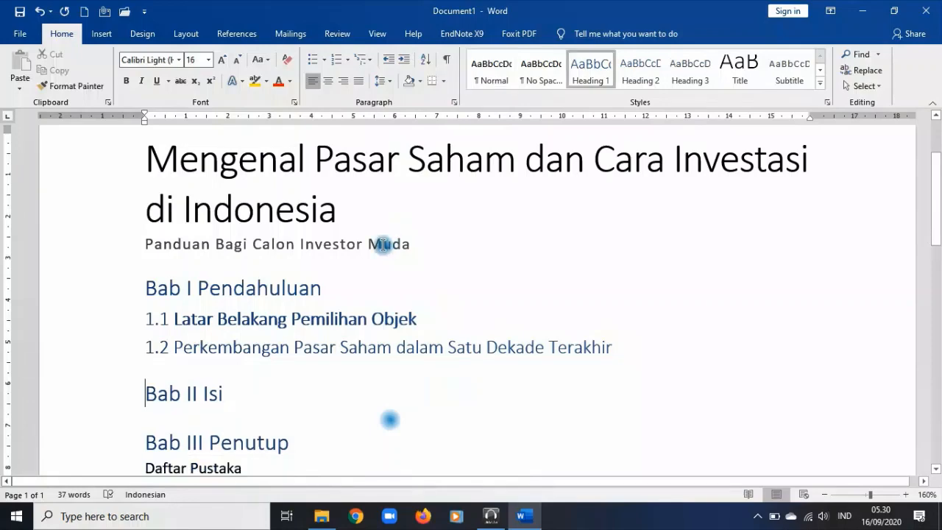
- Add a line numbered "2.1" directly beneath the Bab II Isi heading
{"action": "scroll", "coordinate": [389, 242], "scroll_direction": "down", "scroll_amount": 2}
{"action": "scroll", "coordinate": [406, 333], "scroll_direction": "up", "scroll_amount": 1}
{"action": "scroll", "coordinate": [406, 332], "scroll_direction": "up", "scroll_amount": 1}
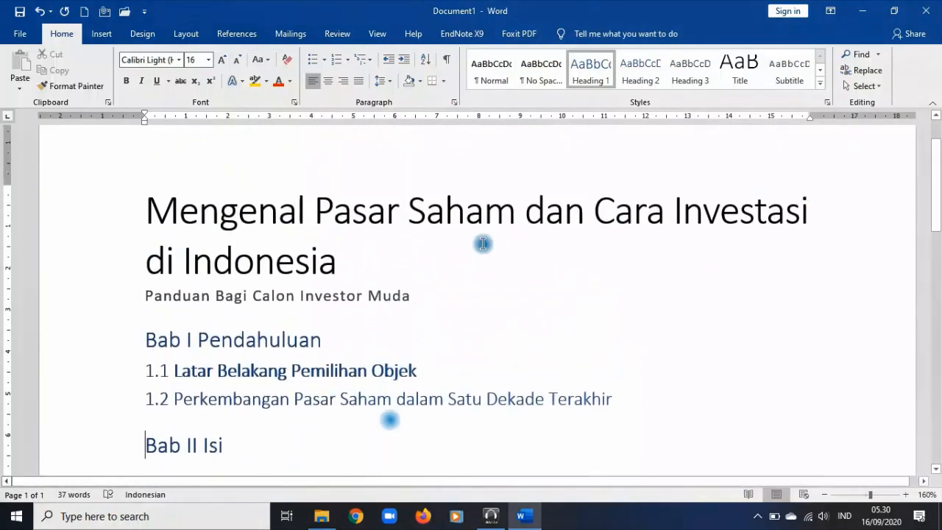
{"action": "scroll", "coordinate": [483, 243], "scroll_direction": "down", "scroll_amount": 1, "text": "ctrl"}
{"action": "left_click", "coordinate": [251, 446]}
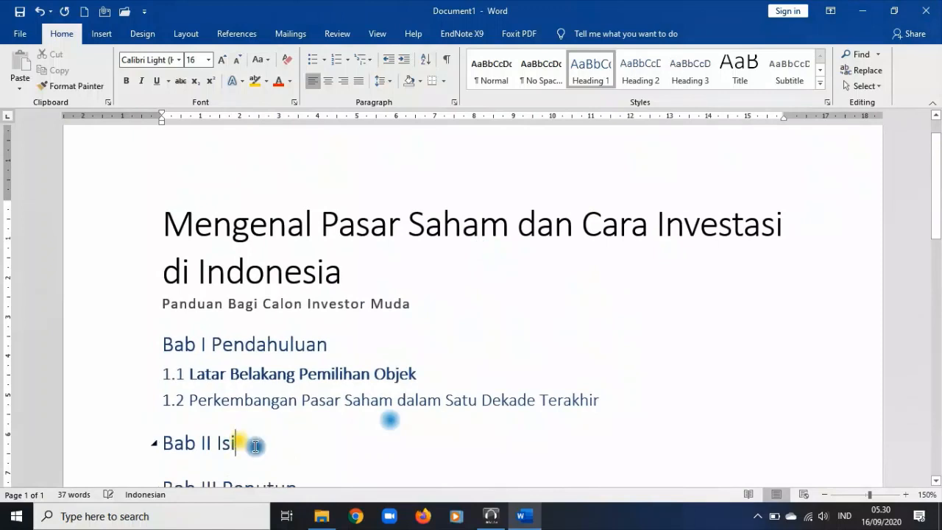
{"action": "key", "text": "Return"}
{"action": "scroll", "coordinate": [322, 442], "scroll_direction": "down", "scroll_amount": 1}
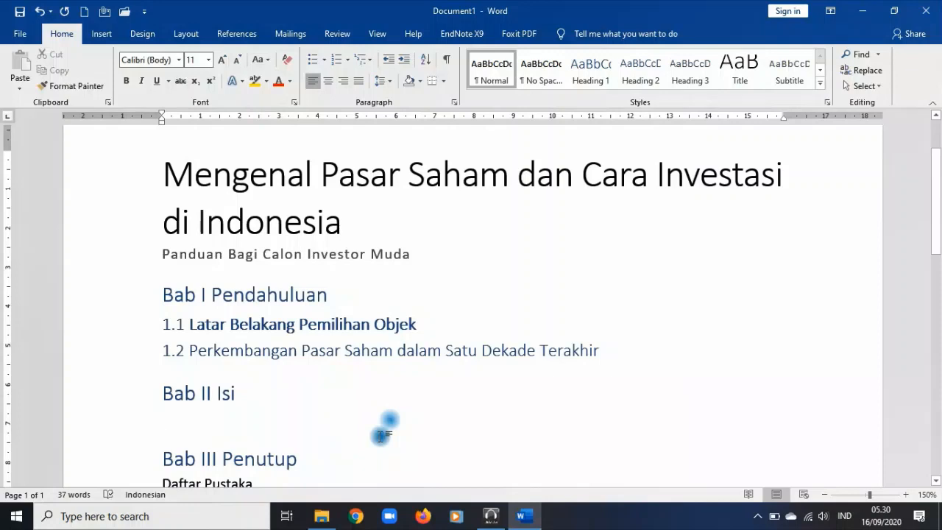
{"action": "type", "text": "2."}
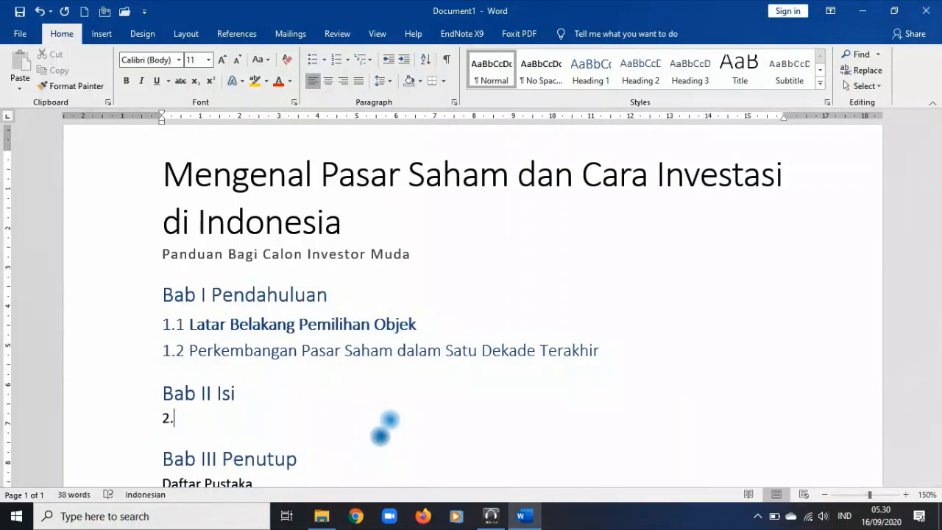
{"action": "type", "text": "1"}
- Complete the 2.1 line under Bab II Isi with the text "Persyaratan menjadi InvestorSaham"
{"action": "type", "text": "Pesya"}
{"action": "key", "text": "BackSpace"}
{"action": "key", "text": "BackSpace"}
{"action": "key", "text": "BackSpace"}
{"action": "type", "text": "rsyaratan "}
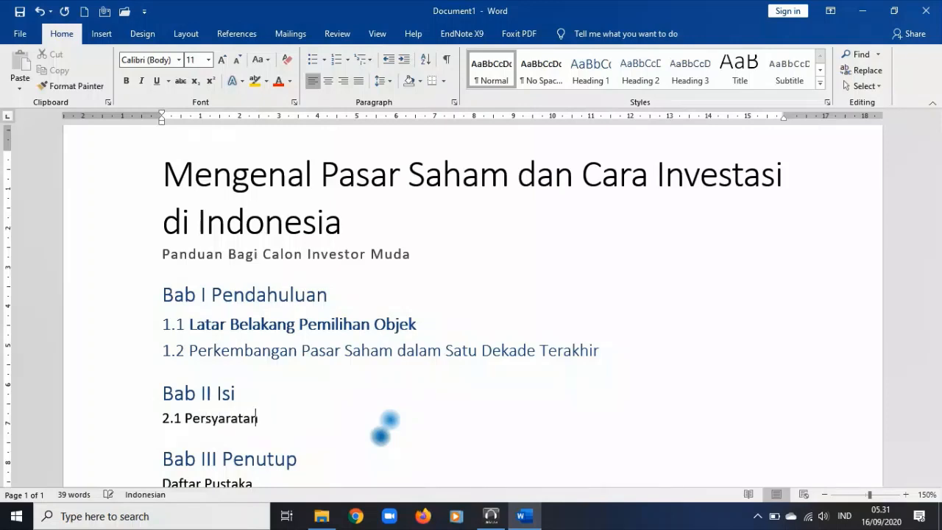
{"action": "type", "text": "menjadi In"}
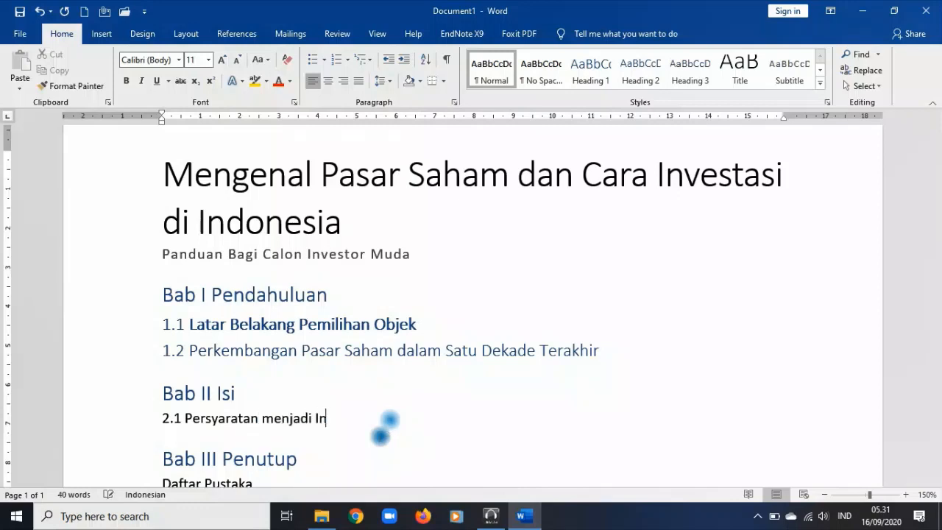
{"action": "type", "text": "vestorSaham"}
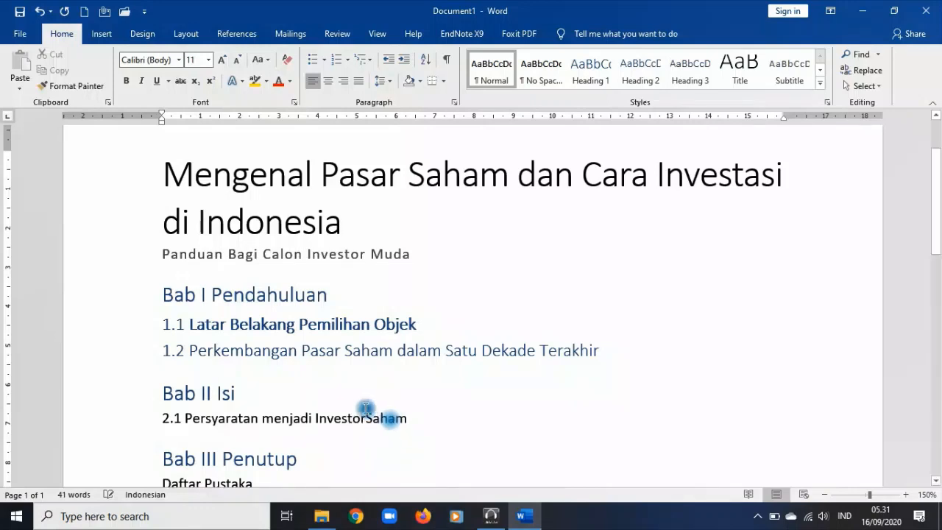
- Separate "InvestorSaham" into two words and capitalize "menjadi" so the 2.1 line reads "Persyaratan Menjadi Investor Saham"
{"action": "left_click", "coordinate": [364, 418]}
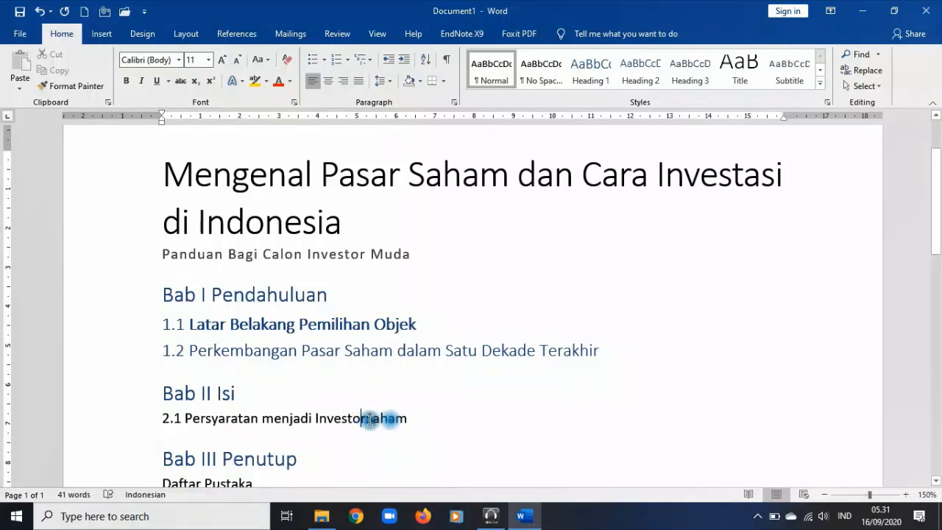
{"action": "left_click", "coordinate": [272, 418]}
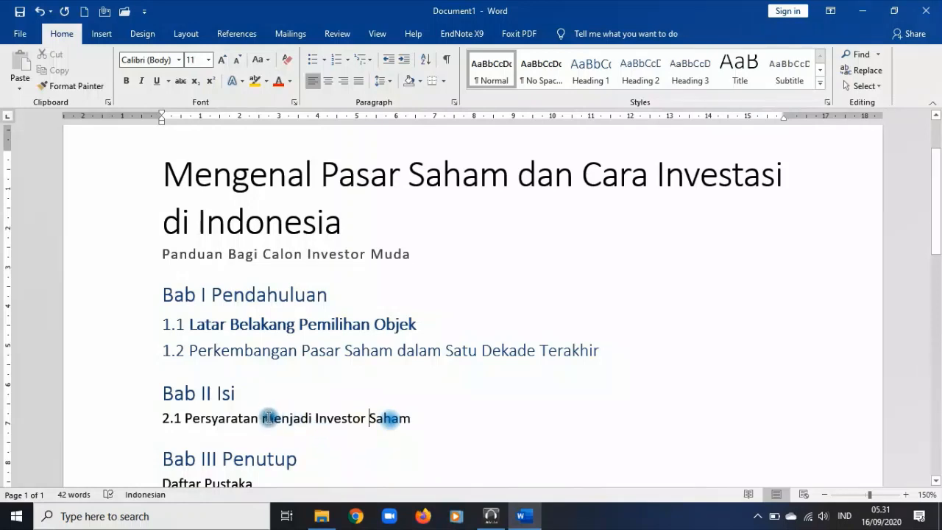
{"action": "key", "text": "BackSpace"}
{"action": "type", "text": "M"}
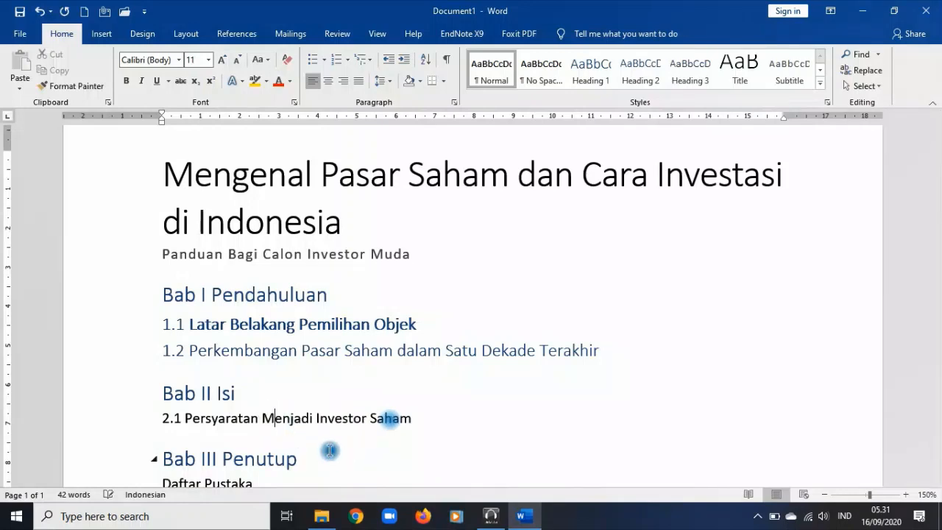
- Add a line reading "2.2 Memilih" beneath the 2.1 line
{"action": "key", "text": "End"}
{"action": "key", "text": "Return"}
{"action": "key", "text": "BackSpace"}
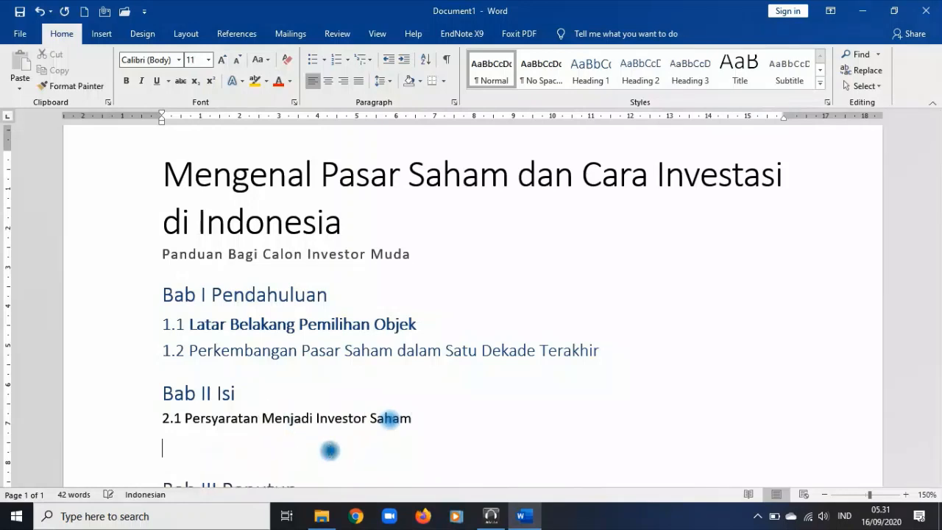
{"action": "scroll", "coordinate": [433, 405], "scroll_direction": "down", "scroll_amount": 1}
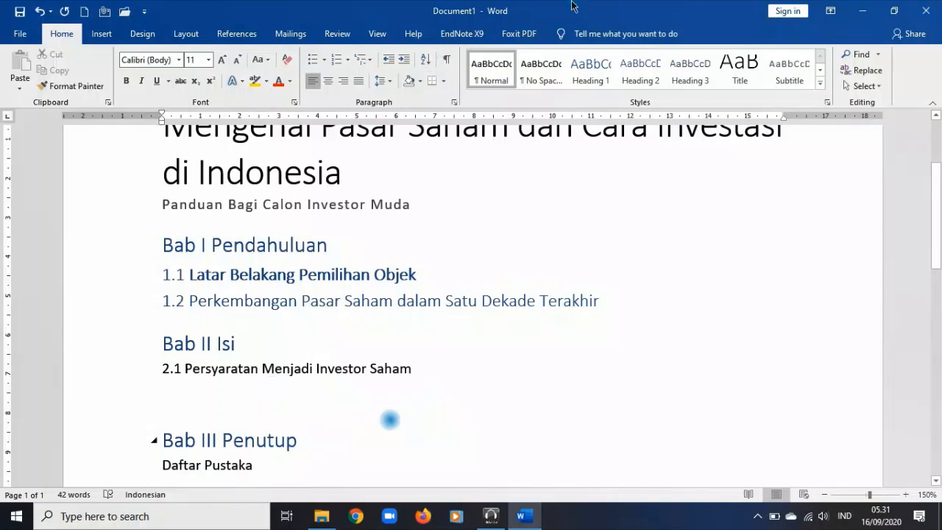
{"action": "type", "text": "2"}
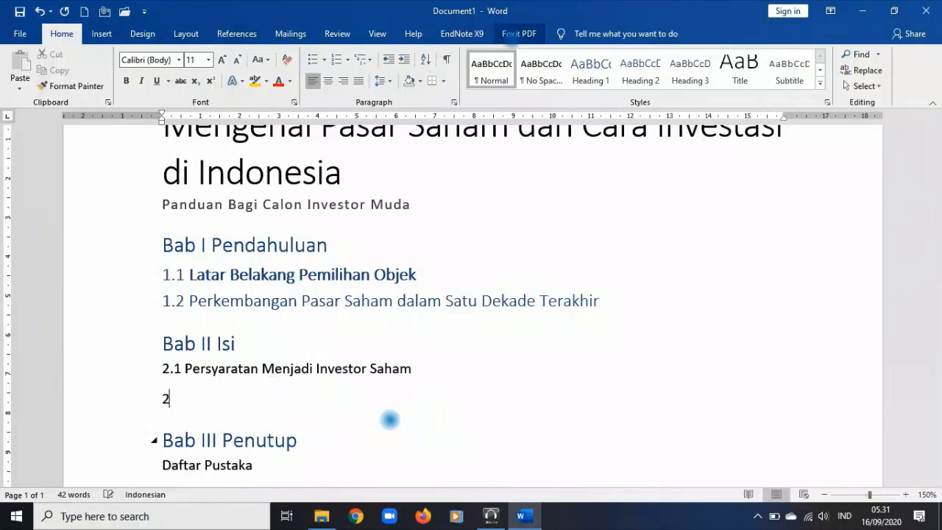
{"action": "type", "text": ".2"}
{"action": "type", "text": "P"}
{"action": "key", "text": "BackSpace"}
{"action": "type", "text": "Memilih"}
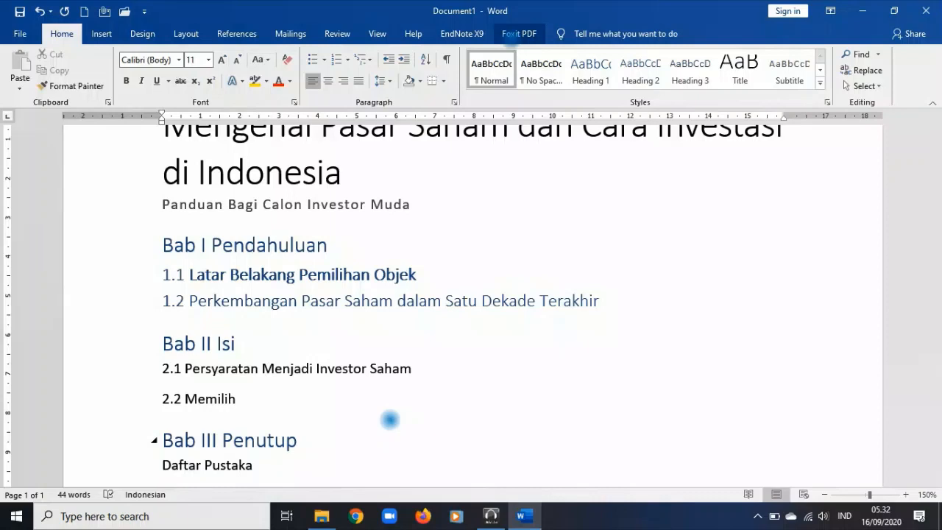
- Replace "Memilih" in the 2.2 line with "Melakukan Transaksi Beli dan Jual"
{"action": "key", "text": "BackSpace"}
{"action": "key", "text": "BackSpace"}
{"action": "key", "text": "BackSpace"}
{"action": "key", "text": "BackSpace"}
{"action": "key", "text": "BackSpace"}
{"action": "key", "text": "BackSpace"}
{"action": "type", "text": "elakukan Trans"}
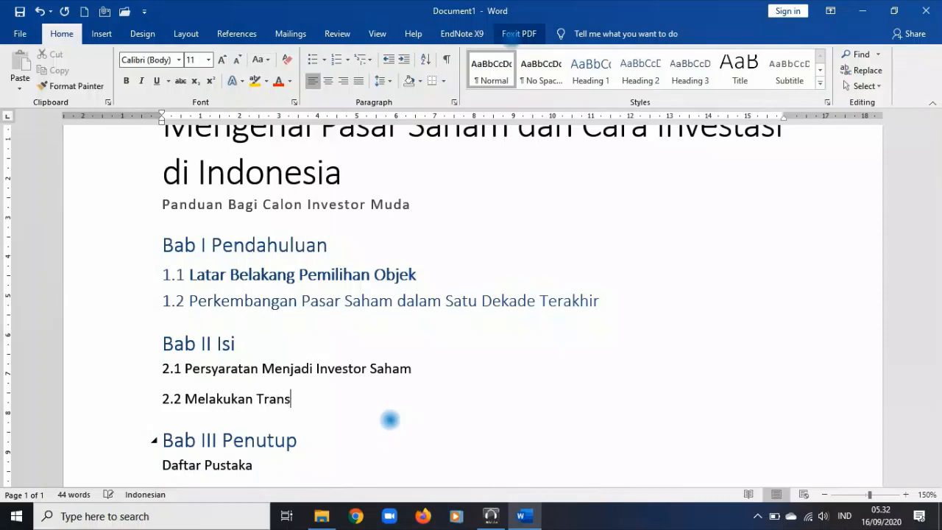
{"action": "type", "text": "aksi Beli dan Jual"}
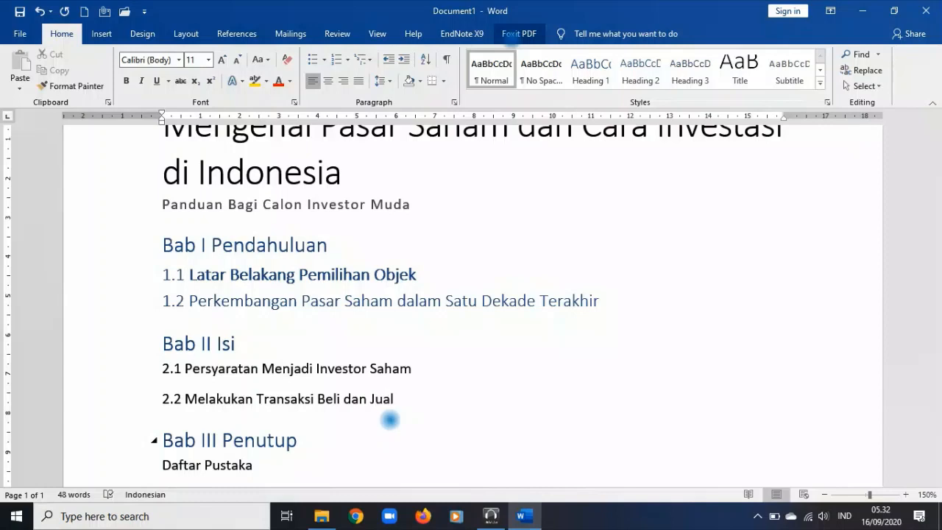
- Add a line reading "2.3 Nabung Saham" beneath the 2.2 line
{"action": "key", "text": "Return"}
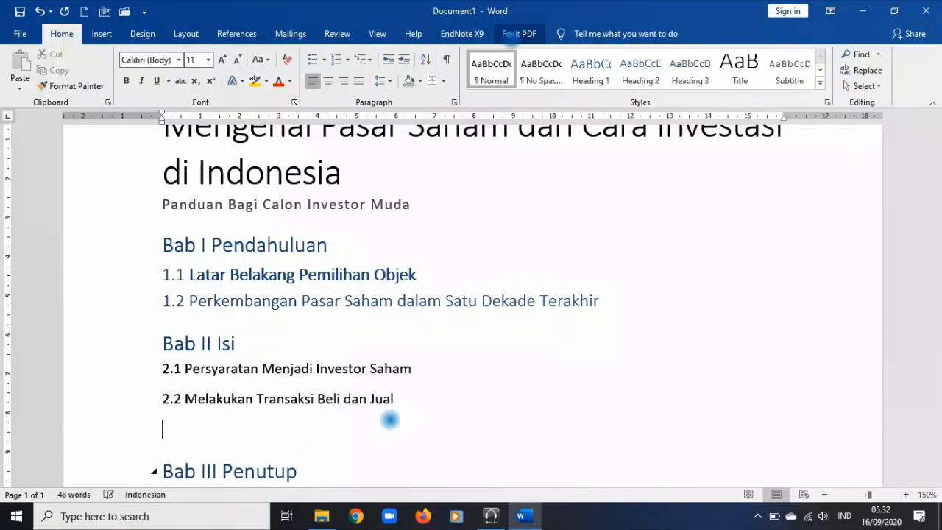
{"action": "type", "text": "2.3"}
{"action": "type", "text": "Nabung Saham"}
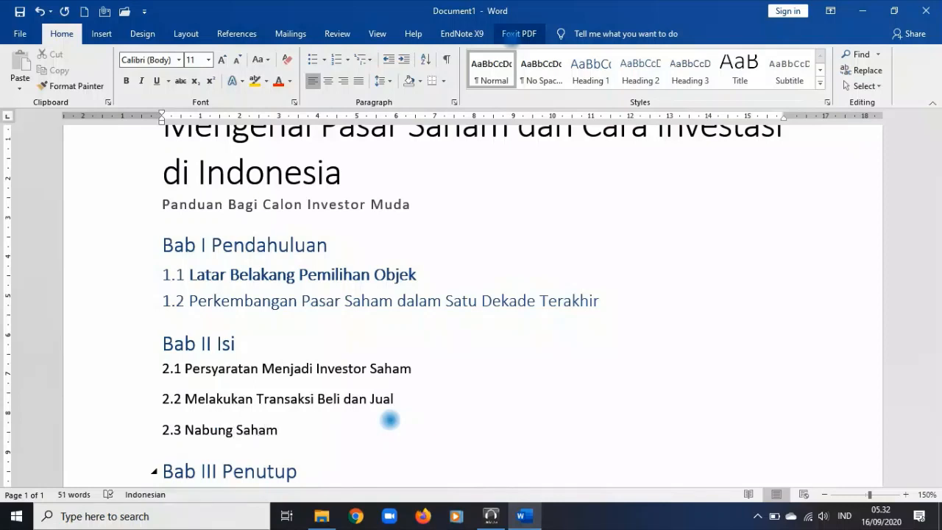
- Add a line reading "1.3 Peraturan Berkaitan dengan Pasar Saham" beneath the 1.2 line
{"action": "scroll", "coordinate": [500, 84], "scroll_direction": "down", "scroll_amount": 2}
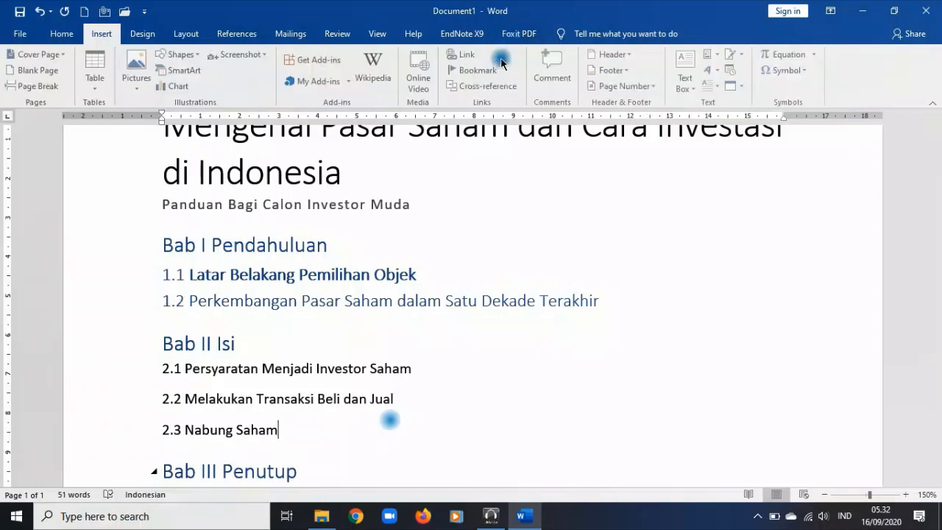
{"action": "scroll", "coordinate": [370, 87], "scroll_direction": "up", "scroll_amount": 2}
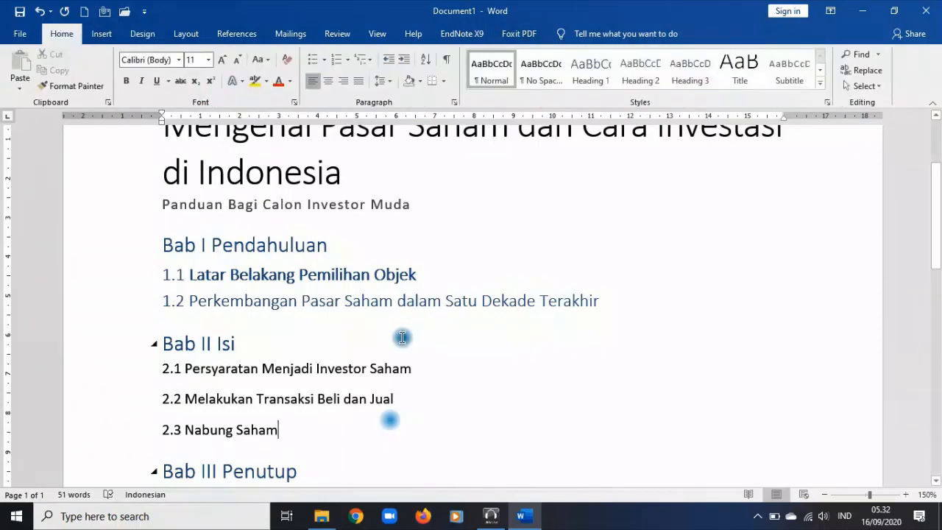
{"action": "scroll", "coordinate": [387, 341], "scroll_direction": "down", "scroll_amount": 3}
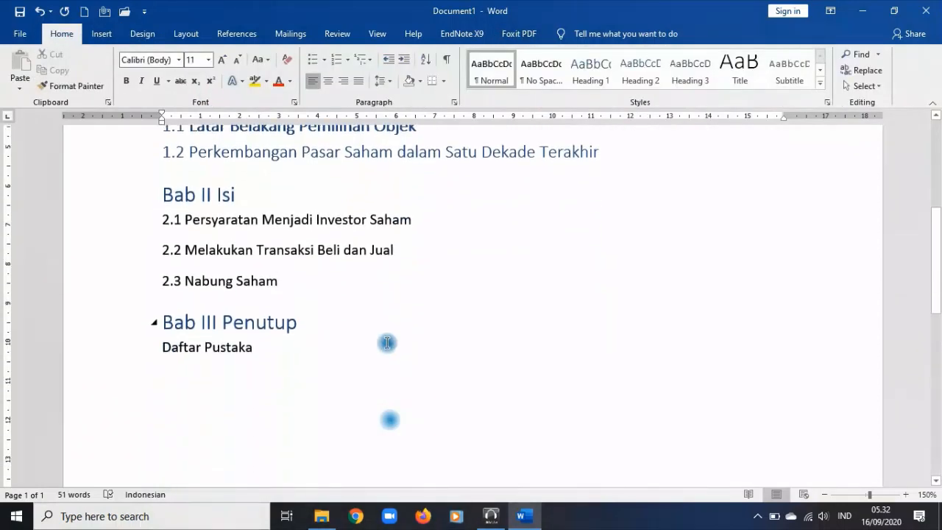
{"action": "scroll", "coordinate": [387, 342], "scroll_direction": "up", "scroll_amount": 1}
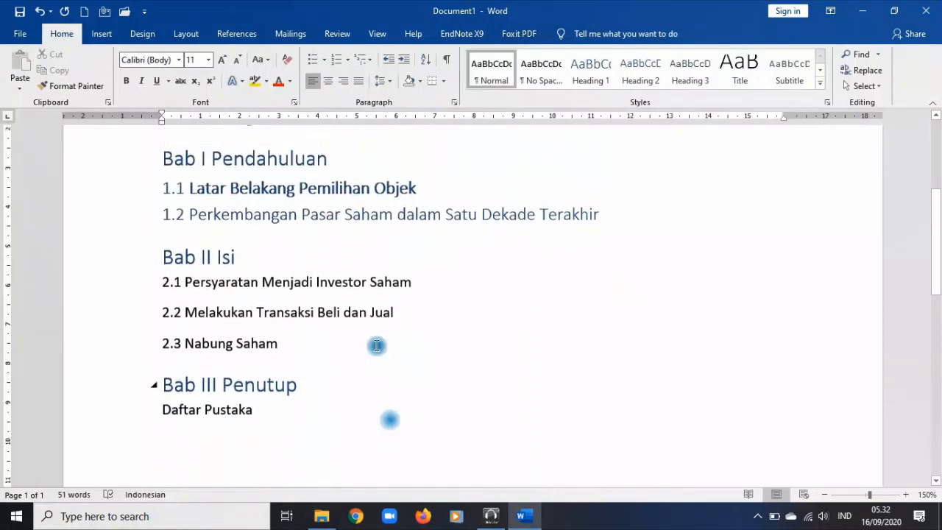
{"action": "scroll", "coordinate": [376, 345], "scroll_direction": "up", "scroll_amount": 2}
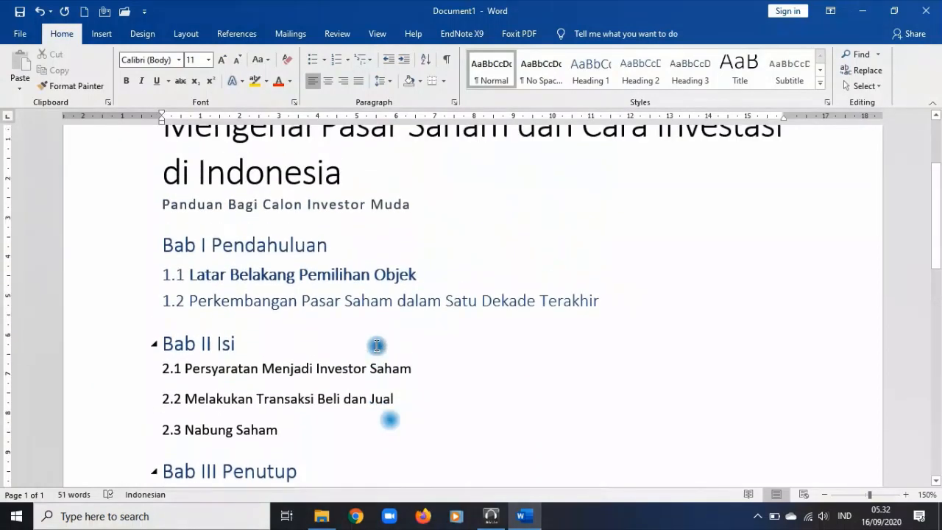
{"action": "left_click", "coordinate": [631, 299]}
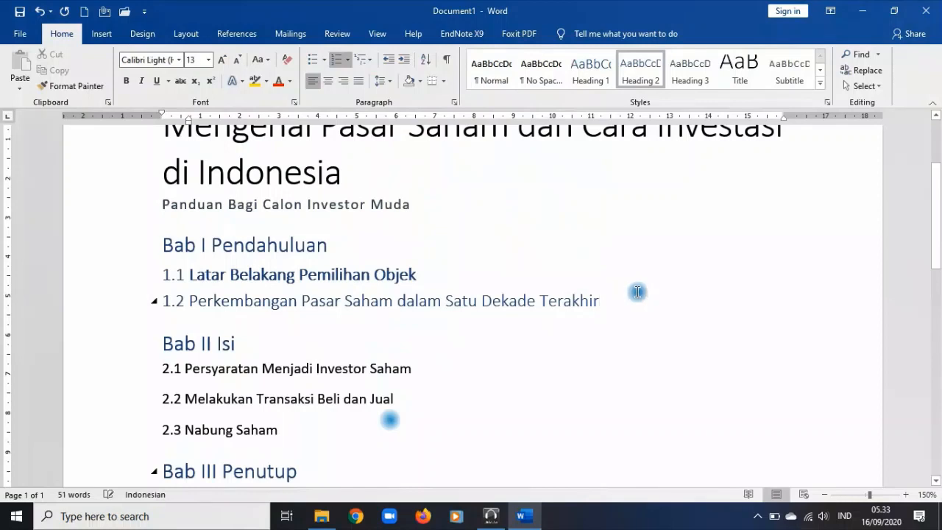
{"action": "key", "text": "Return"}
{"action": "type", "text": "1"}
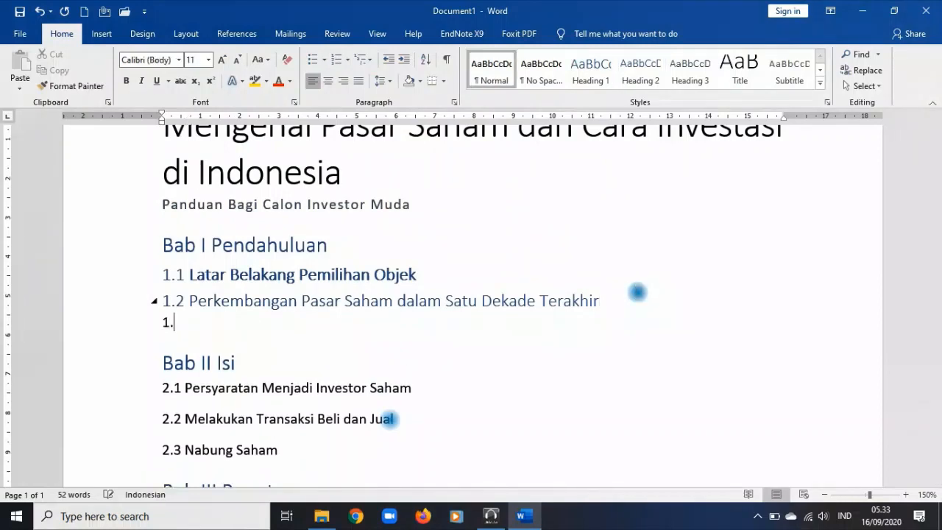
{"action": "type", "text": ".3 Peraturan b"}
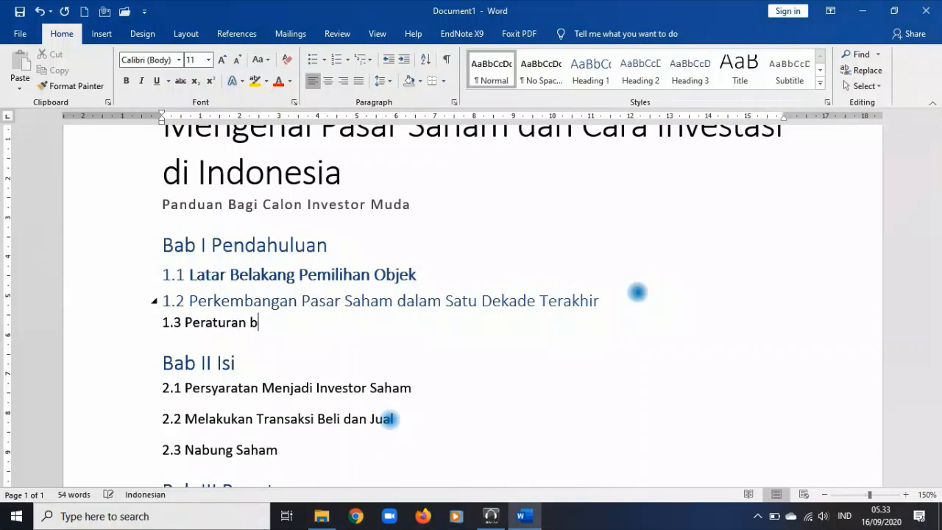
{"action": "key", "text": "BackSpace"}
{"action": "type", "text": "Berkaitan deng"}
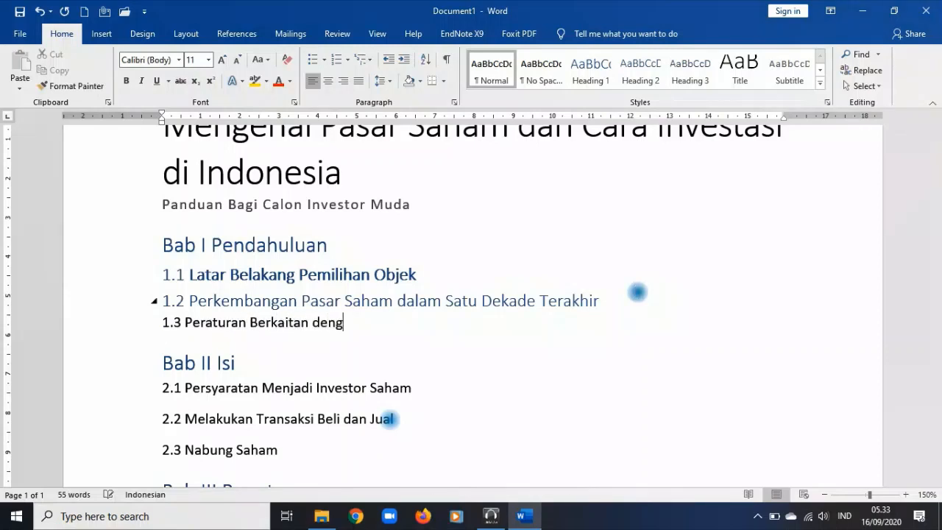
{"action": "type", "text": "an Pasar Saham"}
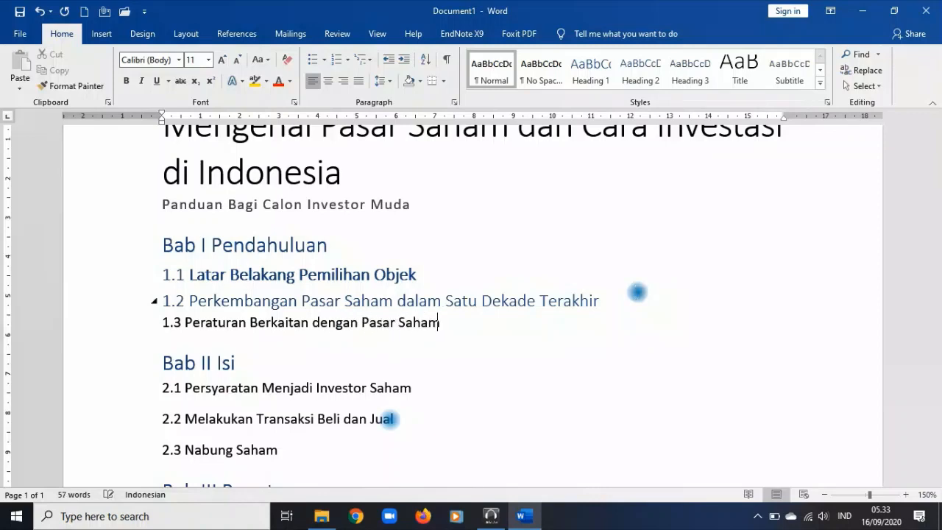
- Add a line reading "3.1 Kesimpulan" beneath the Bab III Penutup heading
{"action": "scroll", "coordinate": [637, 293], "scroll_direction": "up", "scroll_amount": 1}
{"action": "scroll", "coordinate": [633, 292], "scroll_direction": "down", "scroll_amount": 4}
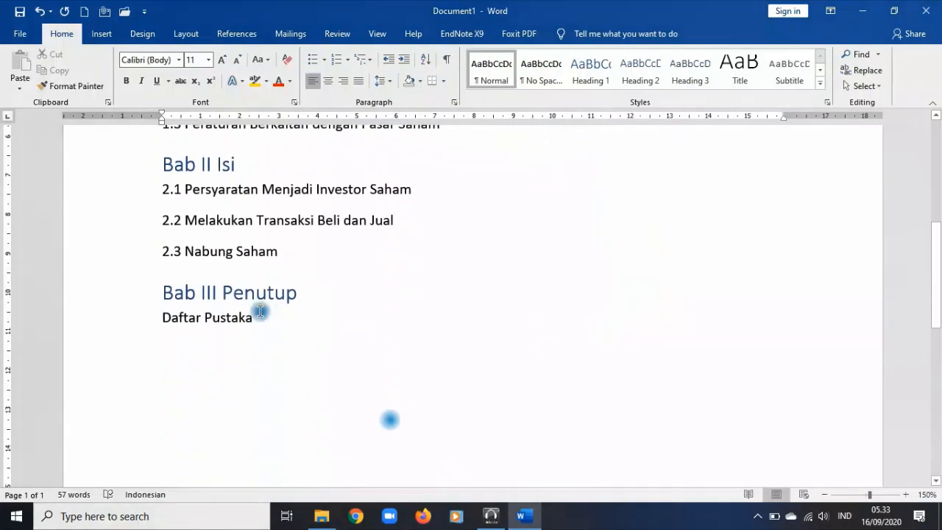
{"action": "left_click", "coordinate": [325, 292]}
{"action": "key", "text": "Return"}
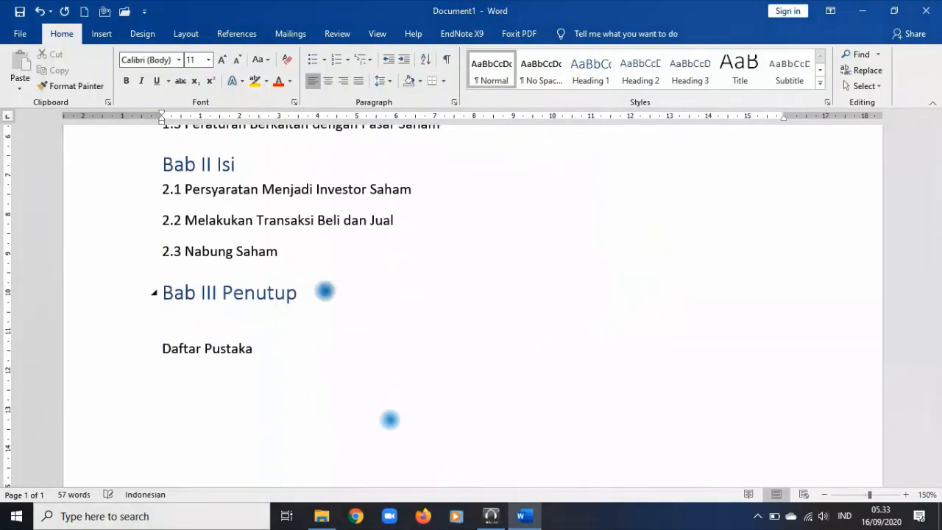
{"action": "type", "text": "3.1 Kesimpul"}
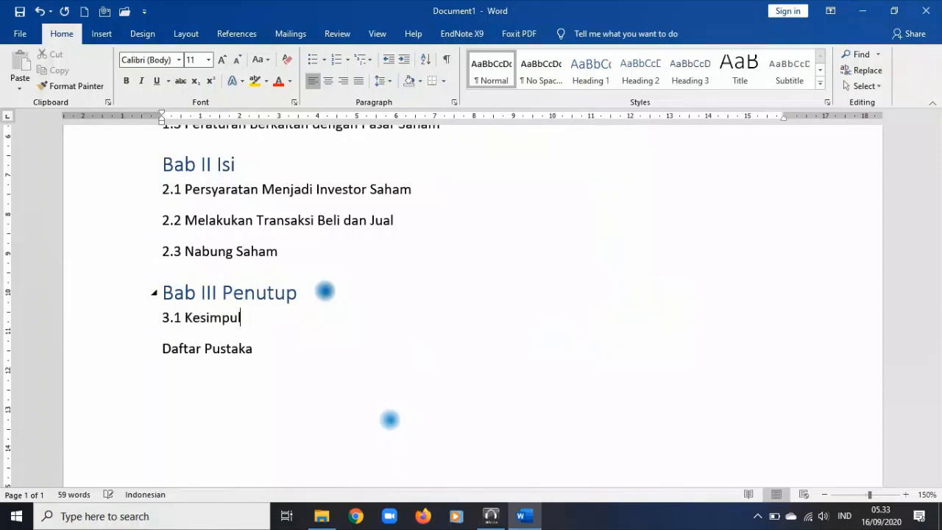
{"action": "type", "text": "an"}
- Add a line reading "3.2 Saran" beneath the 3.1 line
{"action": "key", "text": "Return"}
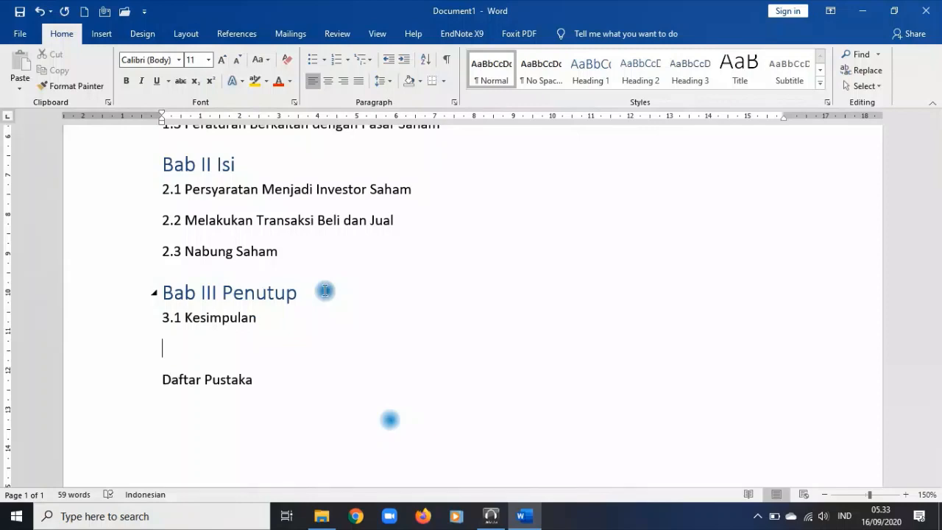
{"action": "type", "text": "3.2 Saran"}
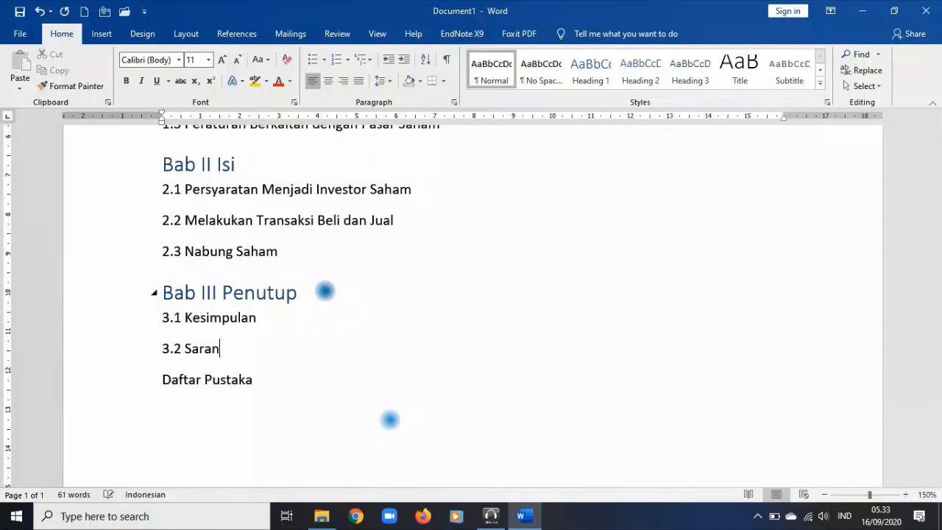
{"action": "key", "text": "BackSpace"}
{"action": "key", "text": "BackSpace"}
{"action": "key", "text": "BackSpace"}
{"action": "type", "text": "ran"}
- Check which styles are applied to the document title, the subtitle and the Bab I Pendahuluan heading
{"action": "scroll", "coordinate": [387, 379], "scroll_direction": "up", "scroll_amount": 5}
{"action": "scroll", "coordinate": [379, 370], "scroll_direction": "down", "scroll_amount": 1}
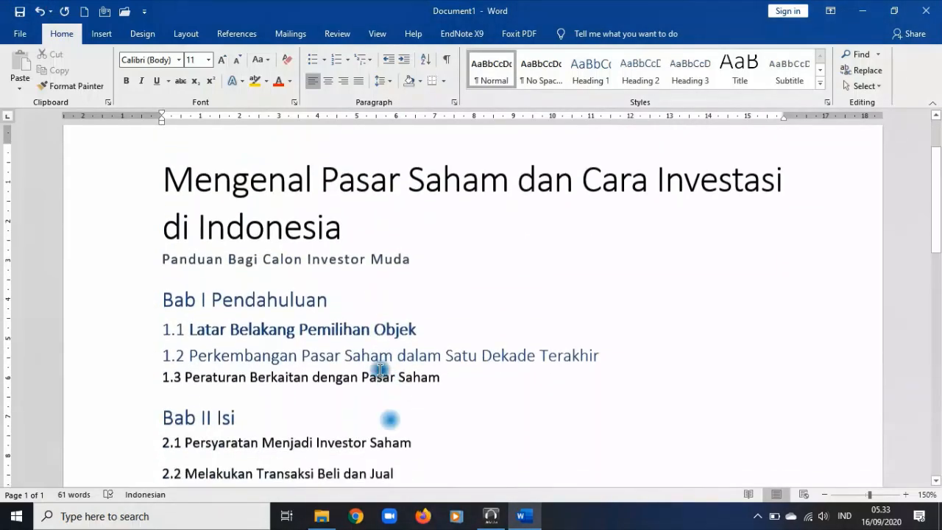
{"action": "scroll", "coordinate": [380, 369], "scroll_direction": "down", "scroll_amount": 1}
{"action": "left_click", "coordinate": [337, 182]}
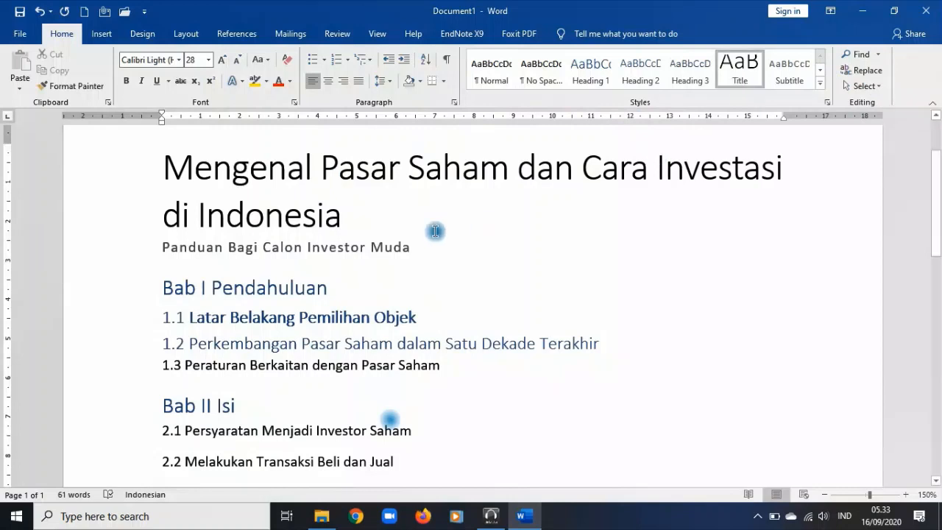
{"action": "left_click", "coordinate": [370, 248]}
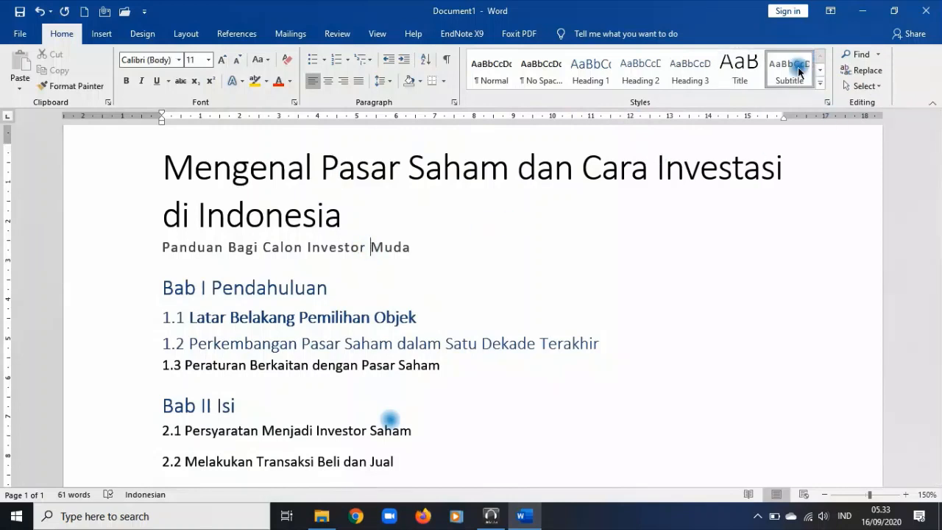
{"action": "left_click", "coordinate": [218, 288]}
- Make the Bab I Pendahuluan heading bold
{"action": "left_click", "coordinate": [88, 294]}
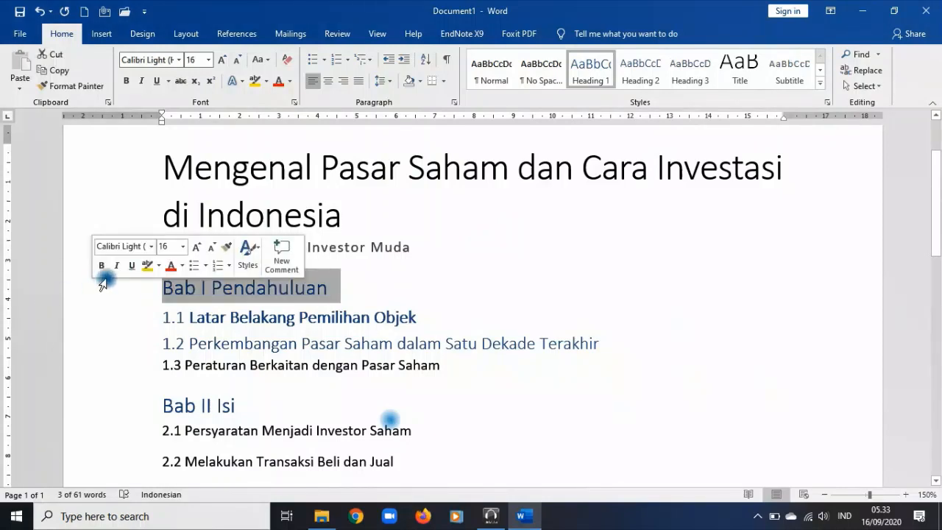
{"action": "left_click", "coordinate": [123, 81]}
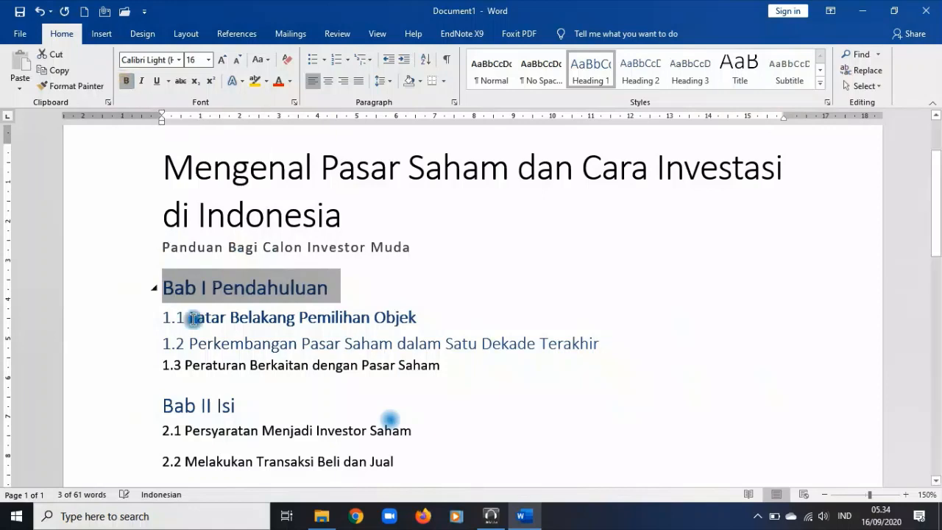
{"action": "left_click", "coordinate": [424, 289]}
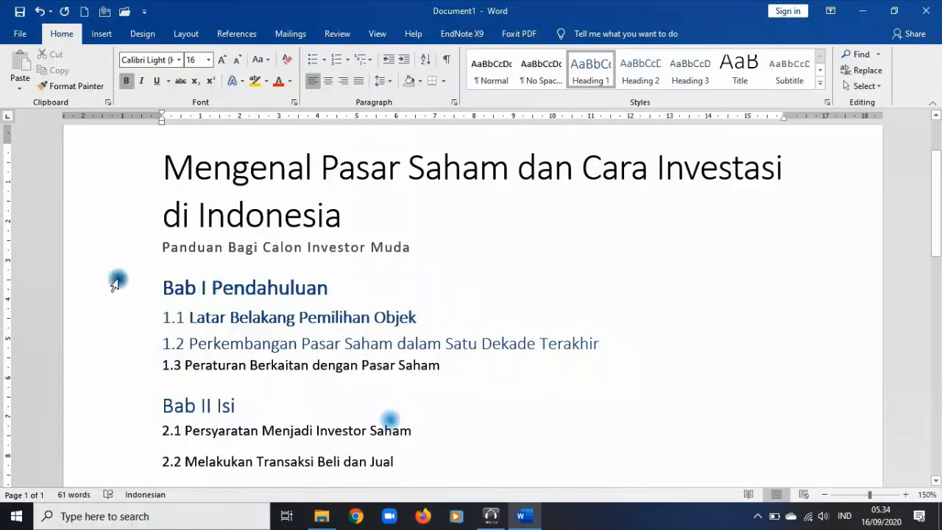
- Make the whole block from the Bab I Pendahuluan heading through the 1.3 line bold
{"action": "left_click", "coordinate": [124, 291]}
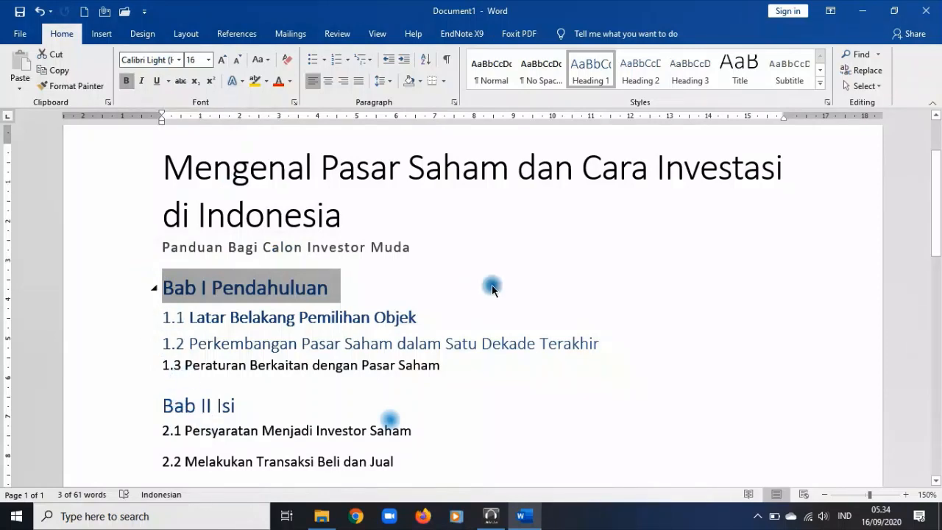
{"action": "left_click", "coordinate": [494, 318]}
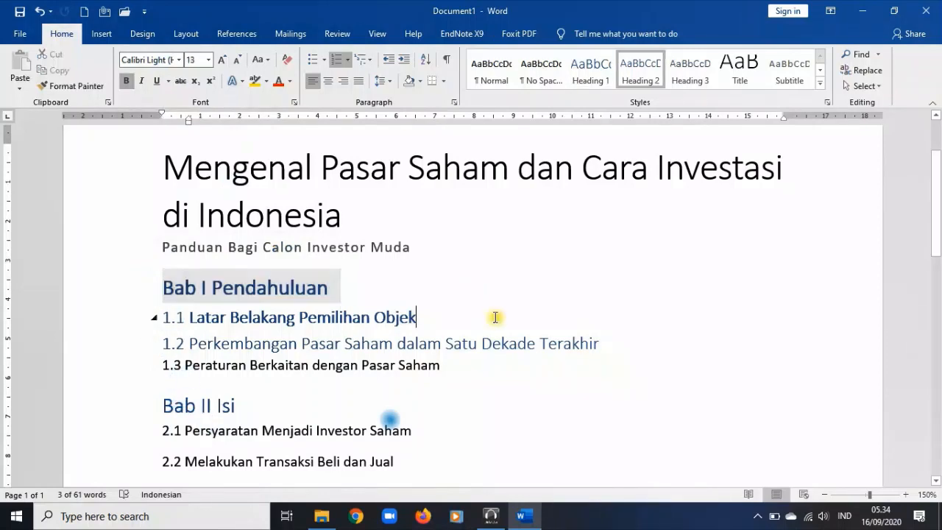
{"action": "left_click", "coordinate": [124, 325]}
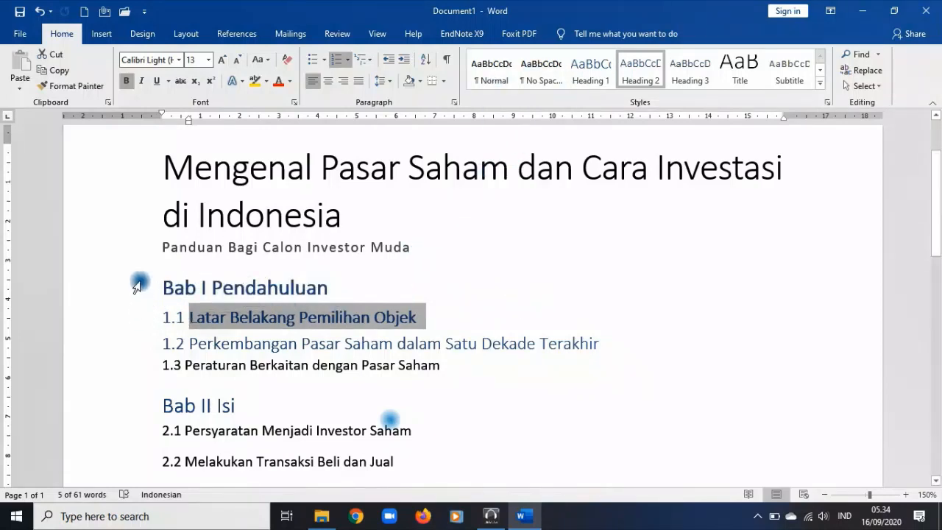
{"action": "left_click_drag", "start_coordinate": [132, 290], "coordinate": [137, 368]}
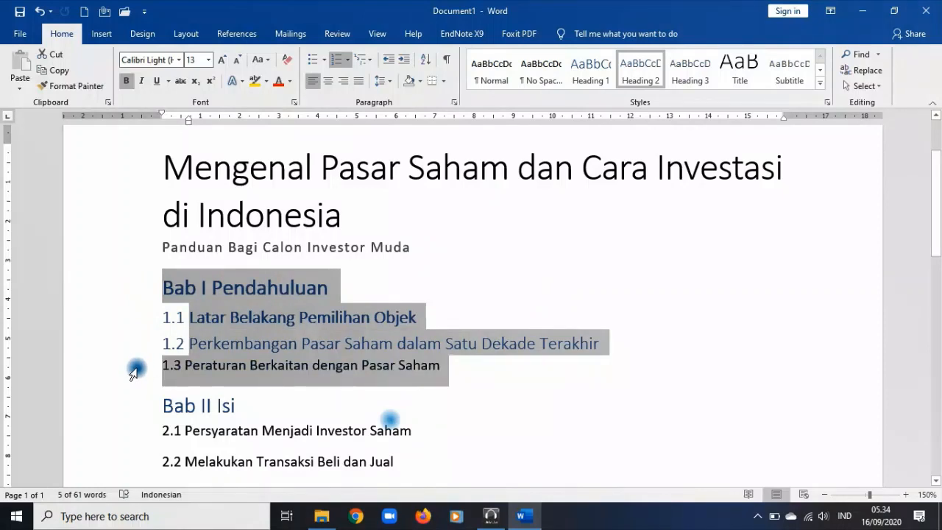
{"action": "left_click", "coordinate": [125, 81]}
{"action": "left_click", "coordinate": [124, 81]}
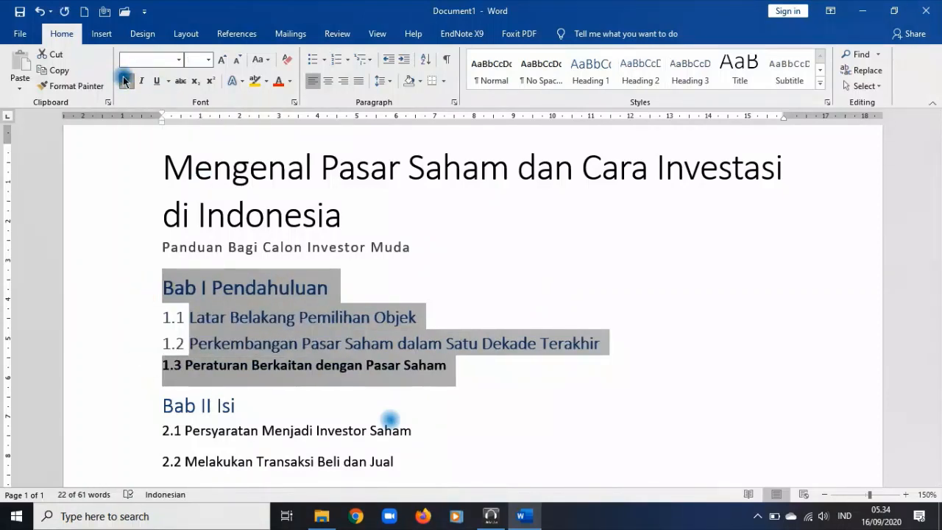
{"action": "left_click", "coordinate": [564, 328]}
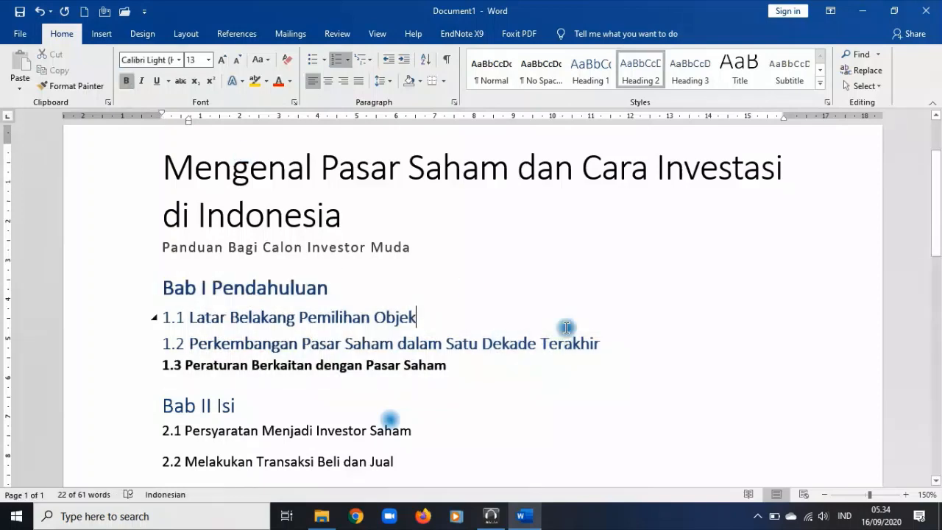
- Apply the Heading 2 style to the 1.3 line and make it bold
{"action": "left_click", "coordinate": [120, 364]}
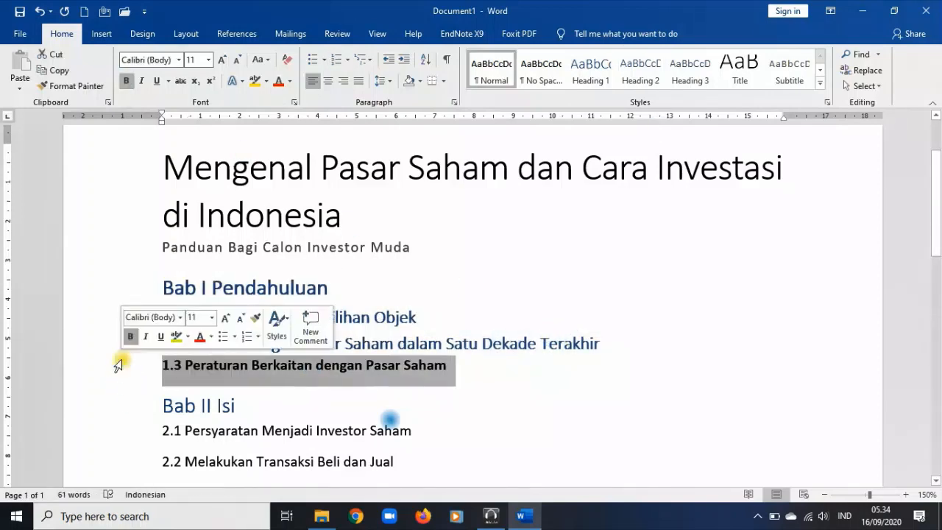
{"action": "left_click", "coordinate": [635, 70]}
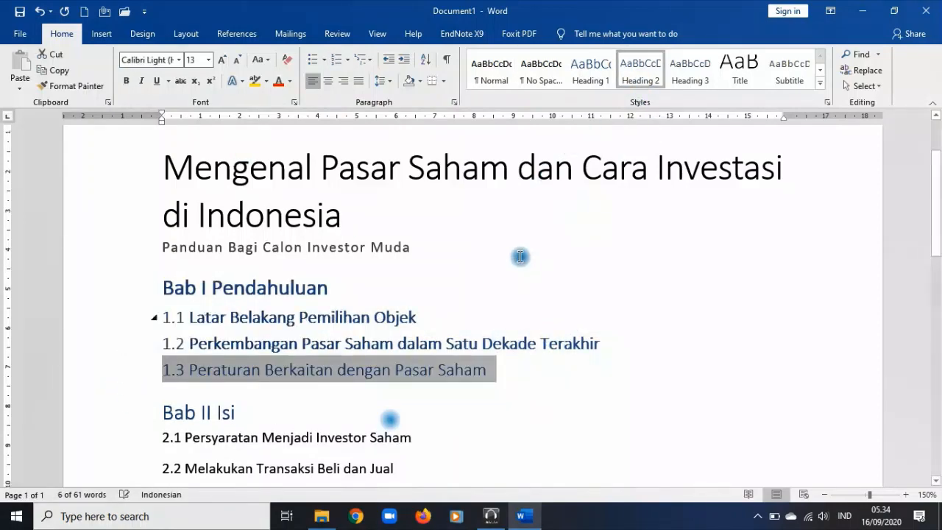
{"action": "scroll", "coordinate": [386, 232], "scroll_direction": "down", "scroll_amount": 2}
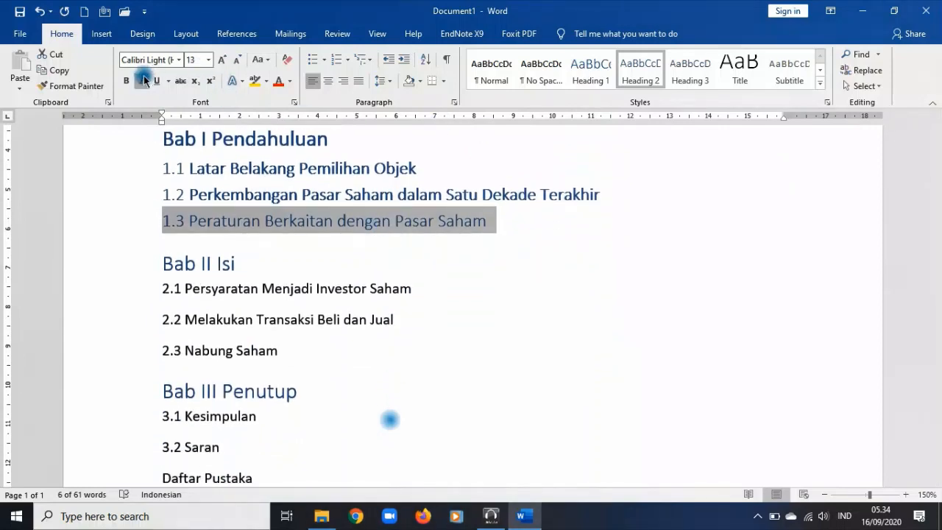
{"action": "left_click", "coordinate": [126, 81]}
{"action": "left_click", "coordinate": [412, 357]}
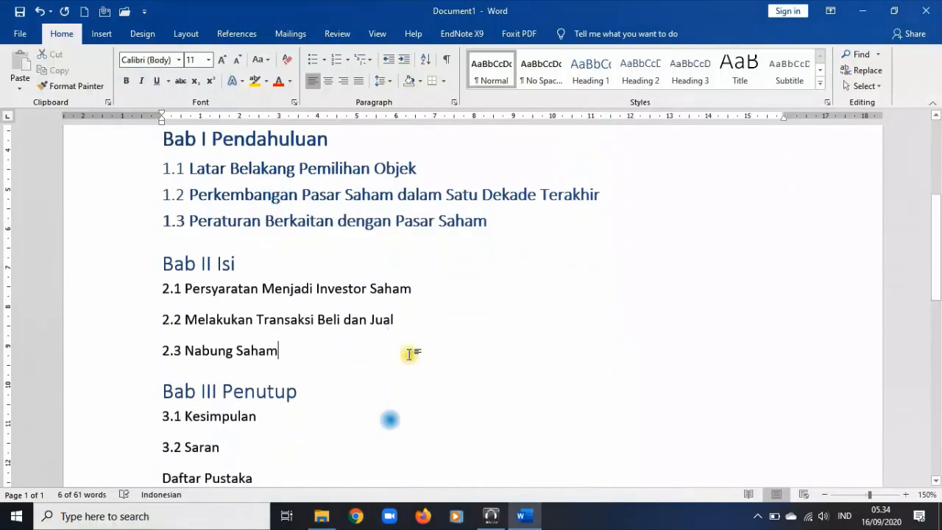
- Apply the Heading 2 style to the 2.1, 2.2 and 2.3 lines under Bab II Isi
{"action": "left_click", "coordinate": [125, 287]}
{"action": "left_click_drag", "start_coordinate": [122, 315], "coordinate": [122, 343]}
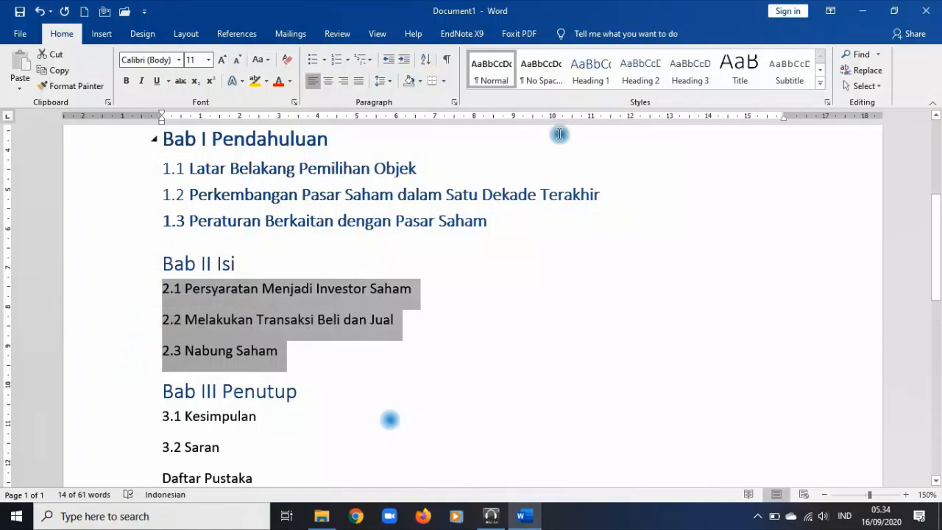
{"action": "left_click", "coordinate": [652, 81]}
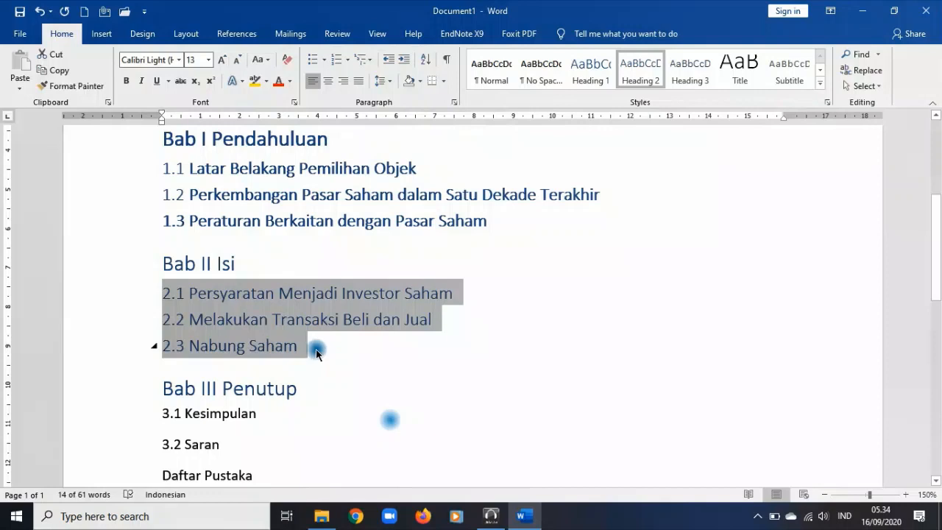
- Remove the bold formatting from the Bab I Pendahuluan heading and its 1.1 to 1.3 subheadings
{"action": "left_click_drag", "start_coordinate": [115, 141], "coordinate": [127, 225]}
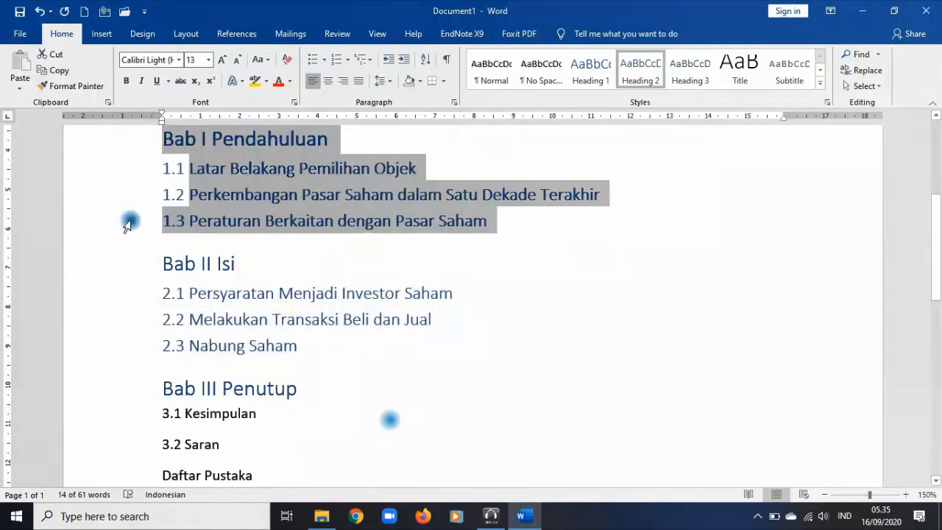
{"action": "scroll", "coordinate": [324, 250], "scroll_direction": "up", "scroll_amount": 1}
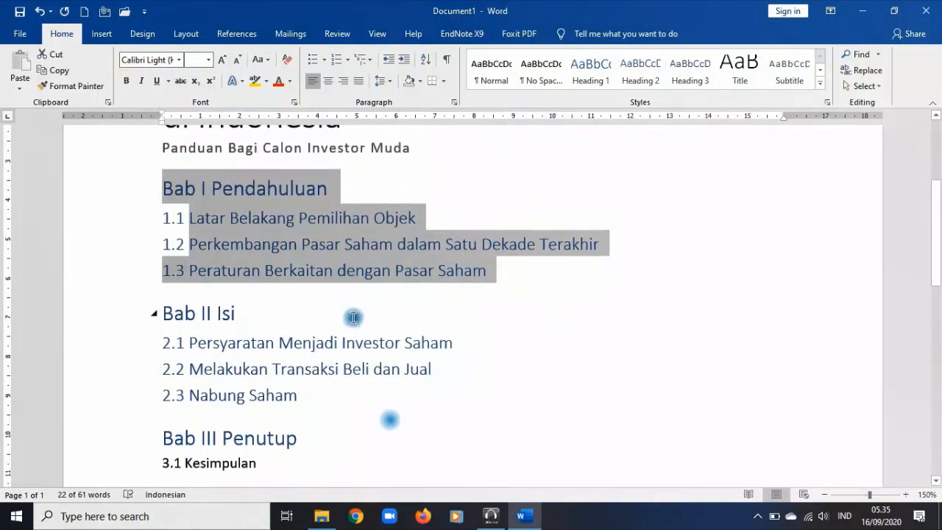
- Apply the Heading 2 style to the 3.1 Kesimpulan and 3.2 Saran lines under Bab III Penutup
{"action": "scroll", "coordinate": [353, 318], "scroll_direction": "down", "scroll_amount": 4}
{"action": "left_click_drag", "start_coordinate": [141, 240], "coordinate": [141, 305]}
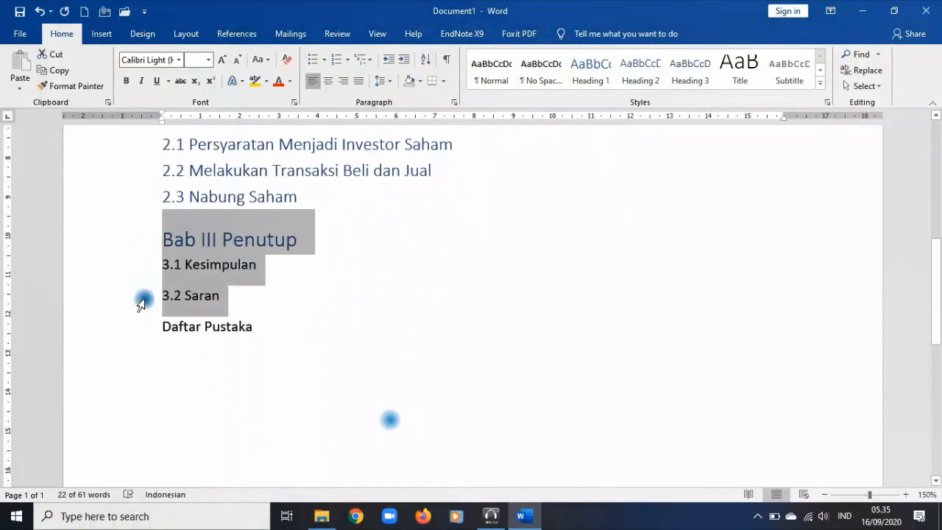
{"action": "left_click", "coordinate": [110, 264]}
{"action": "left_click_drag", "start_coordinate": [109, 263], "coordinate": [109, 297]}
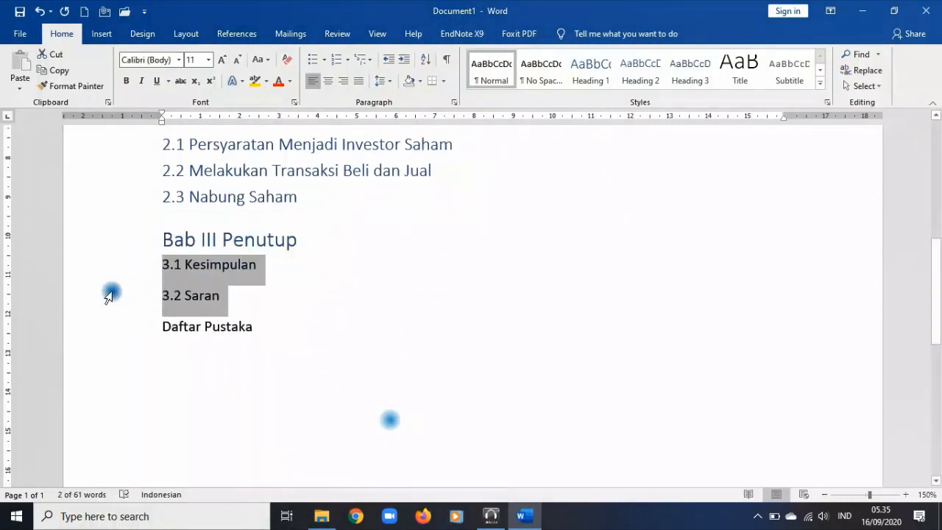
{"action": "left_click", "coordinate": [640, 71]}
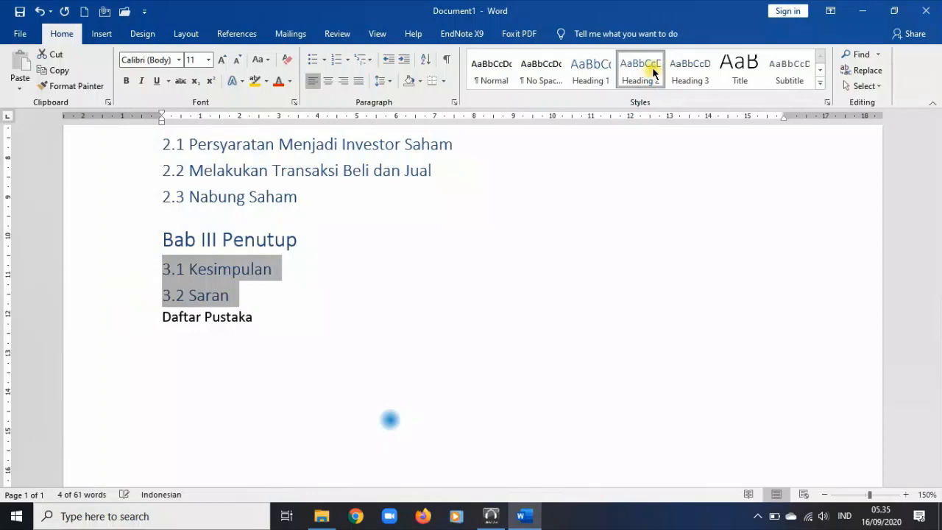
{"action": "left_click", "coordinate": [353, 297]}
- Apply the Heading 1 style to the Daftar Pustaka line at the end of the outline
{"action": "scroll", "coordinate": [357, 296], "scroll_direction": "up", "scroll_amount": 6}
{"action": "scroll", "coordinate": [358, 299], "scroll_direction": "down", "scroll_amount": 1}
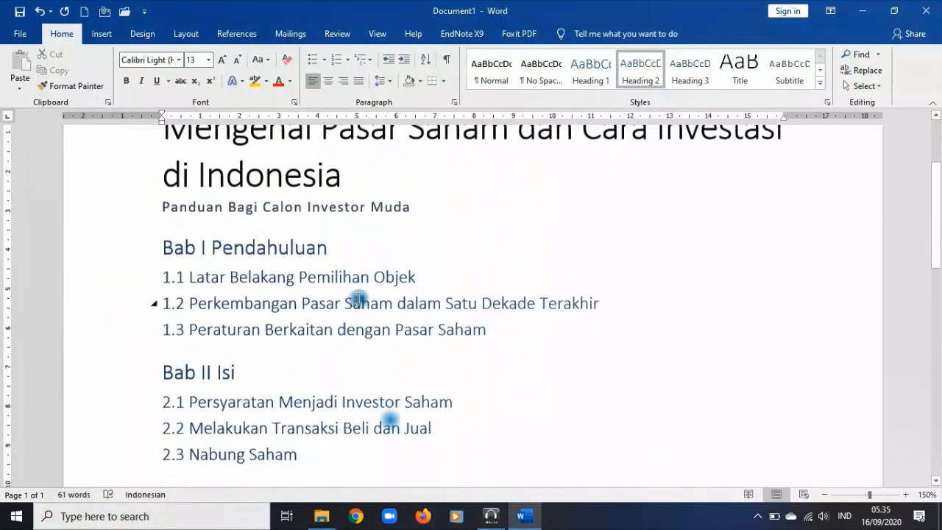
{"action": "scroll", "coordinate": [405, 305], "scroll_direction": "down", "scroll_amount": 1}
{"action": "scroll", "coordinate": [410, 305], "scroll_direction": "down", "scroll_amount": 1}
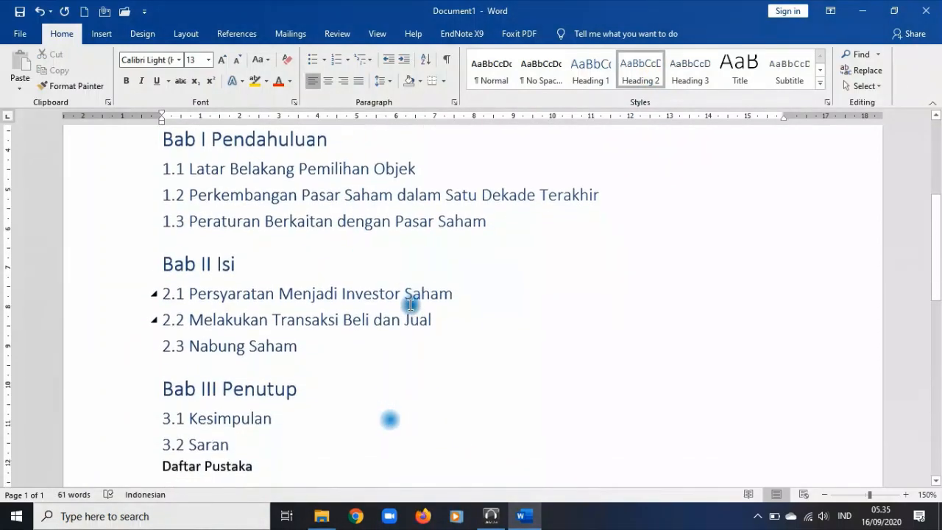
{"action": "scroll", "coordinate": [410, 305], "scroll_direction": "down", "scroll_amount": 1}
{"action": "left_click", "coordinate": [105, 420]}
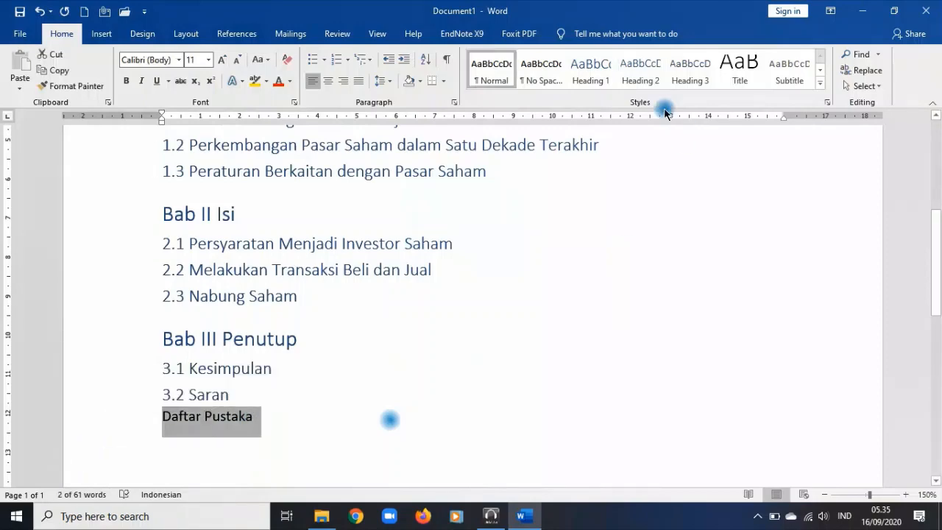
{"action": "left_click", "coordinate": [590, 70]}
{"action": "left_click", "coordinate": [336, 391]}
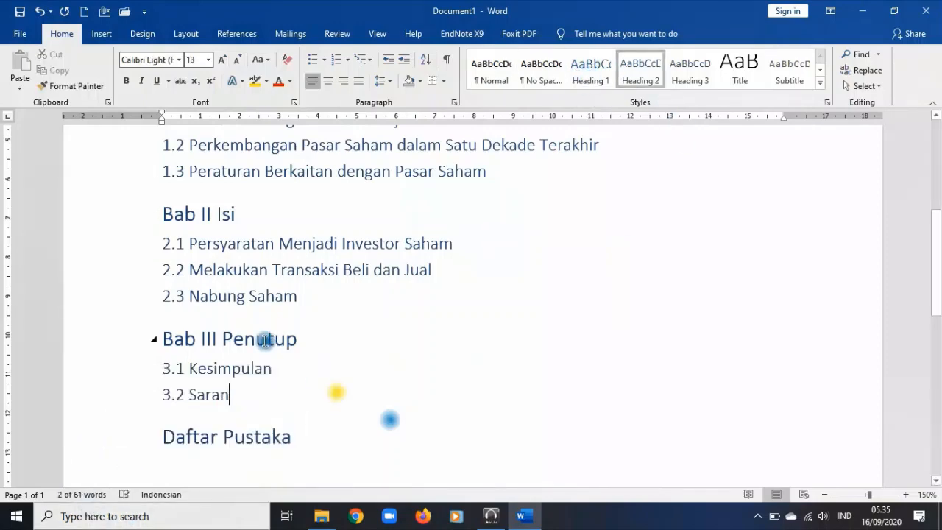
- Insert a new Heading 1 line reading "Kata Pengantar" above the Bab I Pendahuluan heading
{"action": "scroll", "coordinate": [287, 338], "scroll_direction": "up", "scroll_amount": 3}
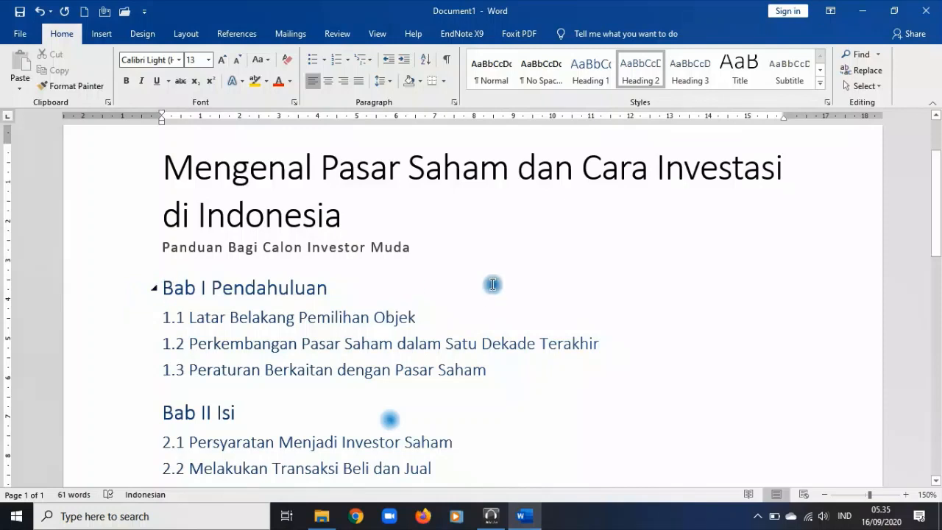
{"action": "scroll", "coordinate": [490, 287], "scroll_direction": "down", "scroll_amount": 1}
{"action": "scroll", "coordinate": [487, 291], "scroll_direction": "up", "scroll_amount": 1}
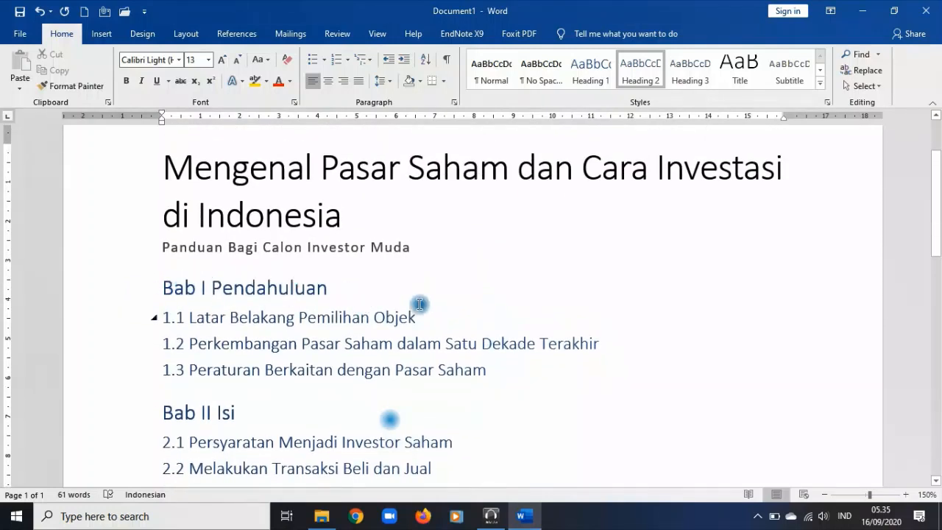
{"action": "scroll", "coordinate": [516, 284], "scroll_direction": "down", "scroll_amount": 3}
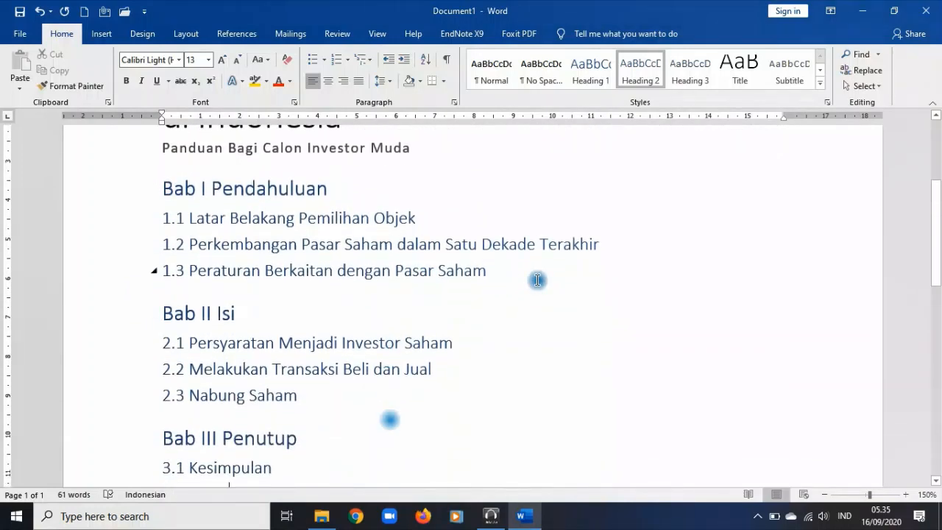
{"action": "left_click", "coordinate": [126, 191]}
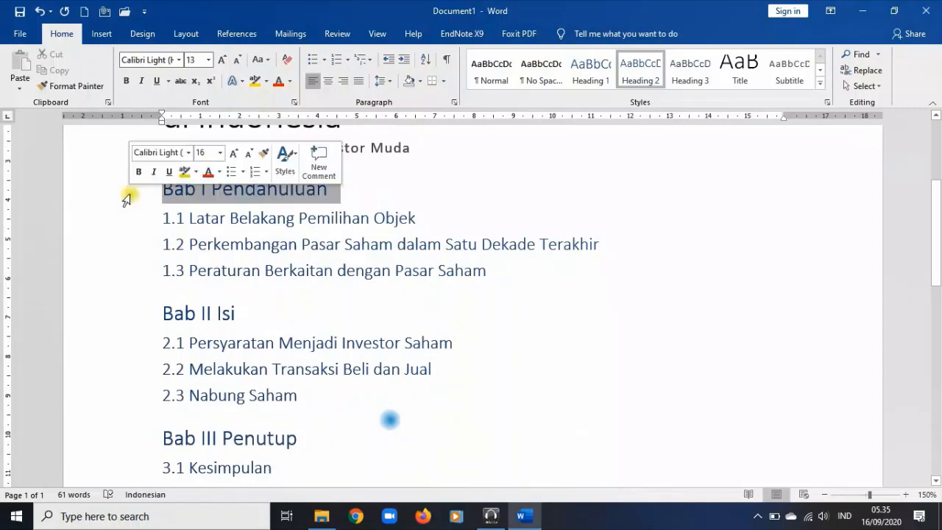
{"action": "left_click", "coordinate": [168, 200]}
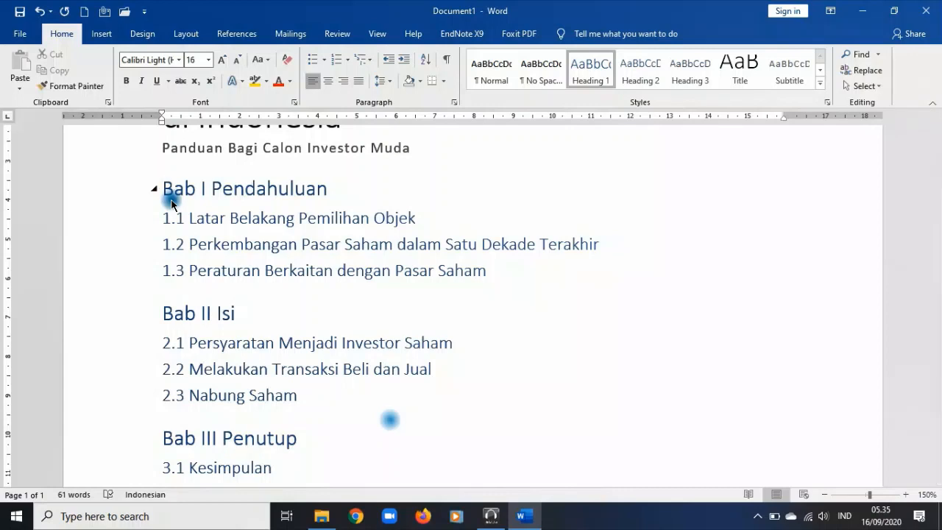
{"action": "key", "text": "Return"}
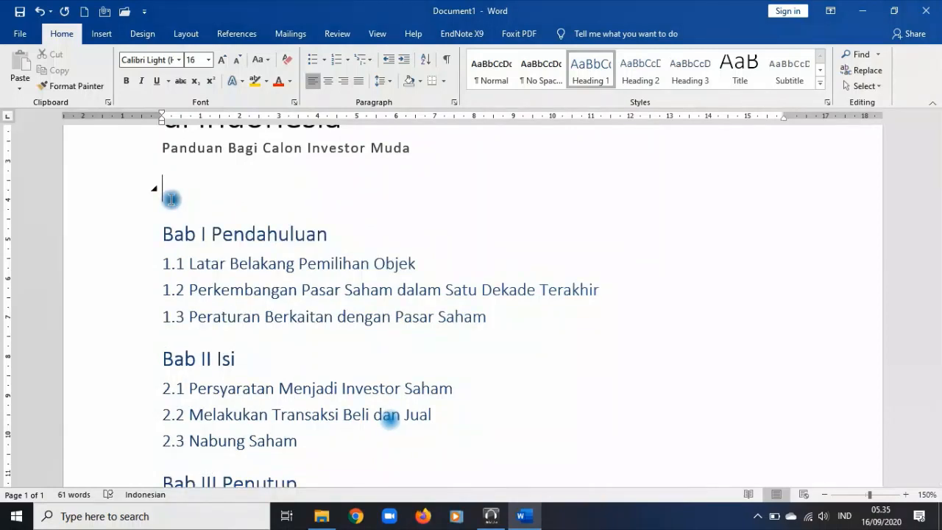
{"action": "type", "text": "Kata Pen"}
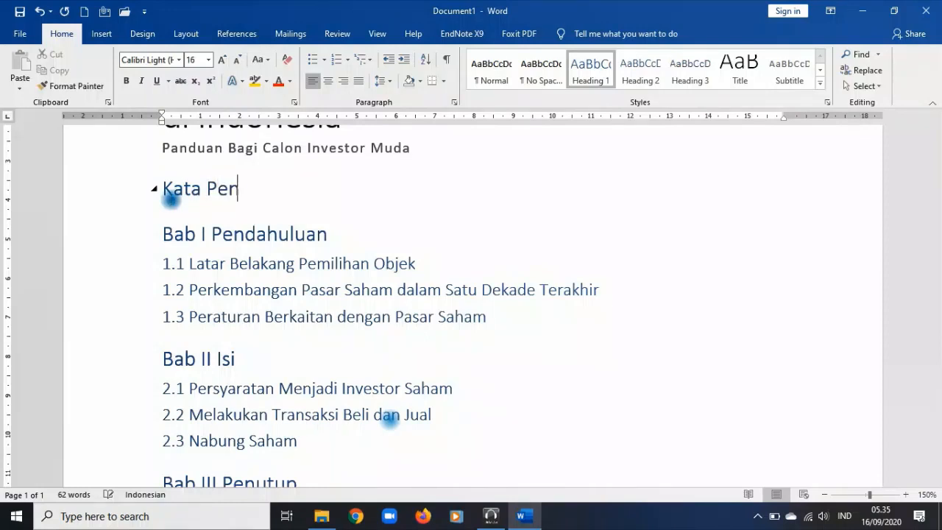
{"action": "type", "text": "gantar"}
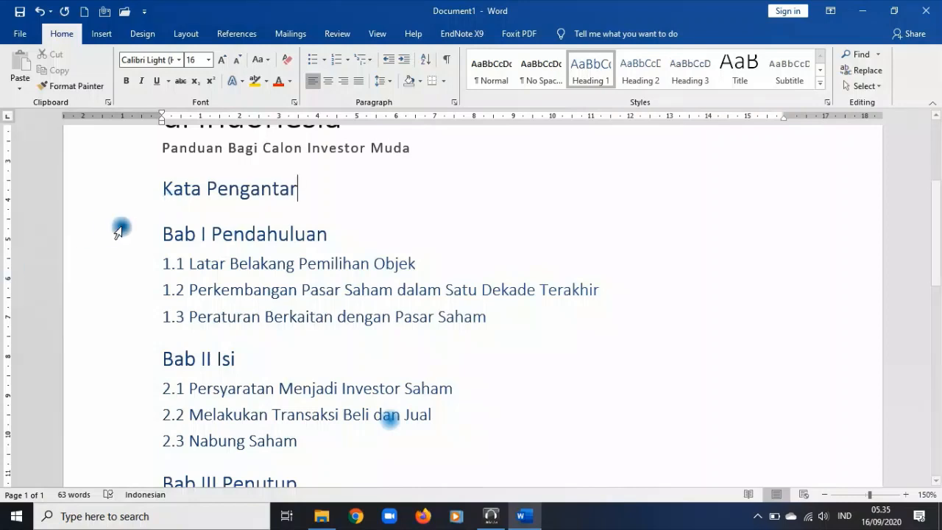
- Collapse the subheadings under Bab I Pendahuluan and expand them again
{"action": "left_click", "coordinate": [144, 190]}
{"action": "left_click", "coordinate": [150, 236]}
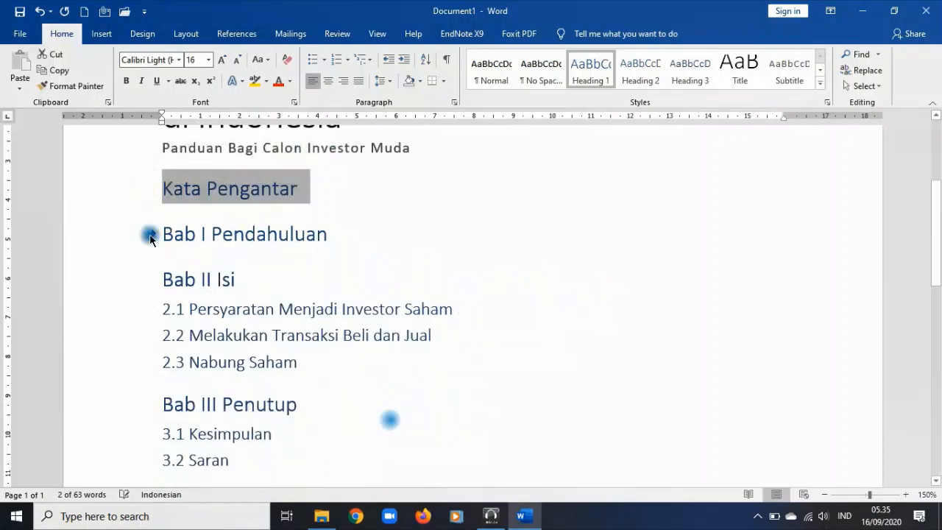
{"action": "left_click", "coordinate": [150, 234]}
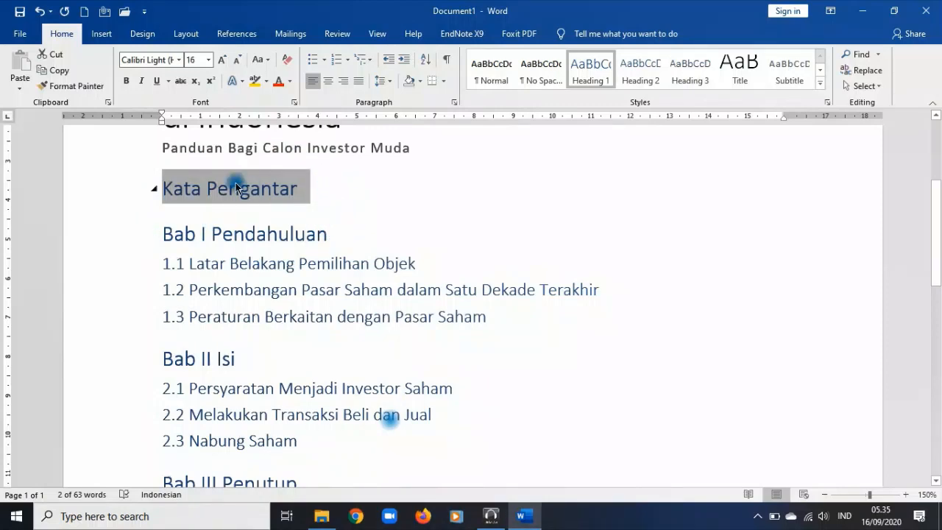
{"action": "left_click", "coordinate": [299, 189]}
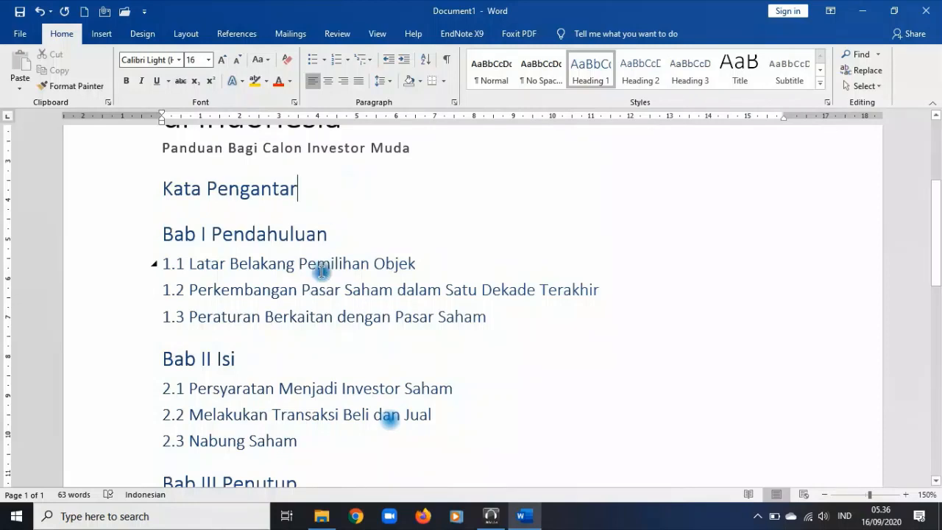
- Add two page breaks after the Daftar Pustaka heading
{"action": "scroll", "coordinate": [319, 271], "scroll_direction": "down", "scroll_amount": 5}
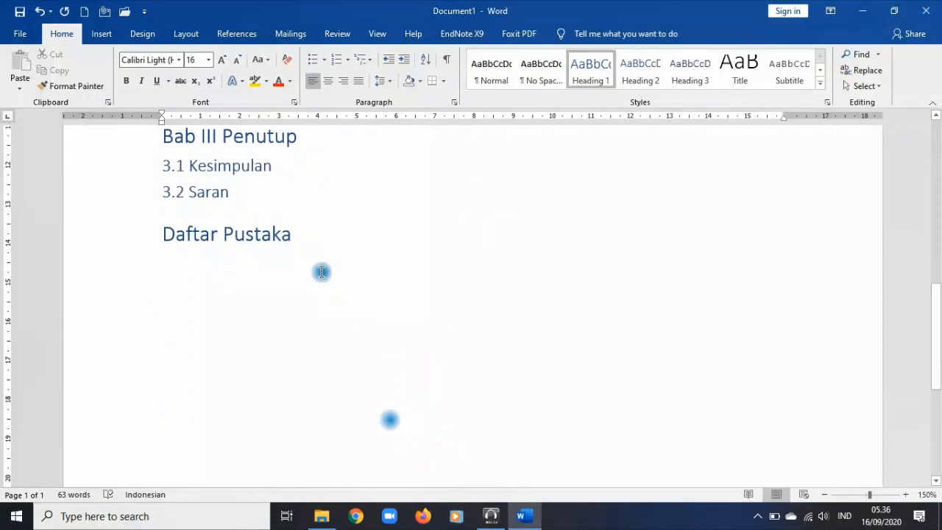
{"action": "left_click", "coordinate": [322, 238]}
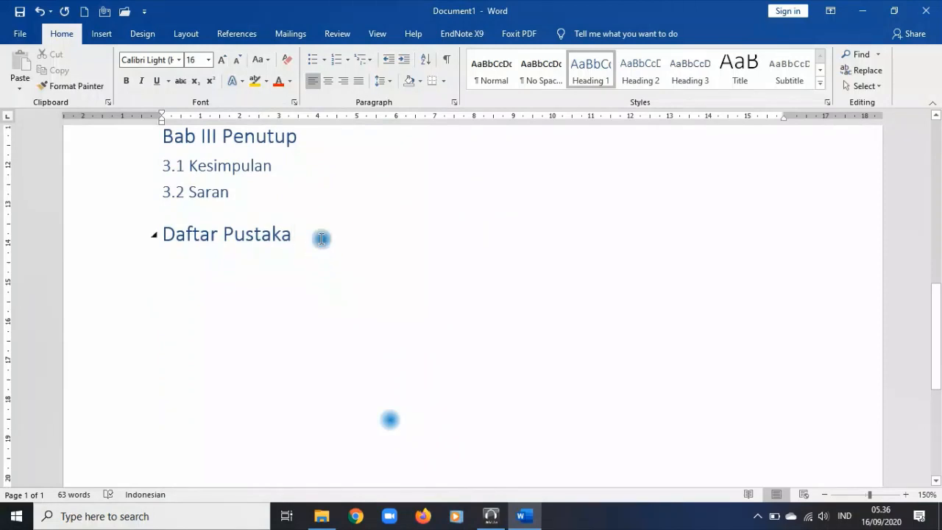
{"action": "key", "text": "Return"}
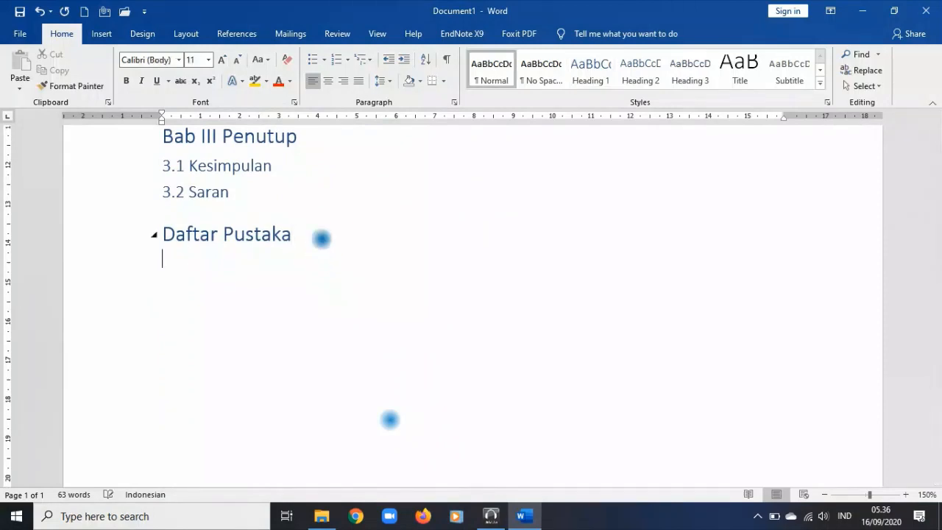
{"action": "key", "text": "BackSpace"}
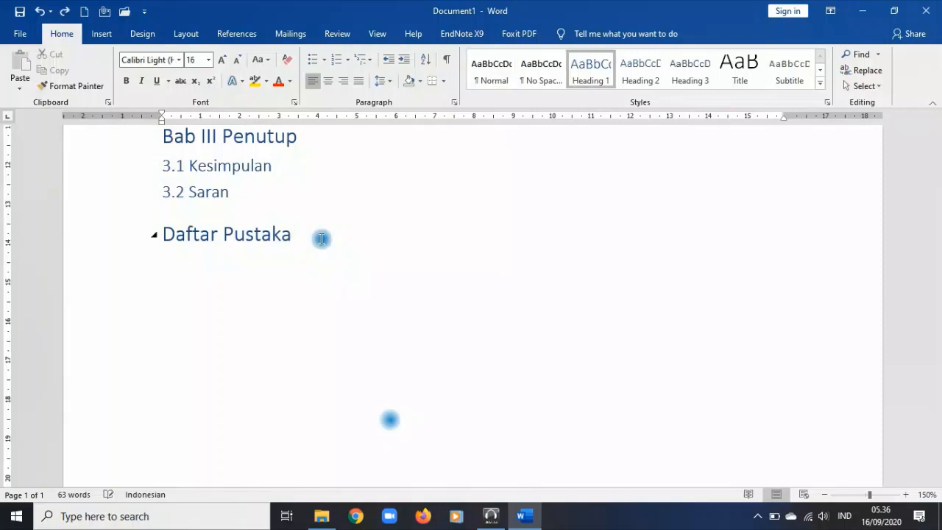
{"action": "key", "text": "ctrl+Return"}
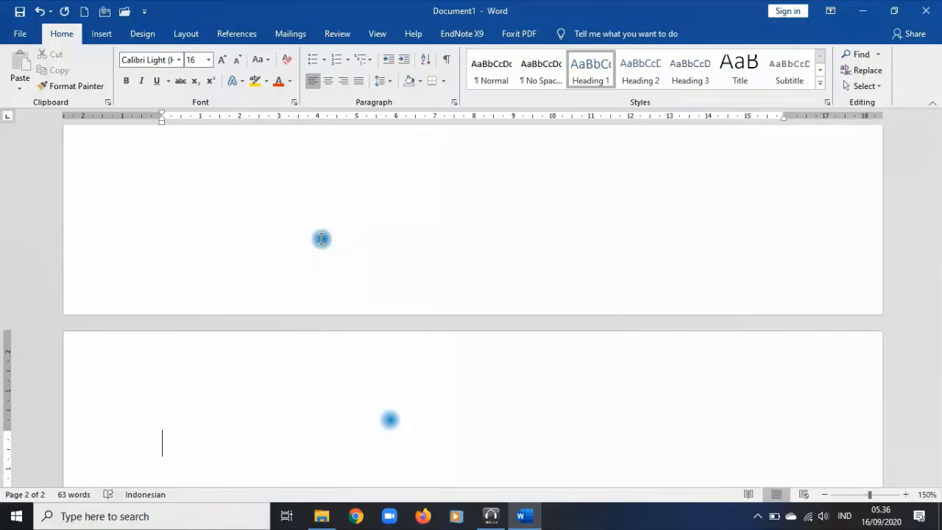
{"action": "key", "text": "ctrl+Return"}
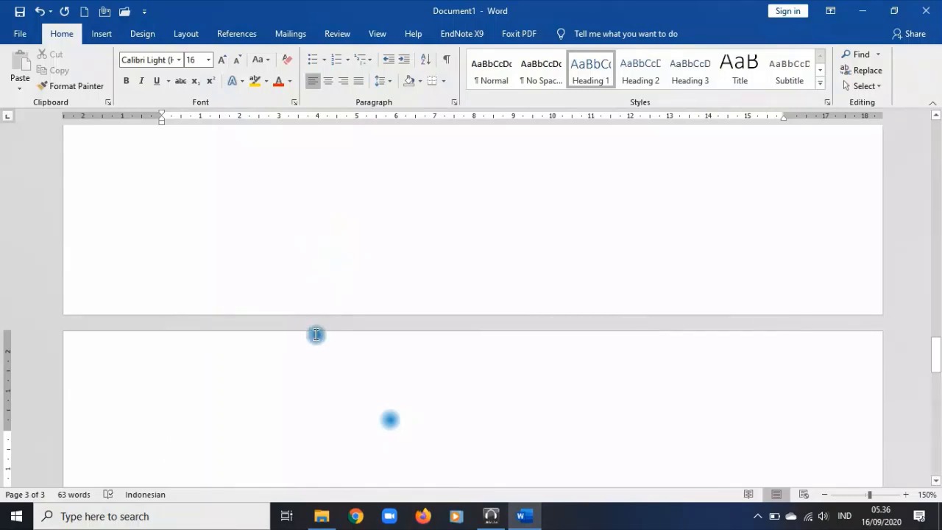
- Add a "Lampiran" line in Heading 1 style directly below the Daftar Pustaka heading
{"action": "scroll", "coordinate": [316, 331], "scroll_direction": "up", "scroll_amount": 5}
{"action": "scroll", "coordinate": [317, 334], "scroll_direction": "up", "scroll_amount": 8}
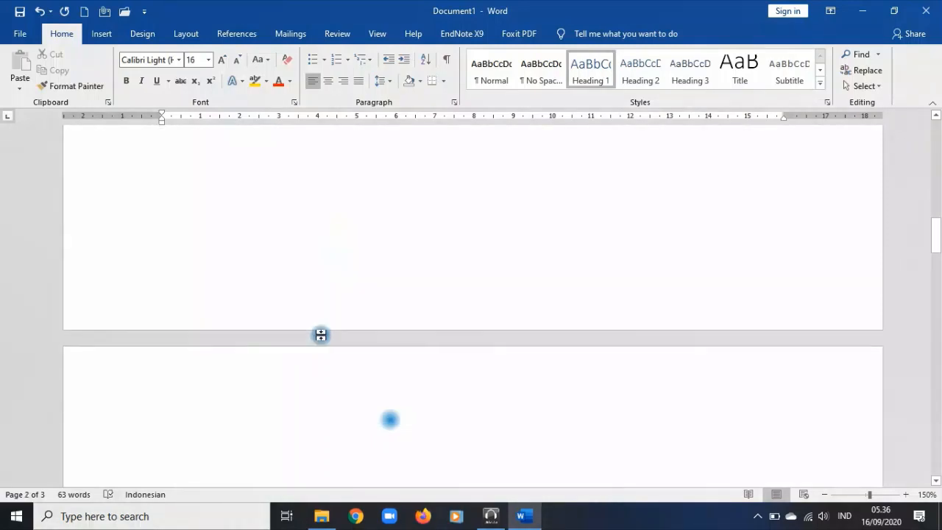
{"action": "left_click", "coordinate": [318, 300]}
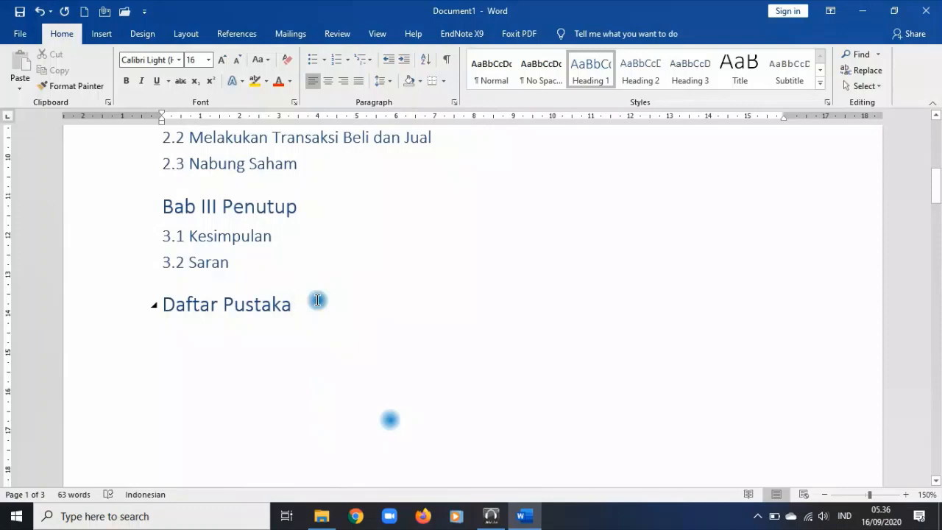
{"action": "key", "text": "Return"}
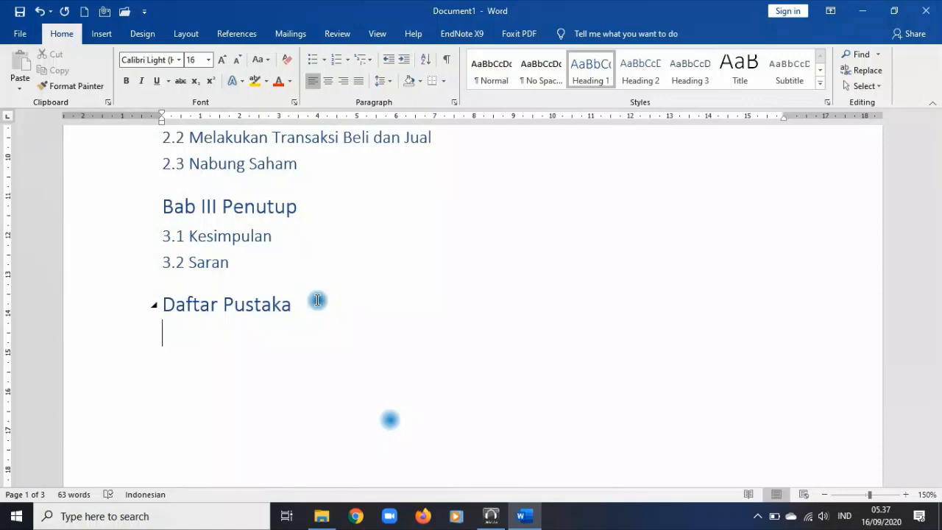
{"action": "type", "text": "Lamp"}
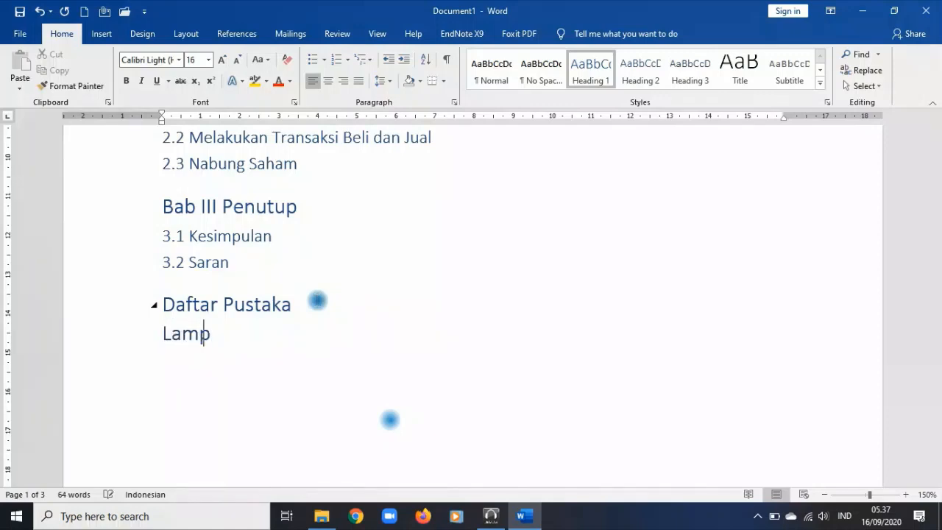
{"action": "type", "text": "iran"}
- Insert a page break between the subtitle and the Kata Pengantar heading
{"action": "scroll", "coordinate": [269, 298], "scroll_direction": "up", "scroll_amount": 5}
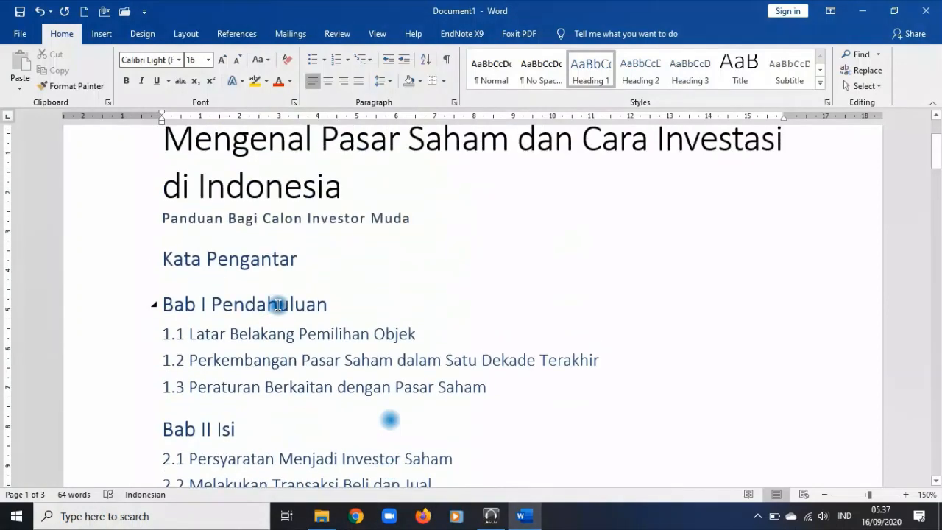
{"action": "scroll", "coordinate": [280, 305], "scroll_direction": "up", "scroll_amount": 3}
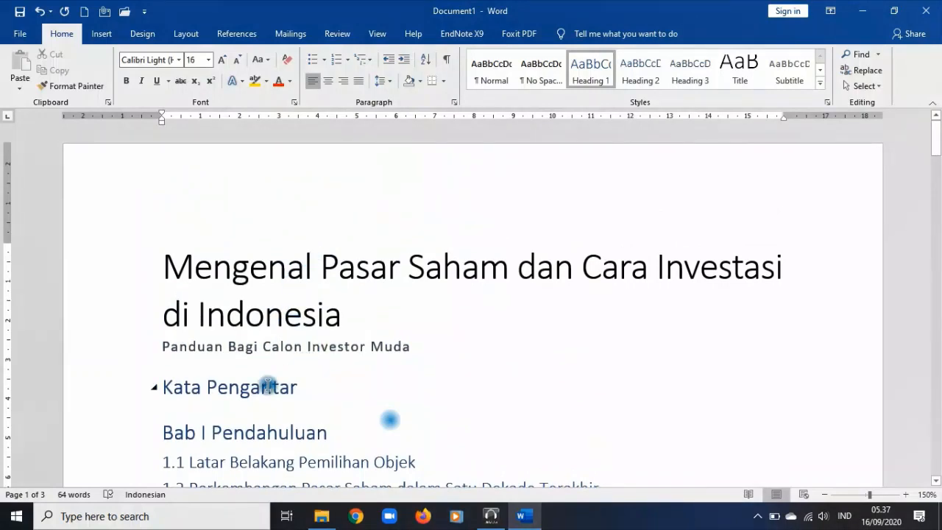
{"action": "scroll", "coordinate": [268, 385], "scroll_direction": "down", "scroll_amount": 3}
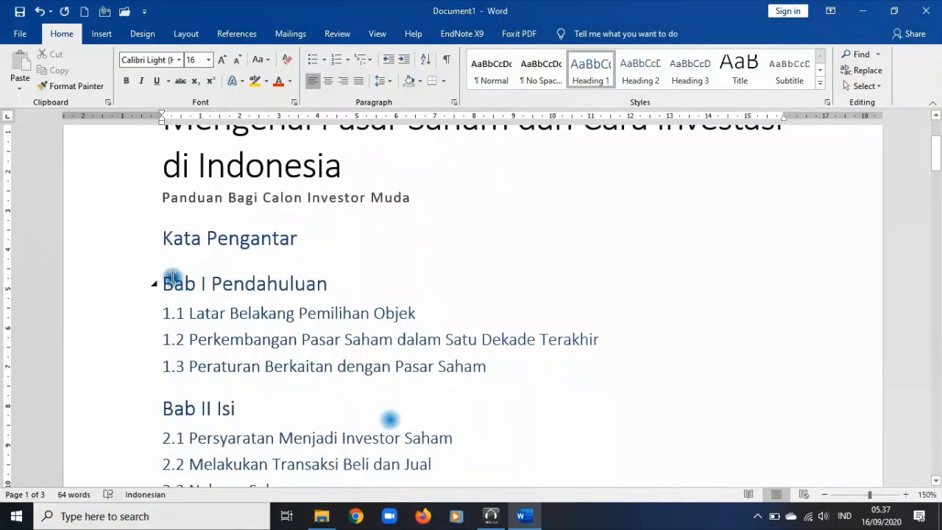
{"action": "left_click", "coordinate": [101, 33]}
{"action": "left_click", "coordinate": [42, 86]}
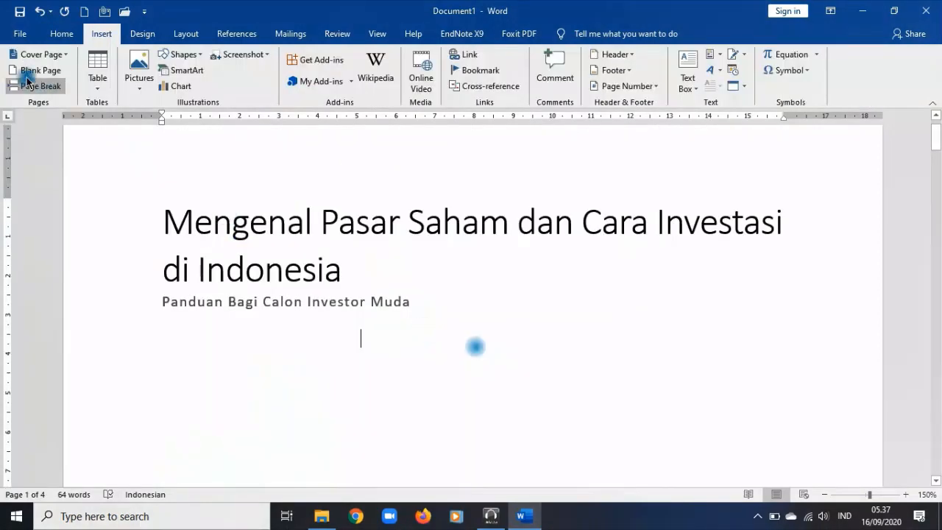
- Browse the built-in and Office.com cover page galleries and insert the Insight 1 cover page
{"action": "left_click", "coordinate": [58, 53]}
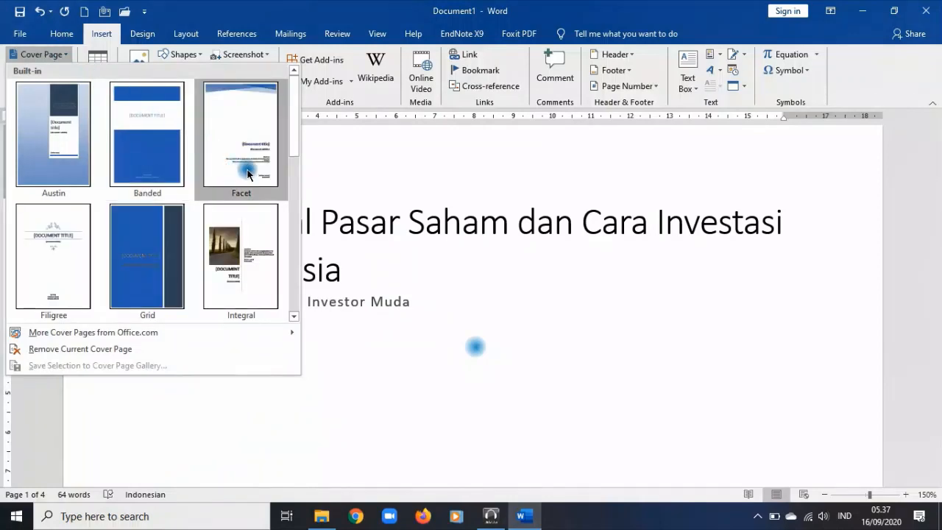
{"action": "mouse_move", "coordinate": [111, 335]}
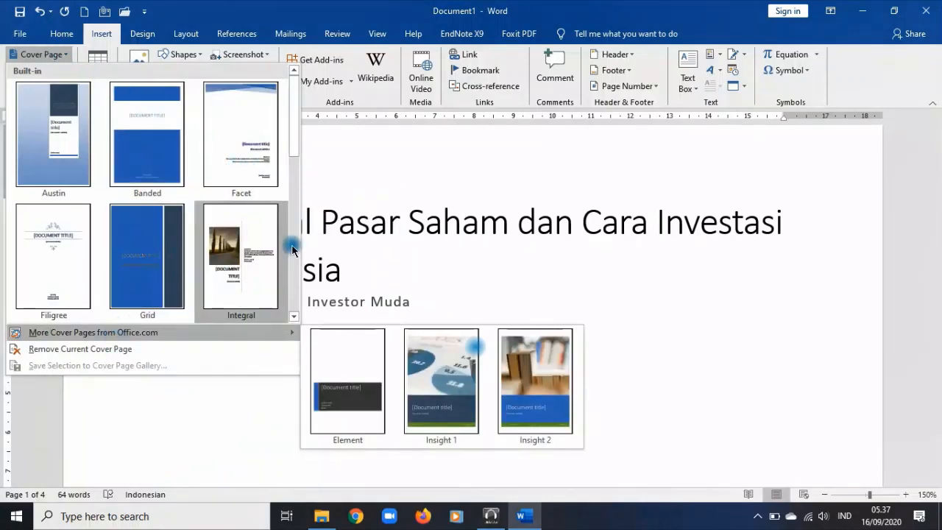
{"action": "left_click_drag", "start_coordinate": [293, 147], "coordinate": [267, 313]}
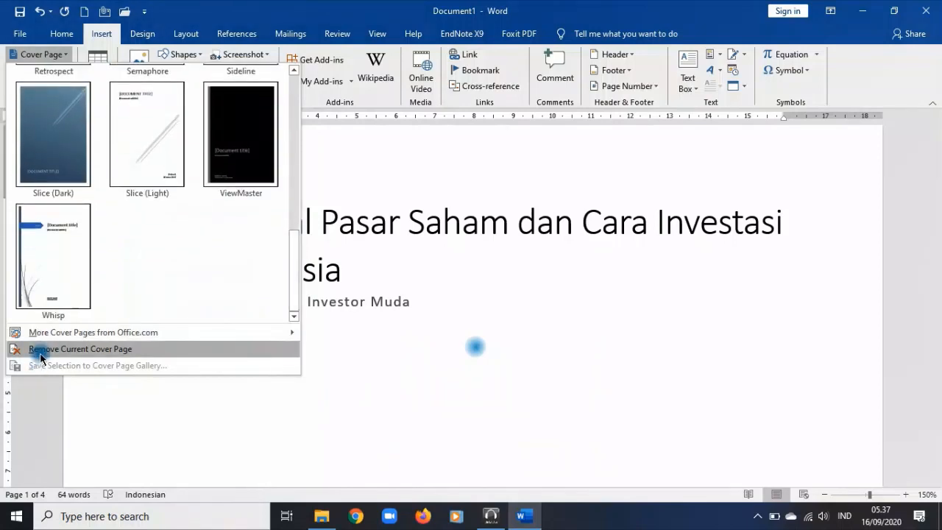
{"action": "mouse_move", "coordinate": [59, 338]}
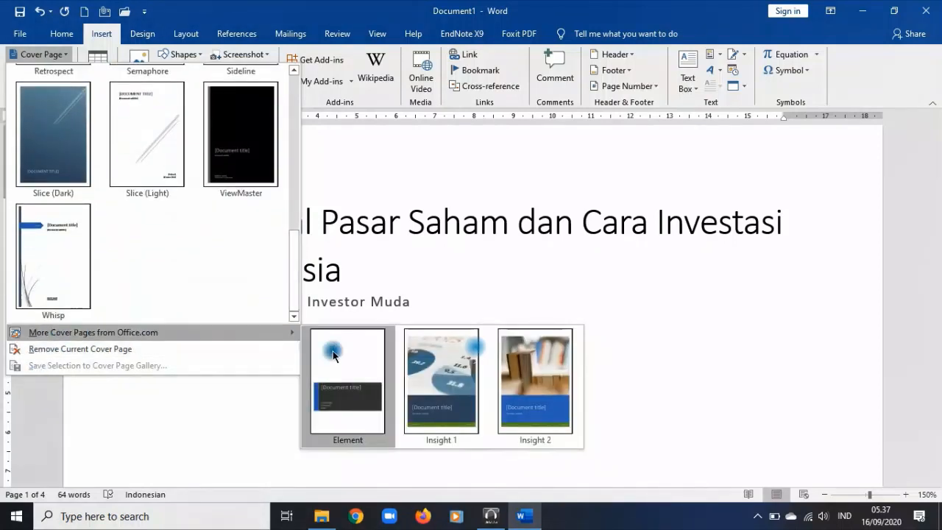
{"action": "left_click", "coordinate": [470, 373]}
- Try deleting the title heading from the page after the cover and undo the deletion
{"action": "scroll", "coordinate": [466, 355], "scroll_direction": "down", "scroll_amount": 15}
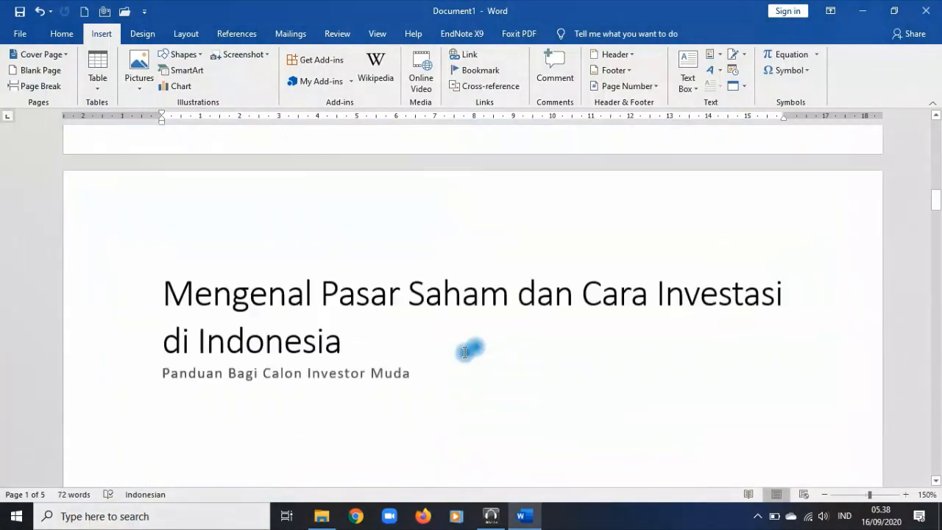
{"action": "scroll", "coordinate": [465, 351], "scroll_direction": "down", "scroll_amount": 1}
{"action": "left_click_drag", "start_coordinate": [343, 248], "coordinate": [173, 202]}
{"action": "key", "text": "Delete"}
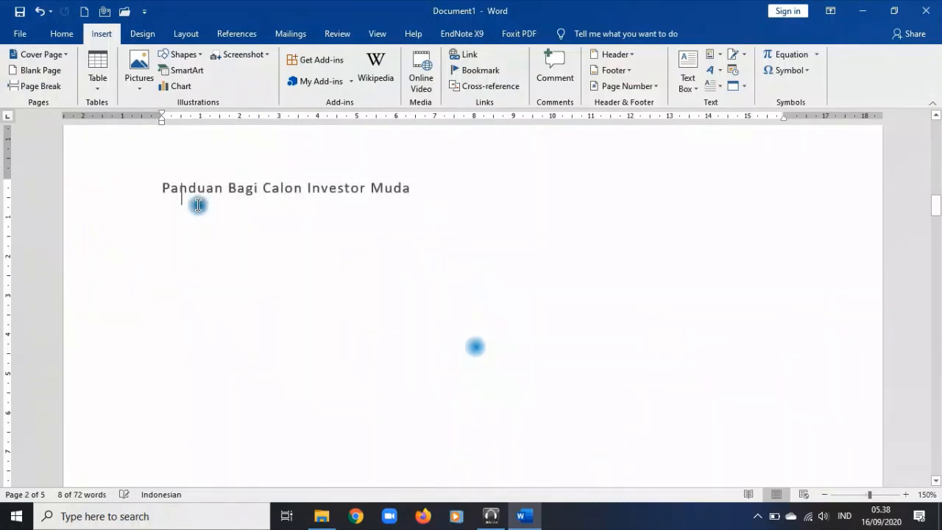
{"action": "scroll", "coordinate": [282, 217], "scroll_direction": "up", "scroll_amount": 3}
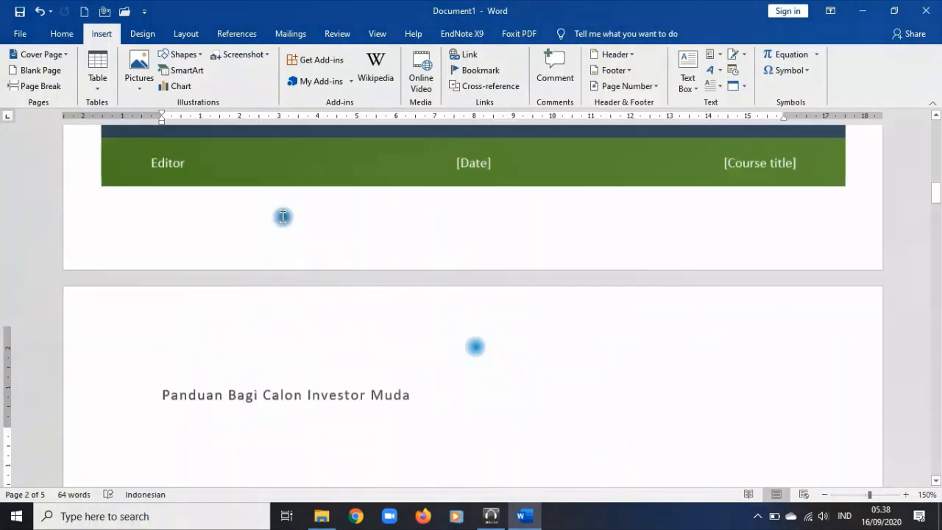
{"action": "scroll", "coordinate": [412, 309], "scroll_direction": "up", "scroll_amount": 3}
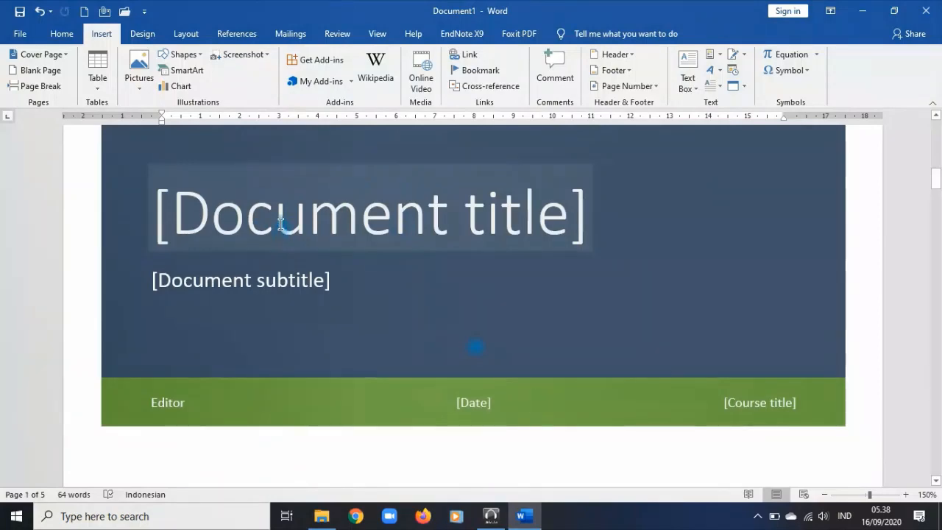
{"action": "scroll", "coordinate": [282, 234], "scroll_direction": "down", "scroll_amount": 4}
{"action": "key", "text": "ctrl+z"}
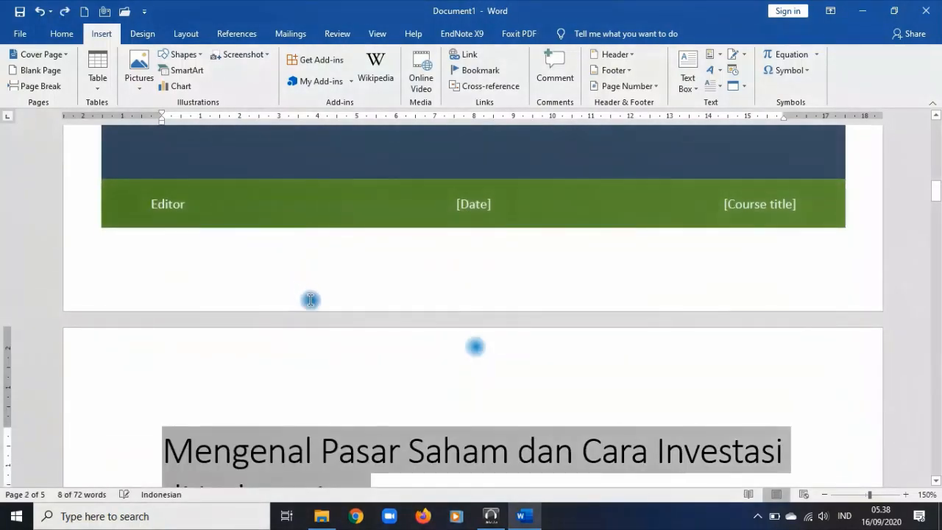
- Copy the title "Mengenal Pasar Saham dan Cara Investasi di Indonesia" from the page after the cover and delete it there
{"action": "scroll", "coordinate": [313, 303], "scroll_direction": "down", "scroll_amount": 2}
{"action": "scroll", "coordinate": [330, 420], "scroll_direction": "down", "scroll_amount": 1}
{"action": "left_click", "coordinate": [372, 342]}
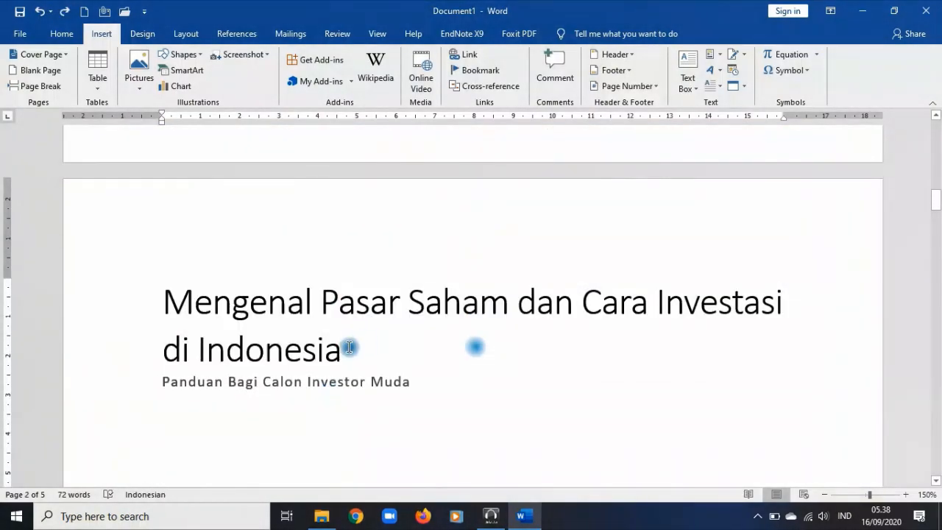
{"action": "left_click_drag", "start_coordinate": [350, 346], "coordinate": [184, 309]}
{"action": "key", "text": "ctrl+c"}
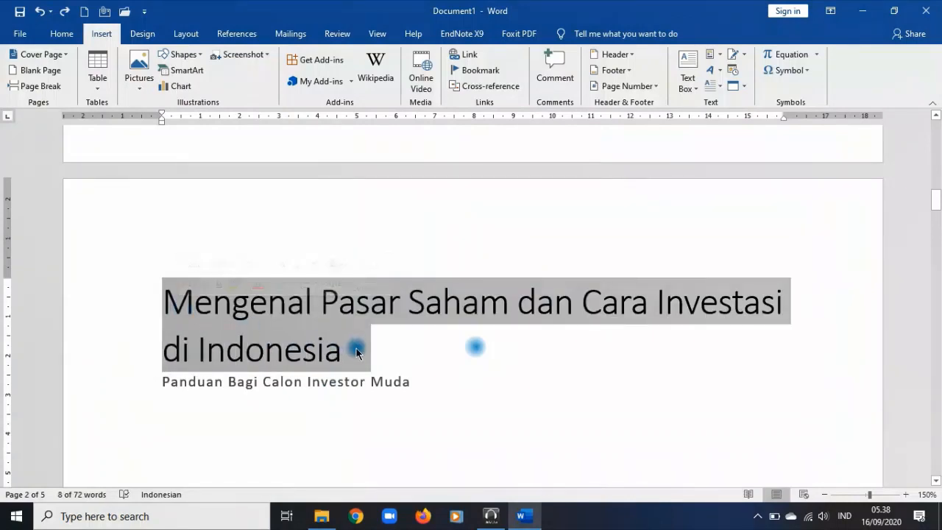
{"action": "key", "text": "BackSpace"}
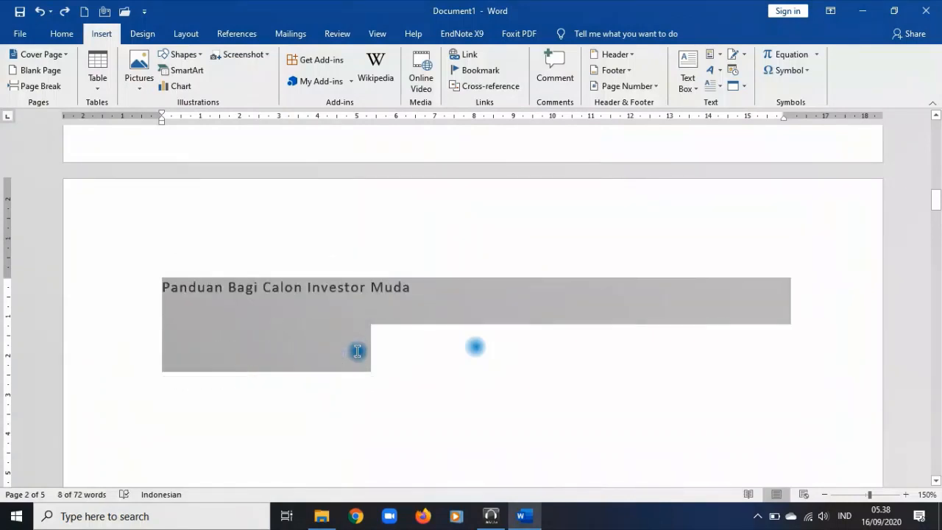
- Try pasting the copied title into the cover page's Document title placeholder with the default formatting and undo the paste
{"action": "scroll", "coordinate": [357, 349], "scroll_direction": "up", "scroll_amount": 4}
{"action": "left_click", "coordinate": [282, 169]}
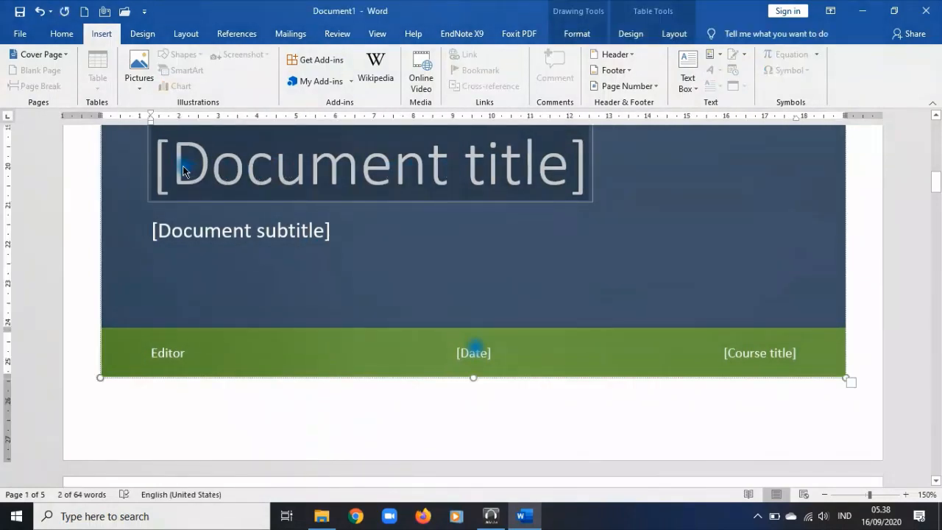
{"action": "key", "text": "ctrl+v"}
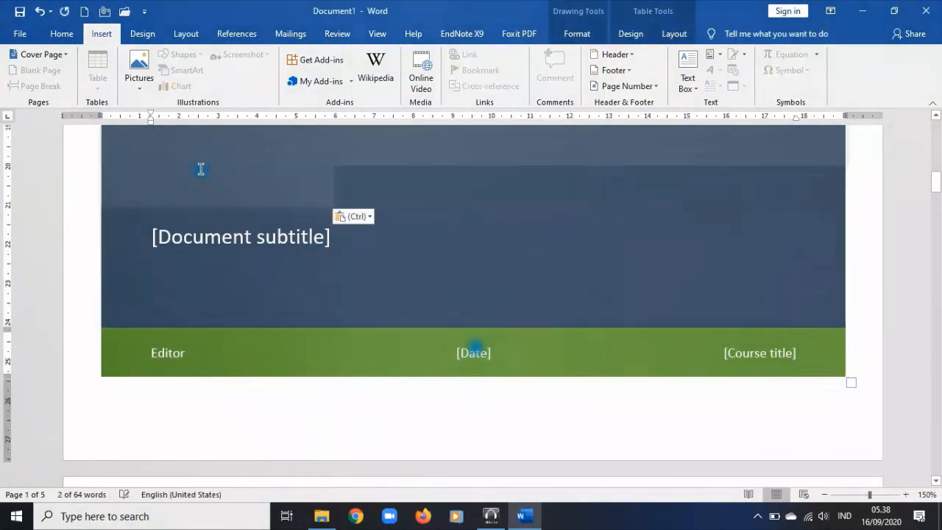
{"action": "scroll", "coordinate": [386, 221], "scroll_direction": "up", "scroll_amount": 5}
{"action": "scroll", "coordinate": [345, 395], "scroll_direction": "down", "scroll_amount": 1}
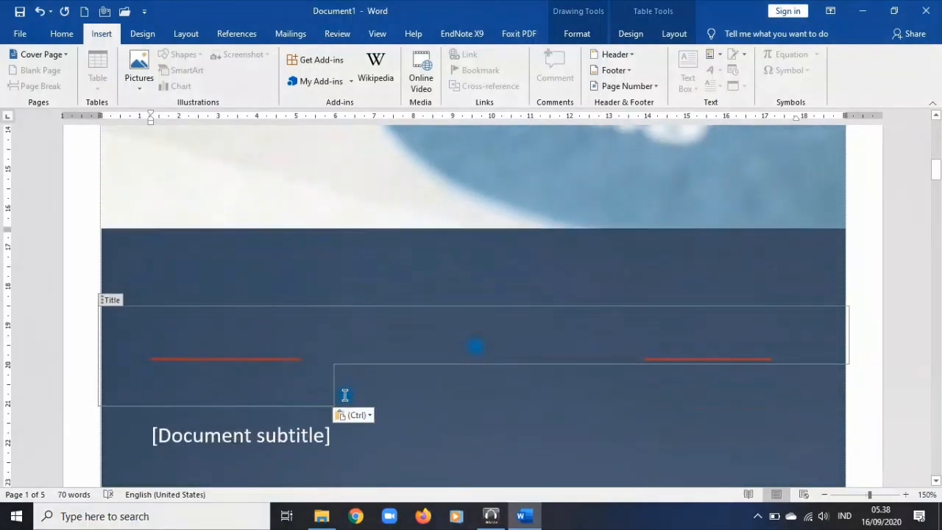
{"action": "left_click", "coordinate": [345, 398]}
{"action": "key", "text": "ctrl+z"}
- Try pasting the copied title into the cover's title placeholder without its source formatting and undo the paste
{"action": "right_click", "coordinate": [280, 368]}
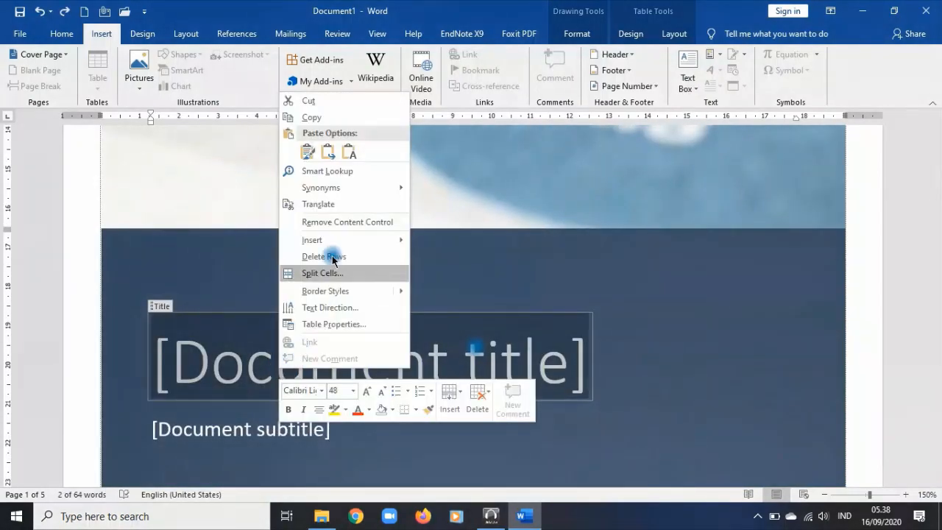
{"action": "left_click", "coordinate": [345, 158]}
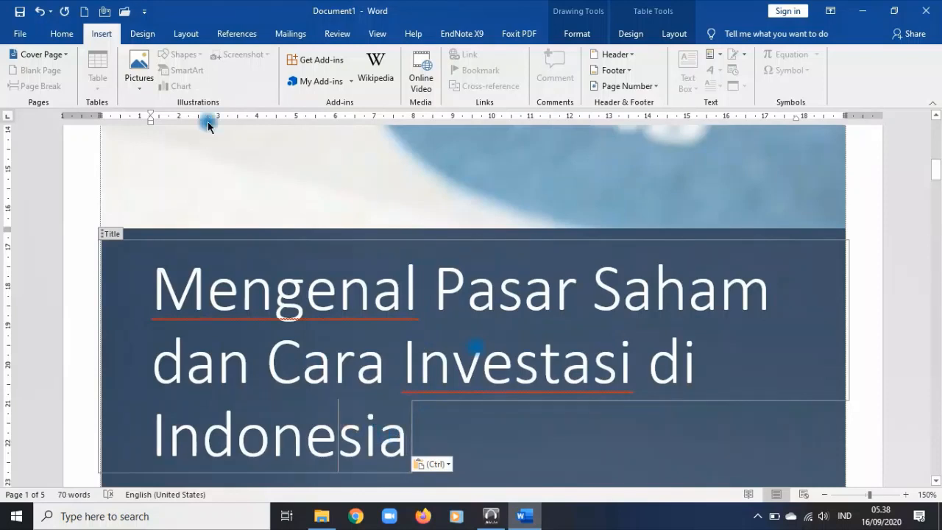
{"action": "left_click", "coordinate": [62, 35]}
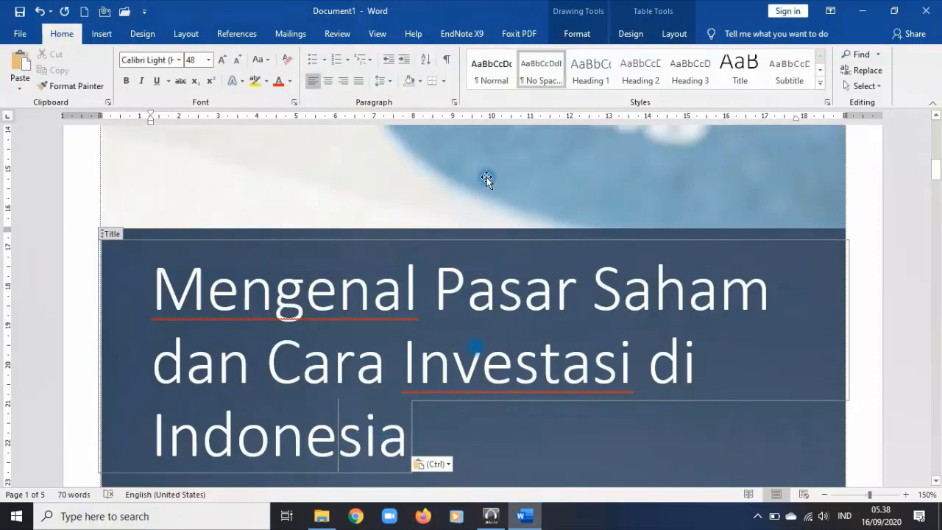
{"action": "key", "text": "Left"}
{"action": "key", "text": "ctrl+z"}
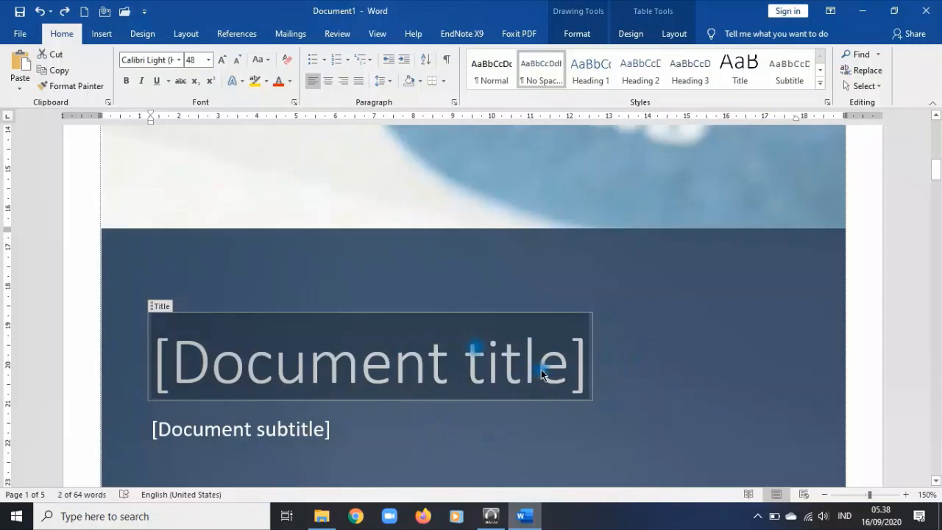
- Replace the Document title placeholder on the cover page with the copied title
{"action": "left_click", "coordinate": [757, 516]}
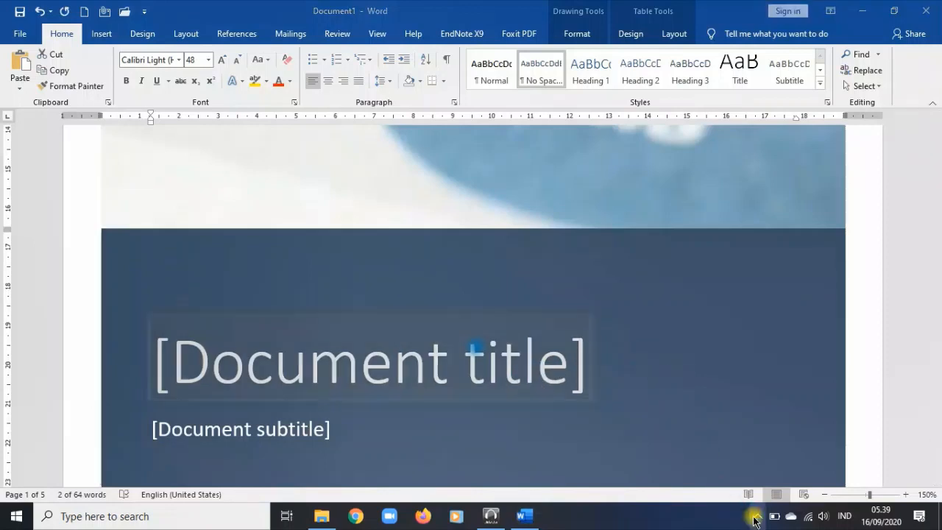
{"action": "left_click", "coordinate": [640, 382]}
{"action": "left_click", "coordinate": [556, 366]}
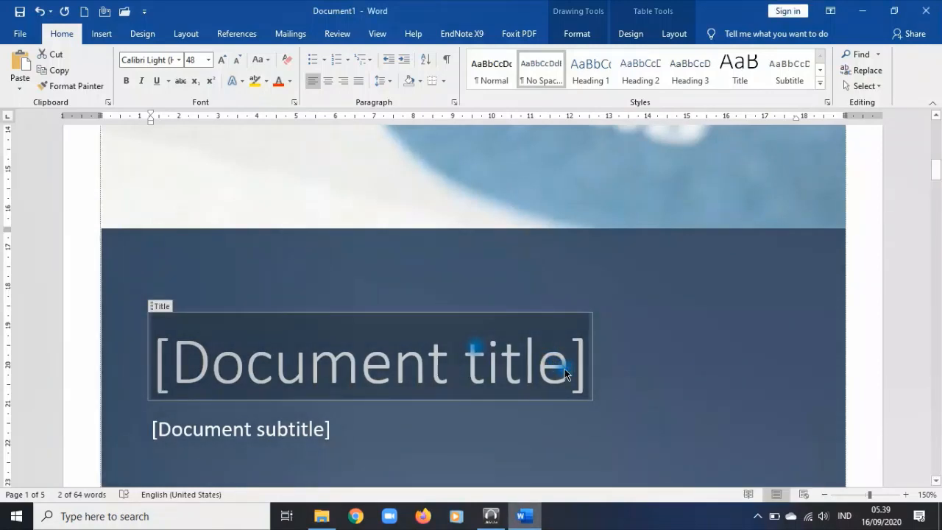
{"action": "key", "text": "Delete"}
{"action": "key", "text": "ctrl+v"}
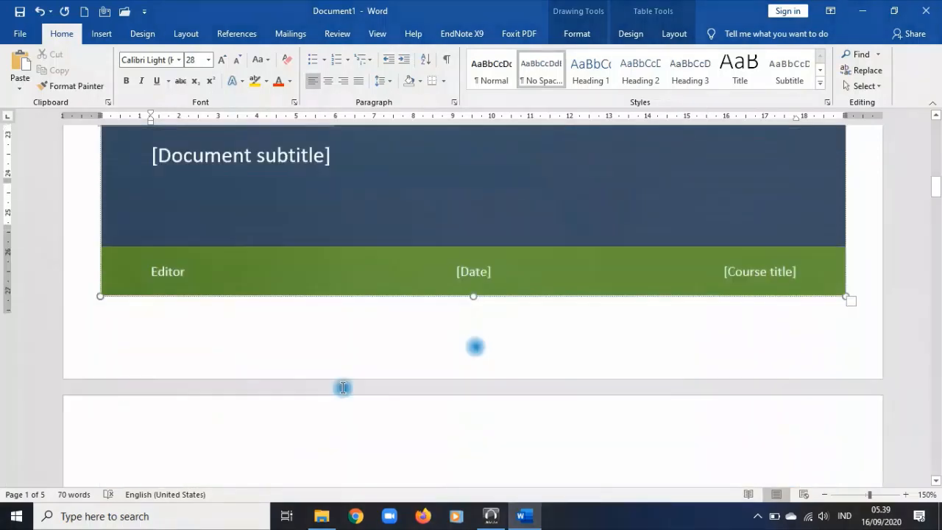
{"action": "scroll", "coordinate": [344, 390], "scroll_direction": "down", "scroll_amount": 6}
{"action": "scroll", "coordinate": [342, 387], "scroll_direction": "up", "scroll_amount": 3}
{"action": "key", "text": "ctrl+v"}
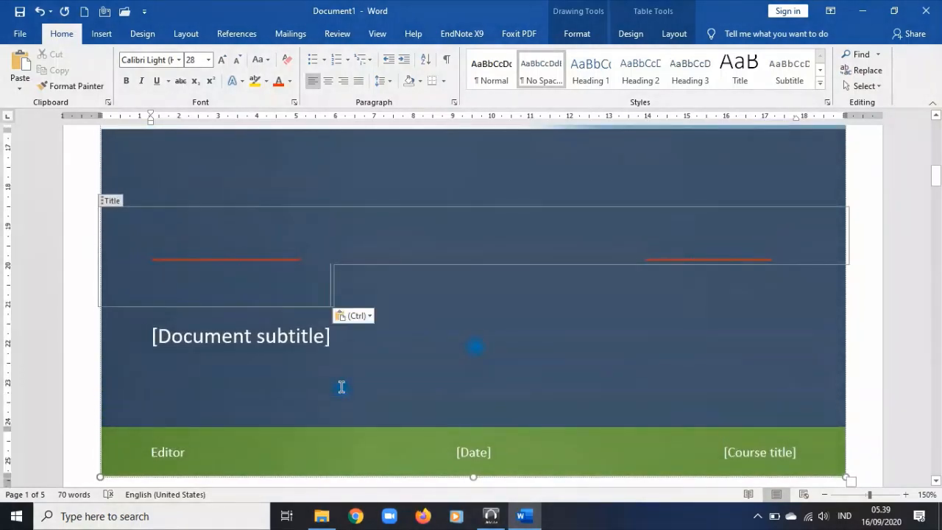
{"action": "scroll", "coordinate": [342, 387], "scroll_direction": "up", "scroll_amount": 2}
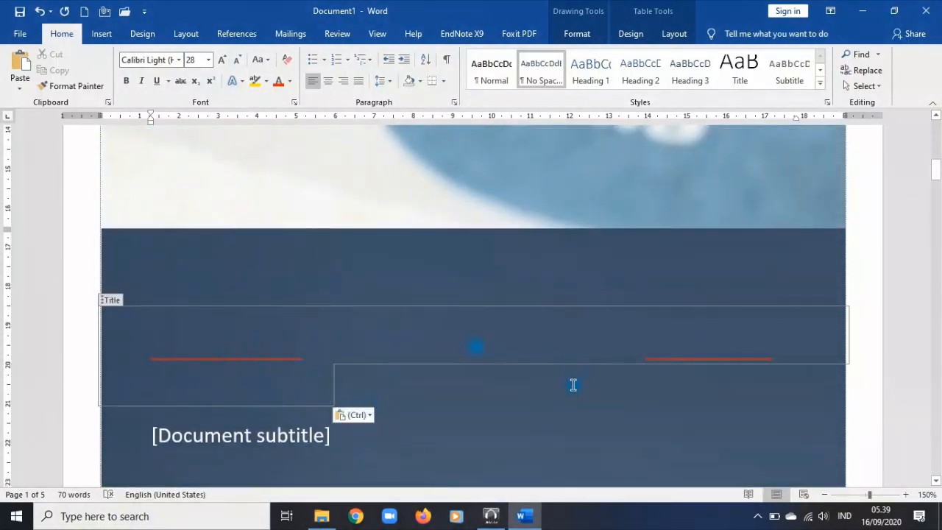
- Try the Keep Source Formatting paste option on the cover title and switch it to Merge Formatting
{"action": "left_click", "coordinate": [362, 418]}
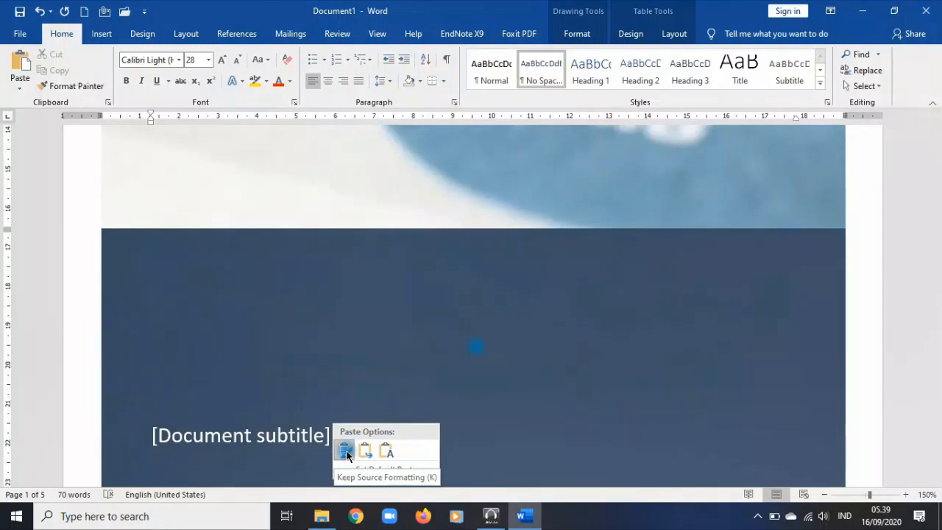
{"action": "left_click", "coordinate": [346, 452]}
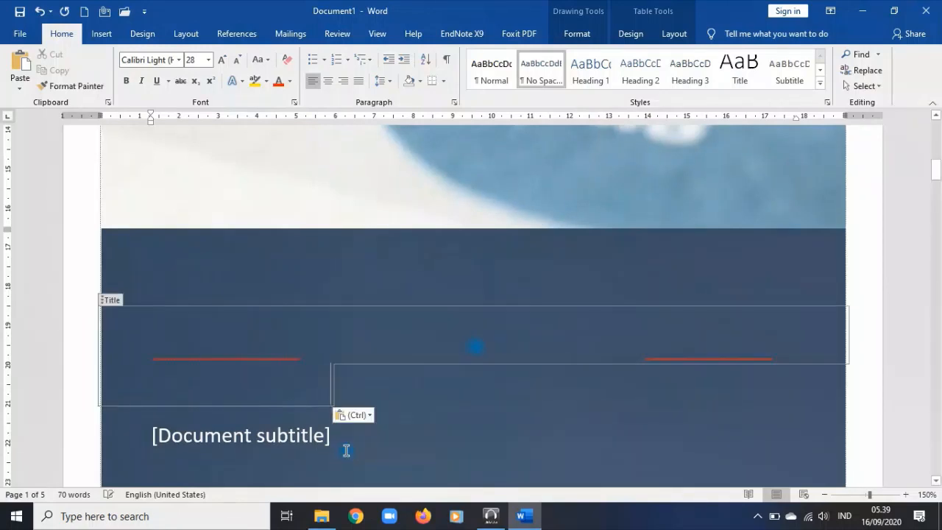
{"action": "left_click", "coordinate": [353, 415]}
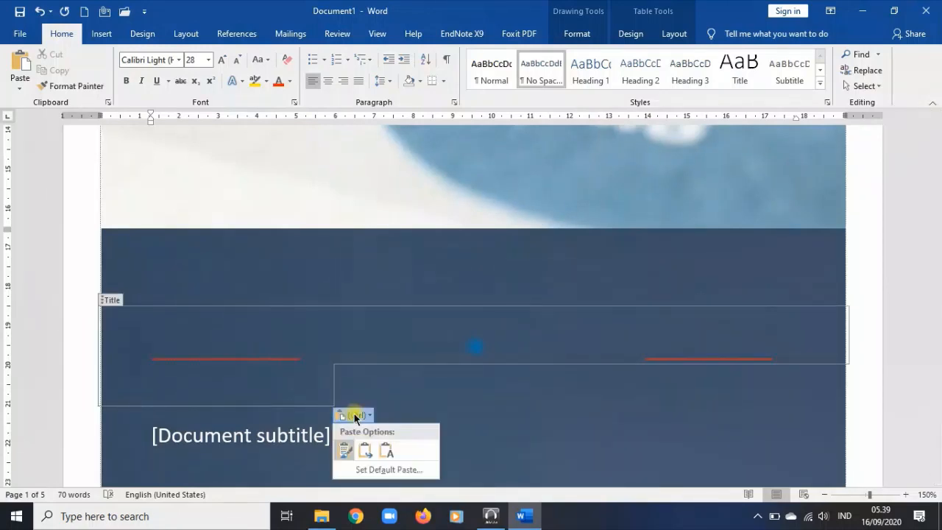
{"action": "left_click", "coordinate": [368, 452]}
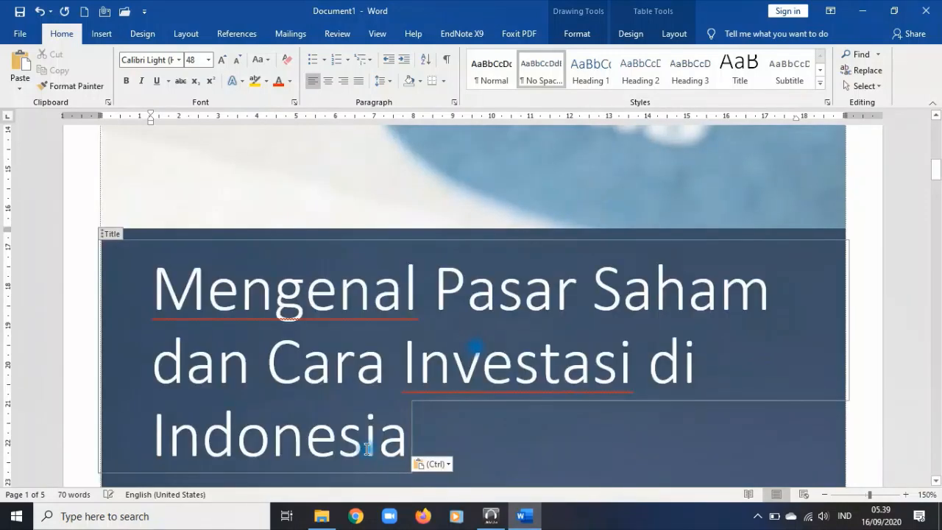
- Apply the Title style to the whole cover page title and set its font colour to white
{"action": "scroll", "coordinate": [317, 346], "scroll_direction": "down", "scroll_amount": 4}
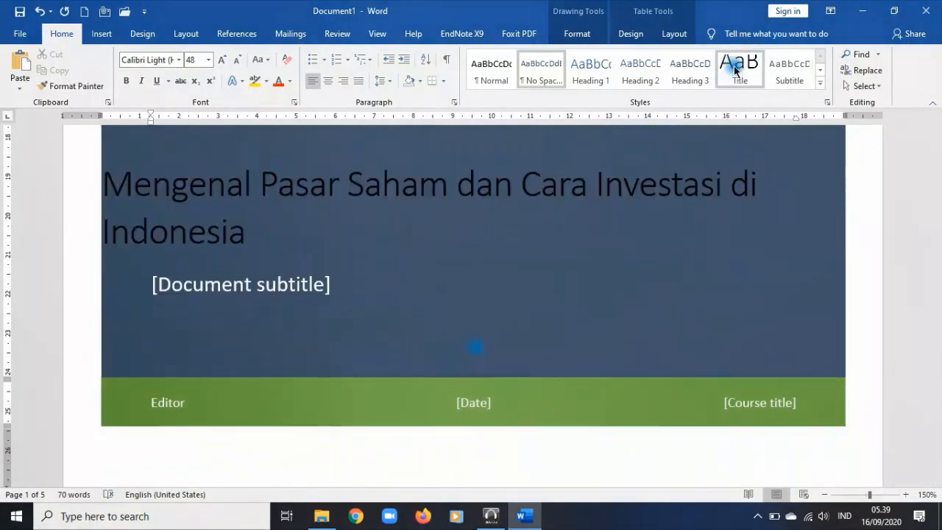
{"action": "scroll", "coordinate": [526, 350], "scroll_direction": "up", "scroll_amount": 1}
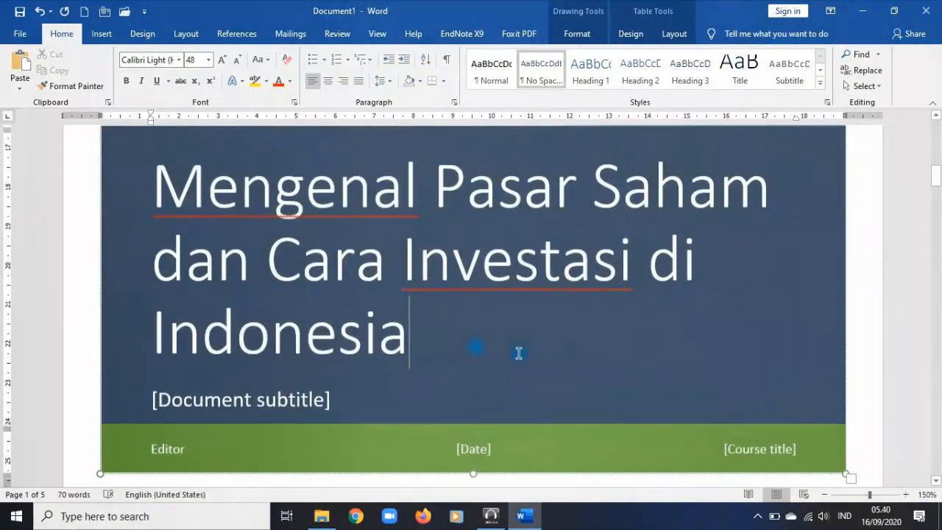
{"action": "left_click_drag", "start_coordinate": [404, 330], "coordinate": [149, 187]}
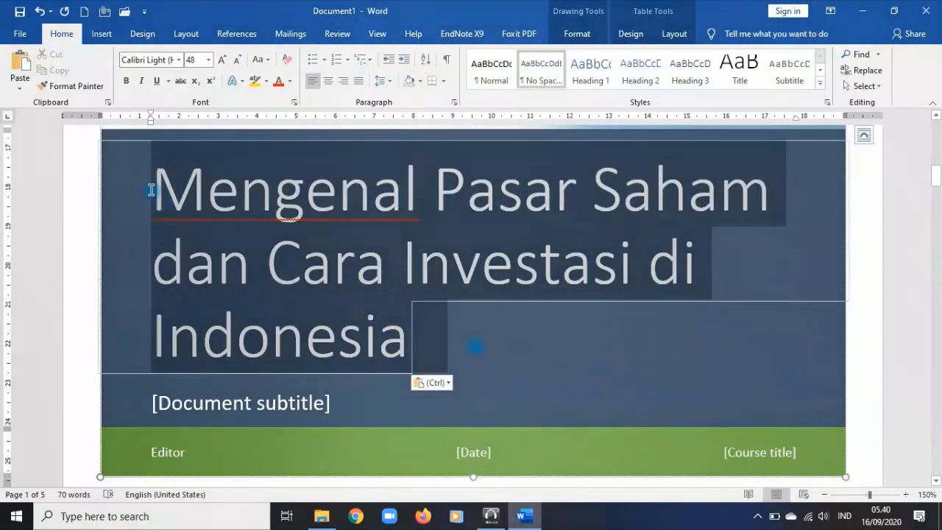
{"action": "left_click", "coordinate": [754, 73]}
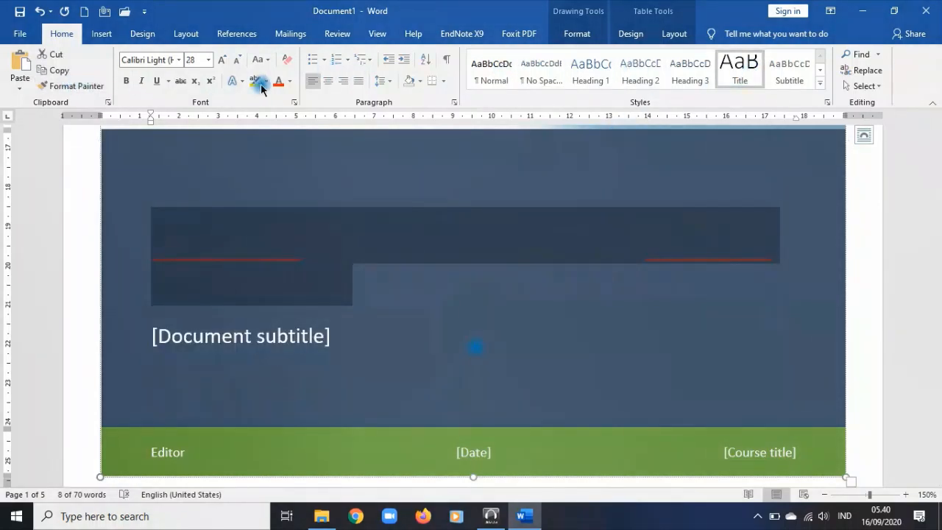
{"action": "left_click", "coordinate": [289, 81]}
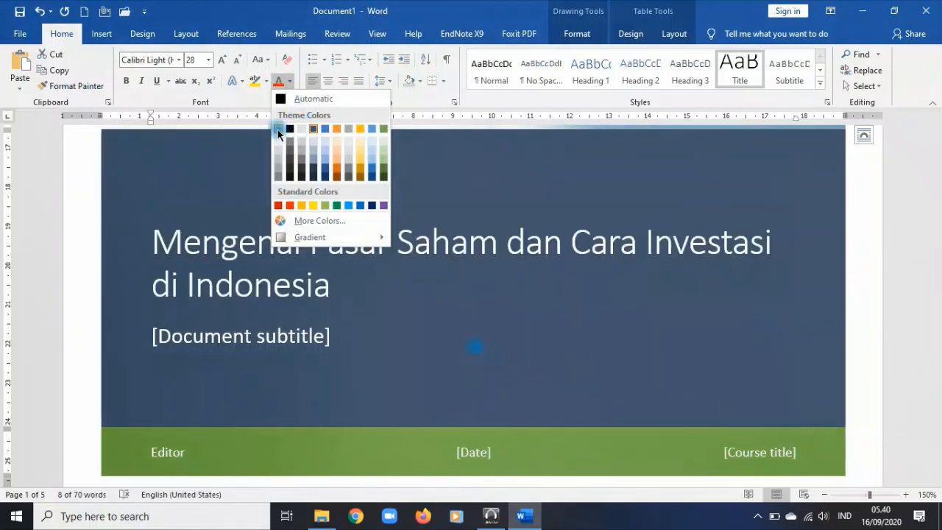
{"action": "left_click", "coordinate": [279, 131]}
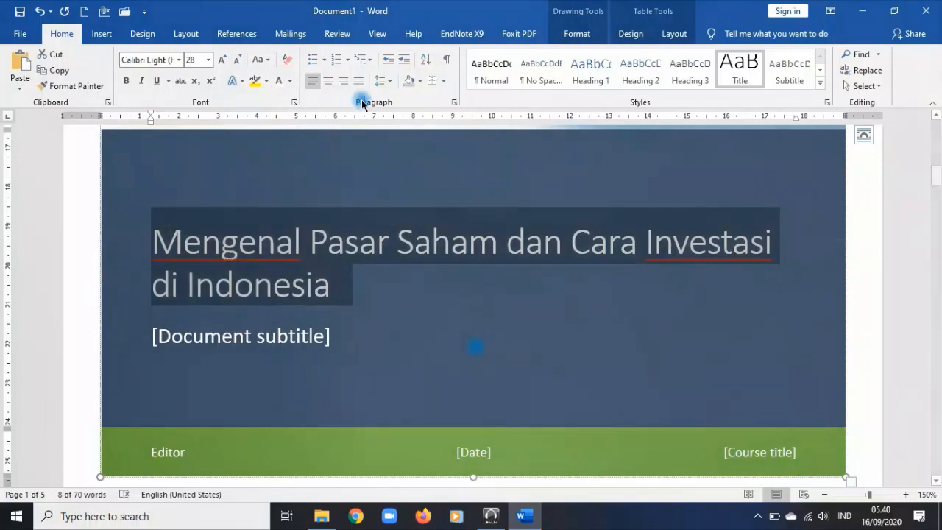
{"action": "left_click", "coordinate": [221, 248]}
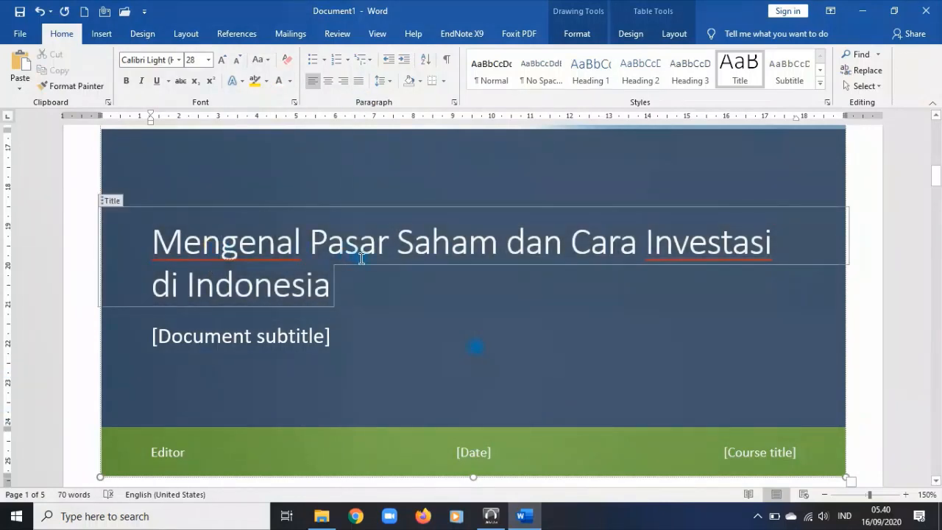
- Set the proofing language of the cover page title to Indonesian
{"action": "right_click", "coordinate": [243, 252]}
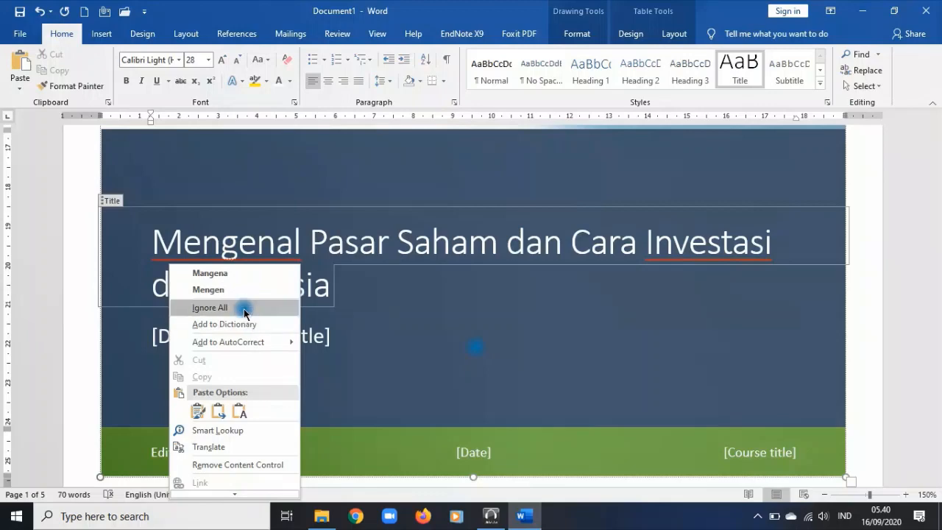
{"action": "left_click", "coordinate": [147, 494]}
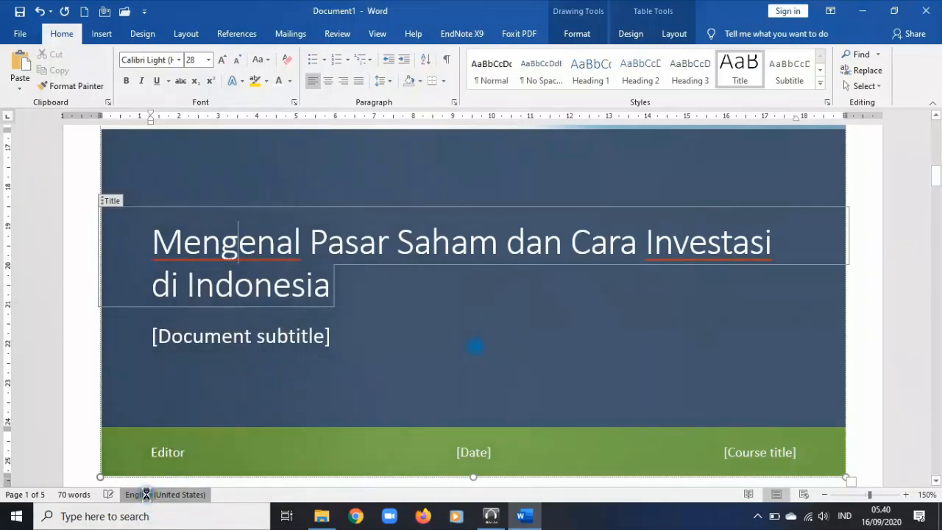
{"action": "left_click", "coordinate": [146, 494]}
{"action": "left_click", "coordinate": [398, 192]}
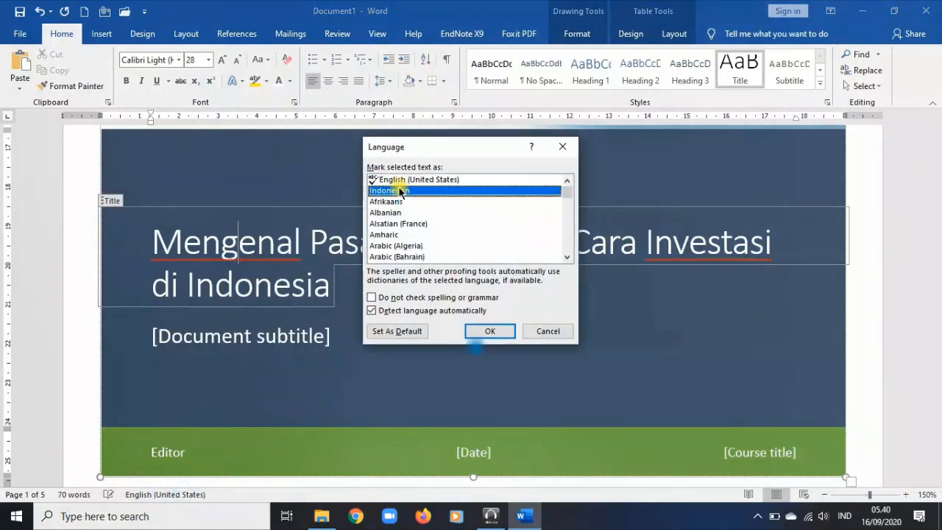
{"action": "left_click", "coordinate": [491, 331]}
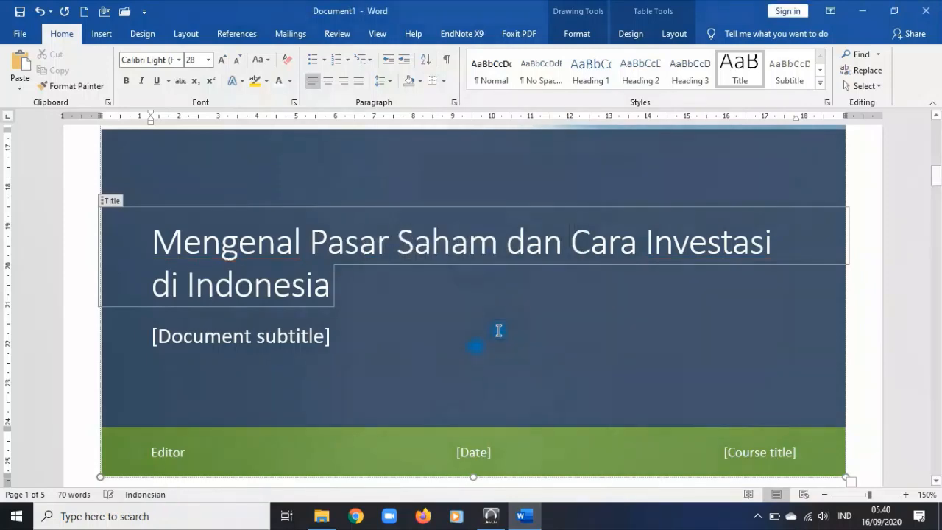
{"action": "left_click", "coordinate": [545, 293]}
- Cut the subtitle line "Panduan Bagi Calon Investor Muda" from the page after the cover
{"action": "scroll", "coordinate": [370, 301], "scroll_direction": "down", "scroll_amount": 5}
{"action": "left_click", "coordinate": [310, 287]}
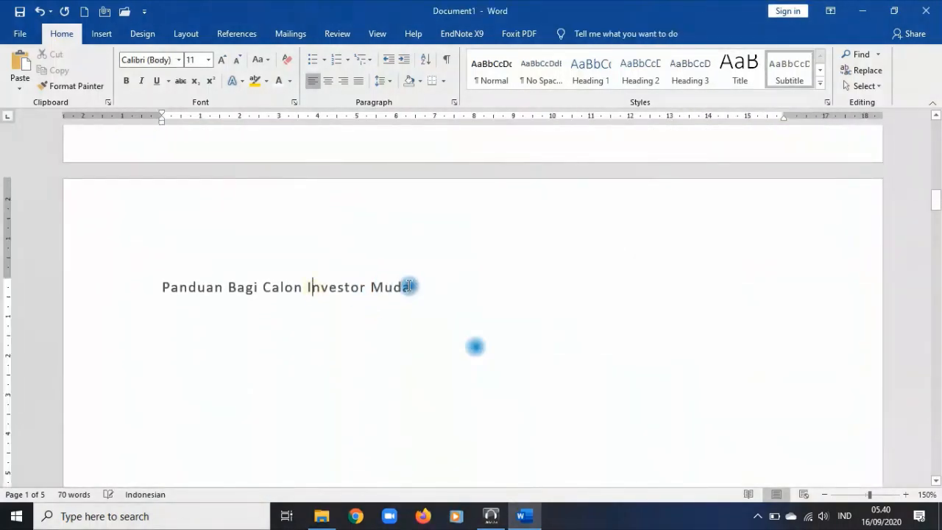
{"action": "left_click_drag", "start_coordinate": [410, 289], "coordinate": [194, 297]}
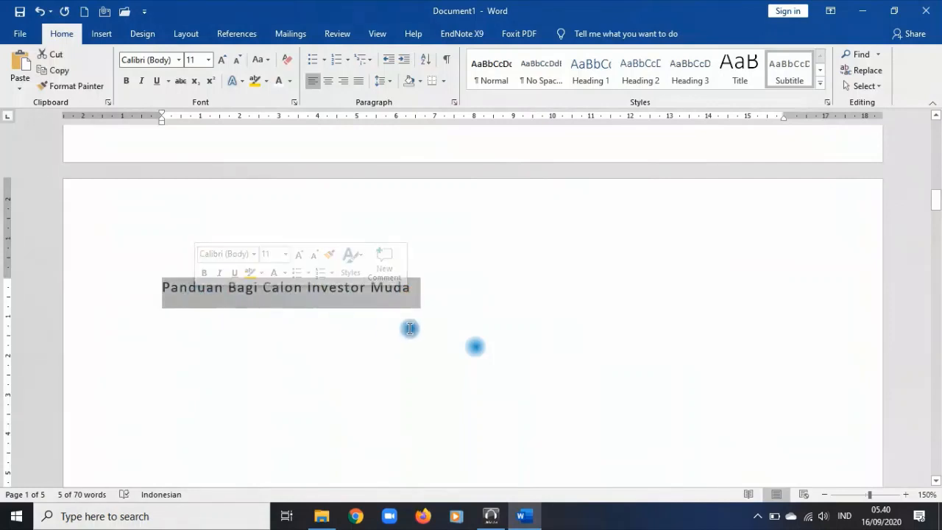
{"action": "scroll", "coordinate": [499, 326], "scroll_direction": "up", "scroll_amount": 5}
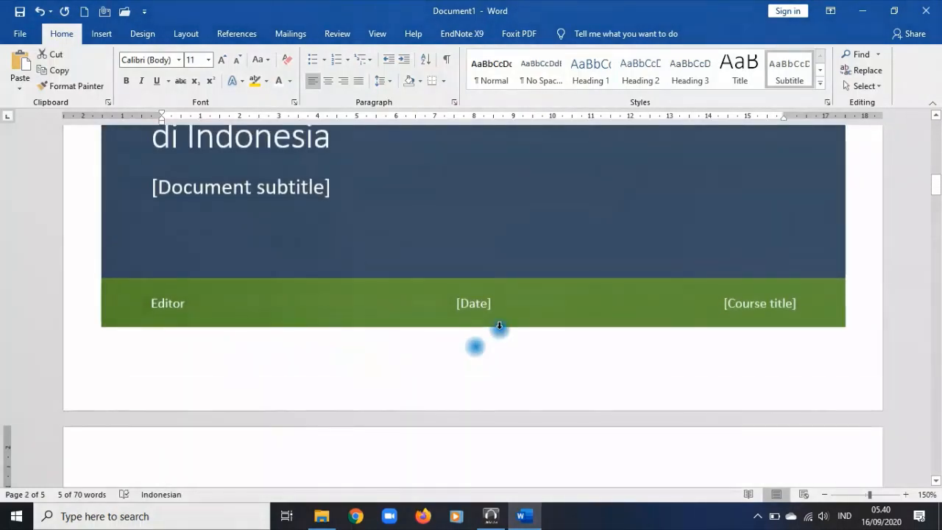
{"action": "scroll", "coordinate": [499, 327], "scroll_direction": "down", "scroll_amount": 2}
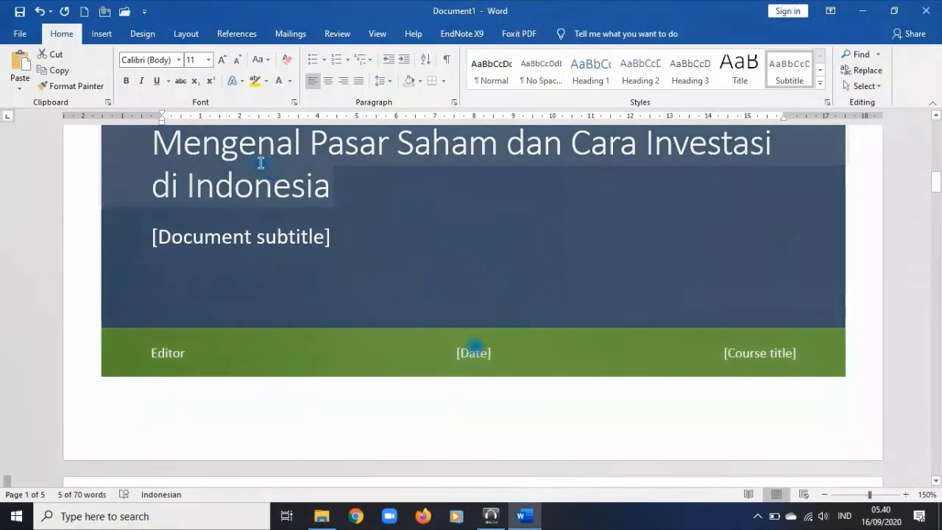
{"action": "scroll", "coordinate": [382, 351], "scroll_direction": "down", "scroll_amount": 4}
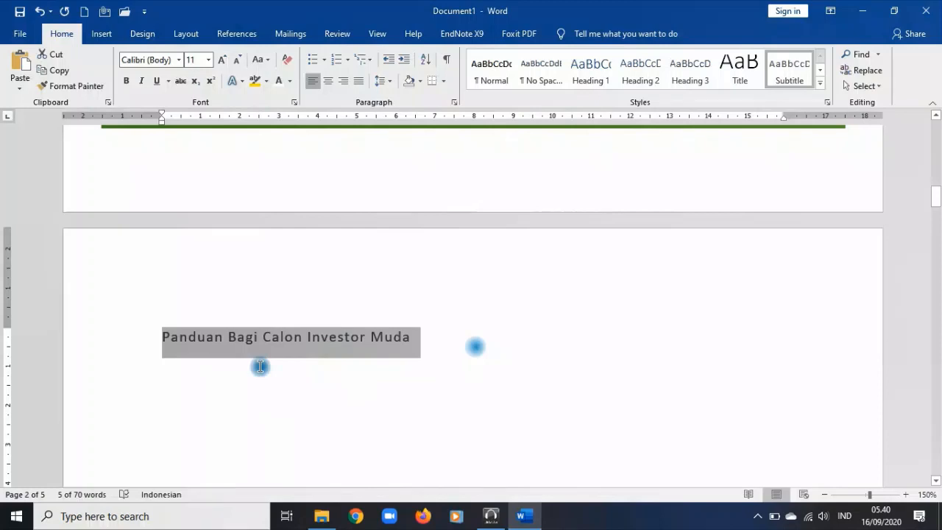
{"action": "key", "text": "Delete"}
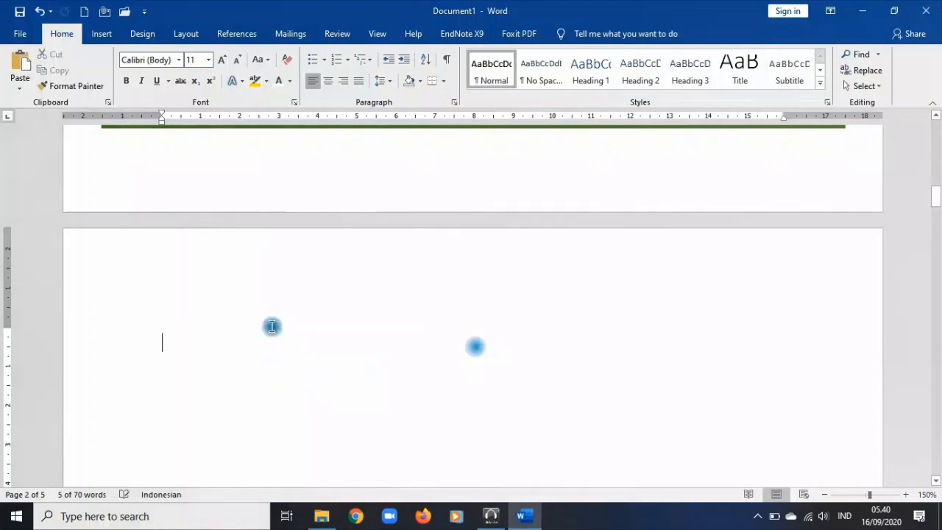
- Replace the Document subtitle placeholder on the cover with the cut subtitle text, pasted with Merge Formatting
{"action": "scroll", "coordinate": [295, 332], "scroll_direction": "up", "scroll_amount": 5}
{"action": "left_click", "coordinate": [218, 193]}
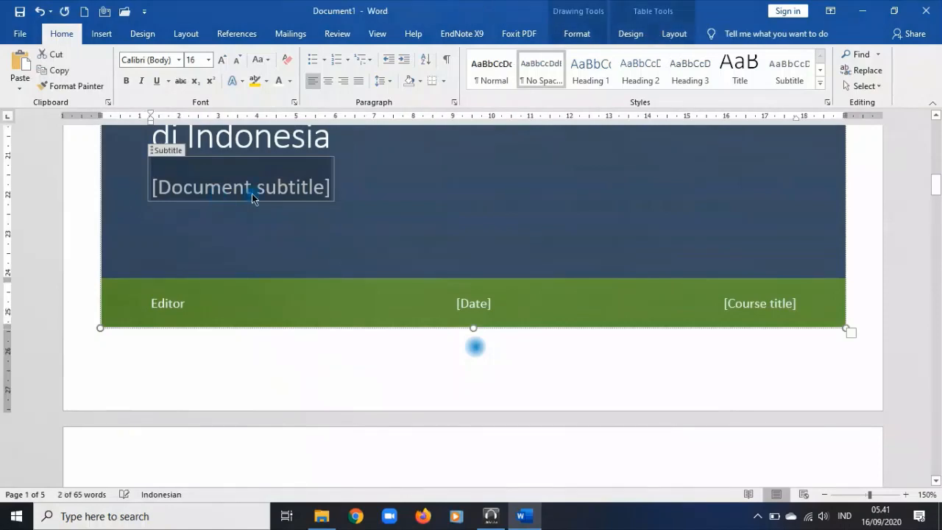
{"action": "key", "text": "Delete"}
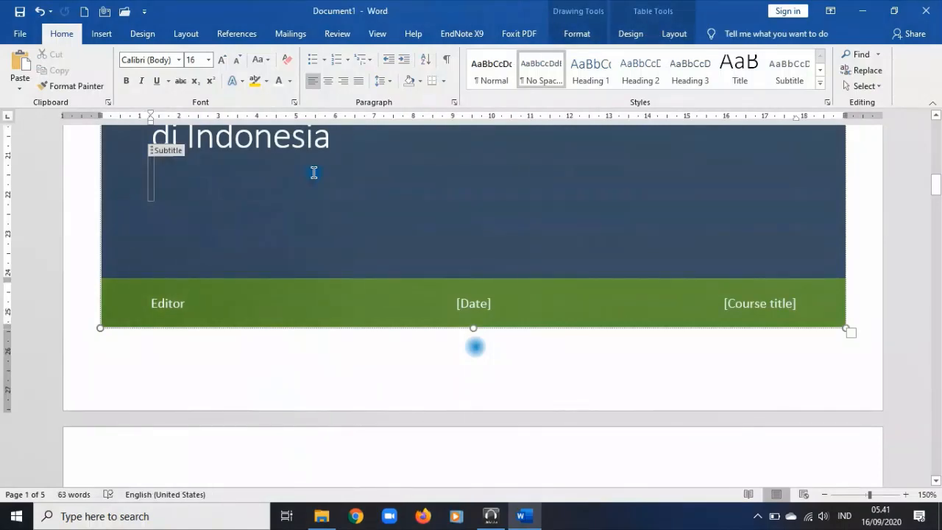
{"action": "key", "text": "ctrl+v"}
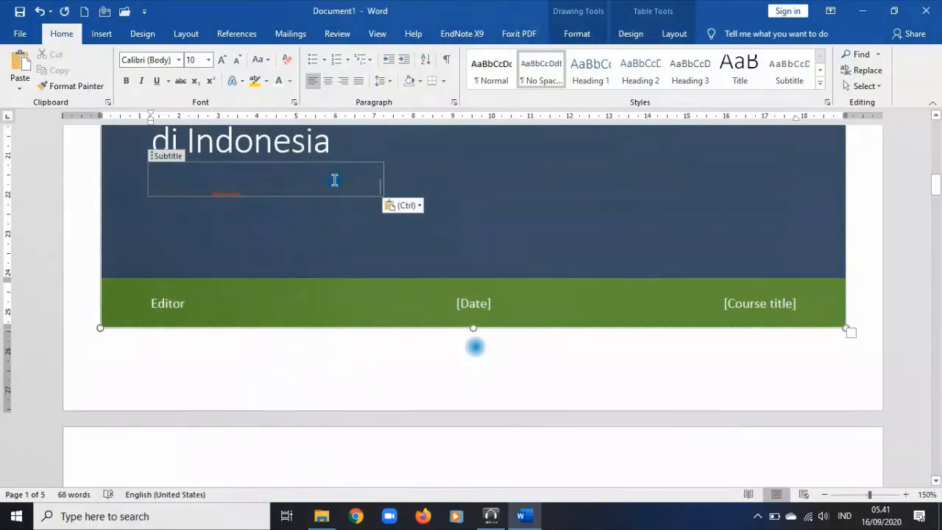
{"action": "left_click", "coordinate": [397, 205]}
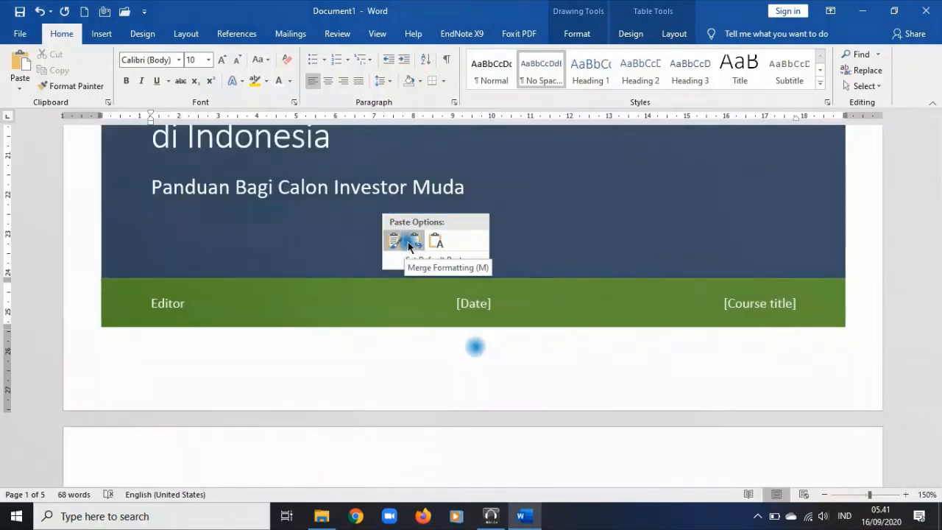
{"action": "left_click", "coordinate": [410, 244]}
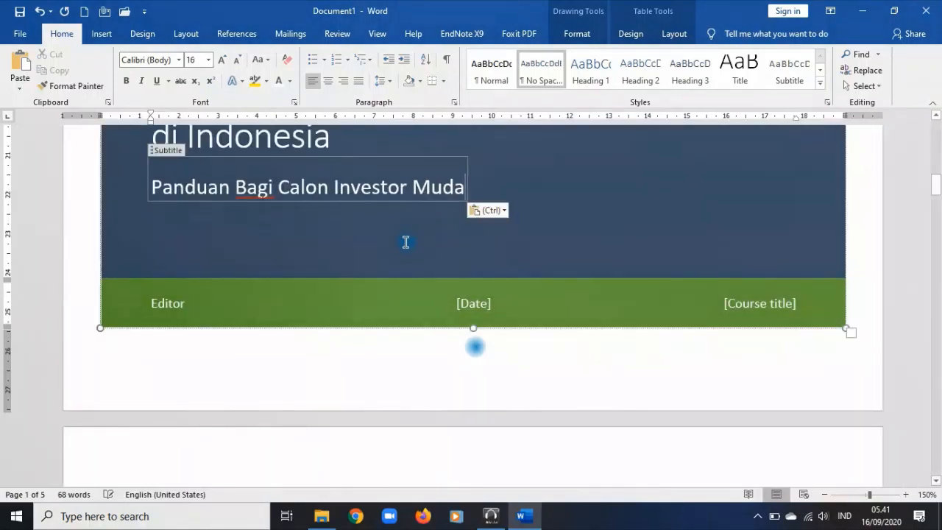
- Apply the Subtitle style to the whole cover page subtitle and set its font colour to white
{"action": "key", "text": "ctrl+a"}
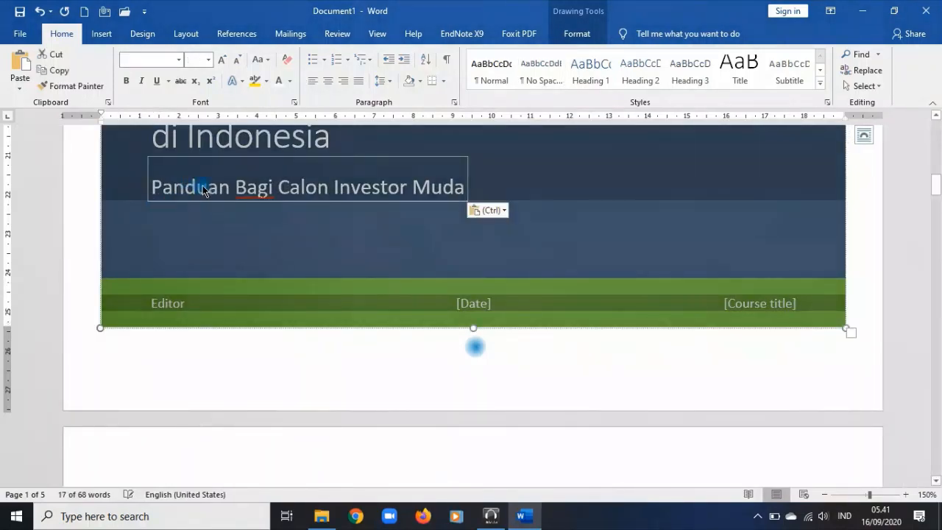
{"action": "left_click", "coordinate": [203, 187]}
{"action": "left_click", "coordinate": [154, 187]}
{"action": "left_click_drag", "start_coordinate": [173, 185], "coordinate": [446, 200]}
{"action": "left_click", "coordinate": [808, 68]}
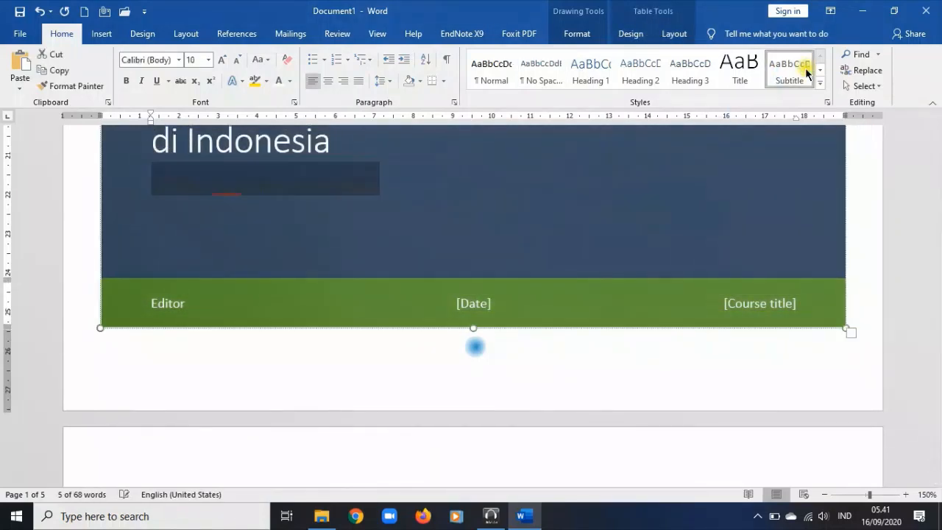
{"action": "left_click", "coordinate": [282, 82]}
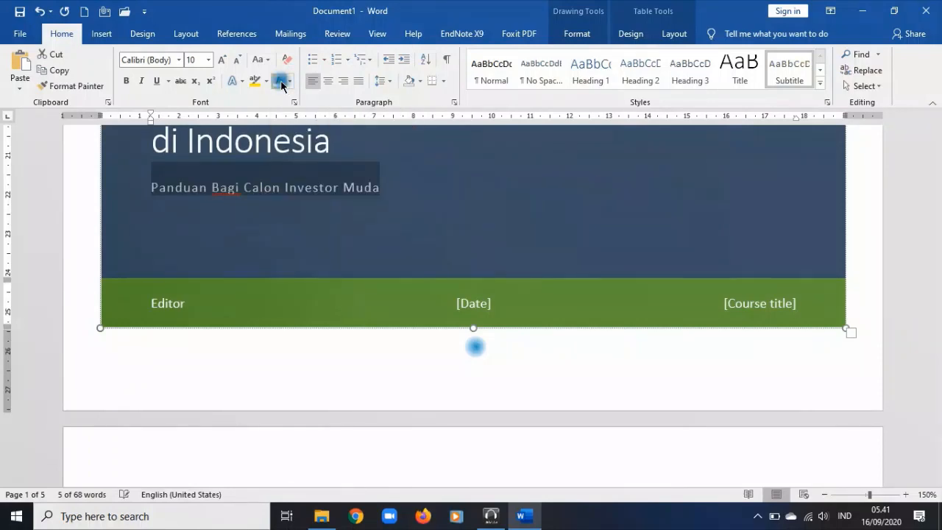
- Increase the font size of the cover page subtitle to 16
{"action": "left_click", "coordinate": [223, 59]}
{"action": "left_click", "coordinate": [223, 60]}
{"action": "left_click", "coordinate": [223, 59]}
{"action": "left_click", "coordinate": [223, 60]}
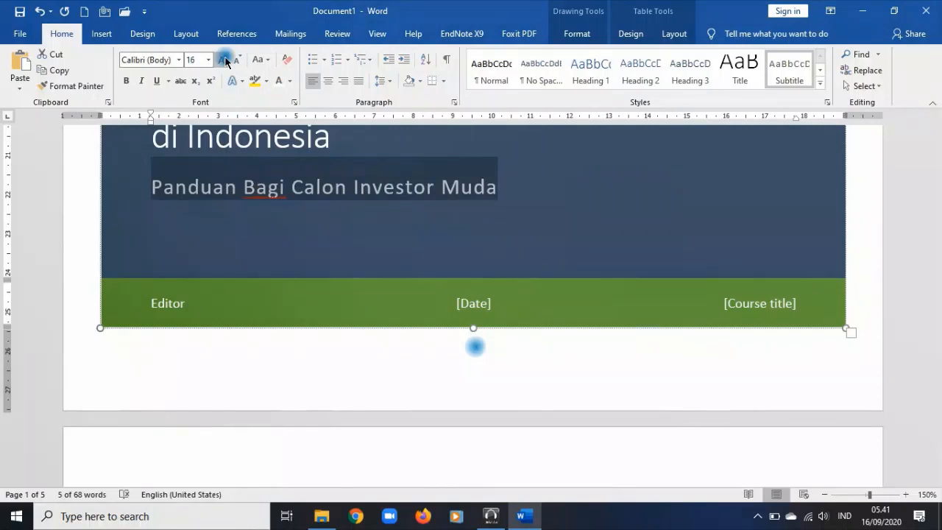
- Set the proofing language of the cover page subtitle to Indonesian
{"action": "left_click", "coordinate": [212, 494]}
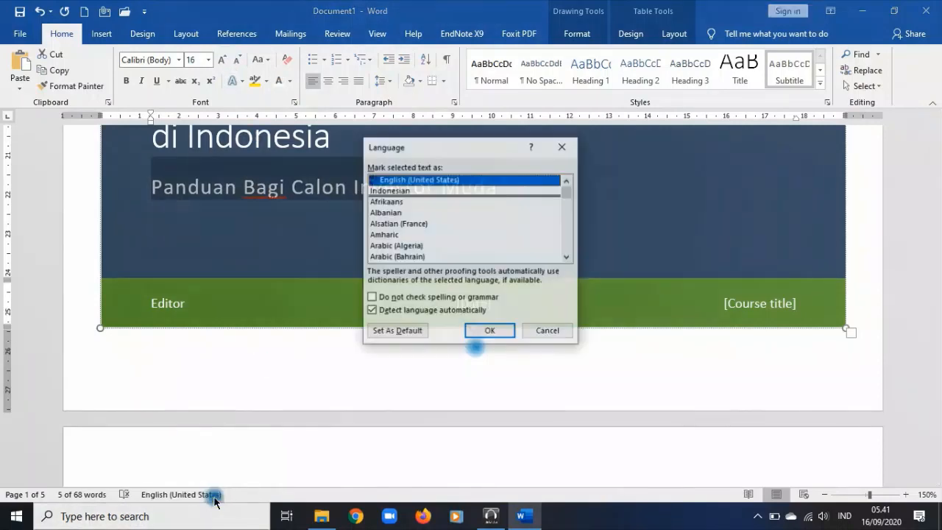
{"action": "left_click", "coordinate": [383, 190]}
{"action": "left_click", "coordinate": [486, 332]}
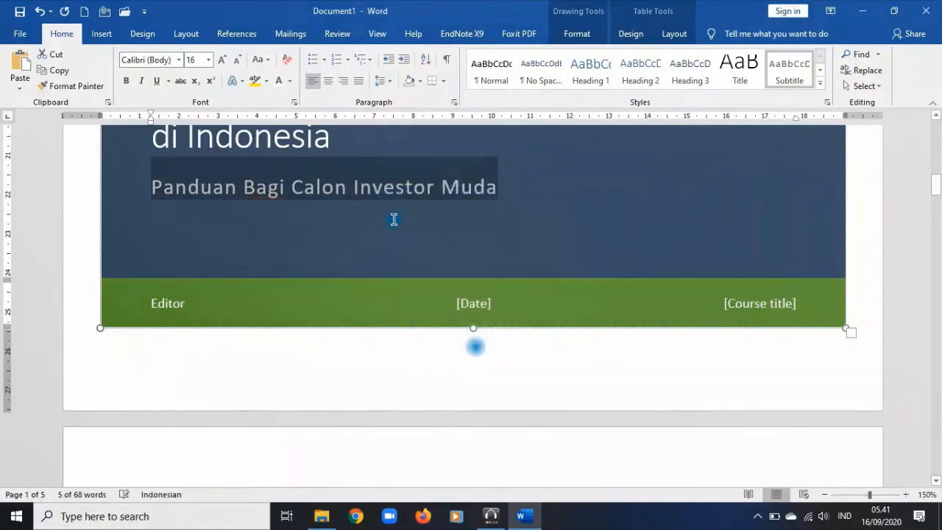
{"action": "left_click", "coordinate": [402, 231]}
- Replace the text "Editor" in the cover page's Author field with the author's full name
{"action": "left_click", "coordinate": [177, 302]}
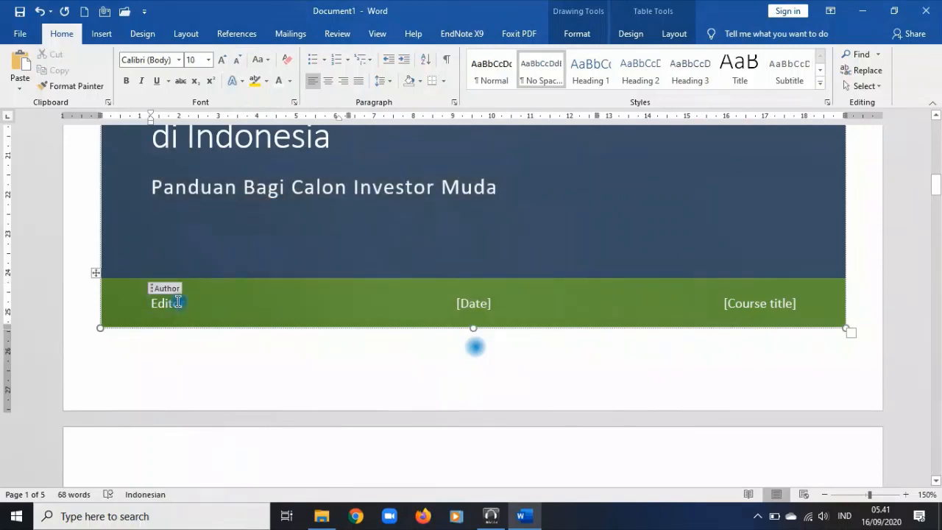
{"action": "left_click", "coordinate": [178, 301]}
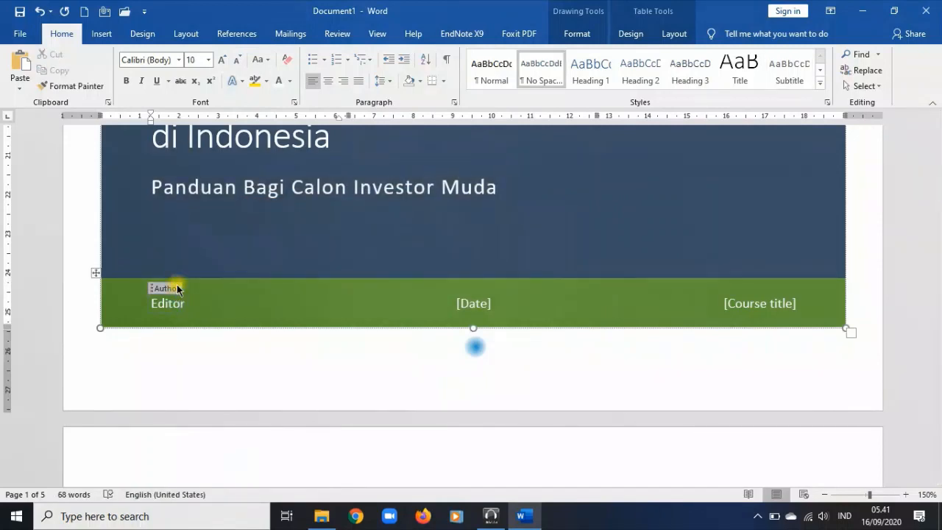
{"action": "left_click", "coordinate": [176, 286]}
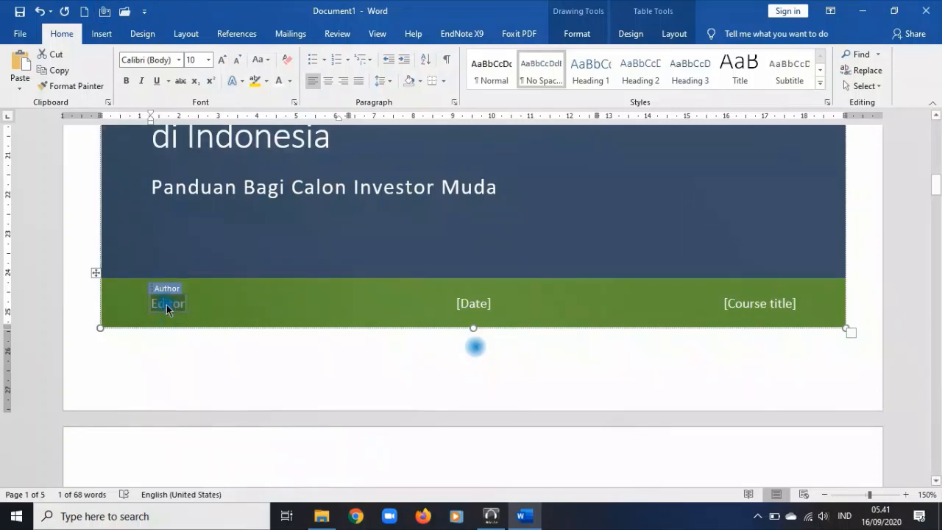
{"action": "key", "text": "BackSpace"}
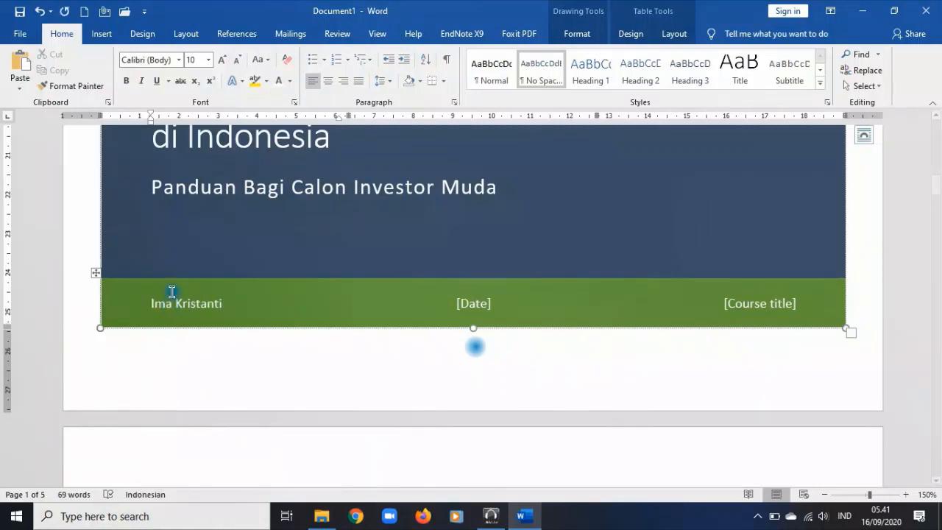
- Fill in the cover page's Date field with "16 September 2020"
{"action": "left_click", "coordinate": [481, 312]}
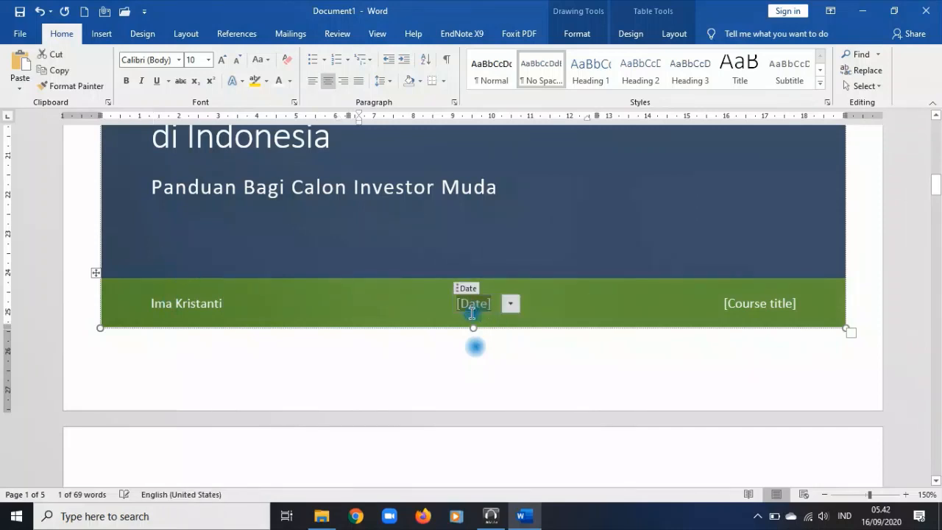
{"action": "type", "text": "16"}
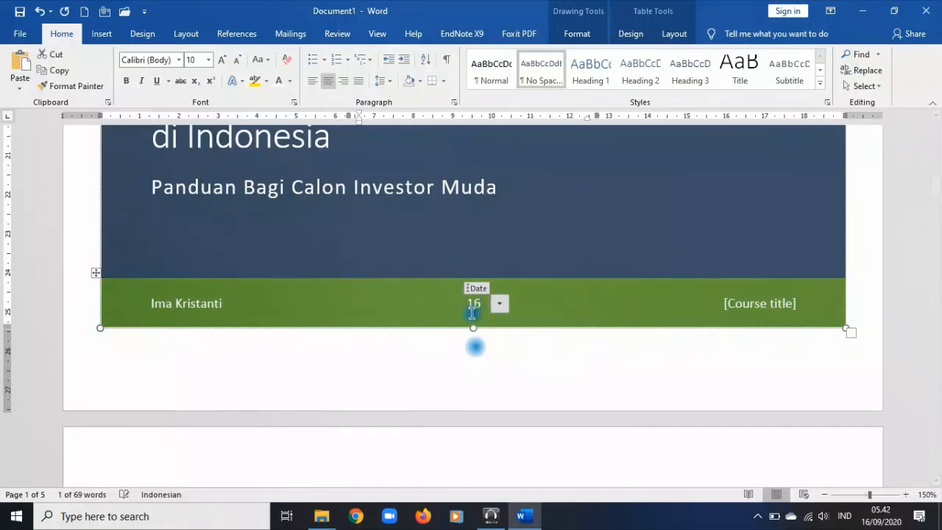
{"action": "type", "text": " Sep"}
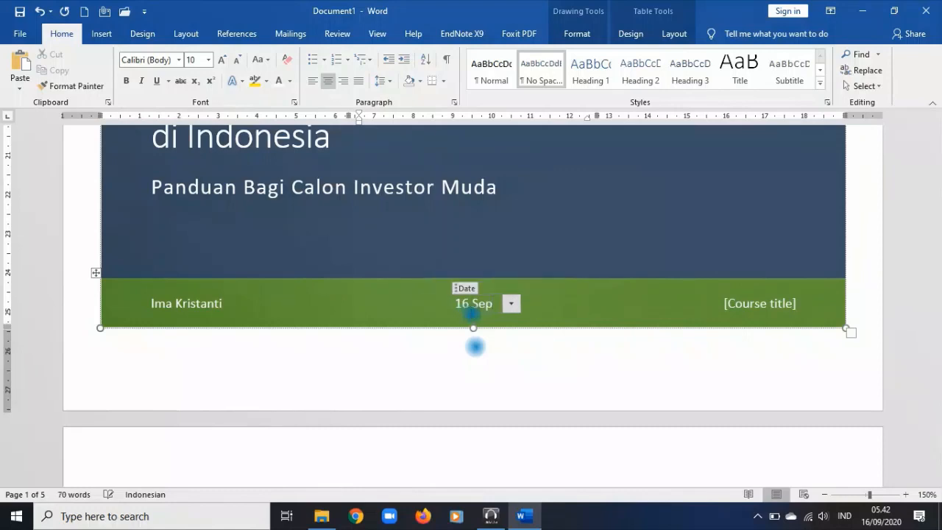
{"action": "type", "text": "tember 2020"}
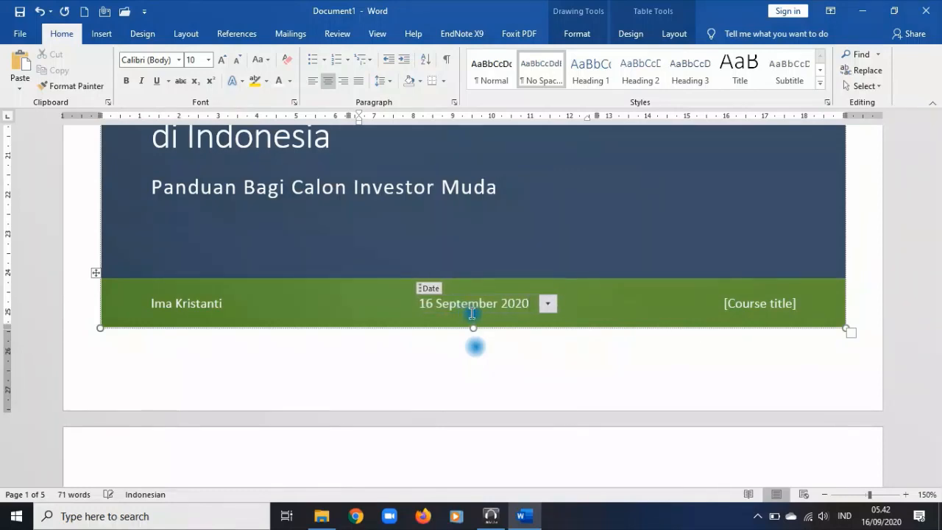
- Fill in the cover page's Course title field with "Aplikasi Komputer Bisnis" and look over the cover page
{"action": "left_click", "coordinate": [747, 304]}
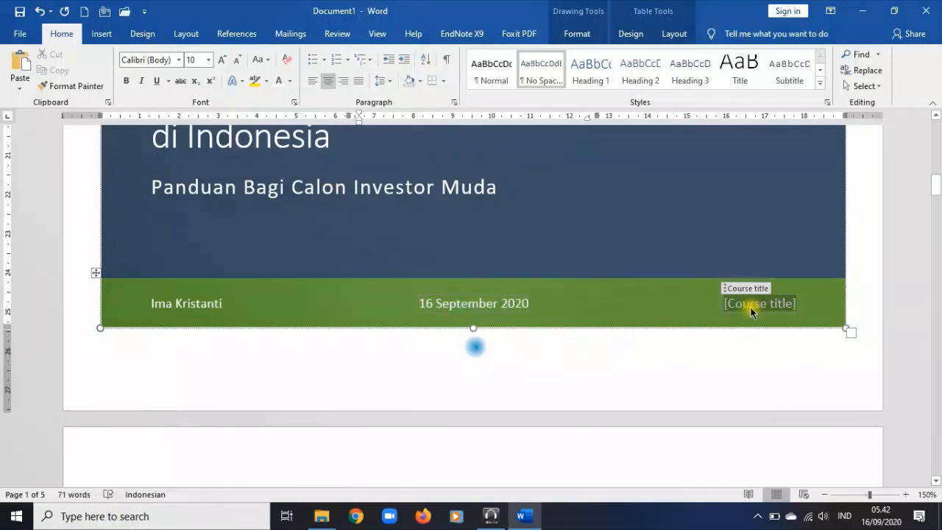
{"action": "type", "text": "Ap"}
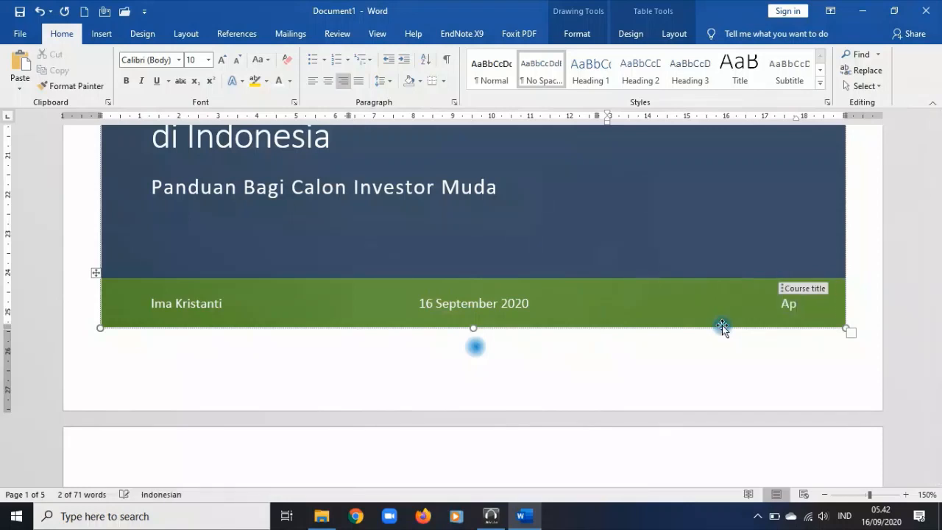
{"action": "type", "text": "lika"}
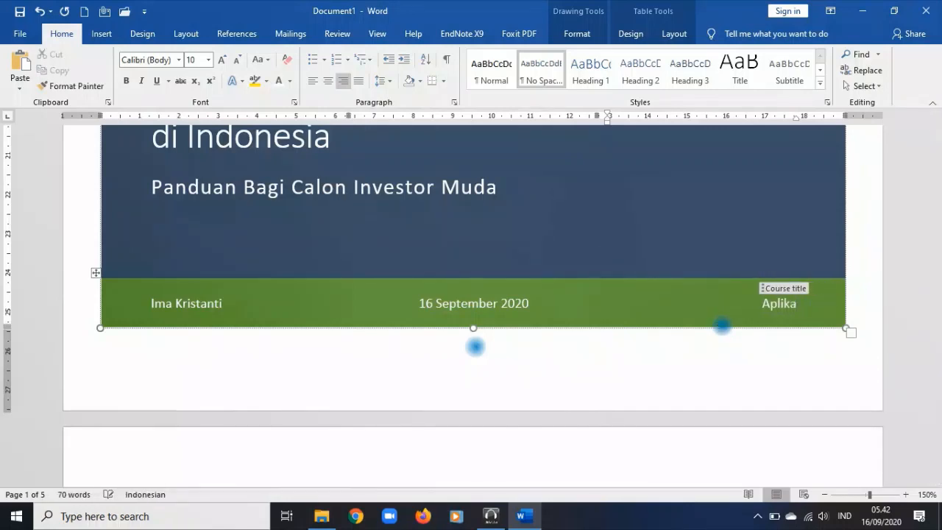
{"action": "type", "text": "si Kompu"}
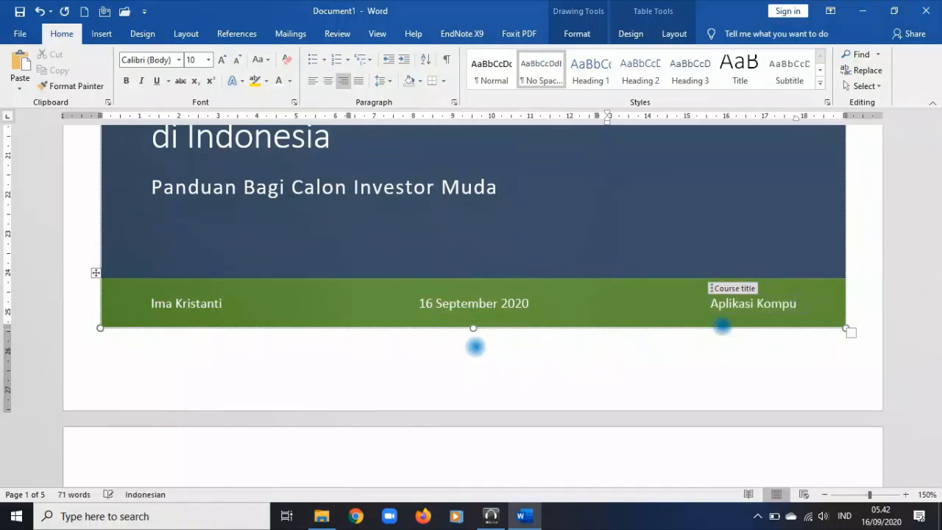
{"action": "type", "text": "ter Bisnis"}
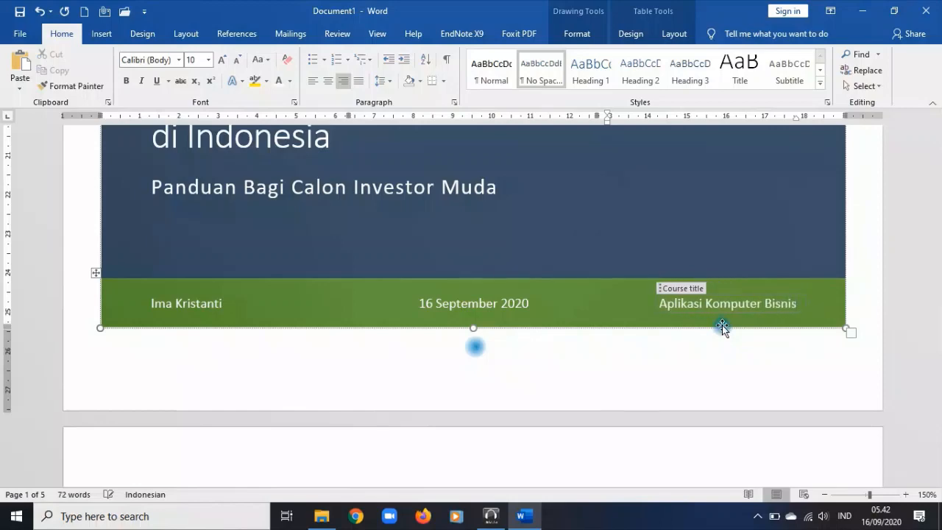
{"action": "scroll", "coordinate": [547, 343], "scroll_direction": "up", "scroll_amount": 10}
{"action": "scroll", "coordinate": [547, 345], "scroll_direction": "up", "scroll_amount": 3}
{"action": "scroll", "coordinate": [545, 347], "scroll_direction": "down", "scroll_amount": 15}
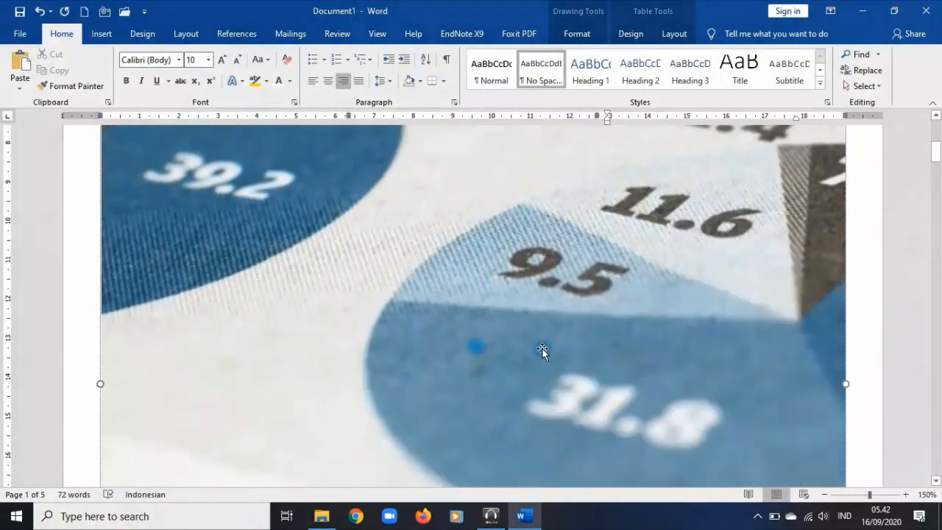
- Remove the empty page between the cover page and the "Kata Pengantar" heading
{"action": "scroll", "coordinate": [542, 348], "scroll_direction": "down", "scroll_amount": 2}
{"action": "scroll", "coordinate": [220, 214], "scroll_direction": "up", "scroll_amount": 1}
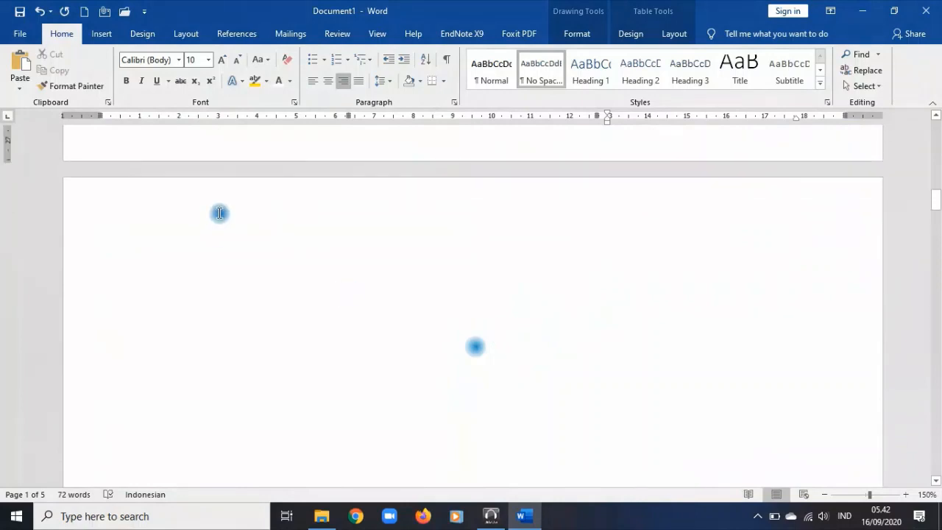
{"action": "left_click", "coordinate": [236, 252]}
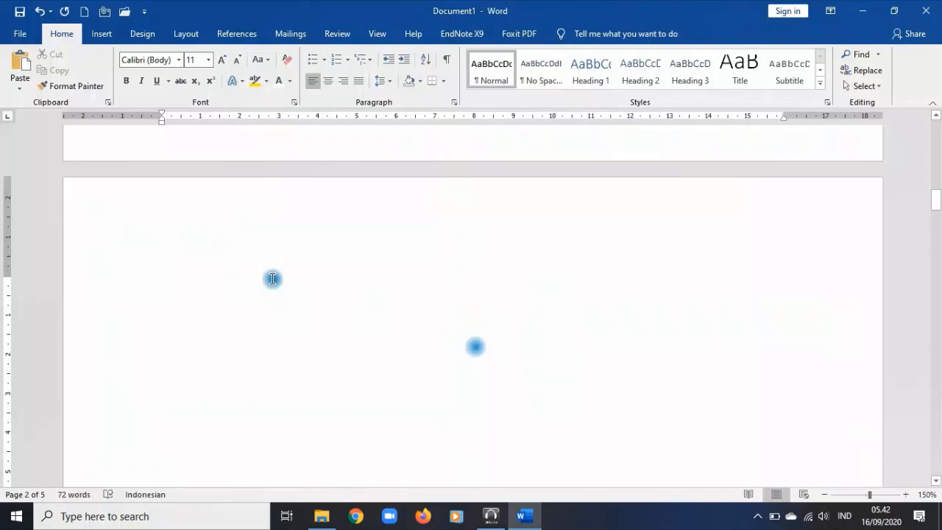
{"action": "scroll", "coordinate": [272, 278], "scroll_direction": "down", "scroll_amount": 5}
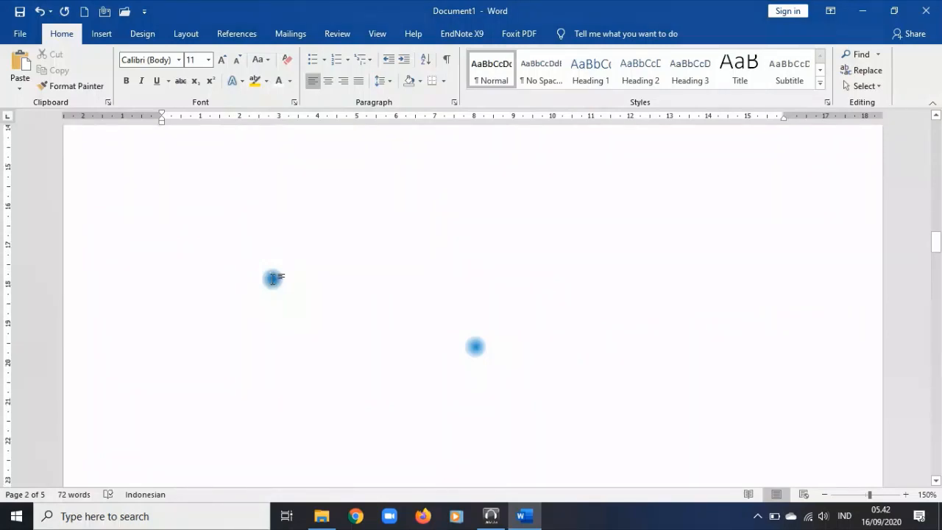
{"action": "key", "text": "BackSpace"}
{"action": "key", "text": "BackSpace"}
{"action": "key", "text": "BackSpace"}
{"action": "key", "text": "BackSpace"}
{"action": "key", "text": "BackSpace"}
{"action": "key", "text": "BackSpace"}
{"action": "key", "text": "BackSpace"}
{"action": "key", "text": "BackSpace"}
{"action": "key", "text": "BackSpace"}
{"action": "key", "text": "BackSpace"}
{"action": "key", "text": "BackSpace"}
{"action": "key", "text": "BackSpace"}
{"action": "key", "text": "BackSpace"}
{"action": "key", "text": "BackSpace"}
{"action": "key", "text": "BackSpace"}
{"action": "key", "text": "BackSpace"}
{"action": "key", "text": "BackSpace"}
{"action": "key", "text": "BackSpace"}
{"action": "key", "text": "BackSpace"}
{"action": "key", "text": "BackSpace"}
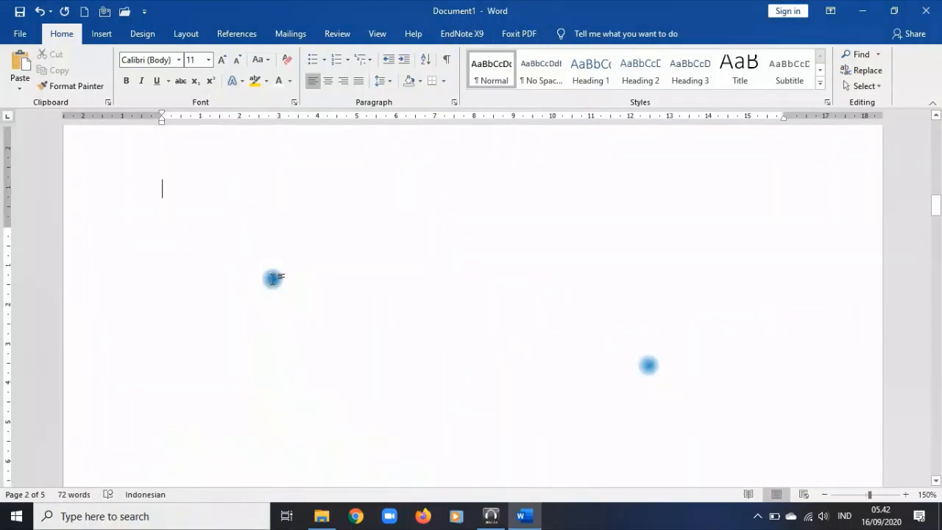
- Insert a page break between the "Kata Pengantar" and "Bab I Pendahuluan" headings, adding an empty paragraph before "Bab I Pendahuluan"
{"action": "left_click", "coordinate": [101, 34]}
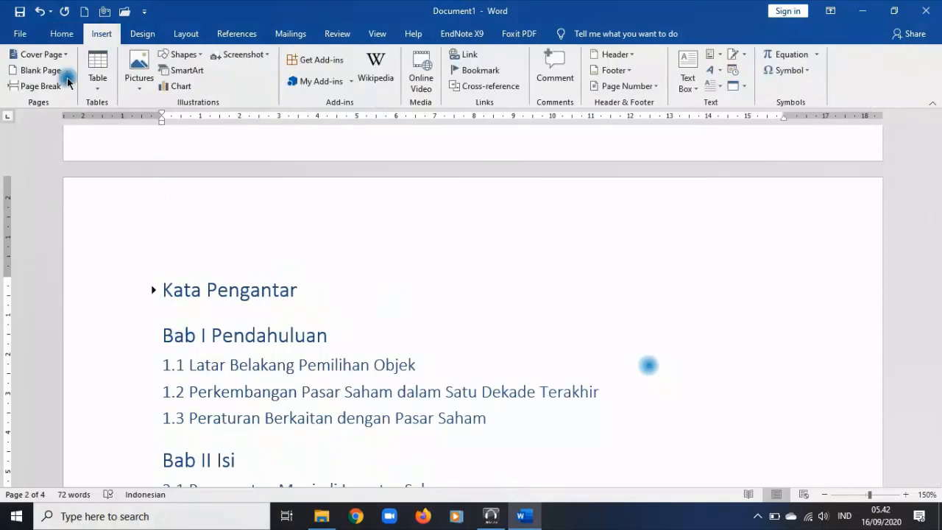
{"action": "left_click", "coordinate": [42, 86]}
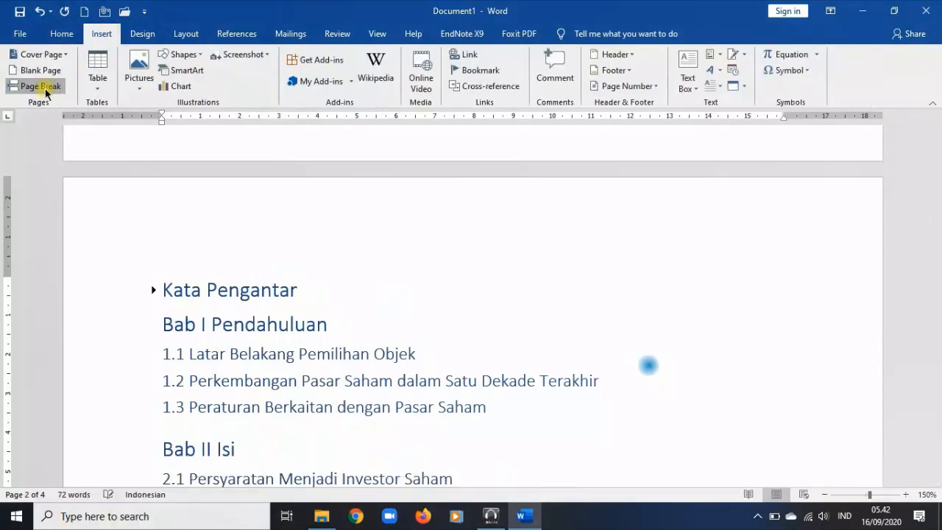
{"action": "left_click", "coordinate": [159, 324]}
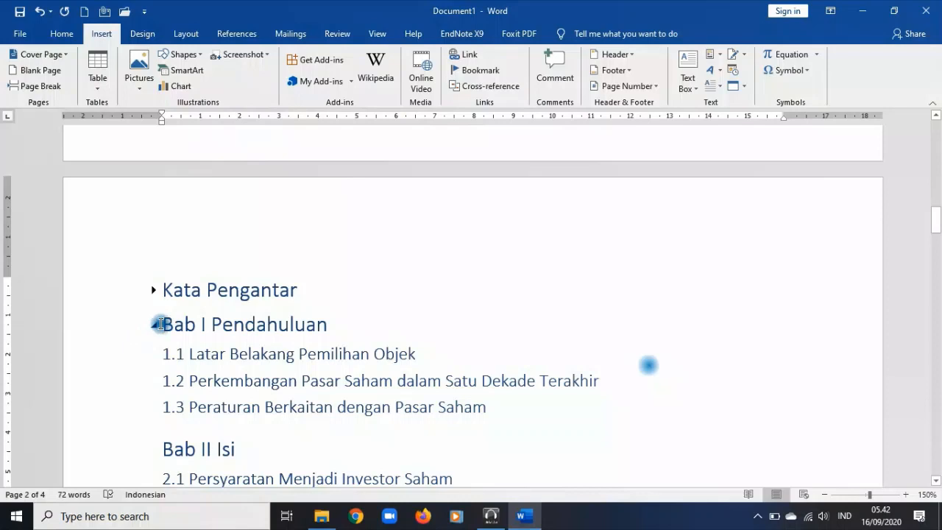
{"action": "key", "text": "Return"}
{"action": "left_click", "coordinate": [34, 88]}
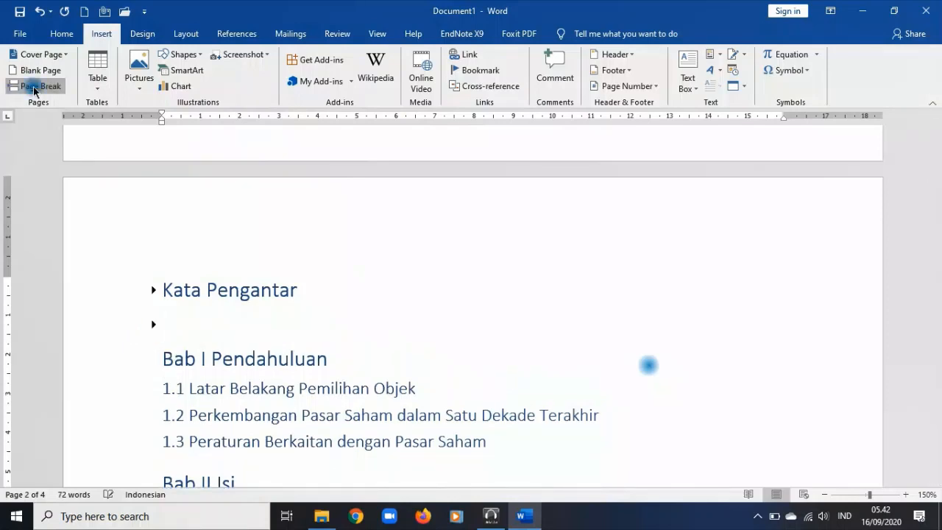
{"action": "scroll", "coordinate": [164, 335], "scroll_direction": "down", "scroll_amount": 1}
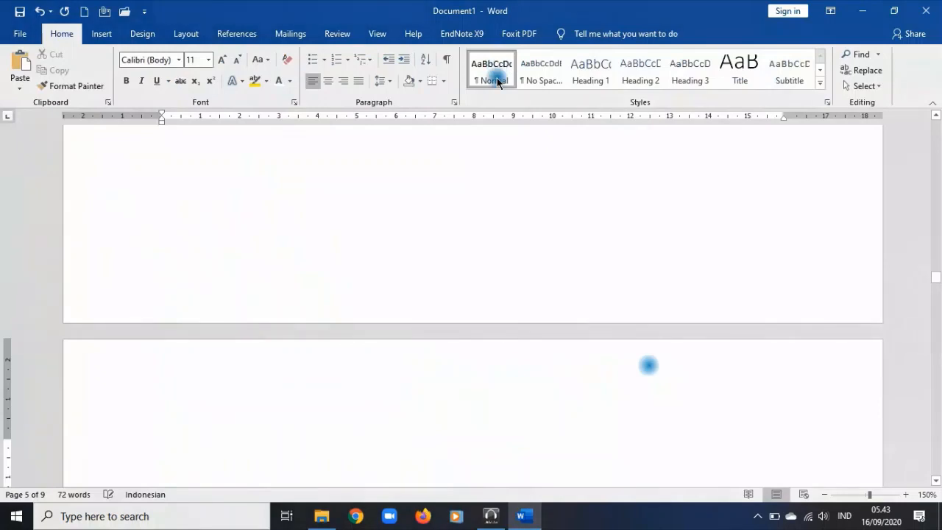
- Examine the page layout from the cover page through the "Kata Pengantar" page and the start of the following page
{"action": "scroll", "coordinate": [499, 172], "scroll_direction": "up", "scroll_amount": 1}
{"action": "scroll", "coordinate": [499, 173], "scroll_direction": "up", "scroll_amount": 5}
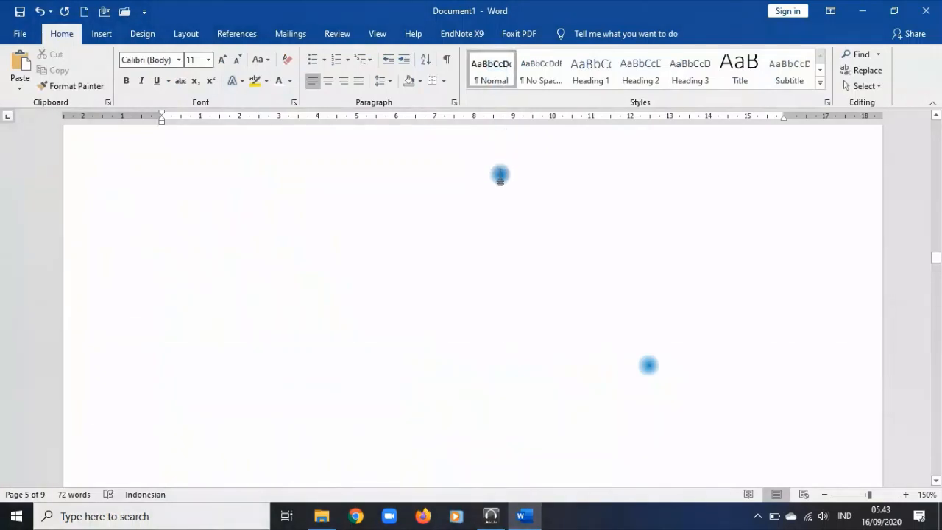
{"action": "scroll", "coordinate": [501, 177], "scroll_direction": "up", "scroll_amount": 4}
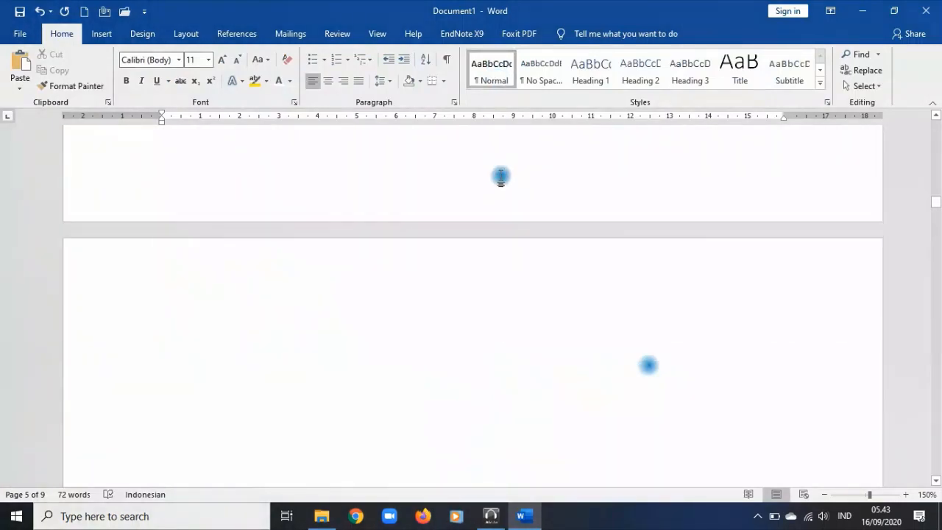
{"action": "scroll", "coordinate": [501, 177], "scroll_direction": "up", "scroll_amount": 6}
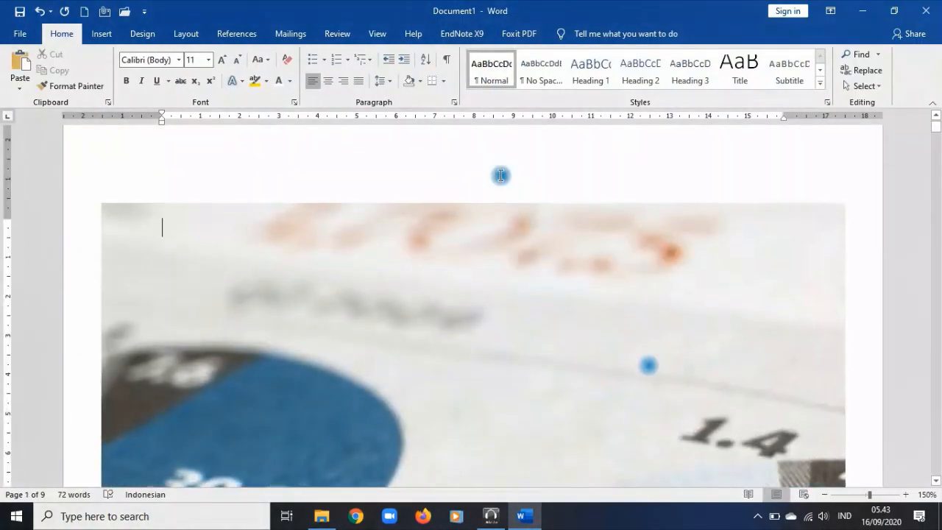
{"action": "scroll", "coordinate": [515, 227], "scroll_direction": "down", "scroll_amount": 7}
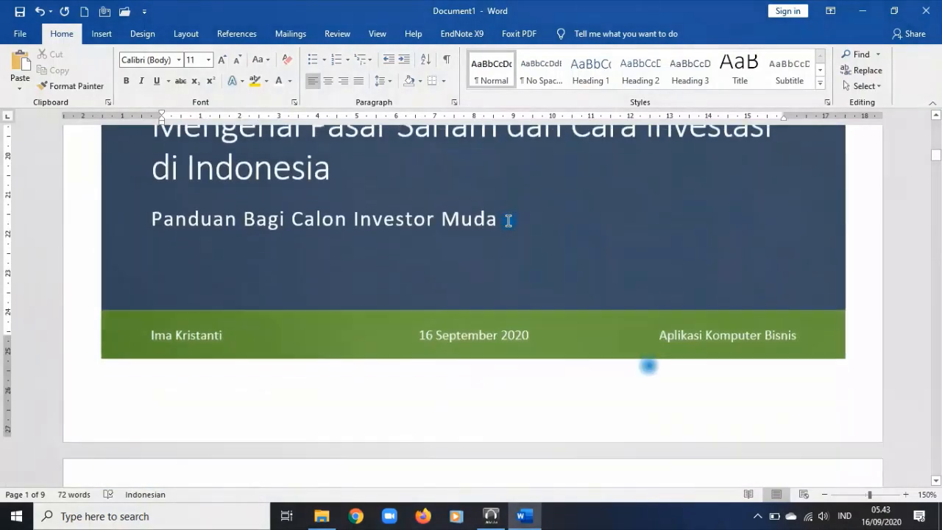
{"action": "scroll", "coordinate": [525, 230], "scroll_direction": "down", "scroll_amount": 1}
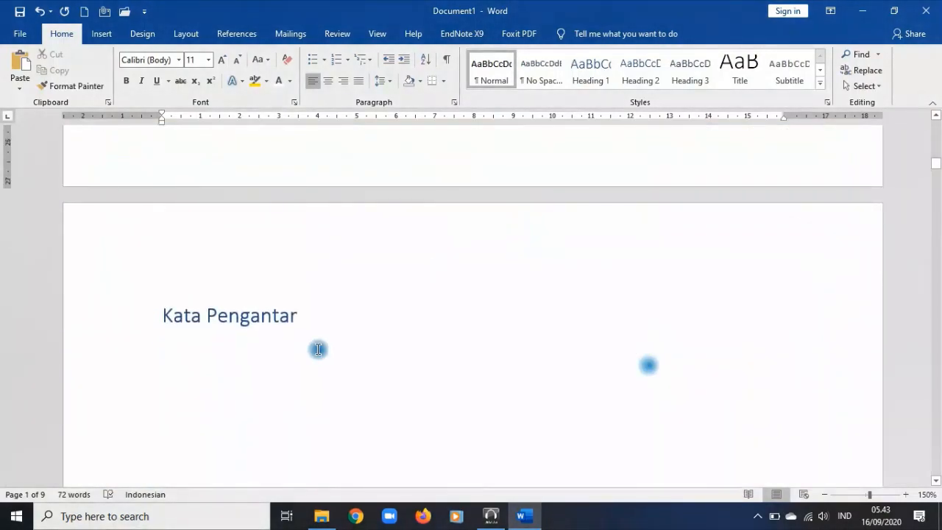
{"action": "left_click", "coordinate": [293, 318]}
{"action": "left_click", "coordinate": [254, 361]}
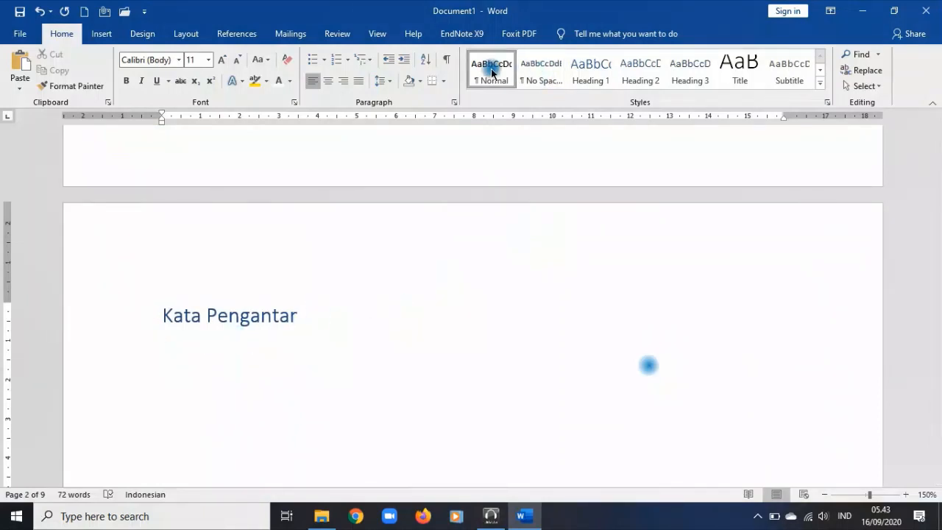
{"action": "scroll", "coordinate": [258, 383], "scroll_direction": "down", "scroll_amount": 1}
{"action": "scroll", "coordinate": [267, 372], "scroll_direction": "up", "scroll_amount": 4}
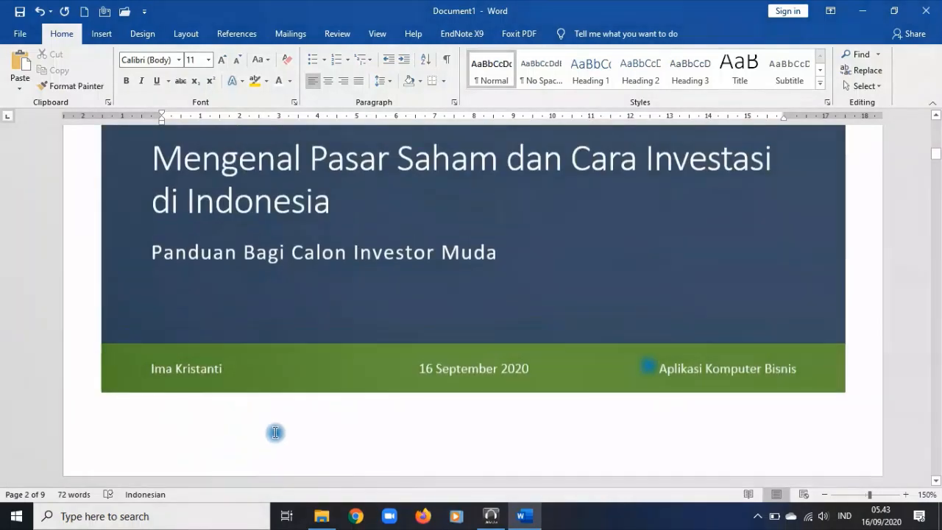
{"action": "scroll", "coordinate": [275, 433], "scroll_direction": "down", "scroll_amount": 5}
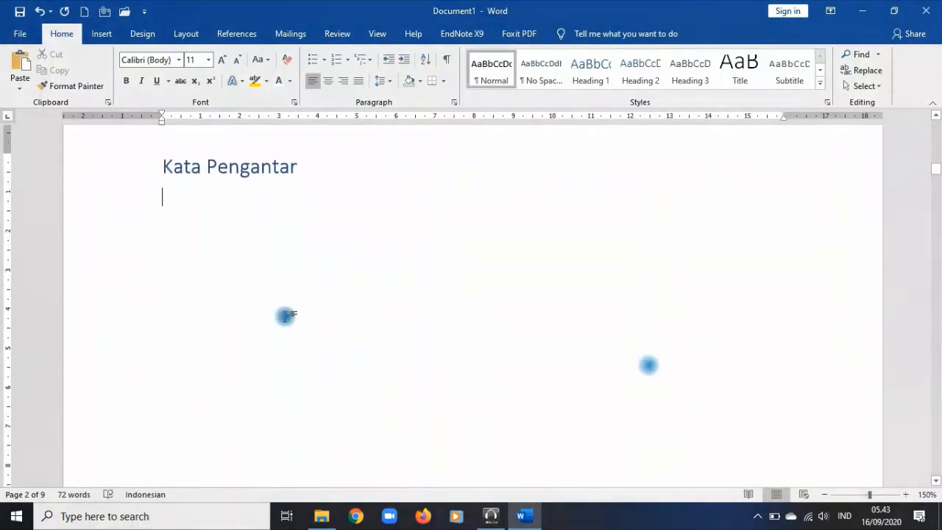
{"action": "scroll", "coordinate": [285, 316], "scroll_direction": "down", "scroll_amount": 3}
{"action": "scroll", "coordinate": [285, 315], "scroll_direction": "down", "scroll_amount": 10}
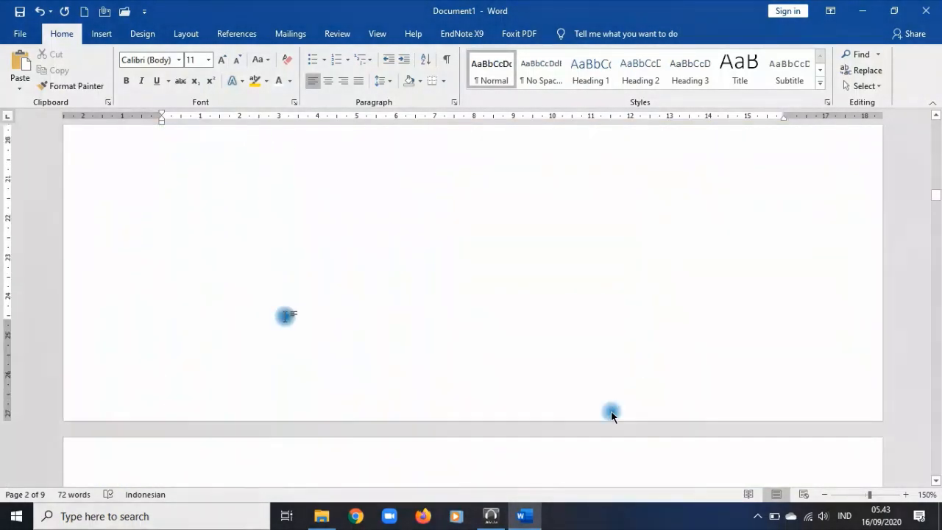
{"action": "scroll", "coordinate": [285, 316], "scroll_direction": "up", "scroll_amount": 1}
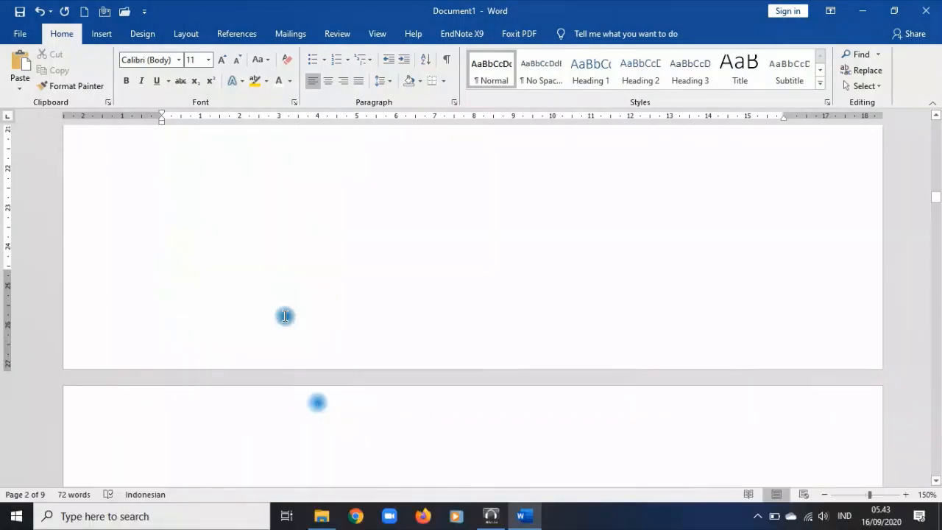
{"action": "scroll", "coordinate": [383, 210], "scroll_direction": "up", "scroll_amount": 20}
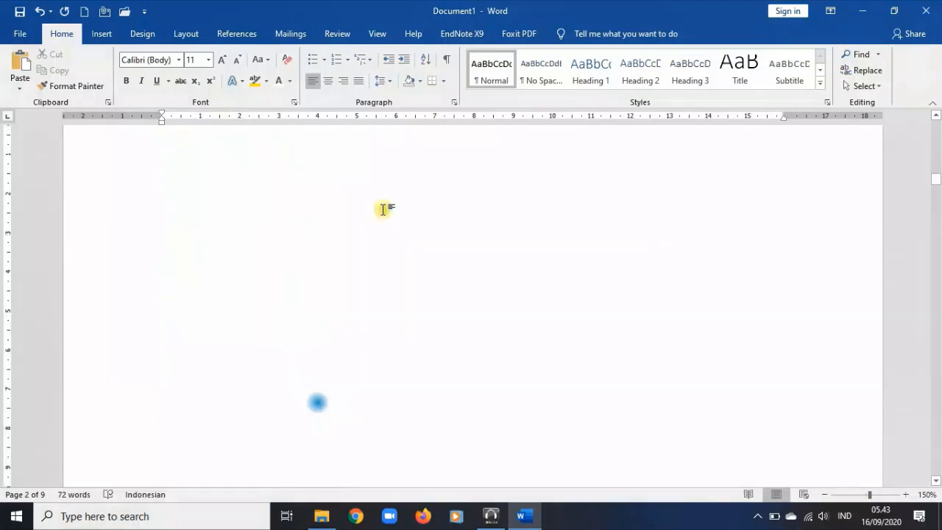
- Insert page numbers in the page margins using the "Vertical, Right" design, starting from the cover page
{"action": "double_click", "coordinate": [383, 210]}
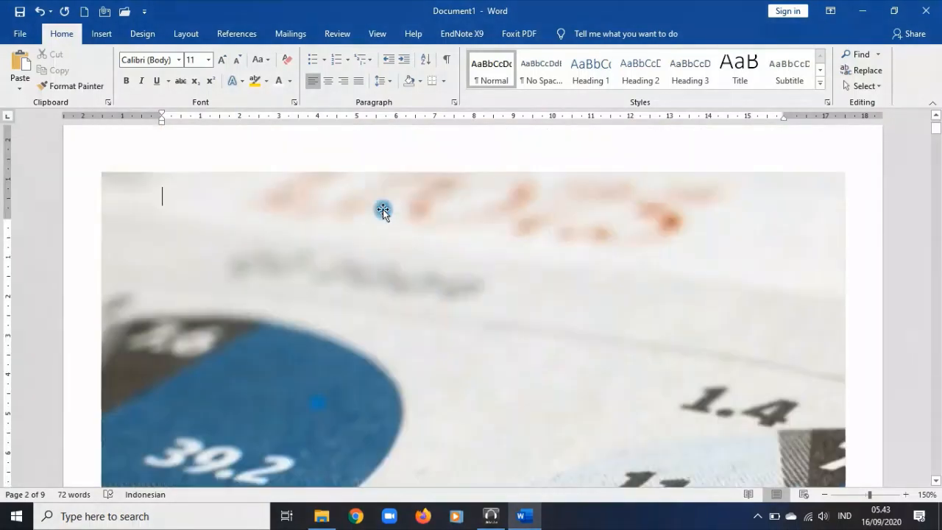
{"action": "scroll", "coordinate": [383, 210], "scroll_direction": "up", "scroll_amount": 1}
{"action": "left_click", "coordinate": [102, 34]}
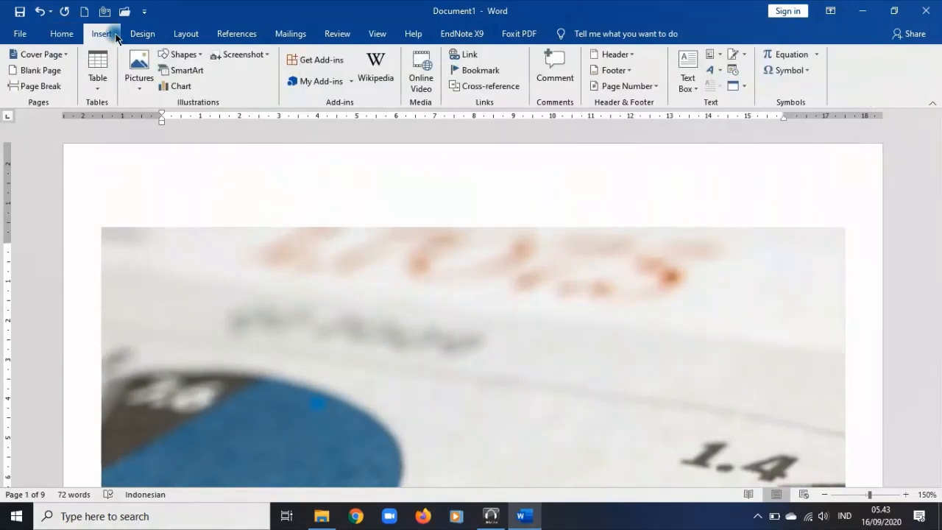
{"action": "left_click", "coordinate": [653, 89]}
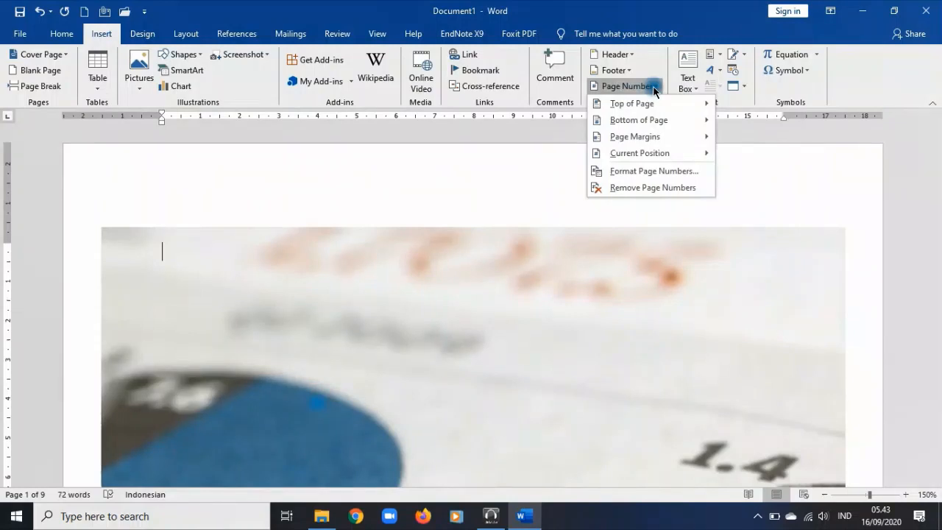
{"action": "mouse_move", "coordinate": [669, 137]}
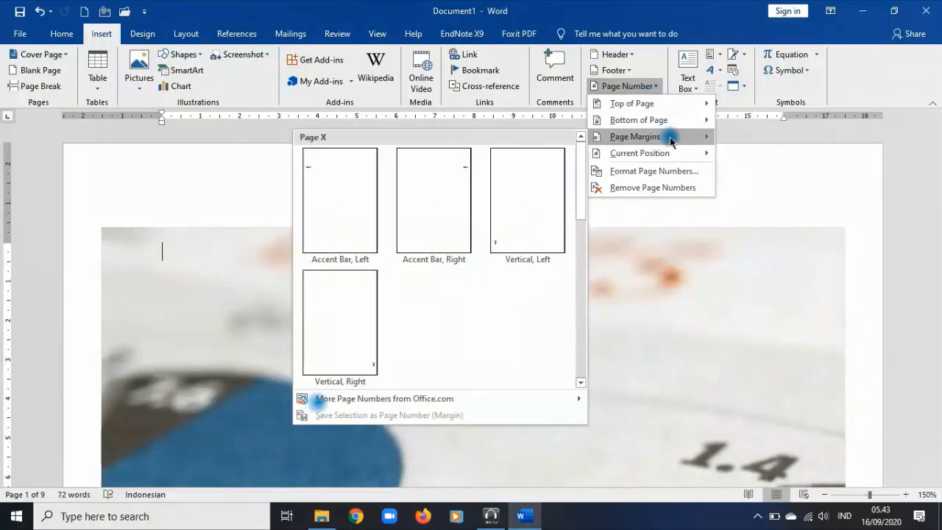
{"action": "left_click", "coordinate": [350, 329]}
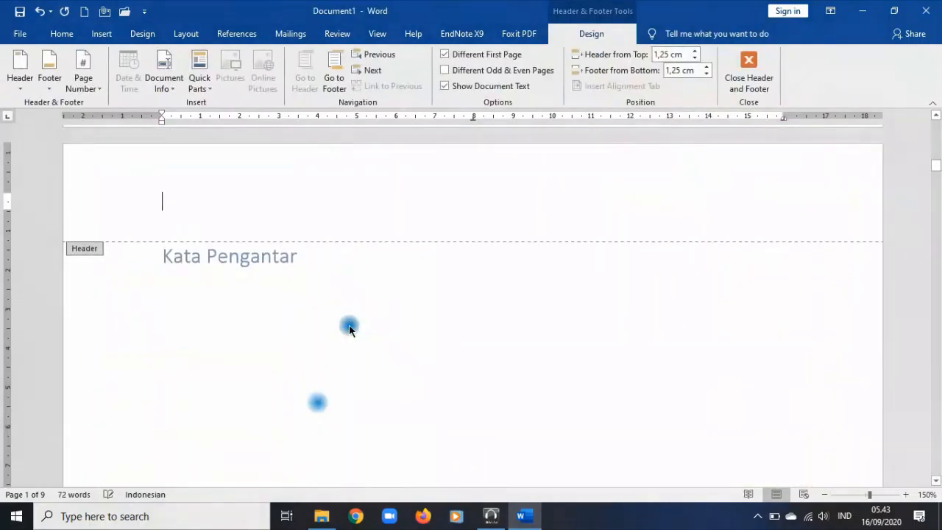
- Examine the page numbering on the cover page and the "Kata Pengantar" page, along with the Different First Page option
{"action": "scroll", "coordinate": [523, 294], "scroll_direction": "up", "scroll_amount": 3}
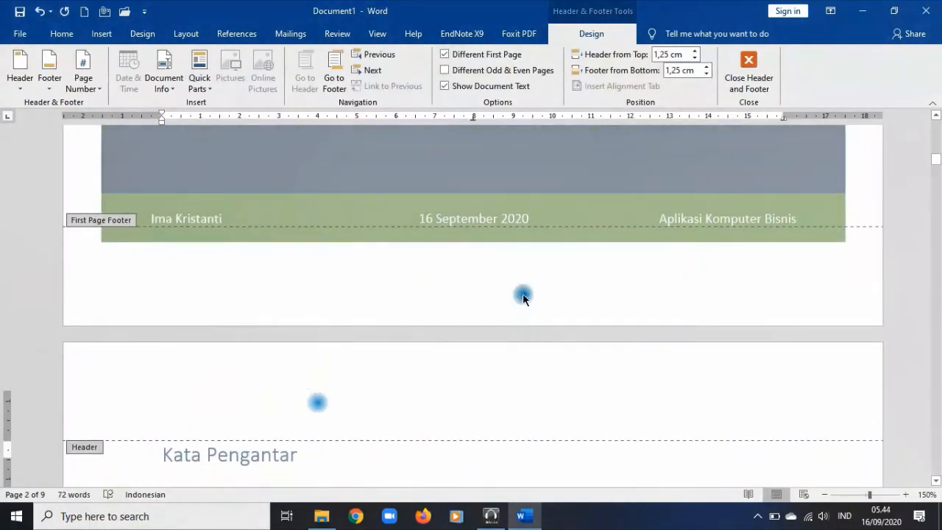
{"action": "scroll", "coordinate": [523, 295], "scroll_direction": "up", "scroll_amount": 1}
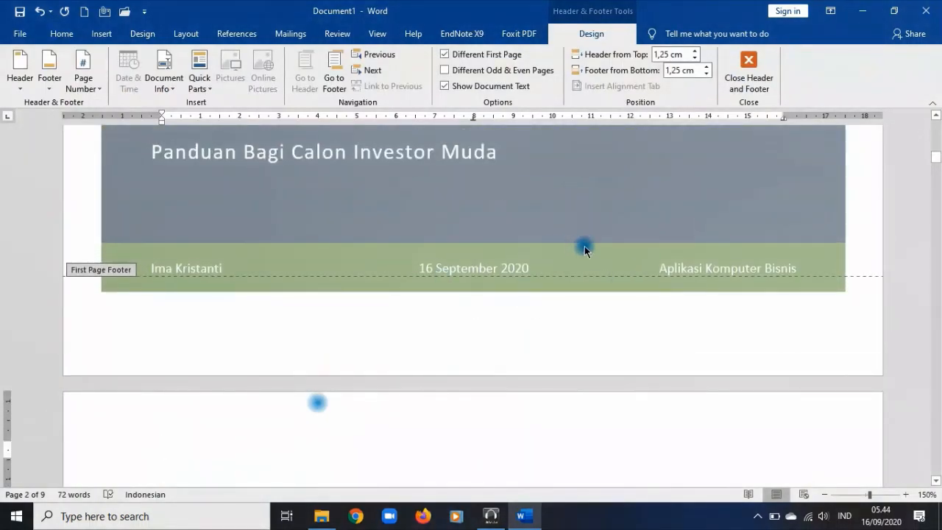
{"action": "scroll", "coordinate": [582, 244], "scroll_direction": "down", "scroll_amount": 15}
{"action": "scroll", "coordinate": [633, 394], "scroll_direction": "down", "scroll_amount": 3}
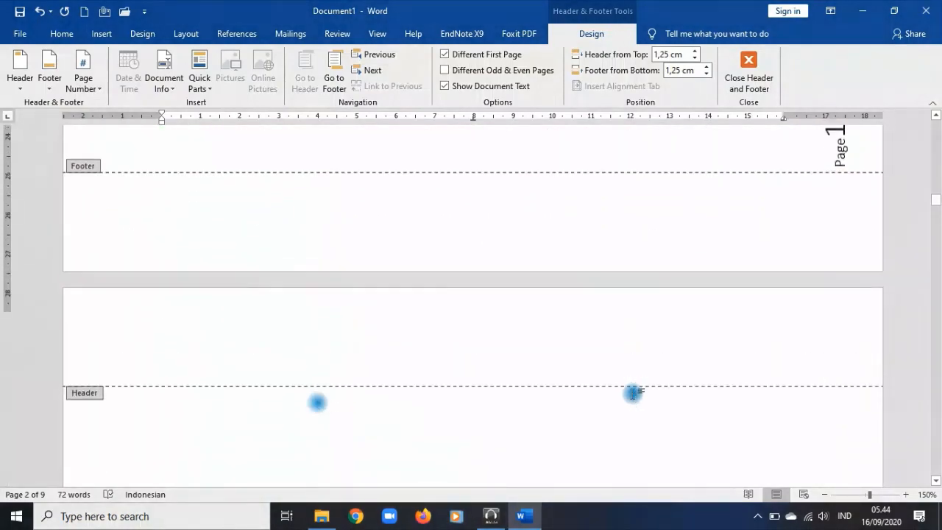
{"action": "scroll", "coordinate": [631, 393], "scroll_direction": "up", "scroll_amount": 1}
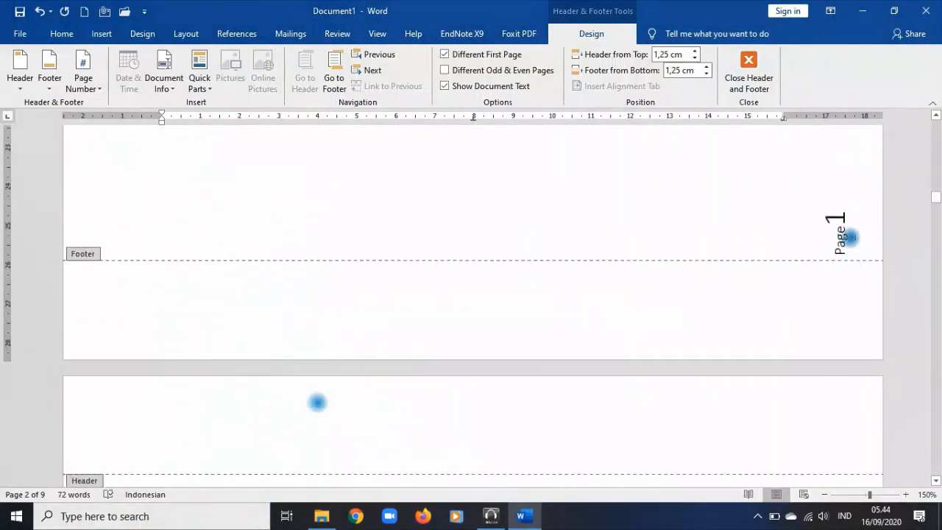
{"action": "scroll", "coordinate": [887, 296], "scroll_direction": "up", "scroll_amount": 12}
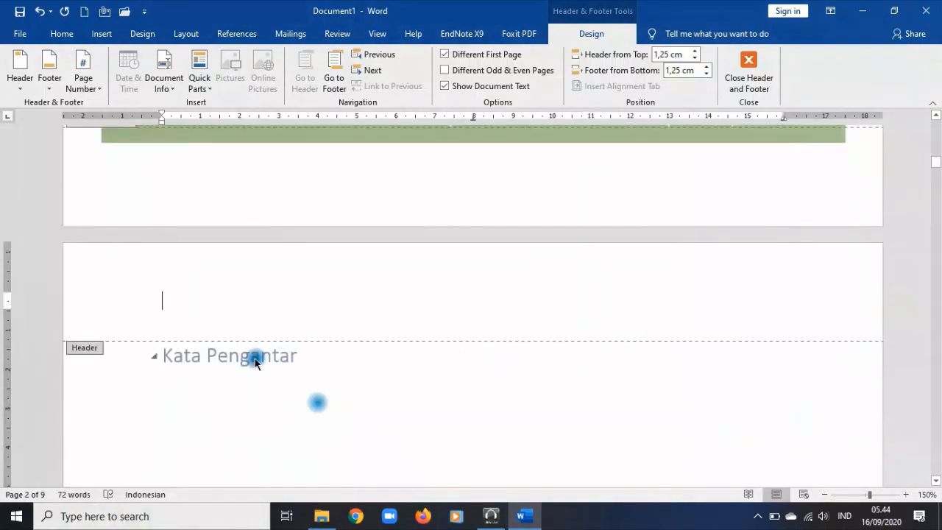
{"action": "scroll", "coordinate": [883, 359], "scroll_direction": "down", "scroll_amount": 12}
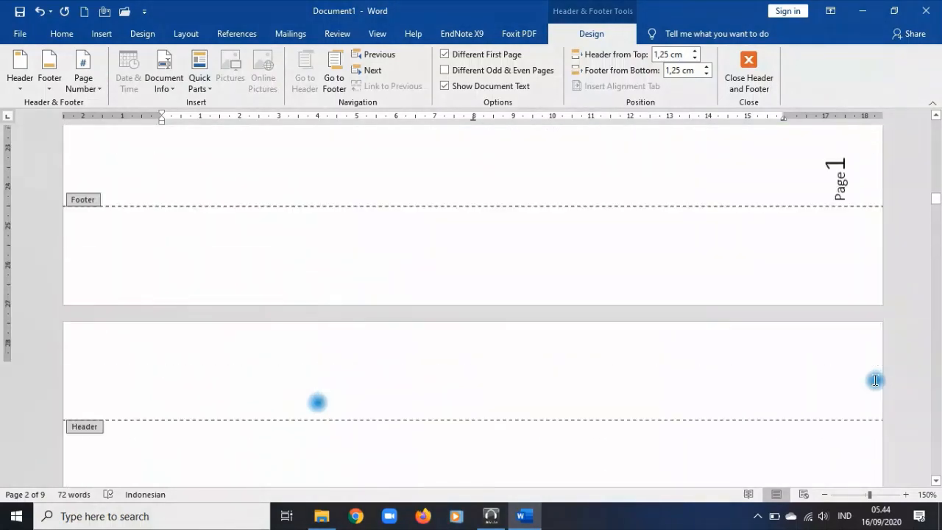
{"action": "scroll", "coordinate": [875, 378], "scroll_direction": "up", "scroll_amount": 1}
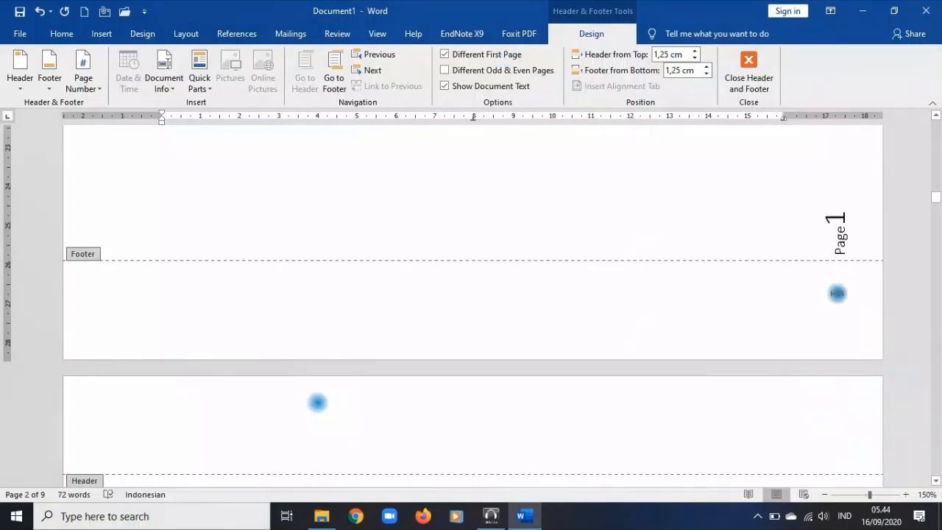
{"action": "scroll", "coordinate": [810, 341], "scroll_direction": "up", "scroll_amount": 10}
{"action": "scroll", "coordinate": [628, 346], "scroll_direction": "down", "scroll_amount": 4}
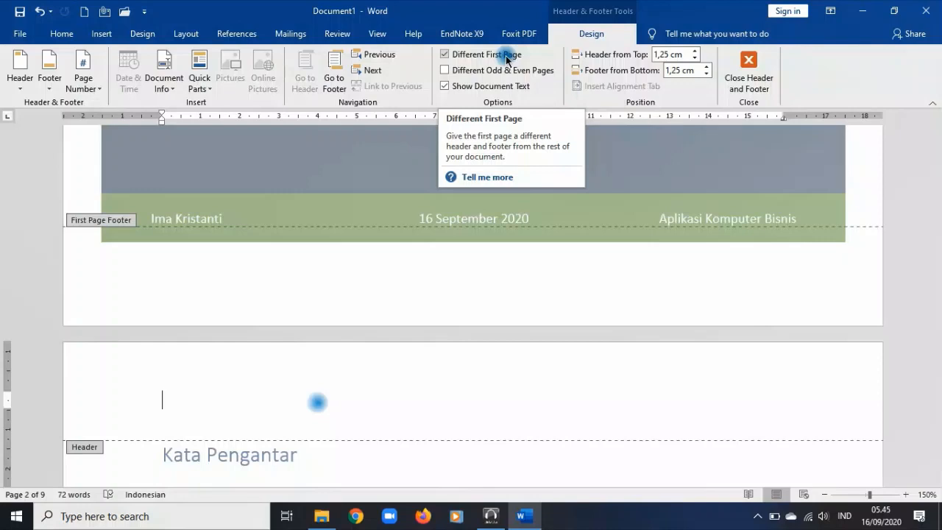
{"action": "scroll", "coordinate": [580, 337], "scroll_direction": "down", "scroll_amount": 10}
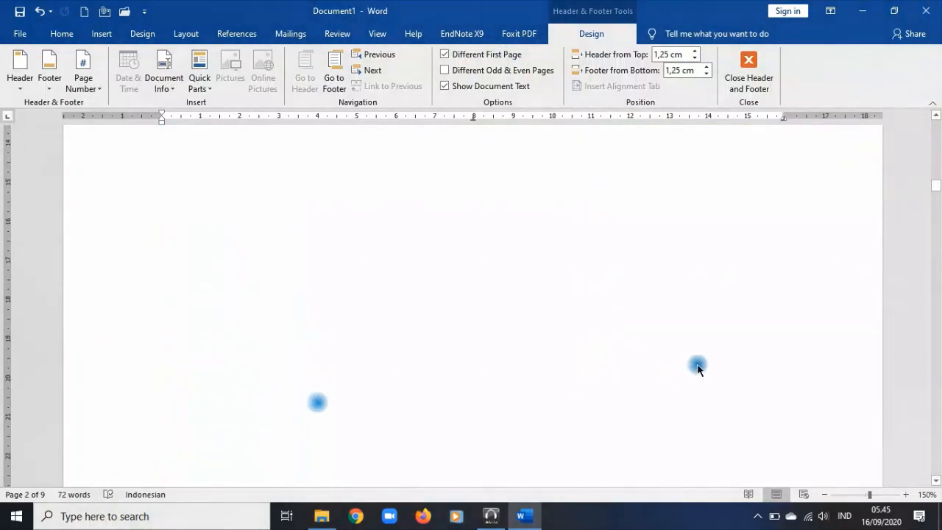
{"action": "scroll", "coordinate": [698, 368], "scroll_direction": "down", "scroll_amount": 5}
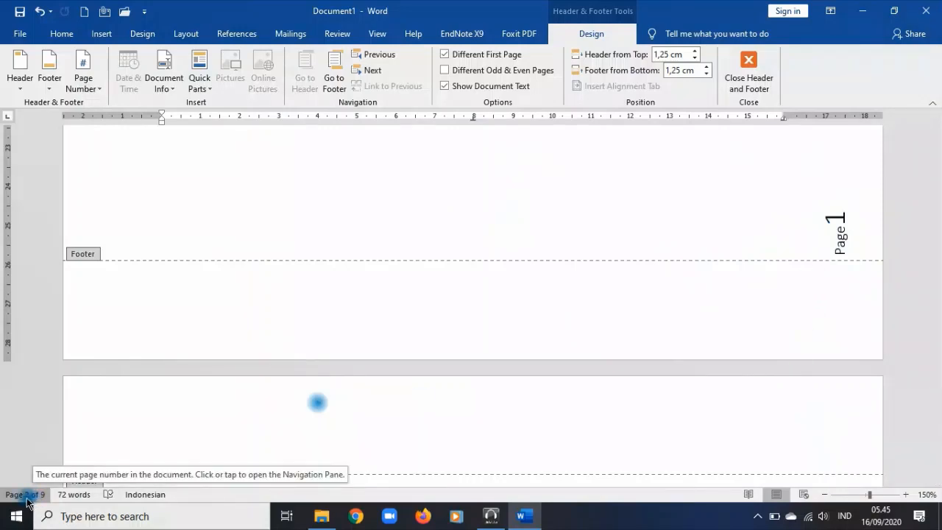
- Leave header and footer editing and apply the last custom page margins: top 3 cm, bottom 3 cm, left 4 cm, right 3 cm
{"action": "key", "text": "Escape"}
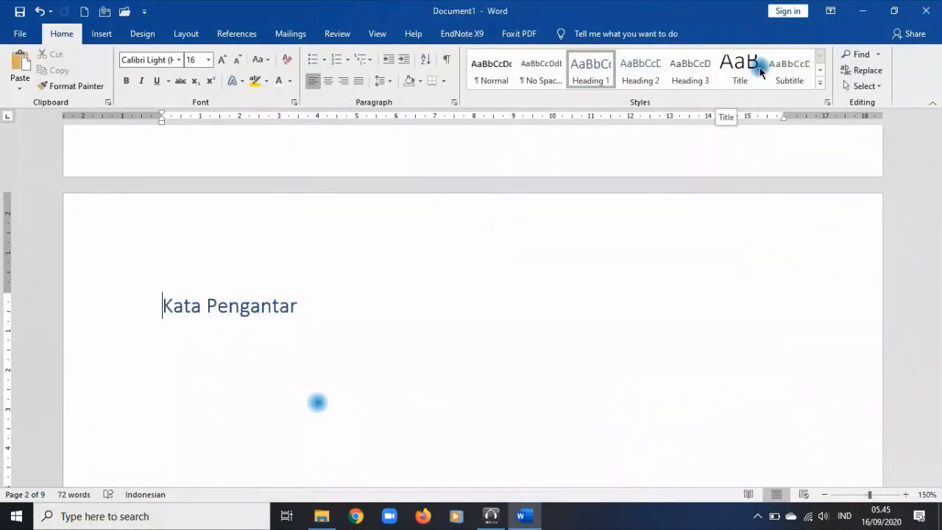
{"action": "scroll", "coordinate": [866, 339], "scroll_direction": "down", "scroll_amount": 12}
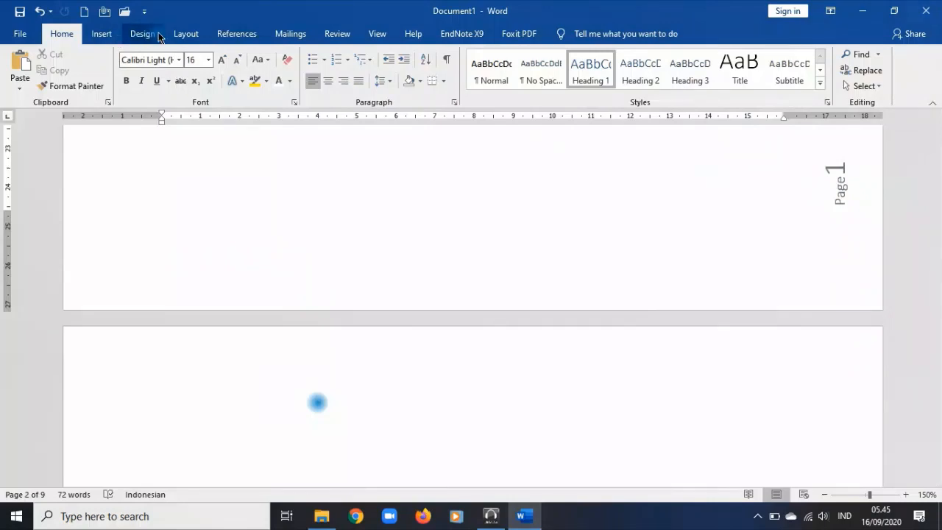
{"action": "left_click", "coordinate": [181, 37]}
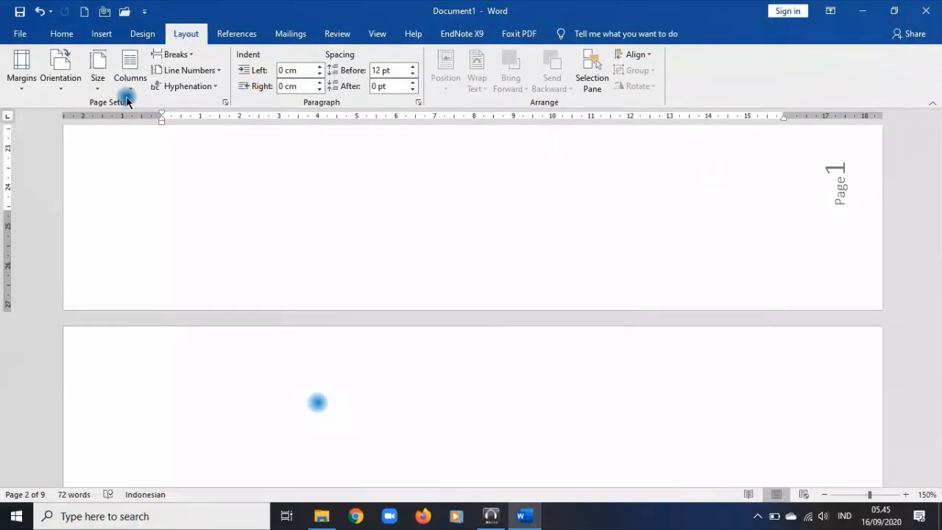
{"action": "left_click", "coordinate": [21, 74]}
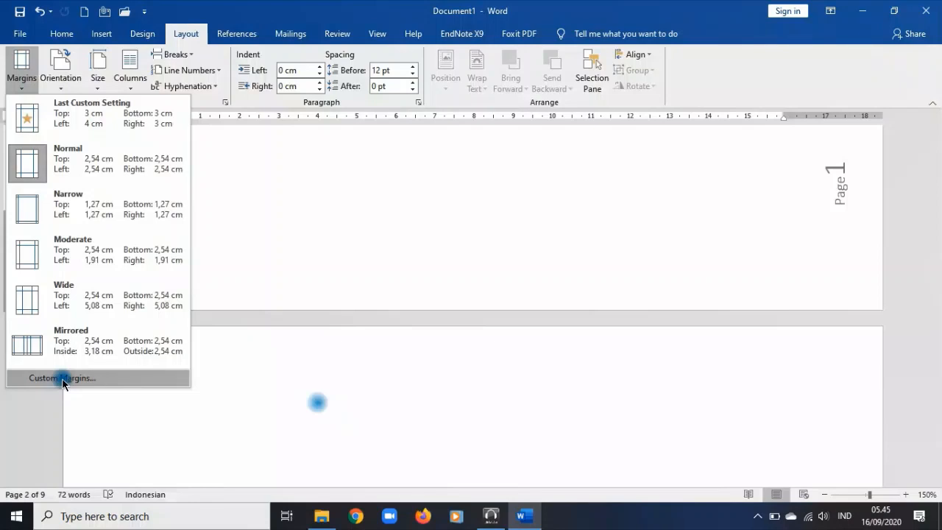
{"action": "left_click", "coordinate": [99, 129]}
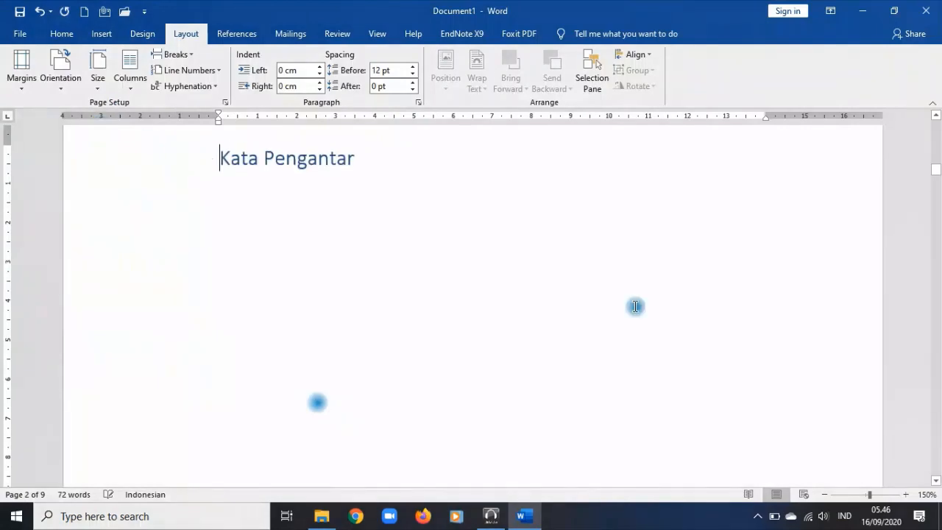
- Examine the position of the vertical page number relative to the margins on the "Kata Pengantar" page
{"action": "scroll", "coordinate": [793, 421], "scroll_direction": "down", "scroll_amount": 5}
{"action": "scroll", "coordinate": [793, 420], "scroll_direction": "down", "scroll_amount": 5}
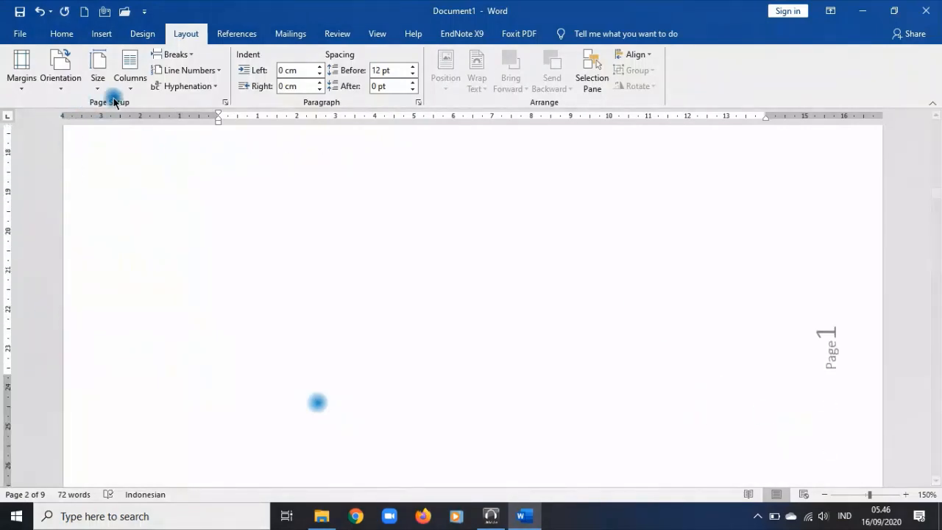
{"action": "scroll", "coordinate": [599, 286], "scroll_direction": "down", "scroll_amount": 3}
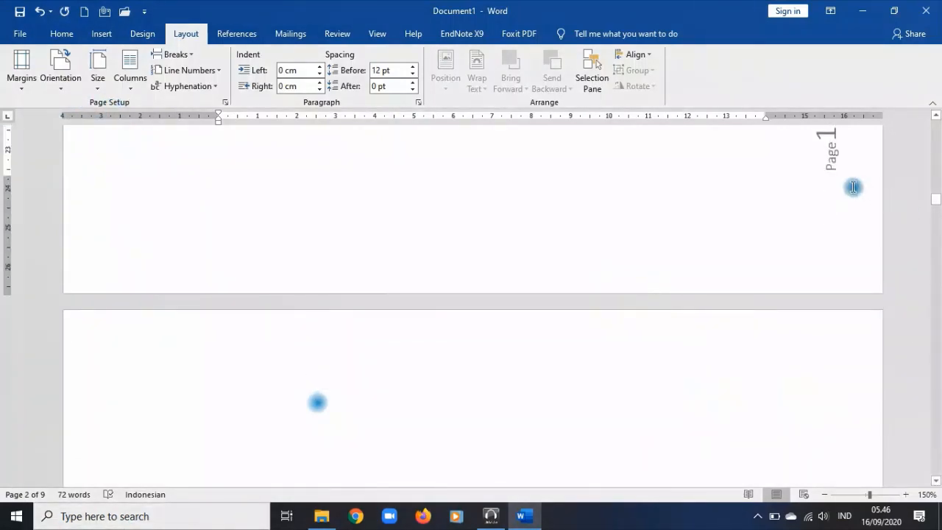
{"action": "left_click", "coordinate": [836, 167]}
{"action": "scroll", "coordinate": [854, 320], "scroll_direction": "down", "scroll_amount": 12}
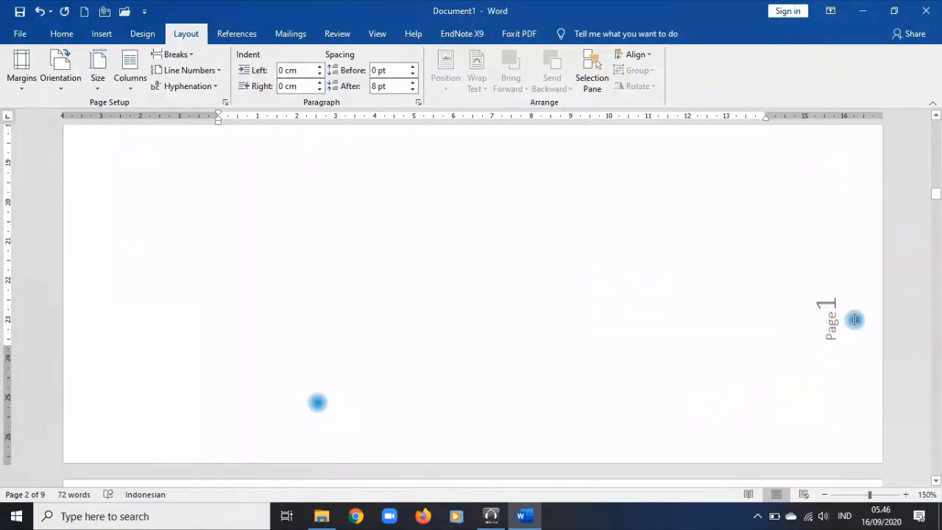
{"action": "scroll", "coordinate": [858, 275], "scroll_direction": "up", "scroll_amount": 3}
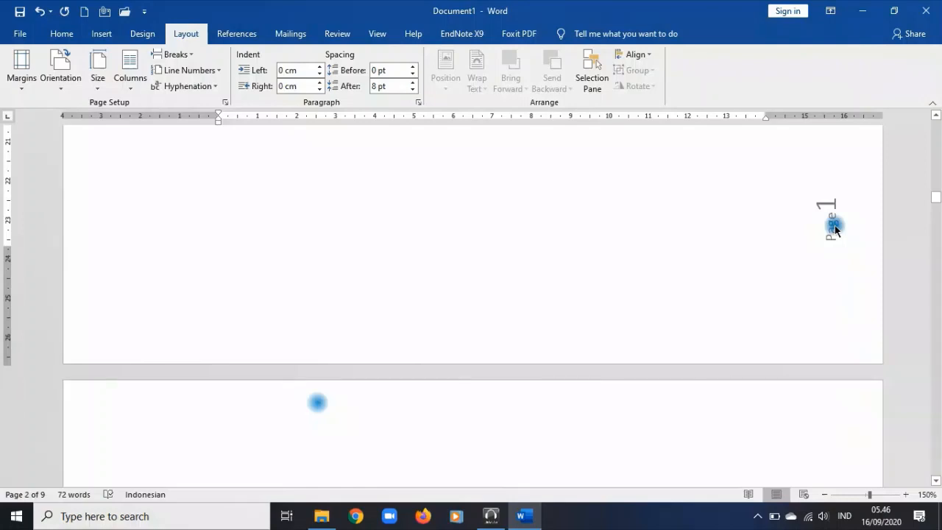
{"action": "double_click", "coordinate": [835, 225]}
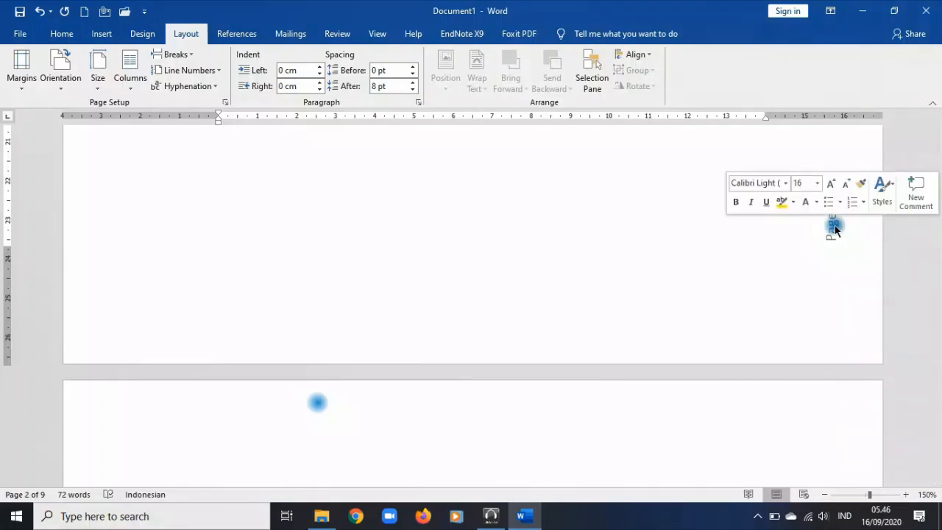
{"action": "scroll", "coordinate": [835, 227], "scroll_direction": "down", "scroll_amount": 10}
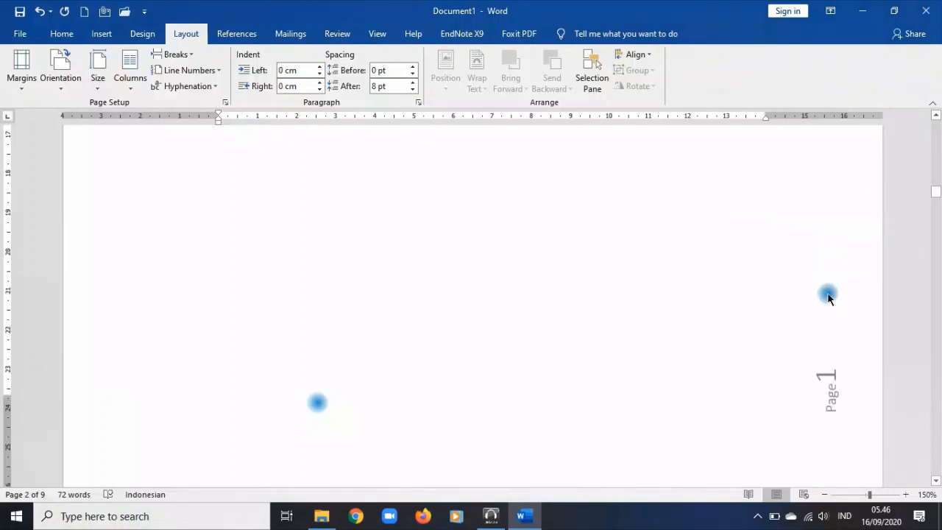
- Open the header and footer for editing and set both the header-from-top and footer-from-bottom distances to 2 cm
{"action": "double_click", "coordinate": [810, 232]}
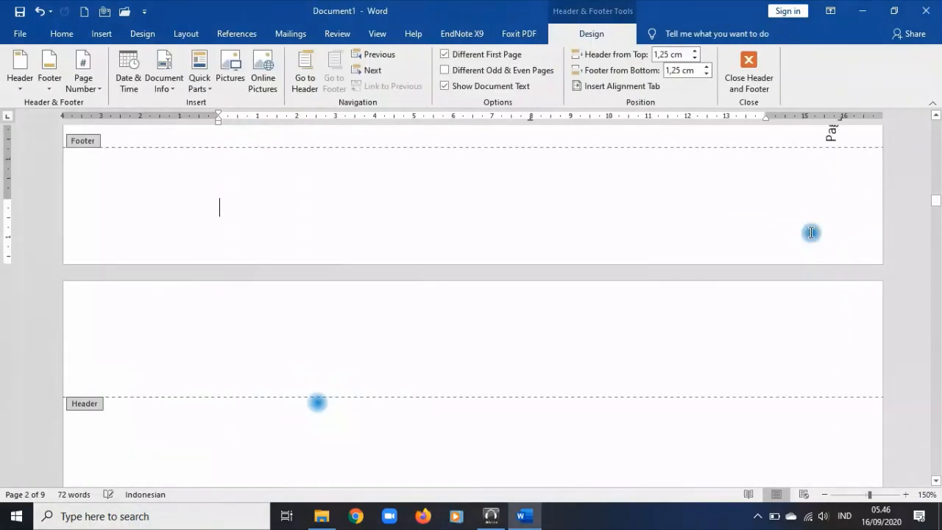
{"action": "scroll", "coordinate": [811, 233], "scroll_direction": "up", "scroll_amount": 3}
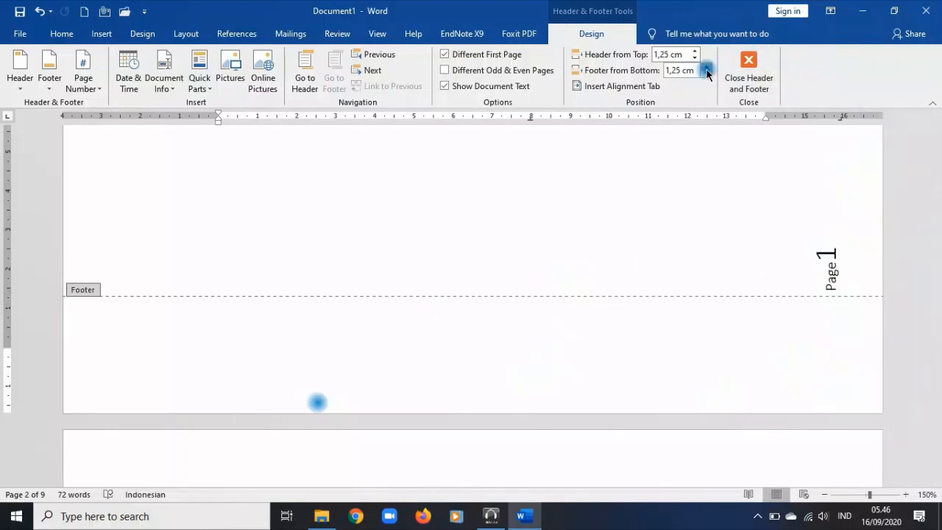
{"action": "left_click", "coordinate": [675, 51]}
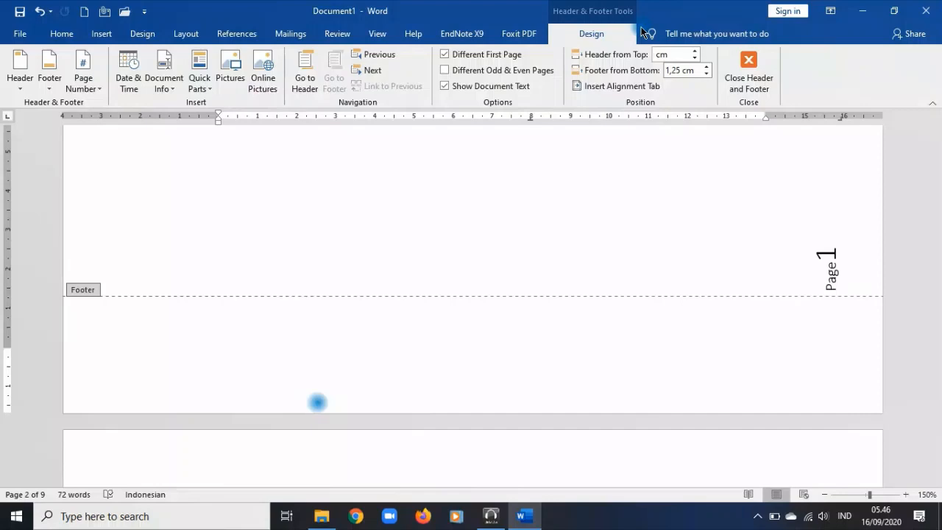
{"action": "left_click", "coordinate": [680, 71]}
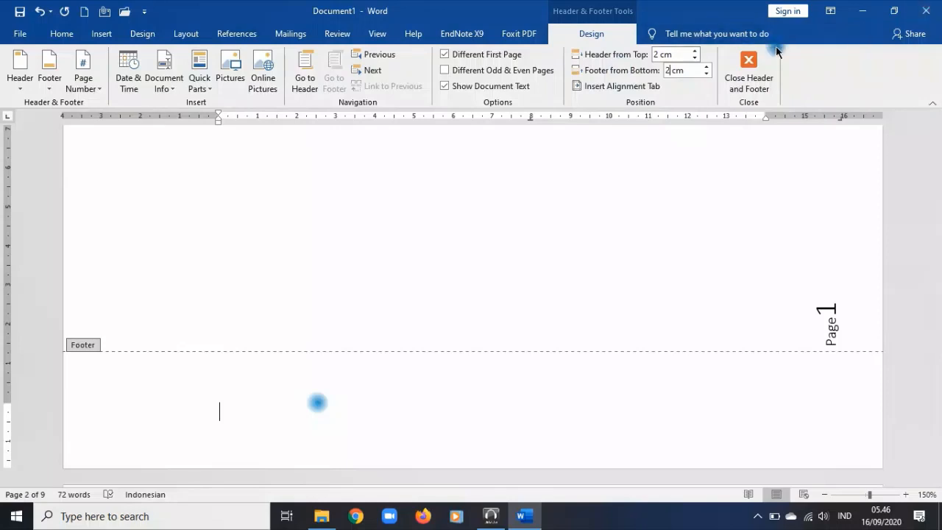
- Close the footer editing and copy the title "Mengenal Pasar Saham dan Cara Investasi di Indonesia" from the cover page
{"action": "left_click", "coordinate": [750, 73]}
{"action": "scroll", "coordinate": [773, 169], "scroll_direction": "up", "scroll_amount": 3}
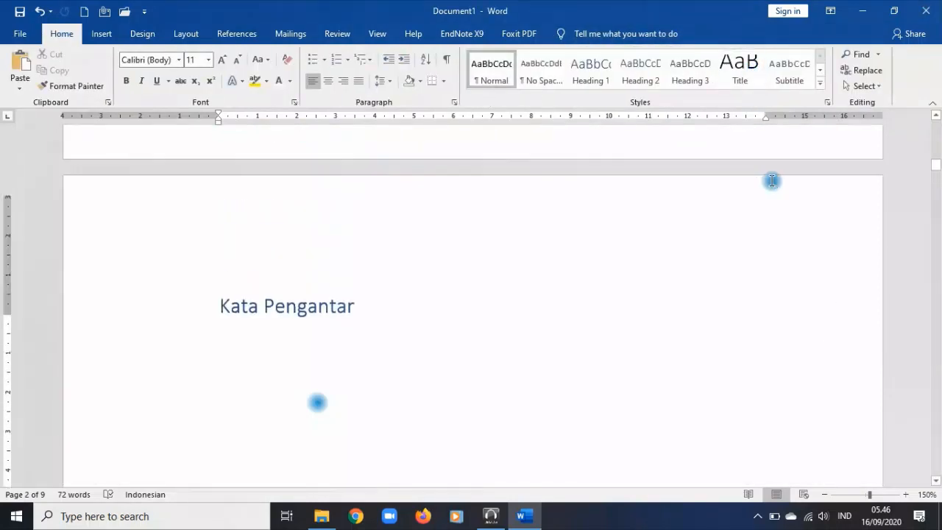
{"action": "scroll", "coordinate": [769, 221], "scroll_direction": "up", "scroll_amount": 5}
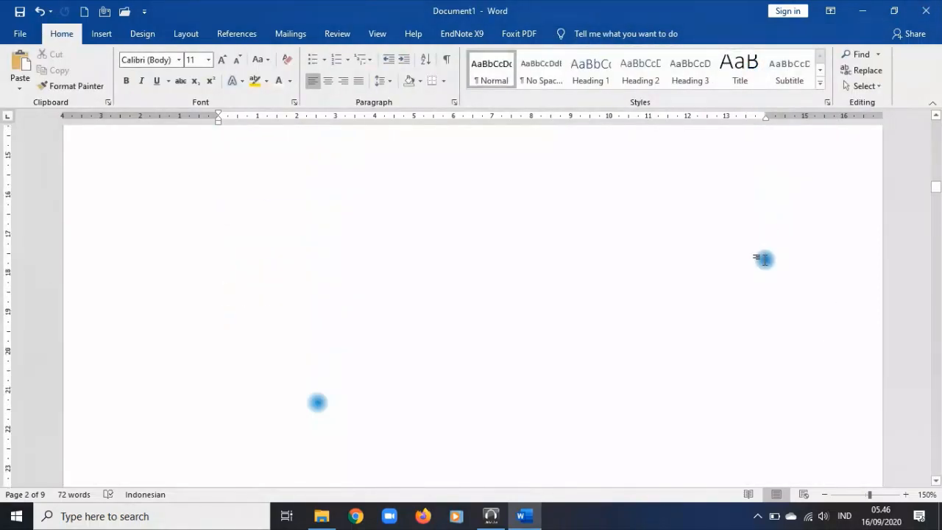
{"action": "scroll", "coordinate": [764, 258], "scroll_direction": "down", "scroll_amount": 2}
{"action": "scroll", "coordinate": [820, 223], "scroll_direction": "up", "scroll_amount": 14}
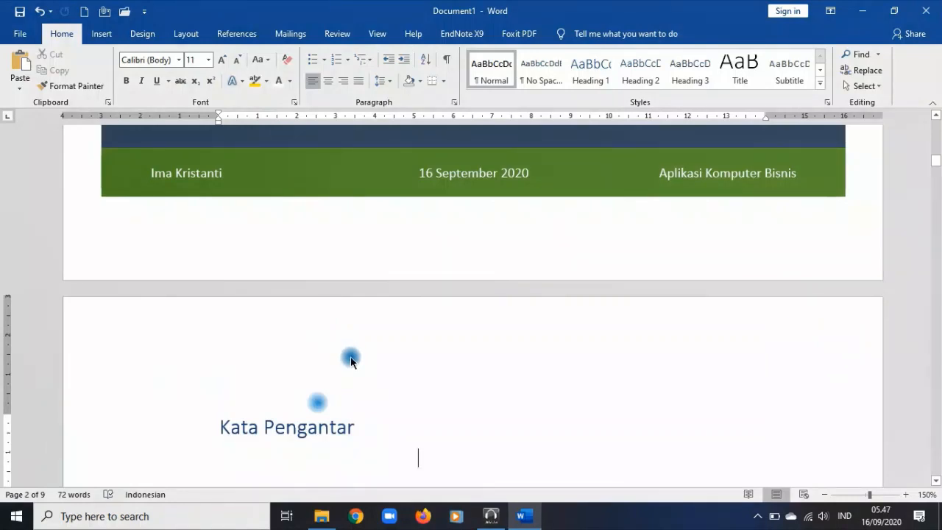
{"action": "scroll", "coordinate": [351, 357], "scroll_direction": "up", "scroll_amount": 5}
{"action": "left_click_drag", "start_coordinate": [329, 307], "coordinate": [151, 267]}
{"action": "key", "text": "ctrl+c"}
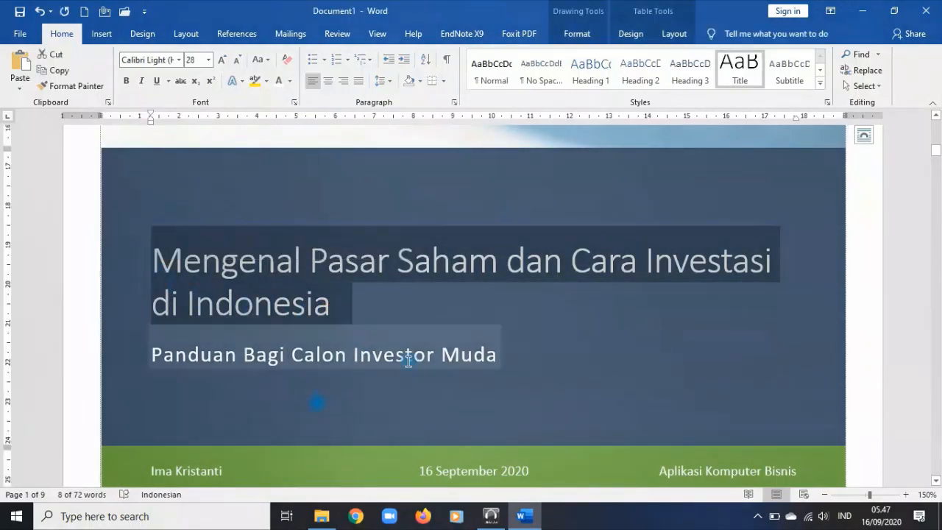
- Open the header of the "Kata Pengantar" page for editing
{"action": "scroll", "coordinate": [406, 346], "scroll_direction": "down", "scroll_amount": 4}
{"action": "left_click", "coordinate": [329, 315]}
{"action": "double_click", "coordinate": [329, 313]}
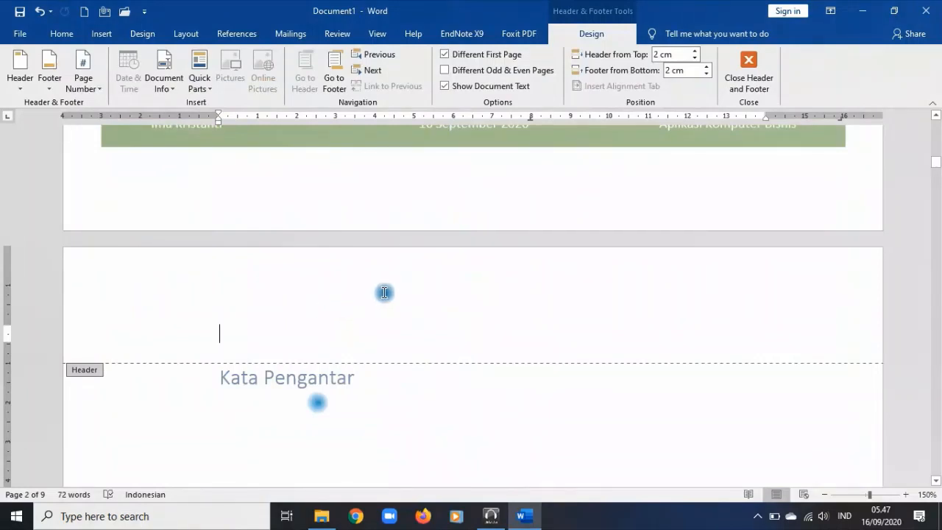
{"action": "left_click", "coordinate": [22, 80]}
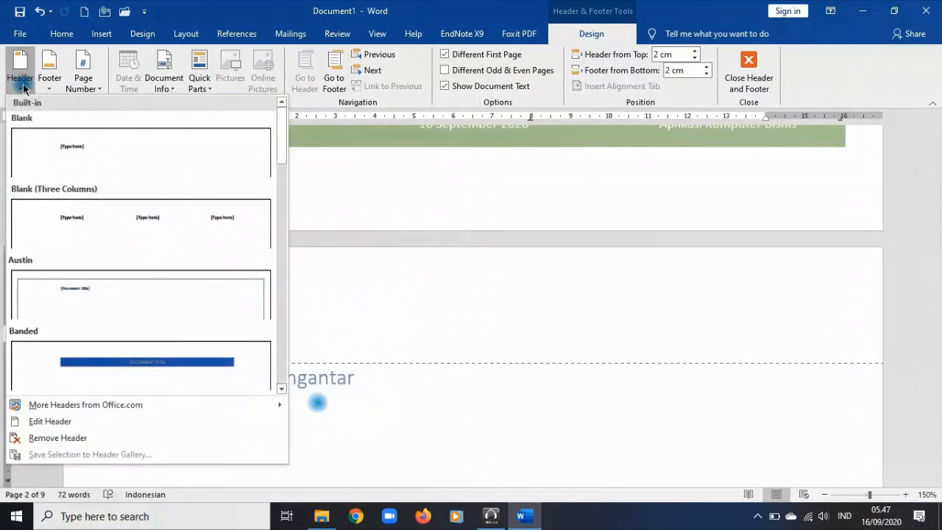
{"action": "left_click", "coordinate": [50, 421]}
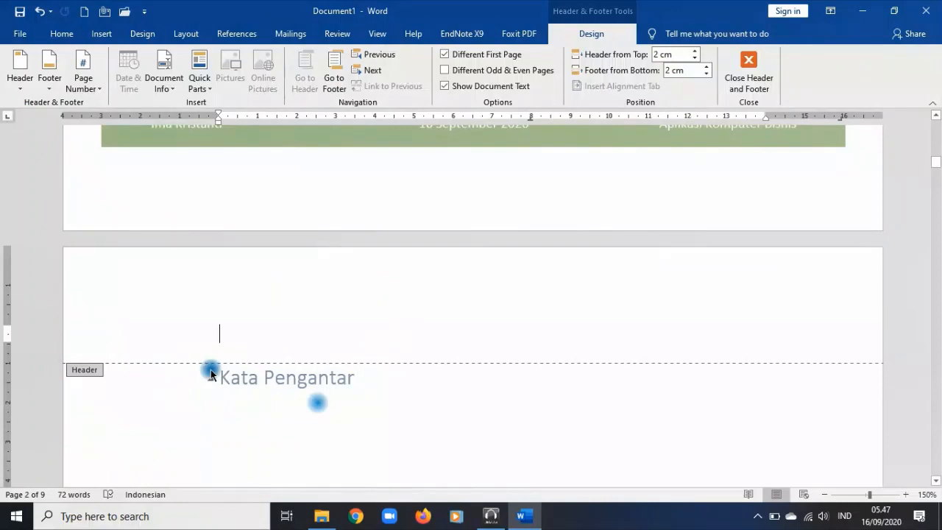
- Paste the copied title into the header and remove the indent in front of it
{"action": "key", "text": "ctrl+v"}
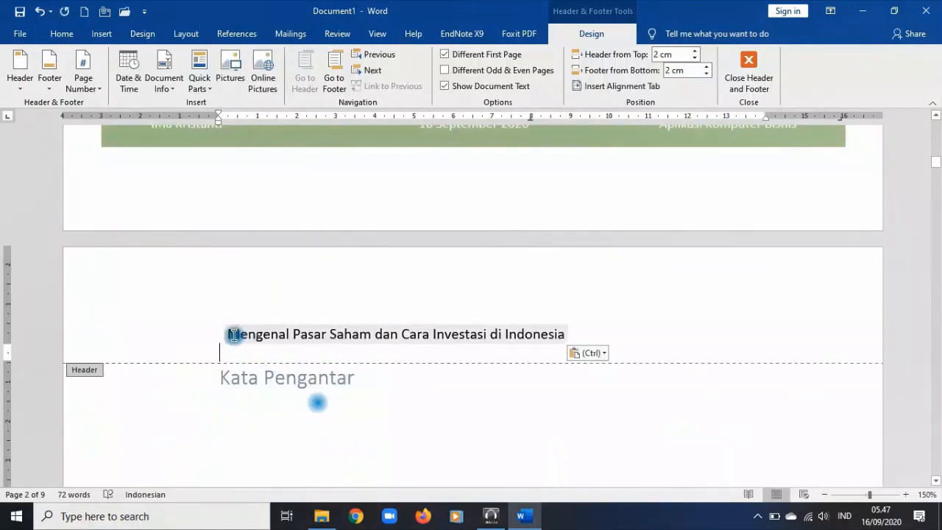
{"action": "left_click", "coordinate": [233, 334]}
{"action": "key", "text": "BackSpace"}
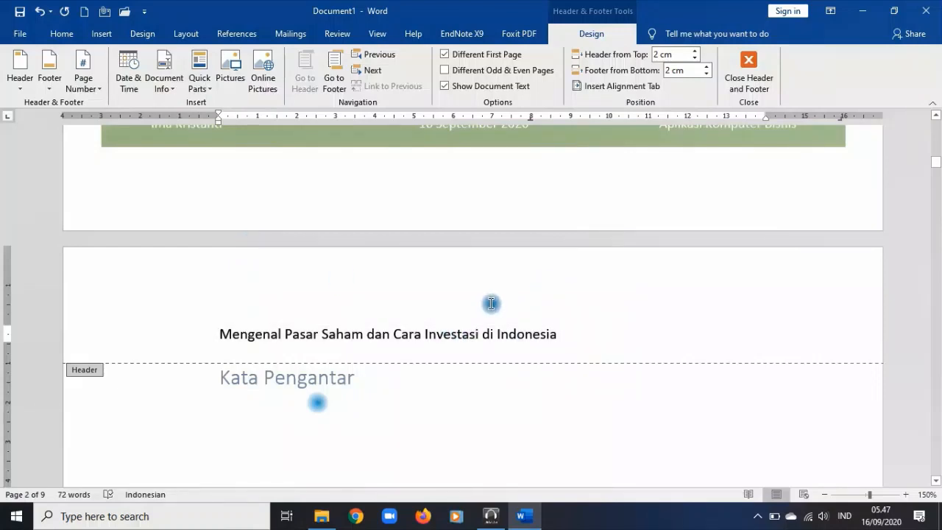
{"action": "left_click", "coordinate": [124, 334]}
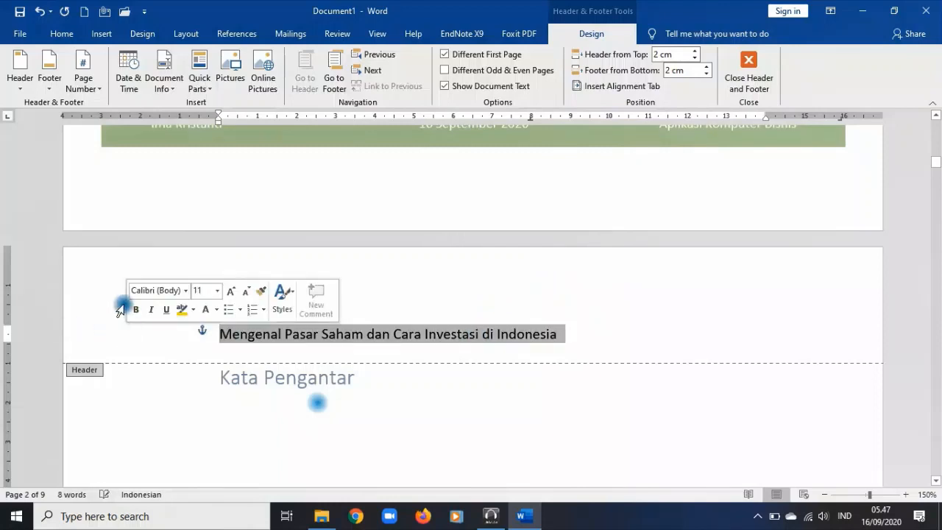
{"action": "left_click", "coordinate": [61, 34]}
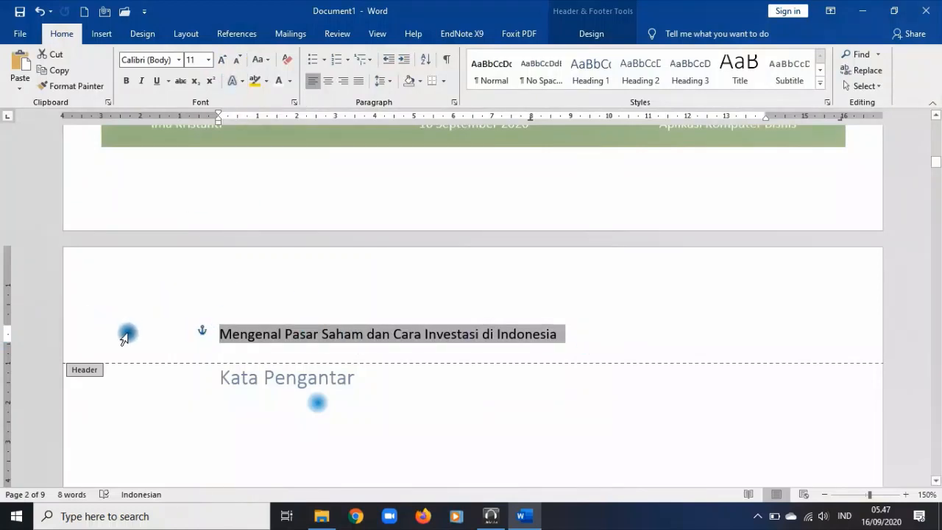
{"action": "left_click", "coordinate": [665, 326]}
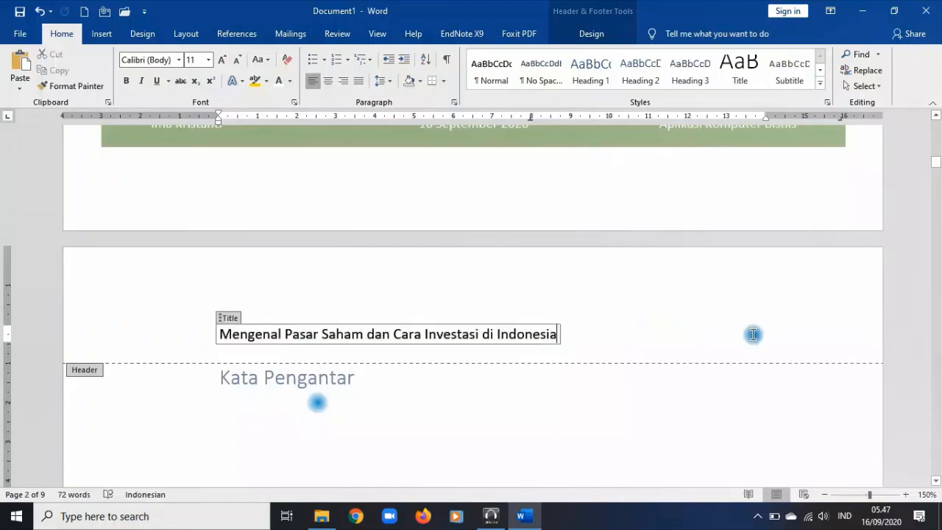
- Copy the title from the header, and undo its indent removal and the earlier paste
{"action": "left_click", "coordinate": [237, 322]}
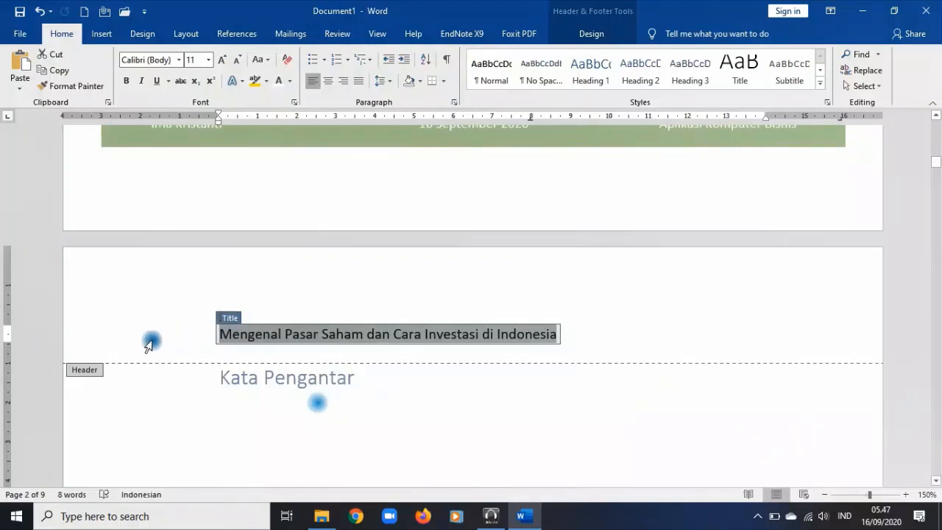
{"action": "left_click", "coordinate": [152, 340]}
{"action": "key", "text": "ctrl+c"}
{"action": "key", "text": "ctrl+z"}
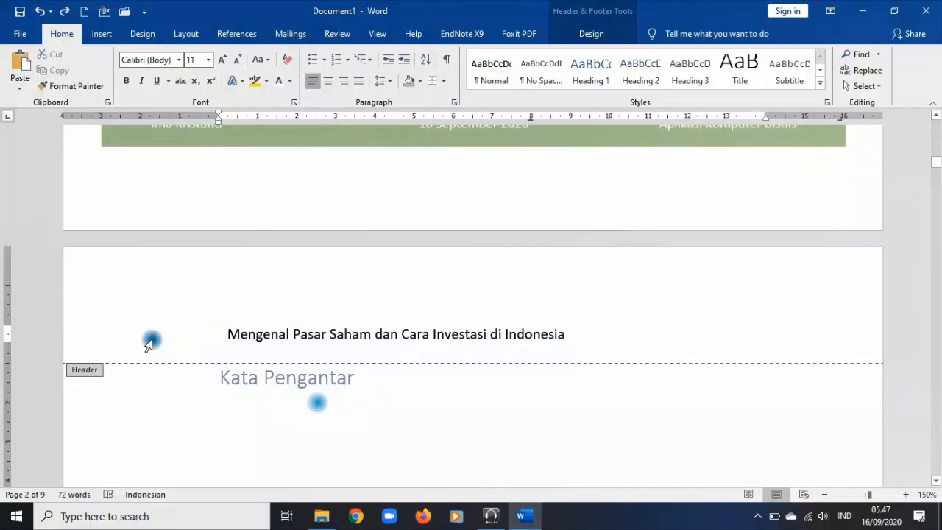
{"action": "left_click", "coordinate": [255, 322]}
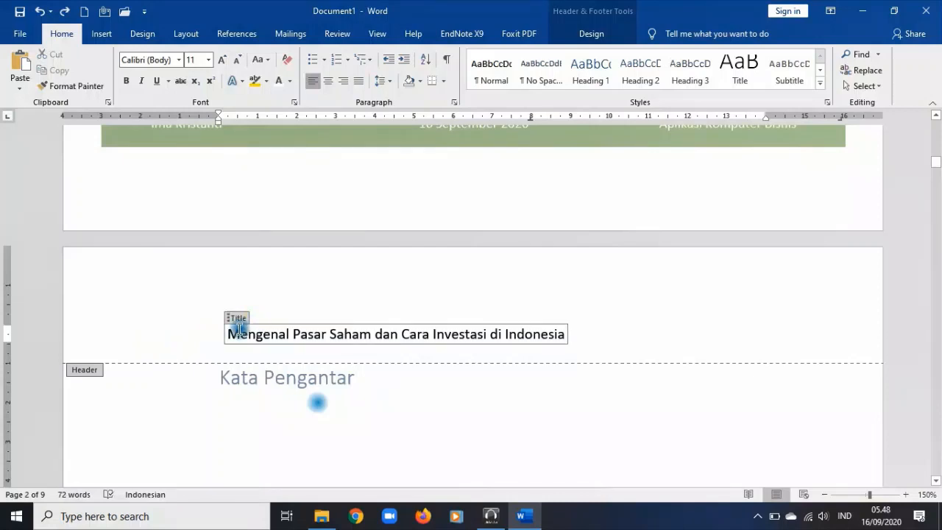
{"action": "key", "text": "ctrl+z"}
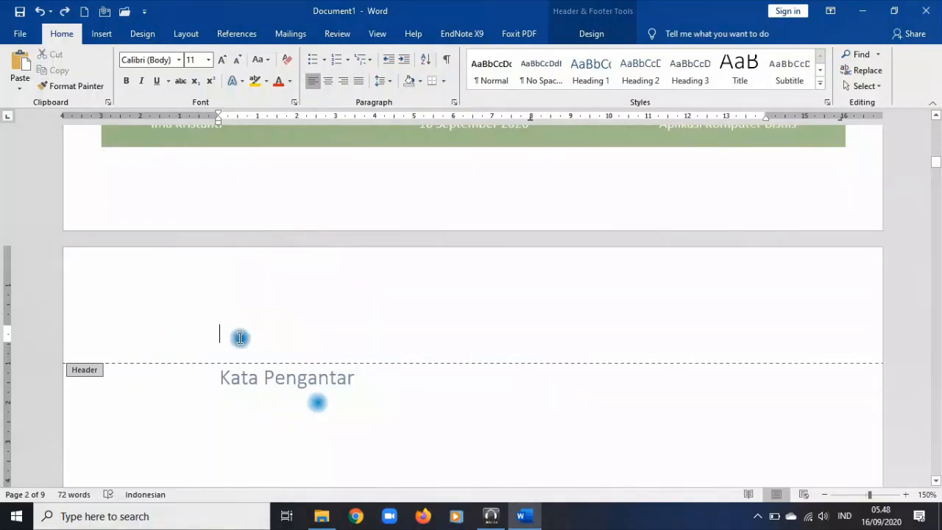
- Try to paste the copied title into the empty header, check the paste options, and undo the paste
{"action": "key", "text": "ctrl+v"}
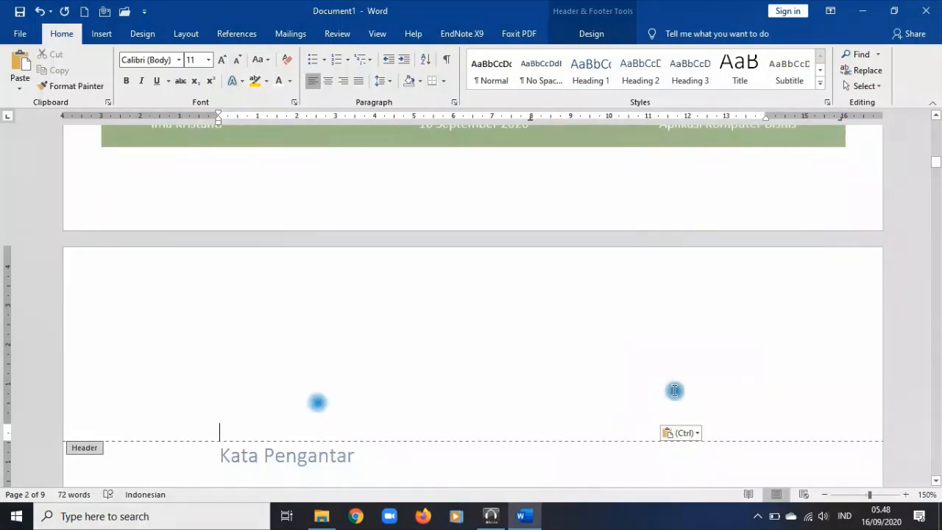
{"action": "left_click", "coordinate": [684, 434]}
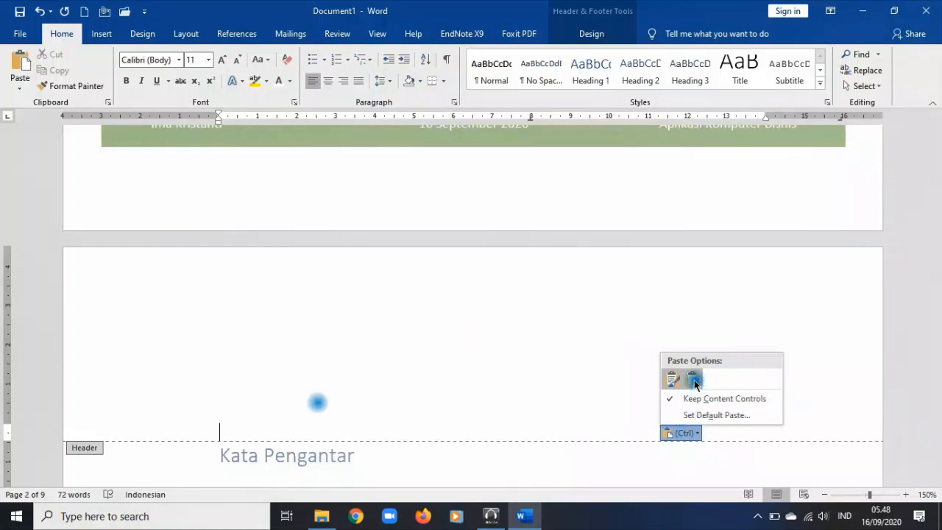
{"action": "left_click", "coordinate": [123, 344]}
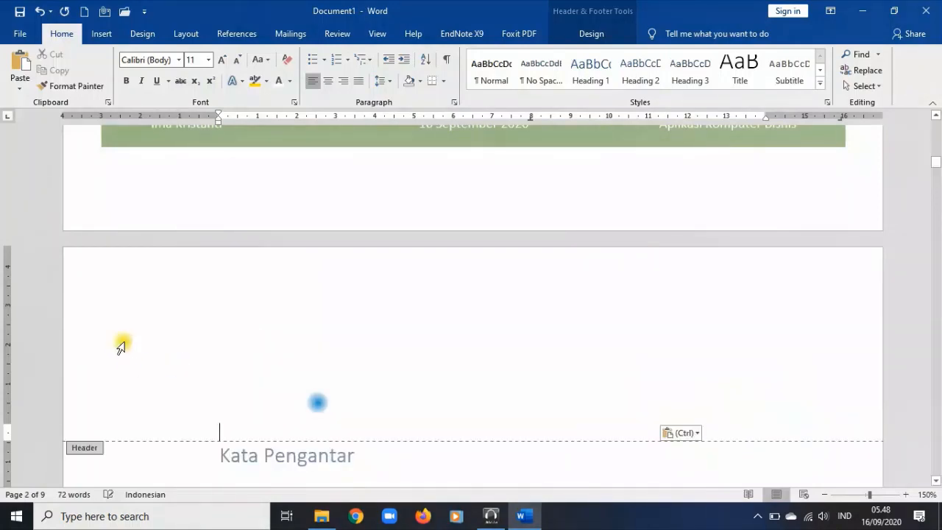
{"action": "key", "text": "ctrl+z"}
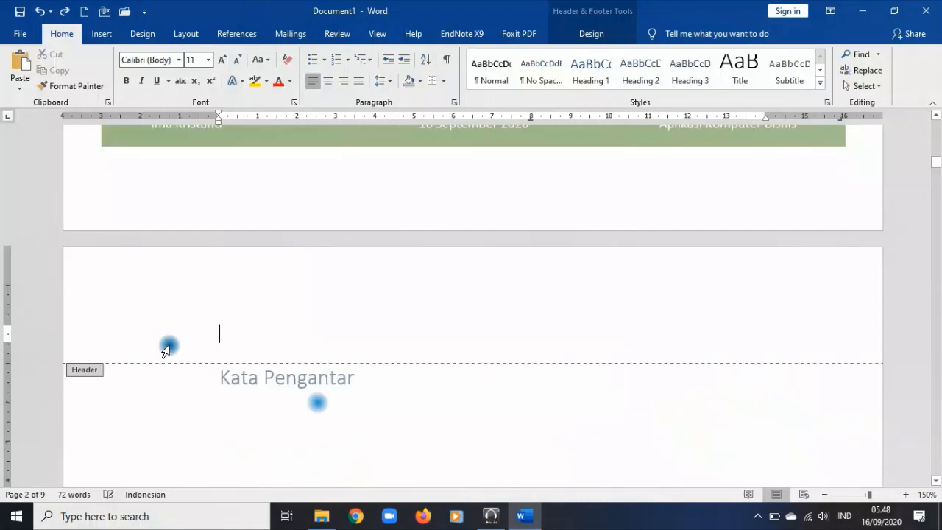
- Paste the title into the header with merged formatting, and remove its text after copying it
{"action": "left_click", "coordinate": [13, 91]}
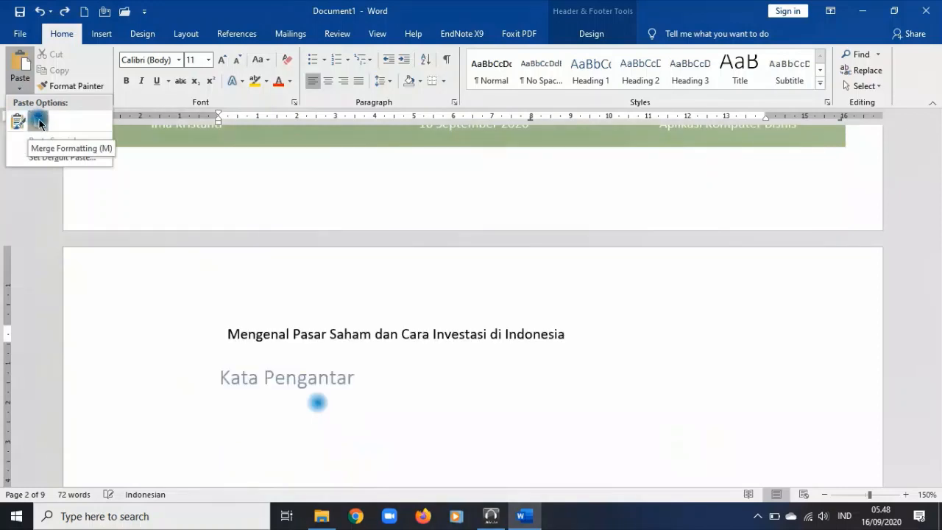
{"action": "left_click", "coordinate": [37, 120]}
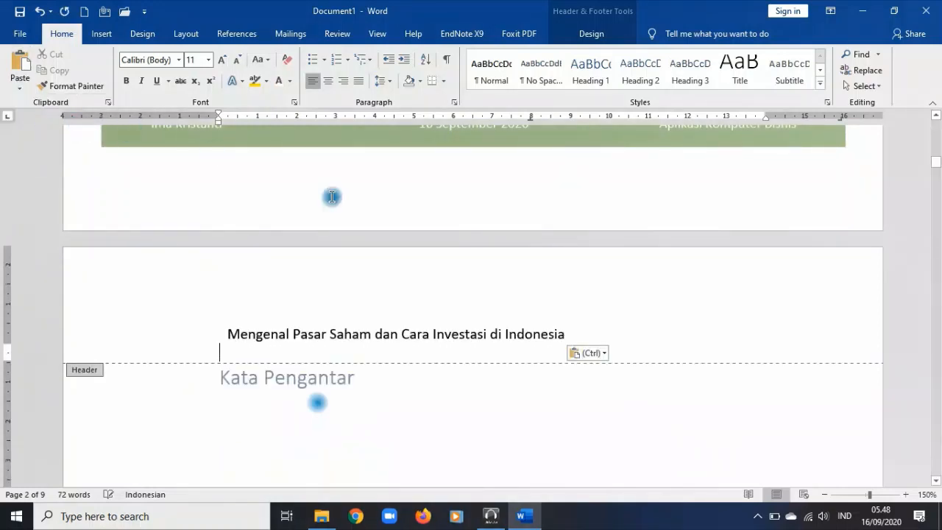
{"action": "left_click", "coordinate": [460, 336]}
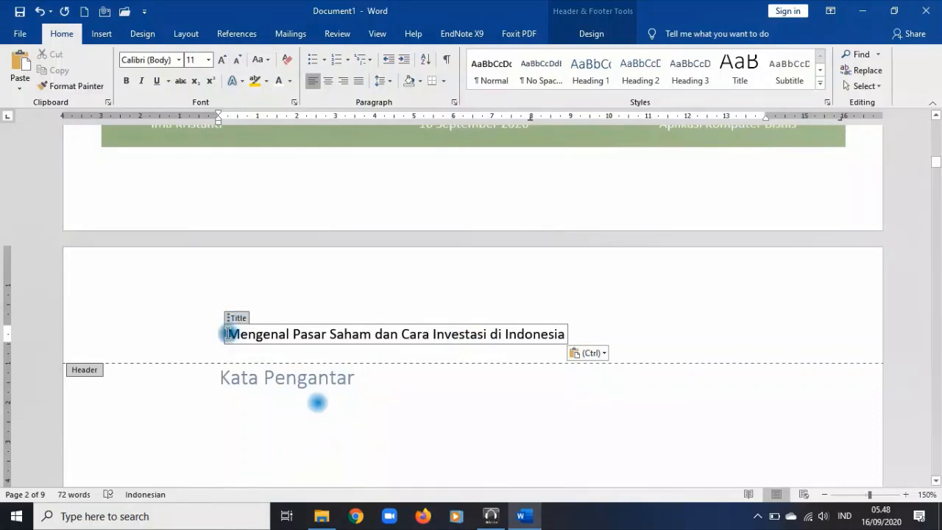
{"action": "left_click_drag", "start_coordinate": [229, 335], "coordinate": [538, 321]}
{"action": "key", "text": "ctrl+c"}
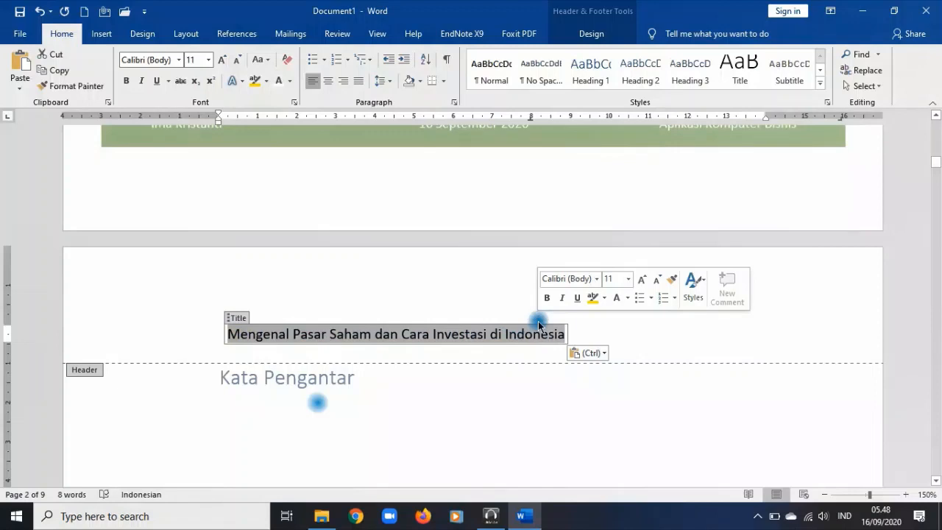
{"action": "key", "text": "BackSpace"}
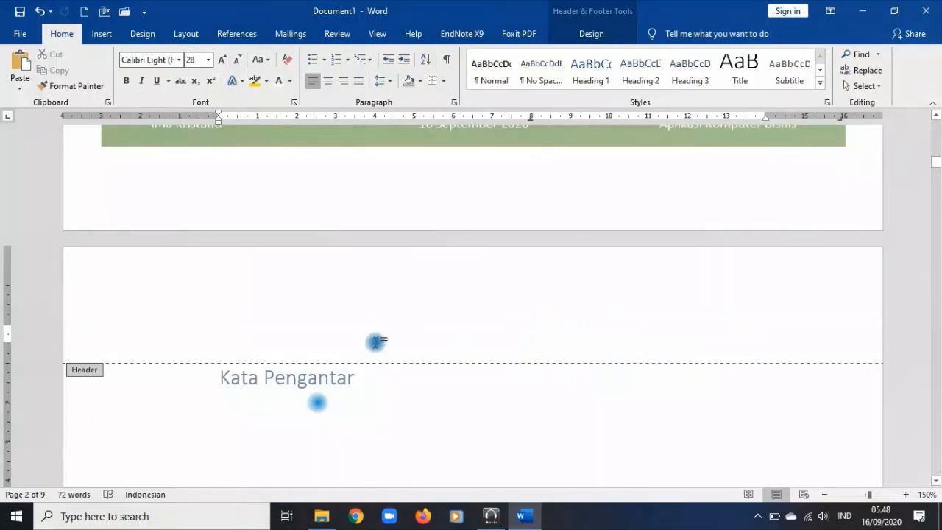
- Paste the title "Mengenal Pasar Saham dan Cara Investasi di Indonesia" into the header as text only
{"action": "left_click", "coordinate": [368, 360]}
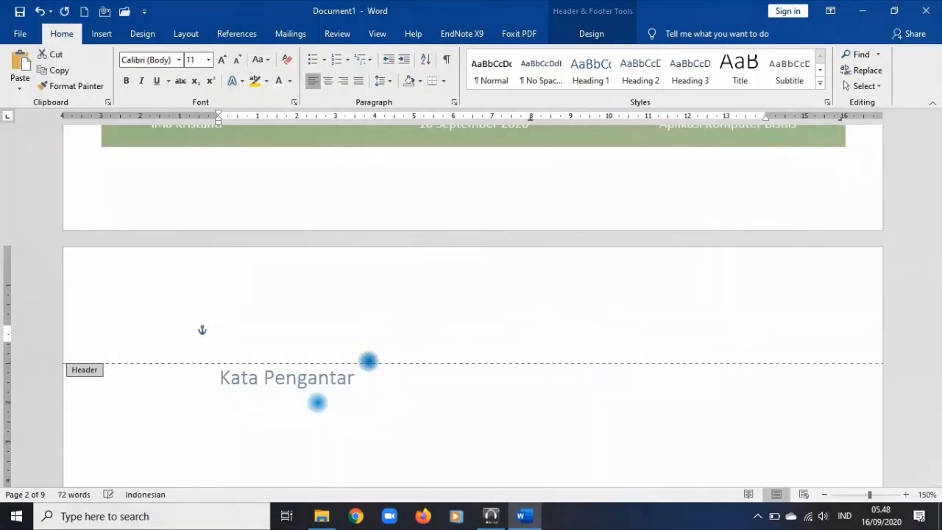
{"action": "left_click", "coordinate": [298, 330]}
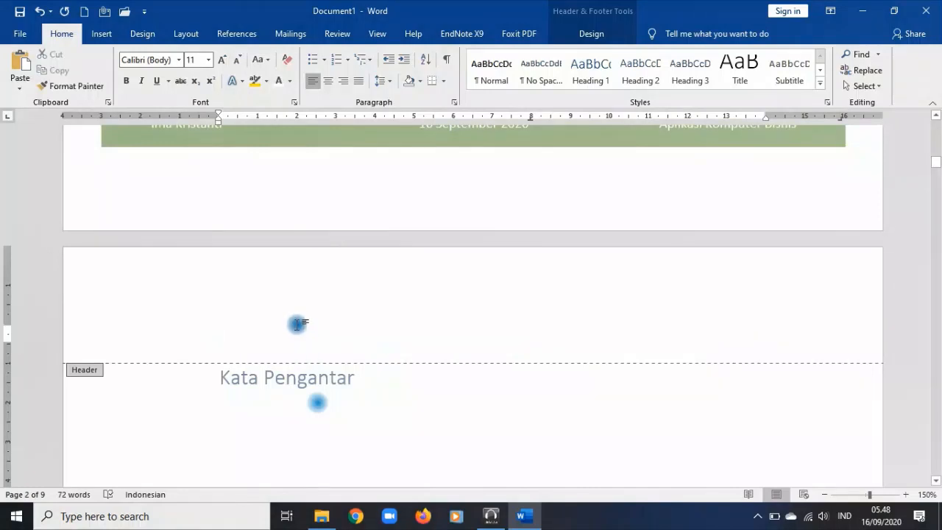
{"action": "key", "text": "ctrl+v"}
{"action": "left_click", "coordinate": [529, 335]}
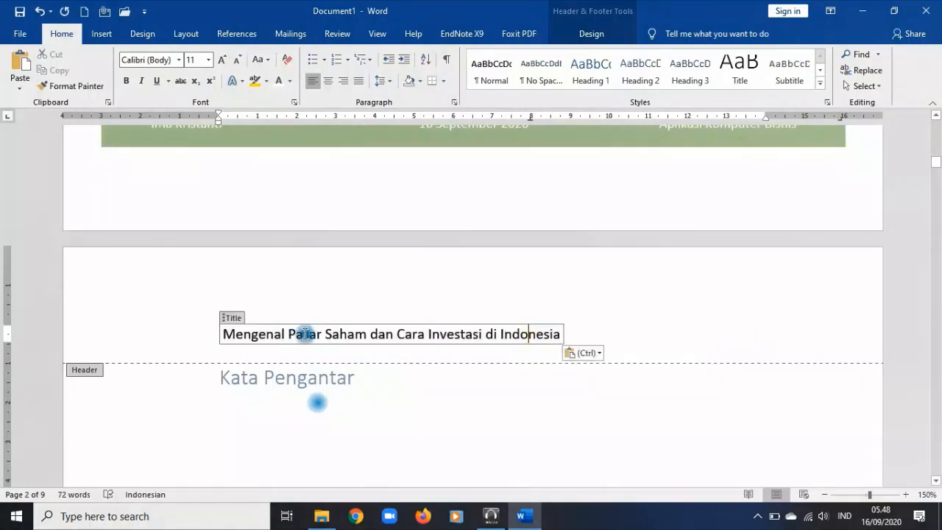
{"action": "left_click", "coordinate": [577, 355]}
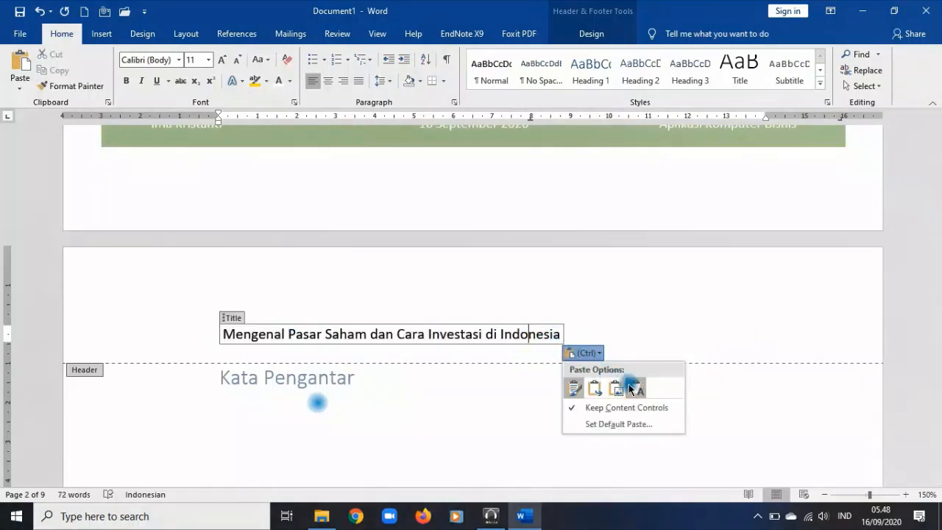
{"action": "left_click", "coordinate": [638, 390]}
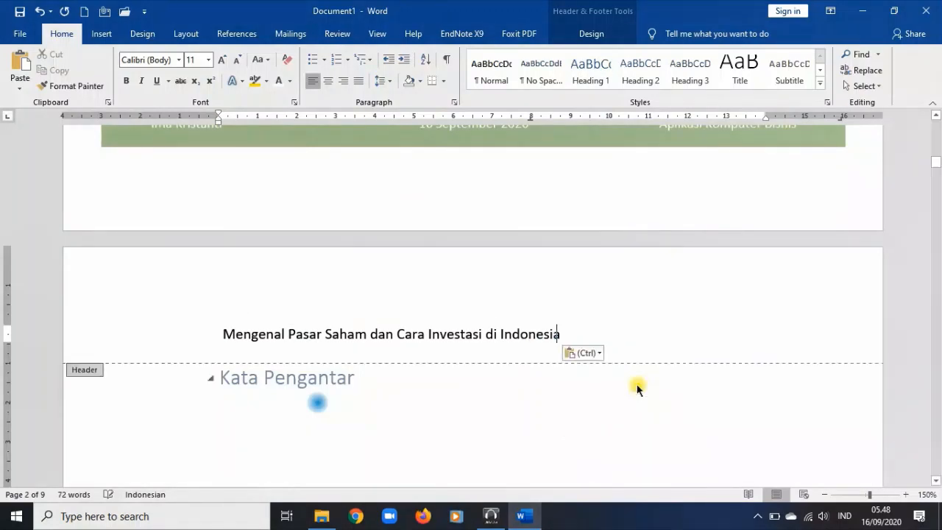
- Set the header title's font size to 10 and make the title italic
{"action": "left_click", "coordinate": [179, 338]}
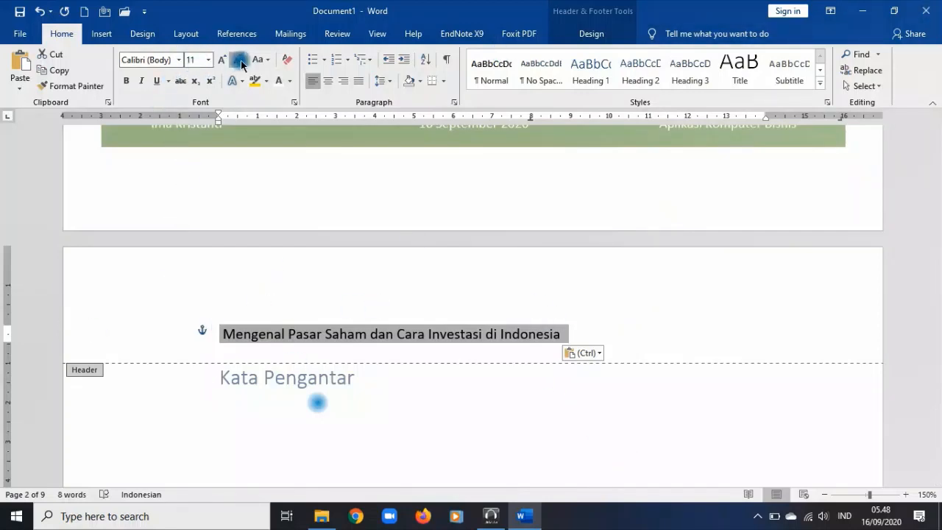
{"action": "left_click", "coordinate": [81, 339]}
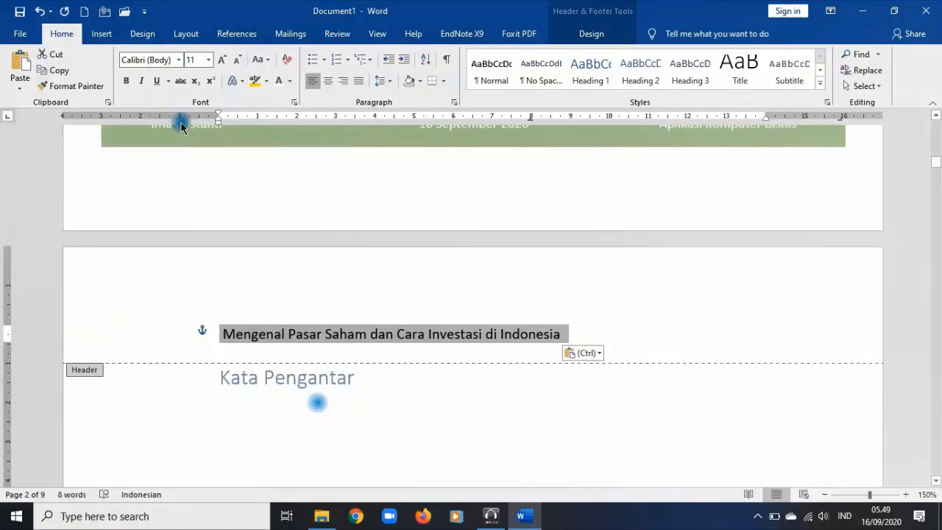
{"action": "left_click", "coordinate": [243, 59]}
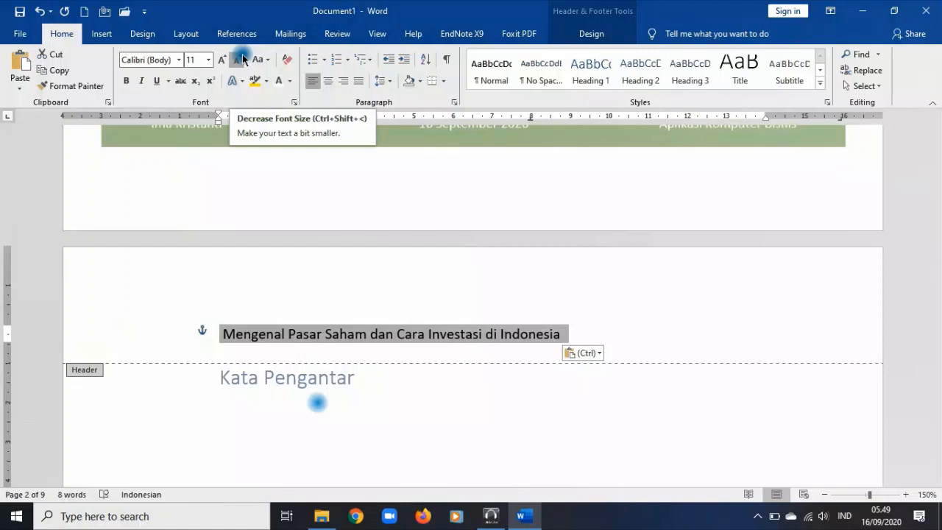
{"action": "left_click", "coordinate": [243, 59]}
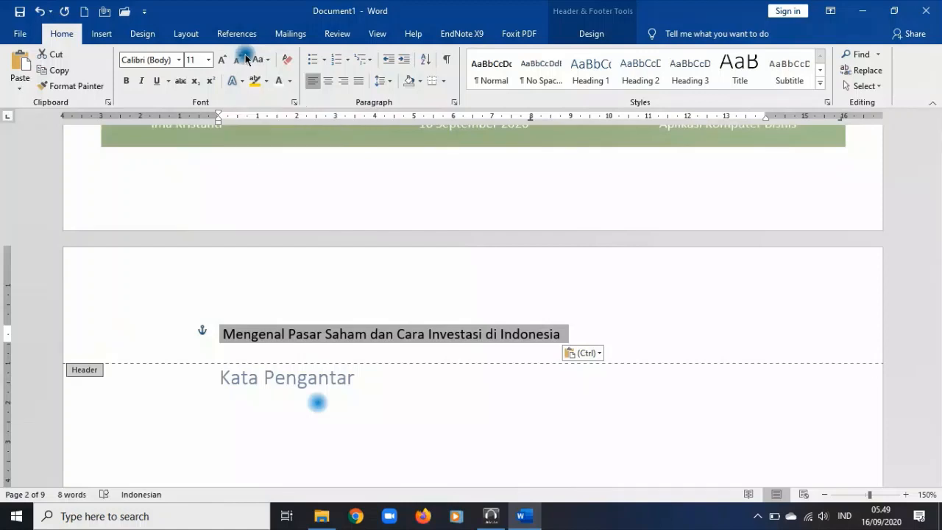
{"action": "left_click", "coordinate": [240, 59]}
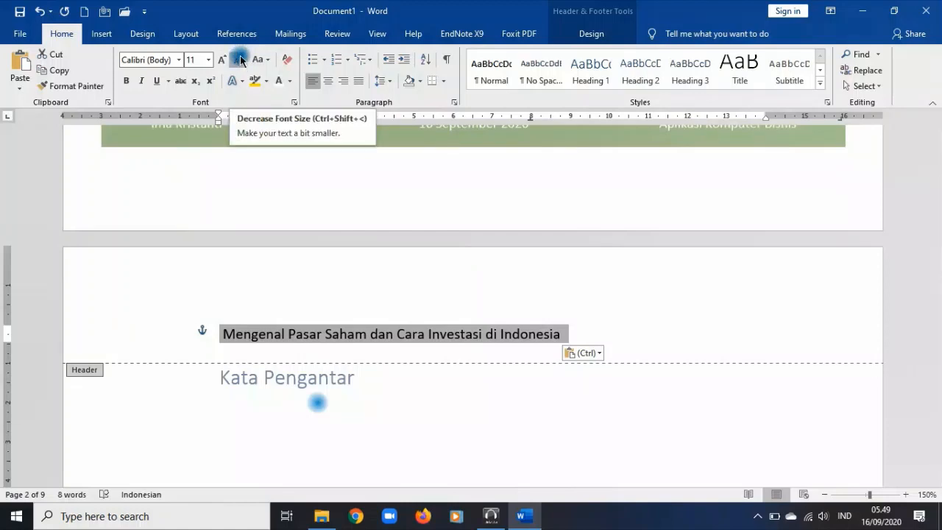
{"action": "left_click", "coordinate": [241, 60]}
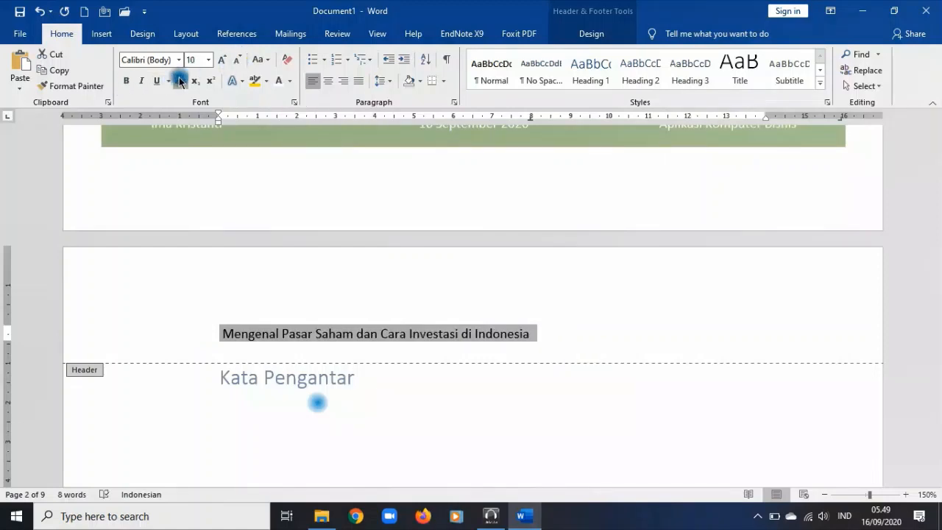
{"action": "left_click", "coordinate": [142, 81]}
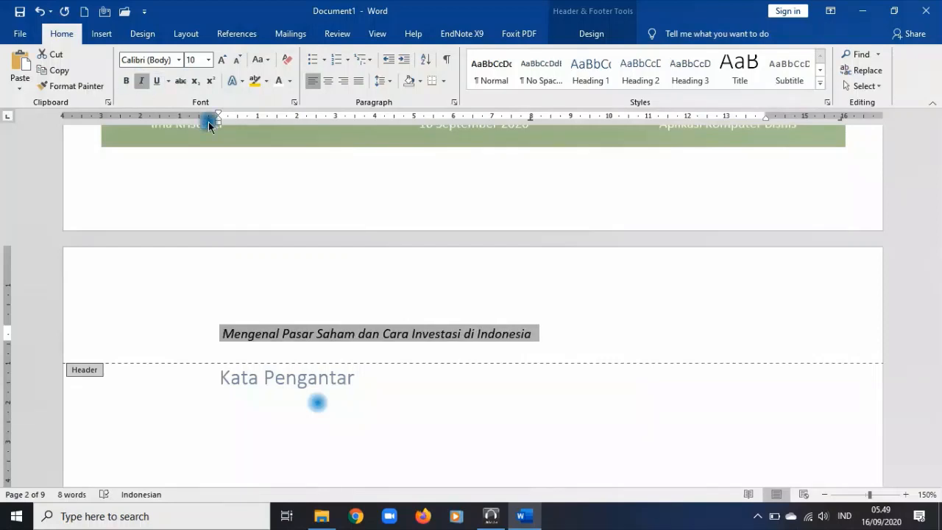
- Right-align the header title and leave header editing for the document body
{"action": "left_click", "coordinate": [560, 336]}
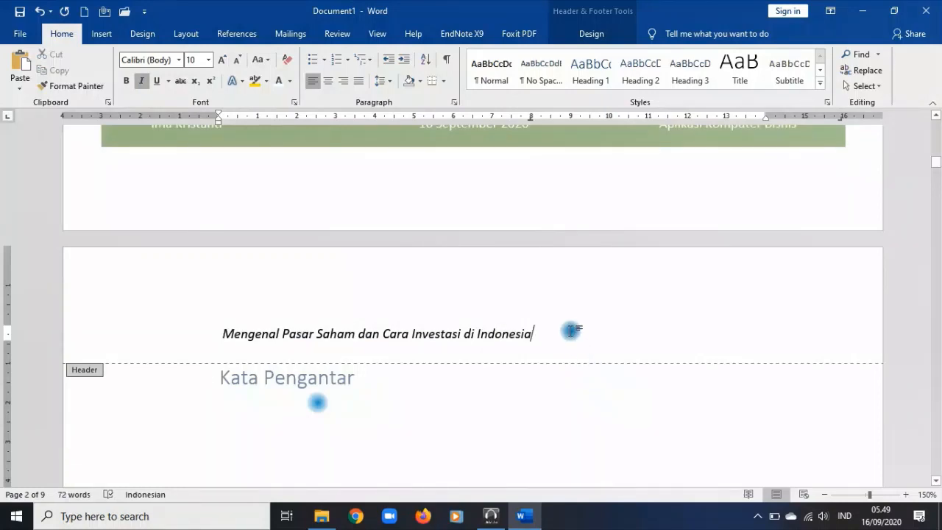
{"action": "left_click", "coordinate": [345, 81]}
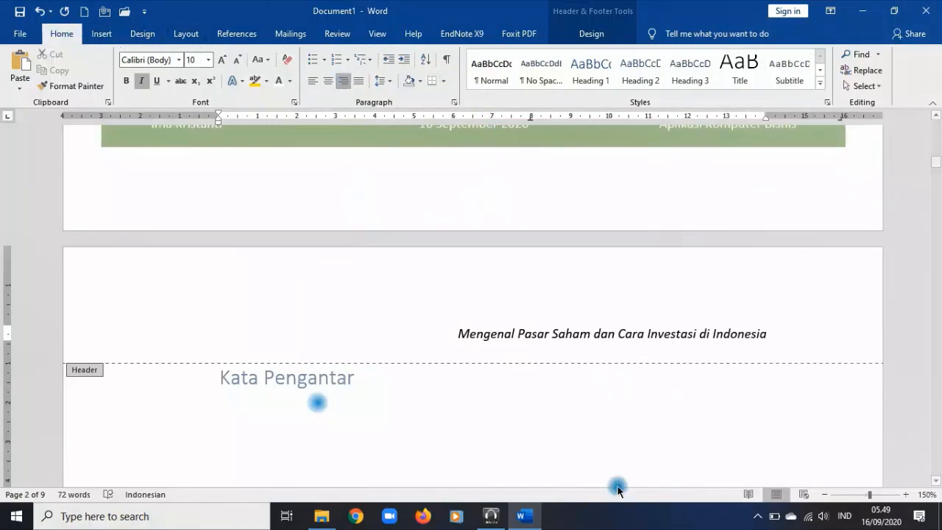
{"action": "scroll", "coordinate": [369, 329], "scroll_direction": "down", "scroll_amount": 3}
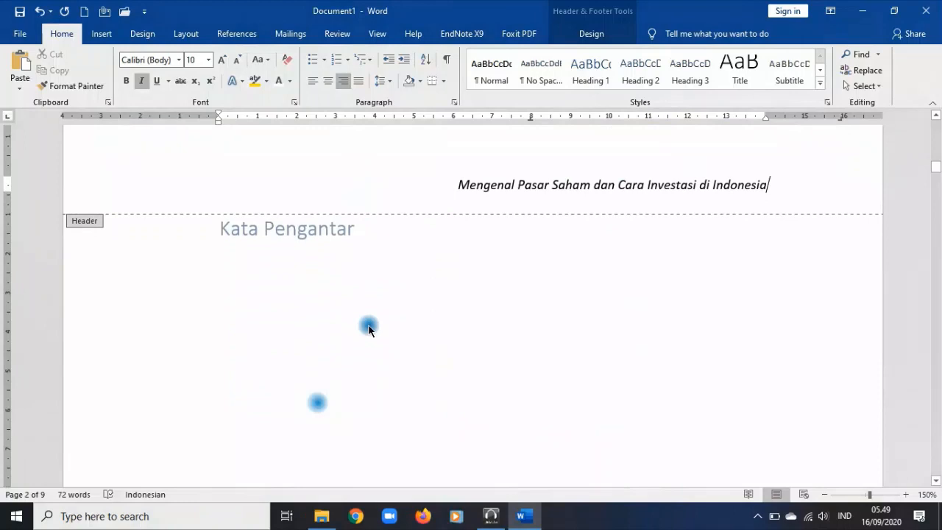
{"action": "double_click", "coordinate": [314, 320]}
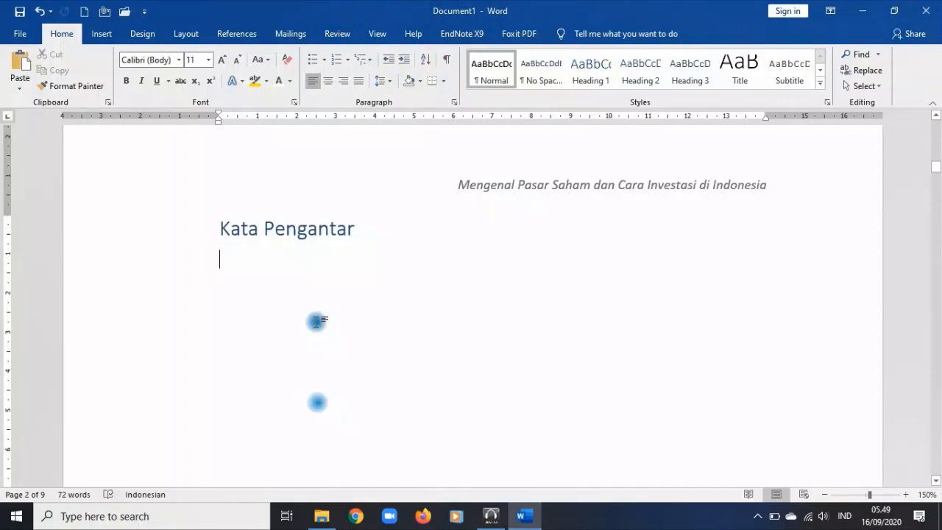
- Check how the title header appears on the pages following the cover, including the Bab I Pendahuluan page
{"action": "scroll", "coordinate": [316, 321], "scroll_direction": "down", "scroll_amount": 15}
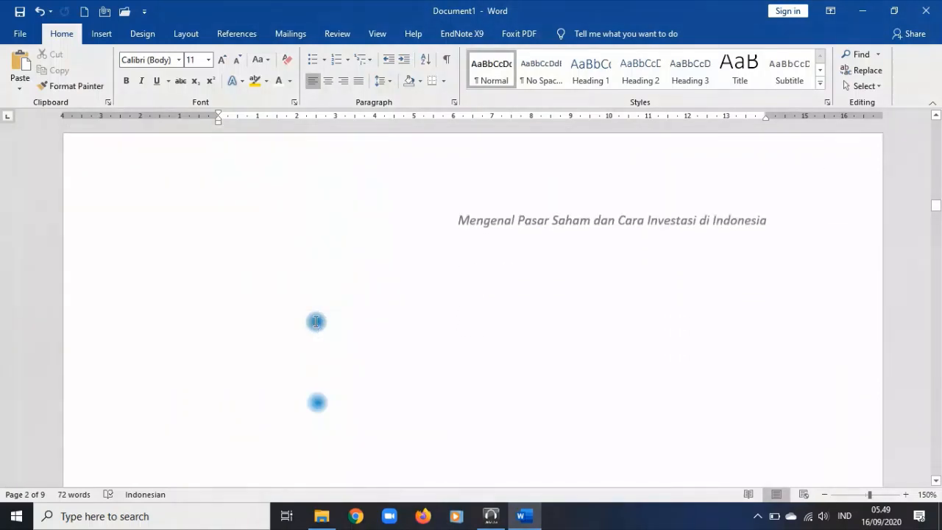
{"action": "scroll", "coordinate": [355, 417], "scroll_direction": "up", "scroll_amount": 5}
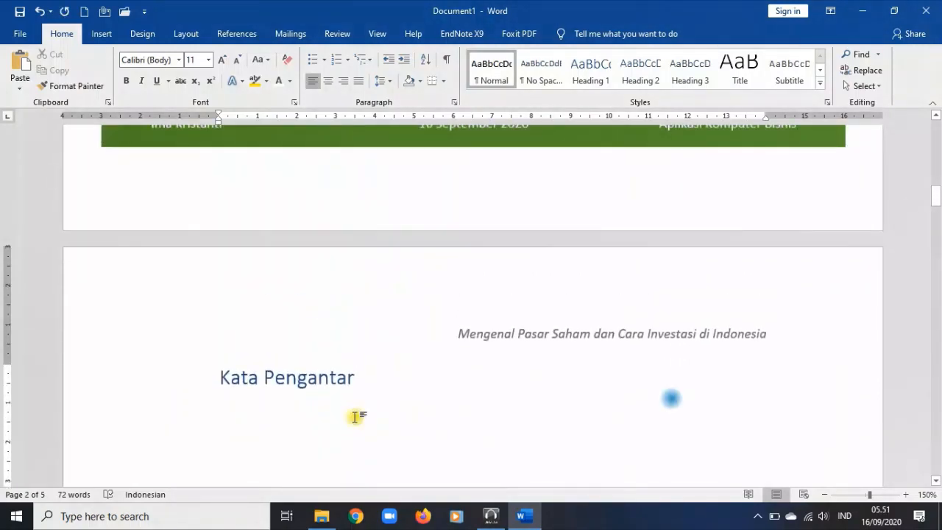
{"action": "left_click", "coordinate": [358, 378]}
{"action": "scroll", "coordinate": [387, 393], "scroll_direction": "down", "scroll_amount": 5}
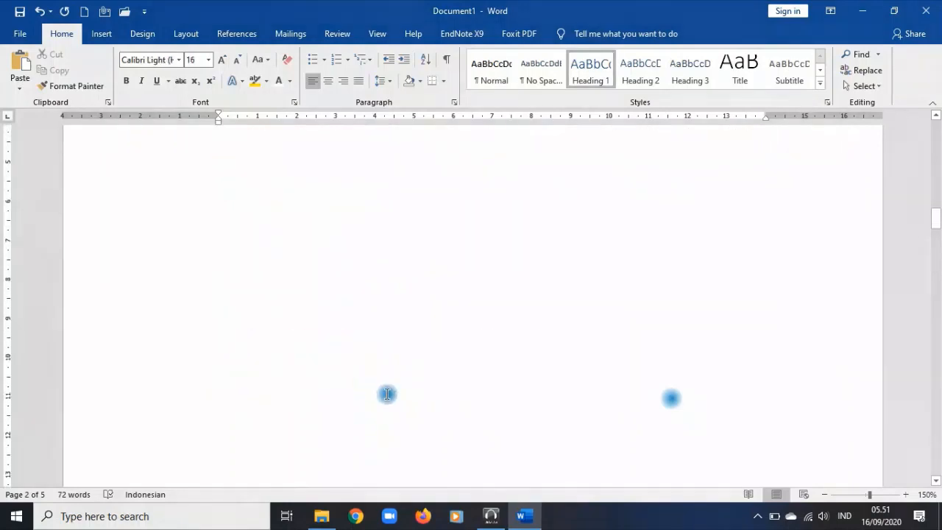
{"action": "scroll", "coordinate": [387, 393], "scroll_direction": "down", "scroll_amount": 5}
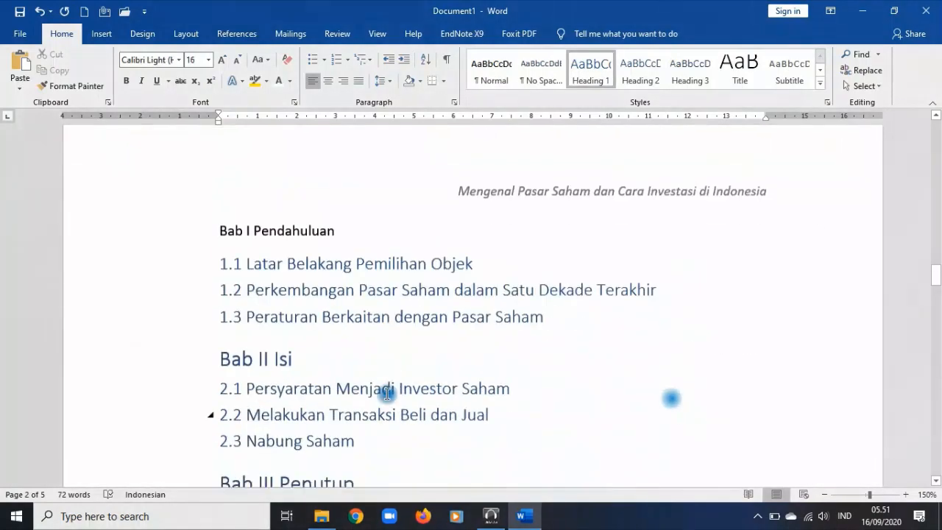
{"action": "left_click", "coordinate": [383, 393]}
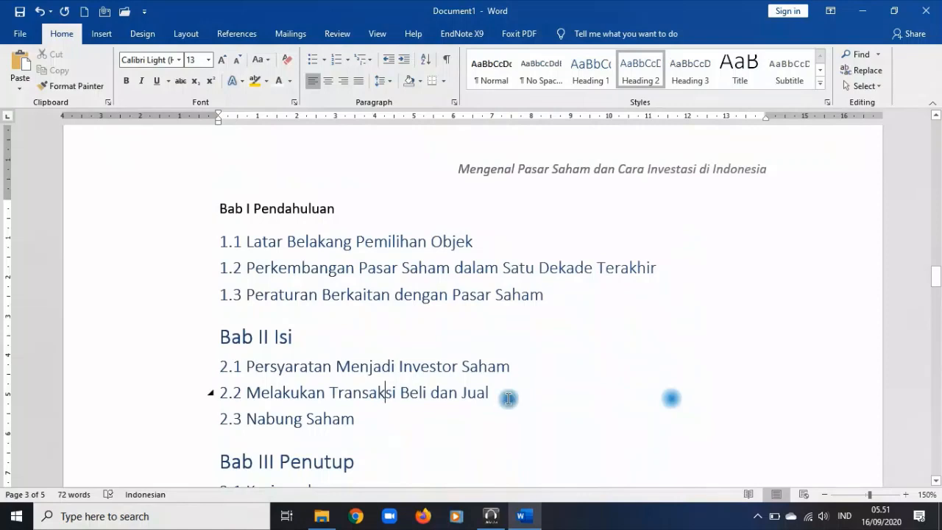
{"action": "scroll", "coordinate": [469, 396], "scroll_direction": "up", "scroll_amount": 1}
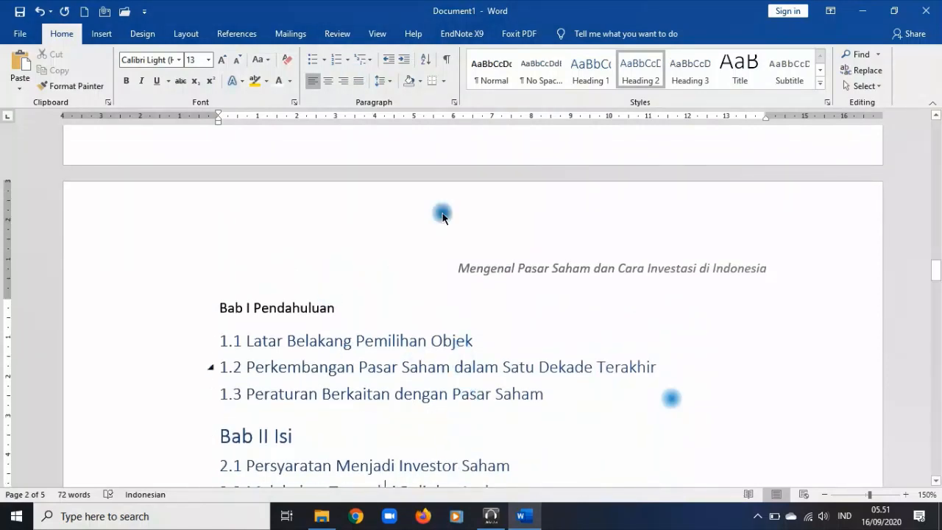
{"action": "scroll", "coordinate": [486, 324], "scroll_direction": "up", "scroll_amount": 5}
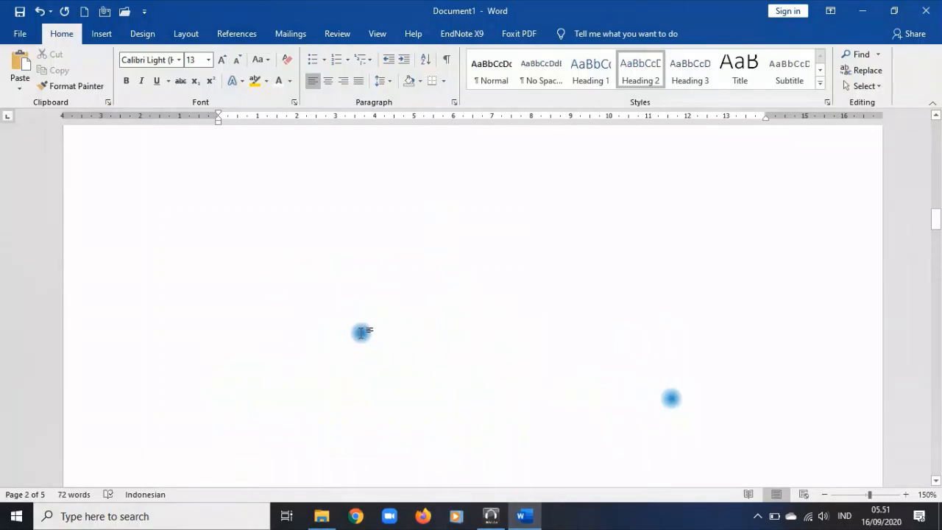
- Add an empty line below the "Kata Pengantar" heading
{"action": "scroll", "coordinate": [361, 332], "scroll_direction": "up", "scroll_amount": 3}
{"action": "left_click", "coordinate": [301, 315]}
{"action": "left_click", "coordinate": [390, 230]}
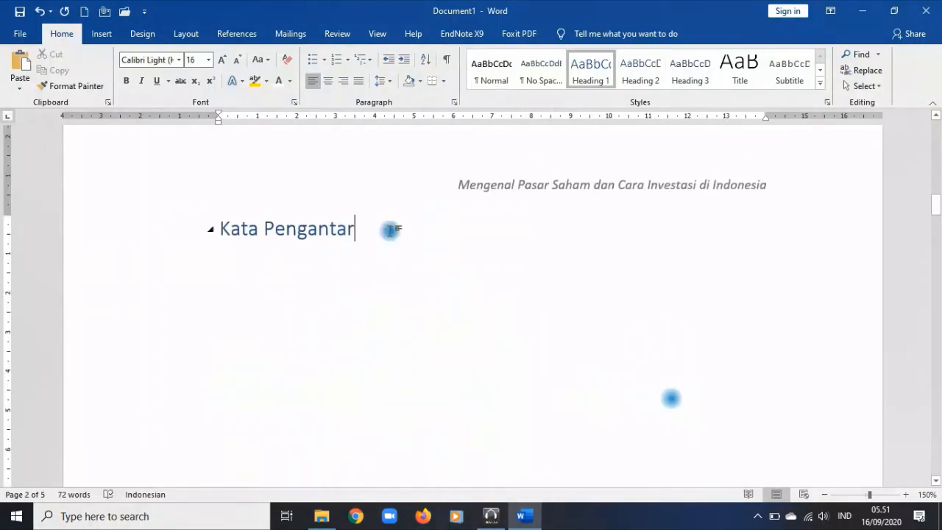
{"action": "key", "text": "Return"}
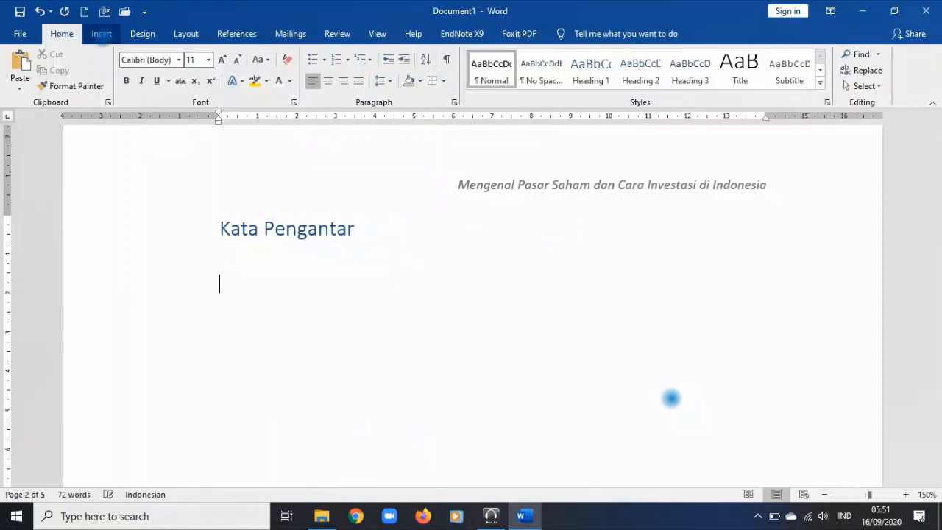
- Insert a table of contents below the "Kata Pengantar" heading using the Automatic Table 2 layout
{"action": "left_click", "coordinate": [93, 37]}
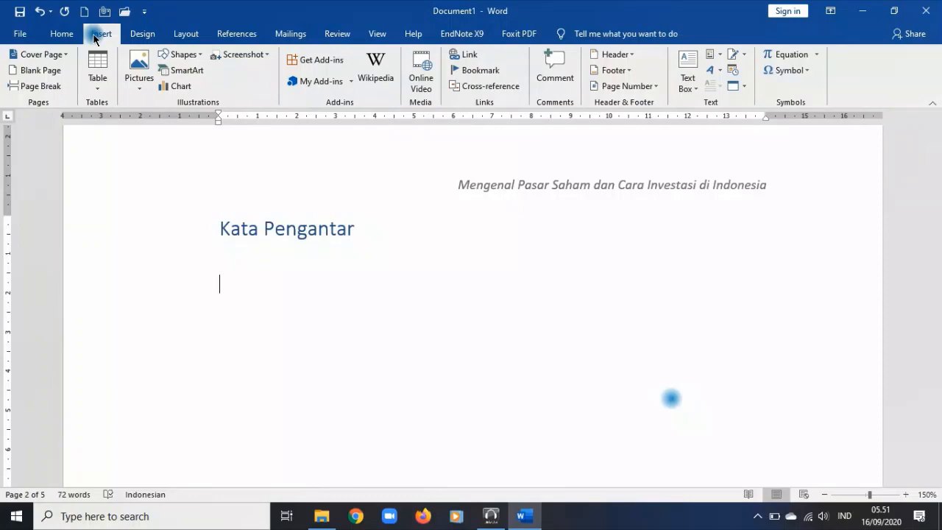
{"action": "left_click", "coordinate": [135, 35]}
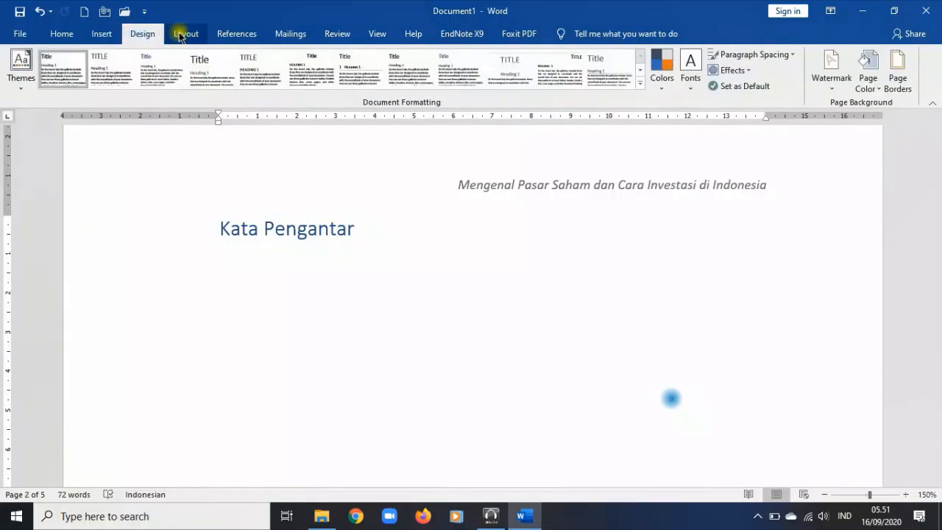
{"action": "left_click", "coordinate": [183, 34]}
{"action": "left_click", "coordinate": [217, 36]}
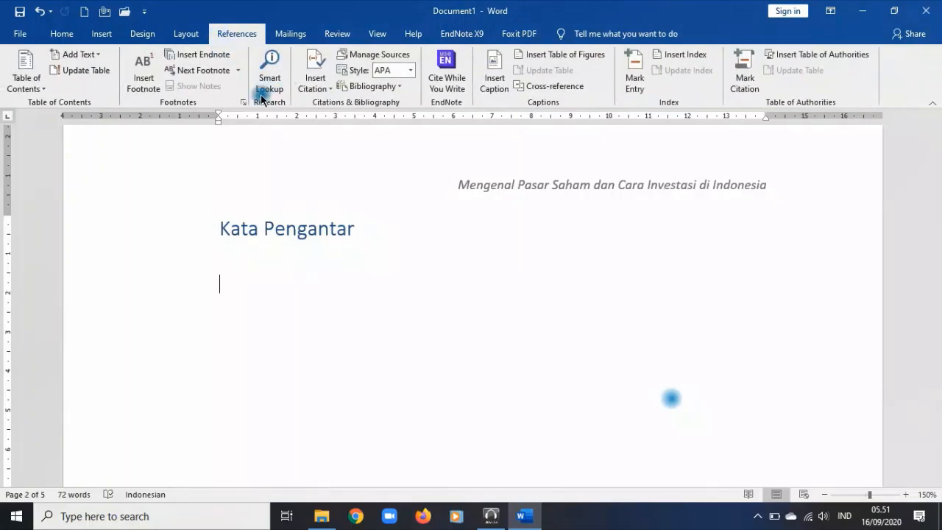
{"action": "left_click", "coordinate": [36, 86]}
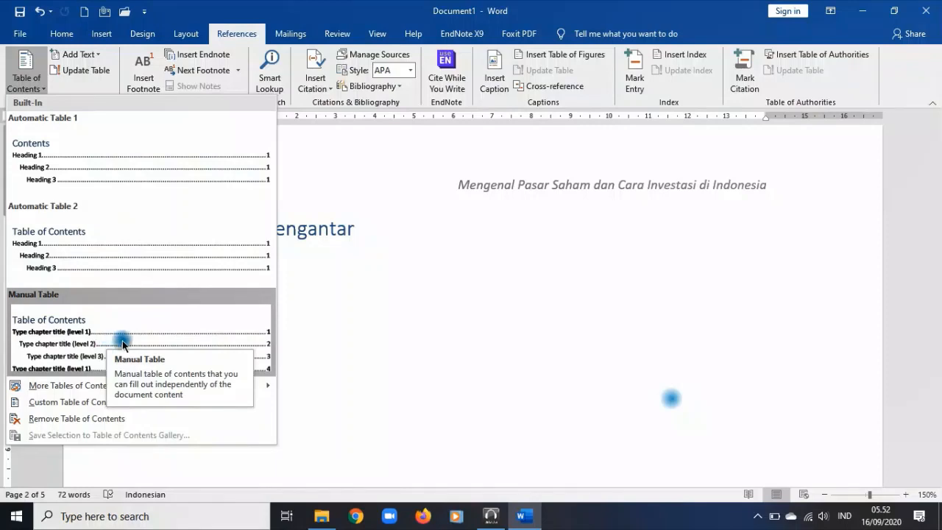
{"action": "left_click", "coordinate": [79, 259]}
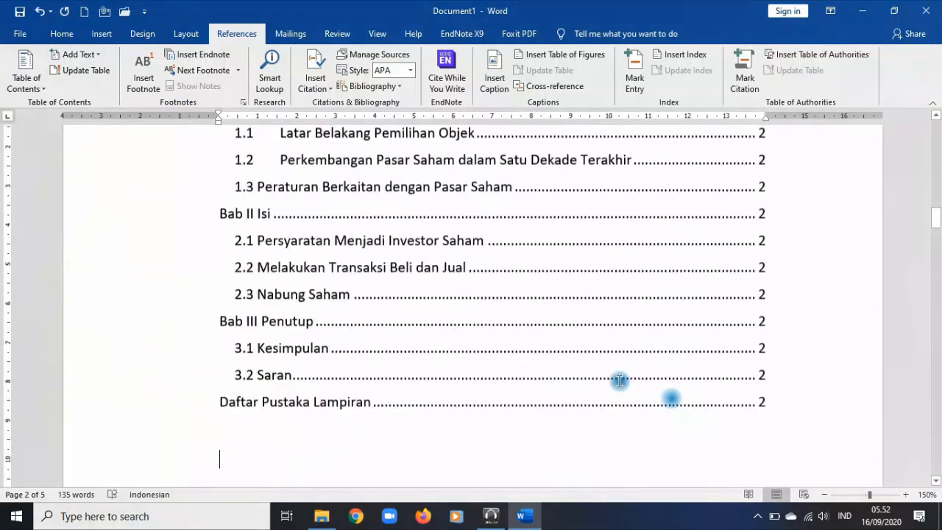
- Examine the title, entries and page numbers of the inserted table of contents
{"action": "left_click", "coordinate": [616, 395]}
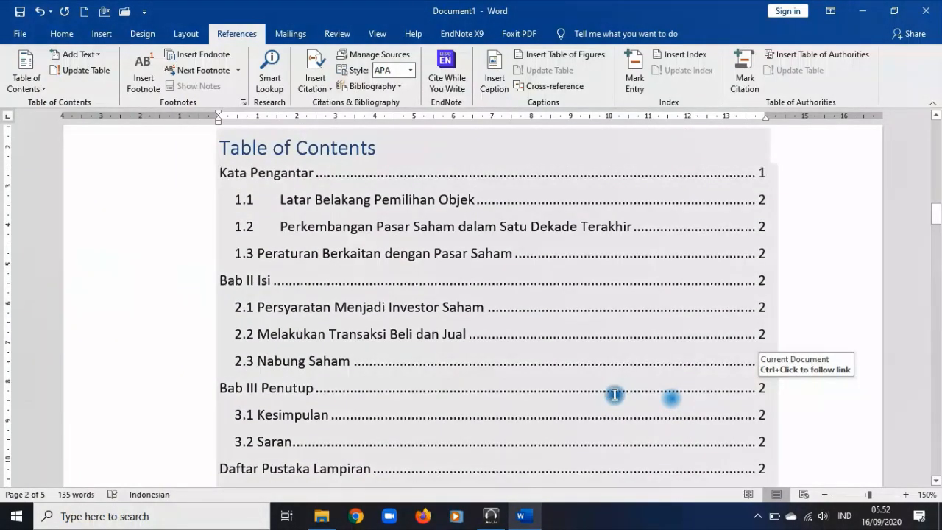
{"action": "scroll", "coordinate": [518, 42], "scroll_direction": "up", "scroll_amount": 2}
{"action": "scroll", "coordinate": [284, 95], "scroll_direction": "up", "scroll_amount": 1}
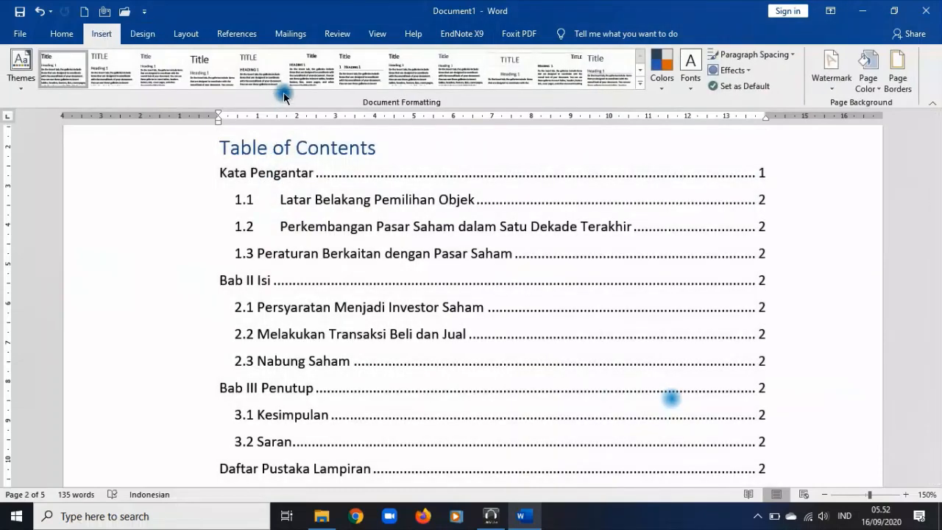
{"action": "scroll", "coordinate": [282, 74], "scroll_direction": "up", "scroll_amount": 1}
{"action": "left_click", "coordinate": [224, 35]}
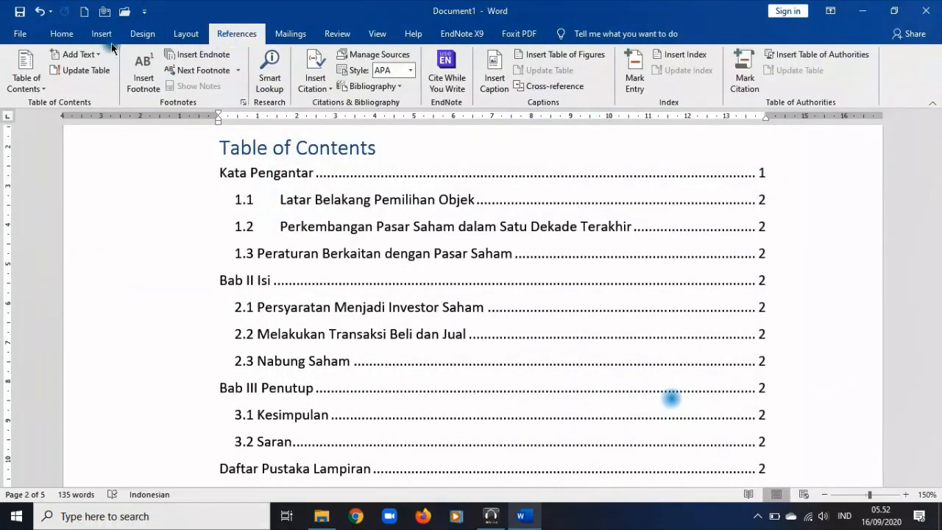
{"action": "left_click", "coordinate": [328, 182]}
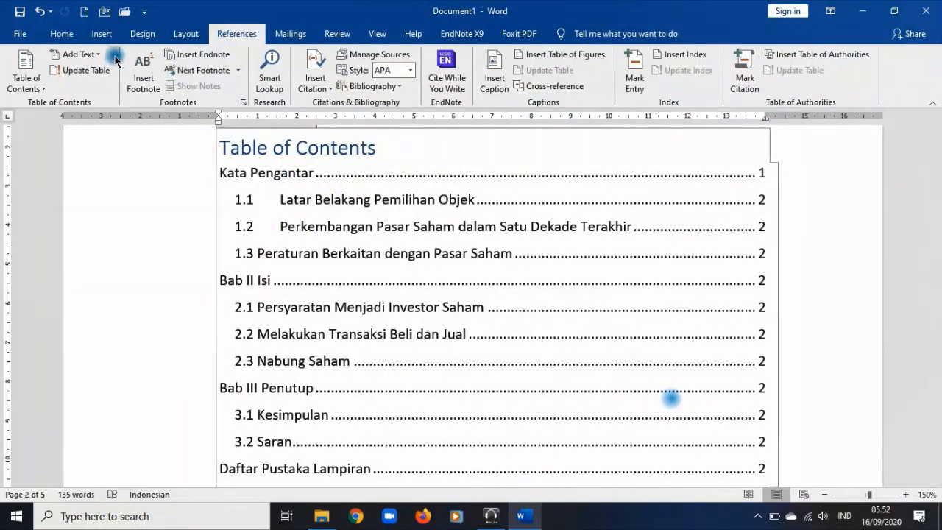
{"action": "triple_click", "coordinate": [258, 150]}
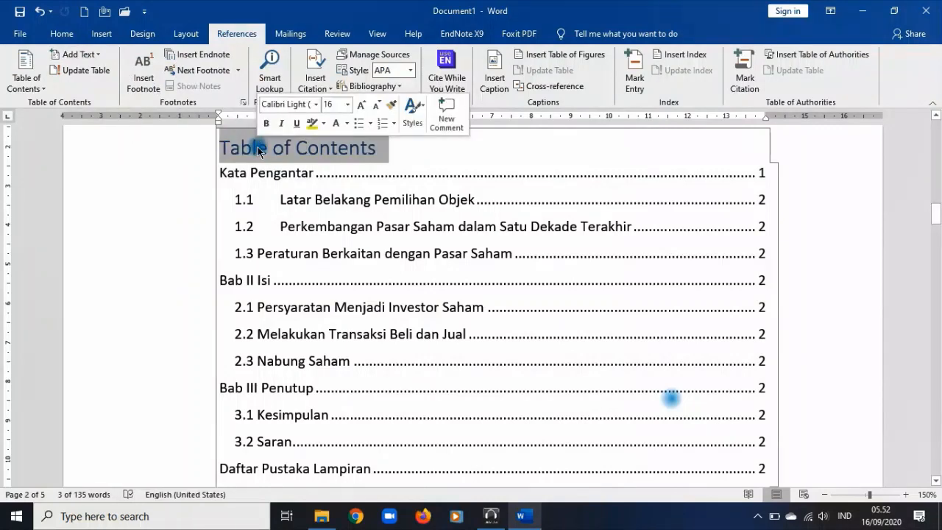
- Try to set the tab leader to none in the custom settings of the table of contents
{"action": "left_click", "coordinate": [257, 147]}
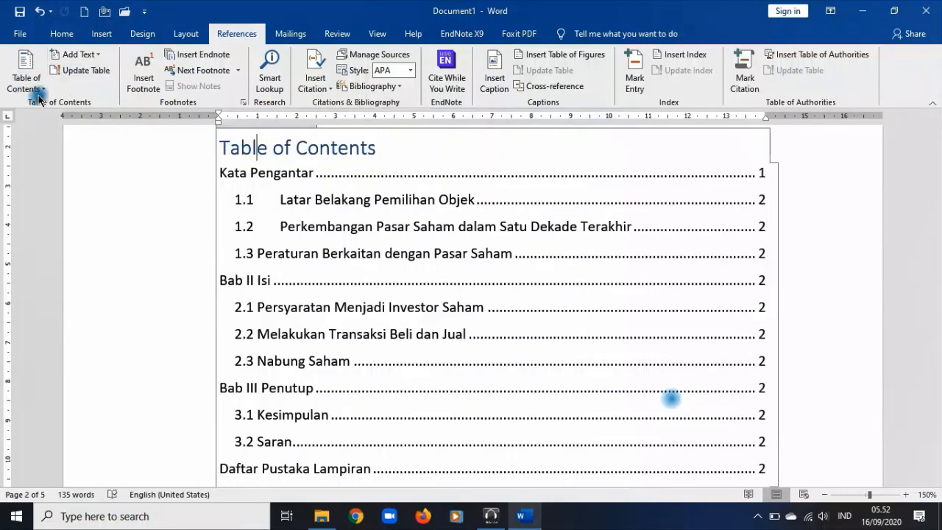
{"action": "left_click", "coordinate": [41, 87]}
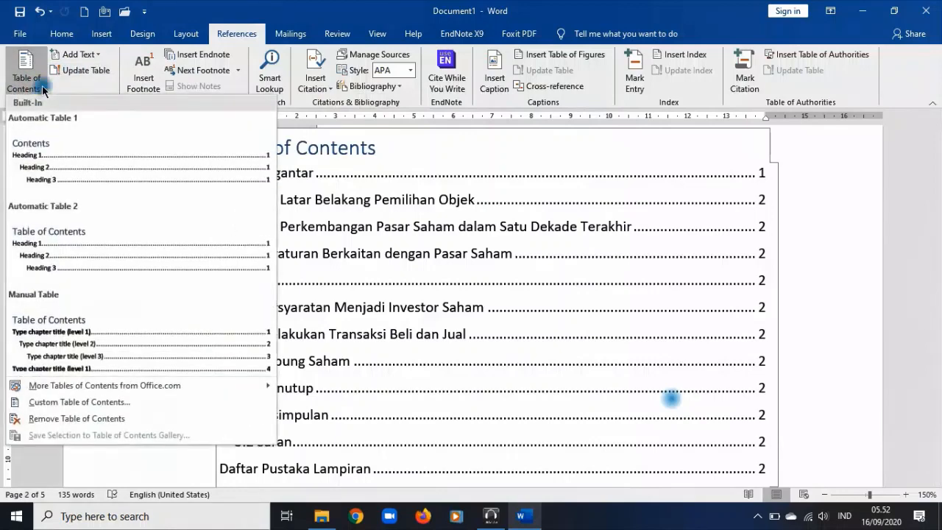
{"action": "left_click", "coordinate": [122, 401]}
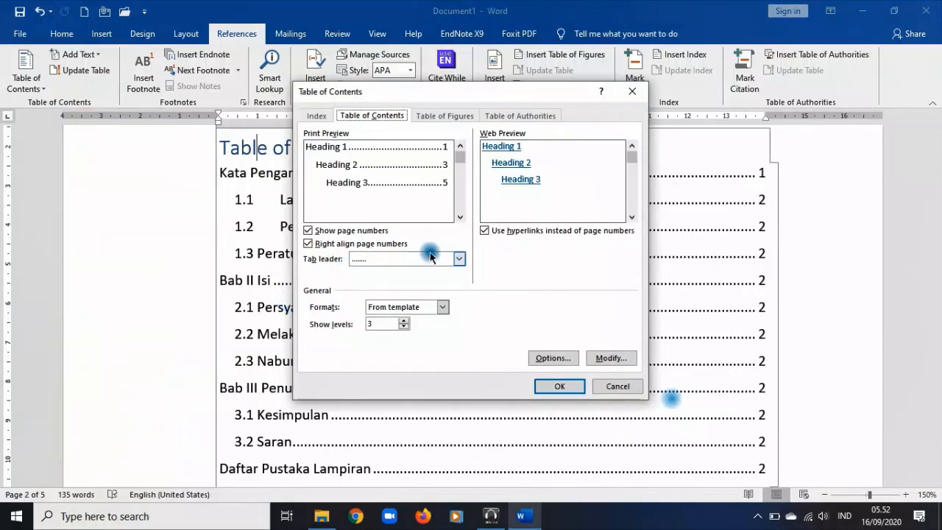
{"action": "left_click", "coordinate": [459, 259]}
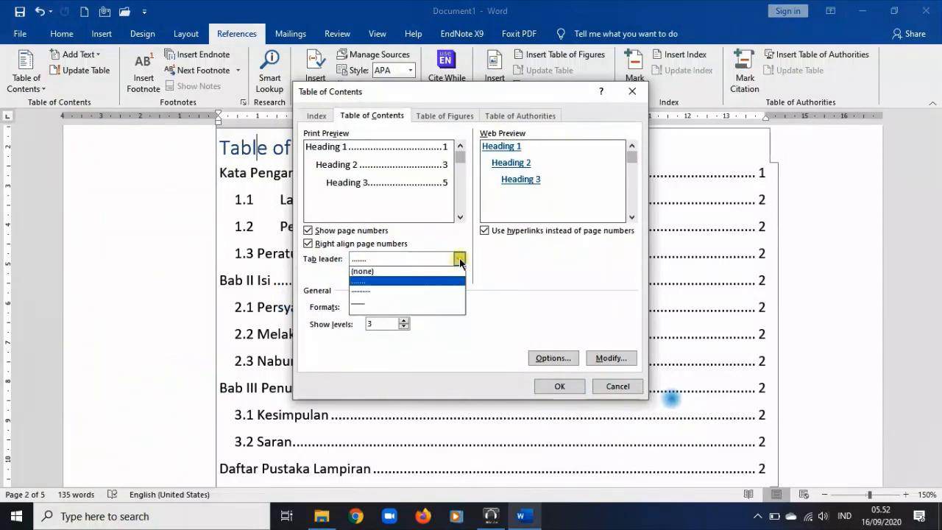
{"action": "left_click", "coordinate": [387, 313]}
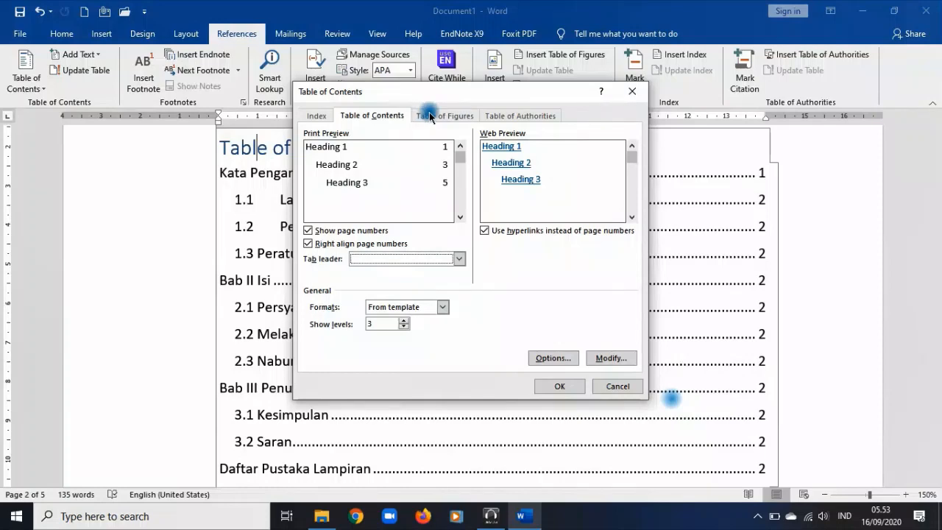
- Examine the heading level options and the TOC styles available for the table of contents
{"action": "left_click", "coordinate": [558, 359]}
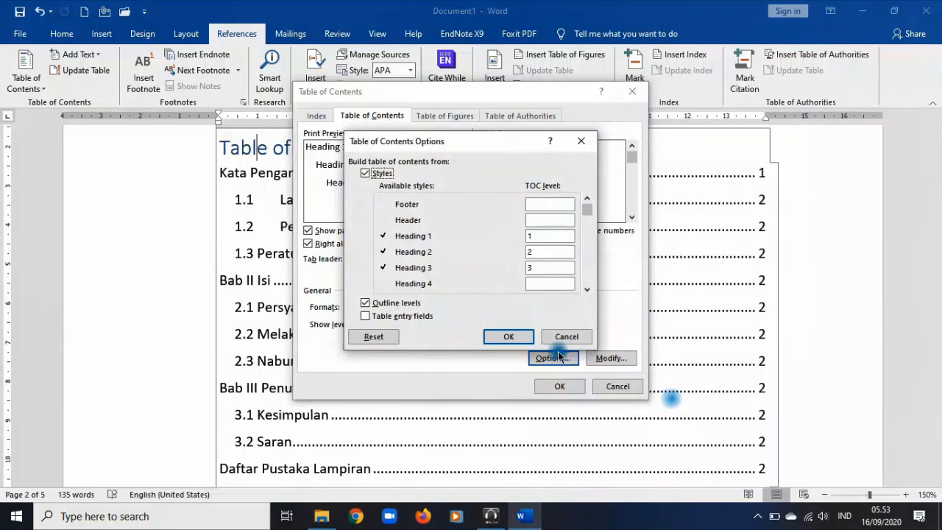
{"action": "left_click", "coordinate": [589, 339]}
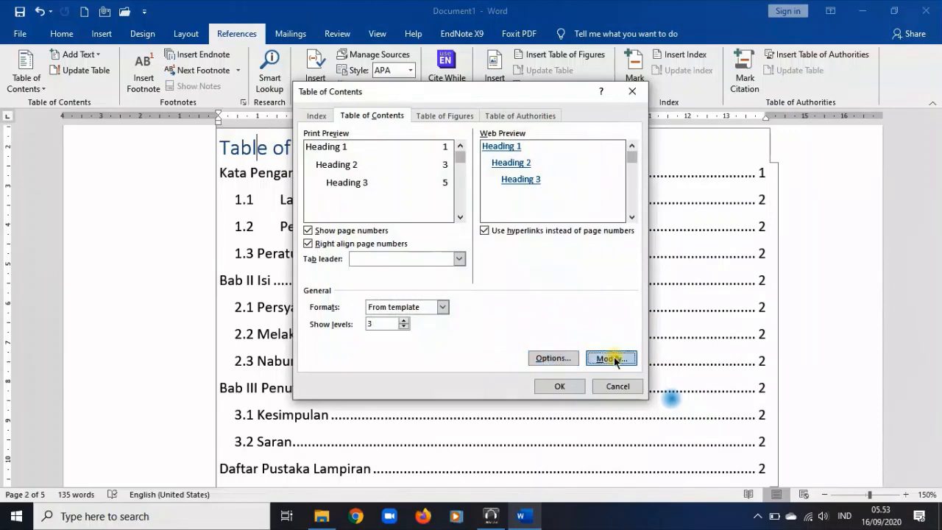
{"action": "left_click", "coordinate": [614, 357]}
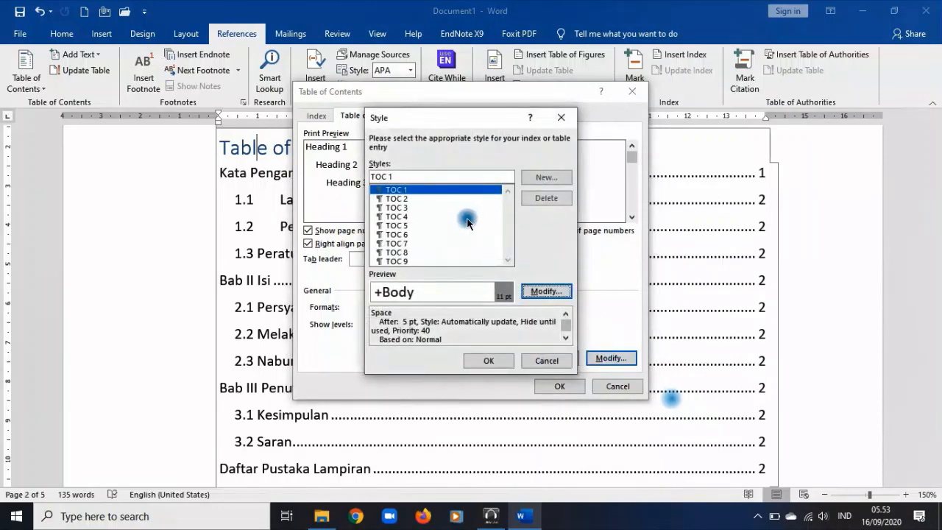
{"action": "left_click", "coordinate": [547, 360]}
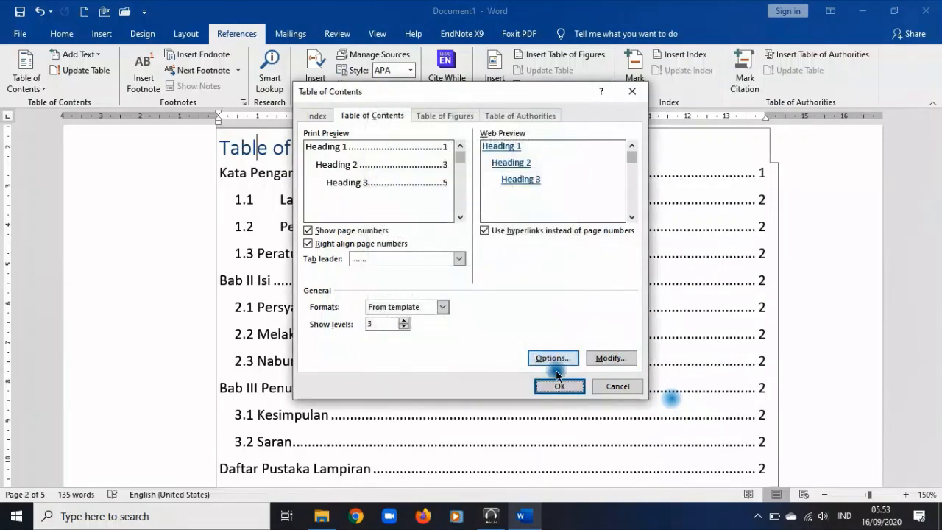
- Replace the existing table of contents using the custom settings, and update the entire table
{"action": "left_click", "coordinate": [559, 386]}
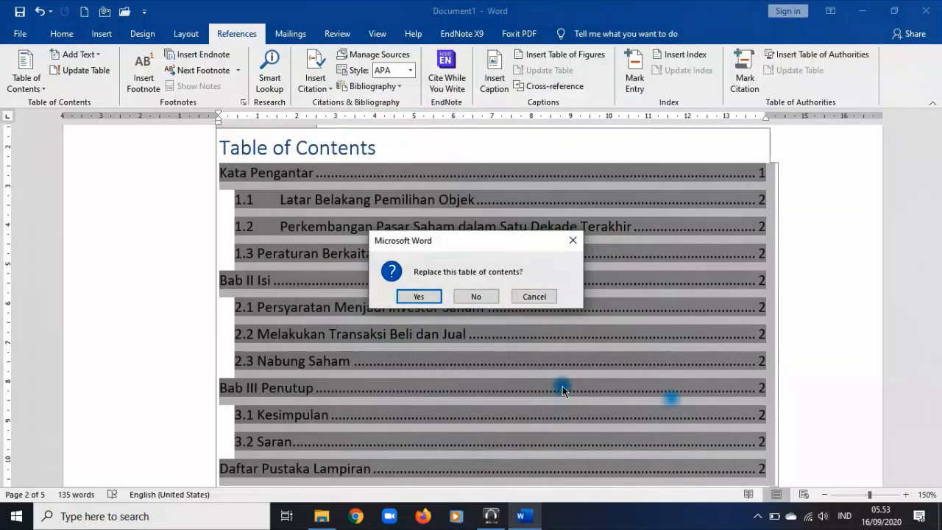
{"action": "left_click", "coordinate": [418, 296]}
{"action": "scroll", "coordinate": [382, 294], "scroll_direction": "up", "scroll_amount": 3}
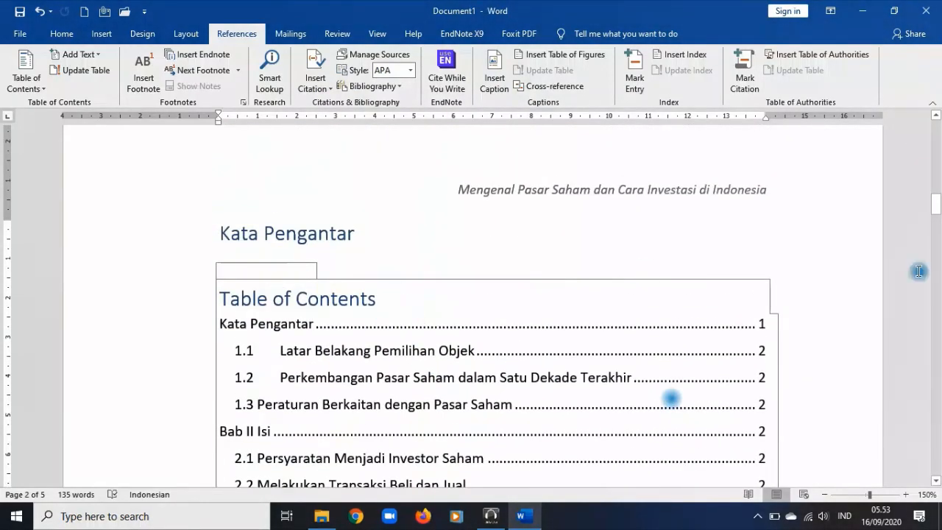
{"action": "left_click", "coordinate": [77, 71]}
{"action": "left_click", "coordinate": [455, 259]}
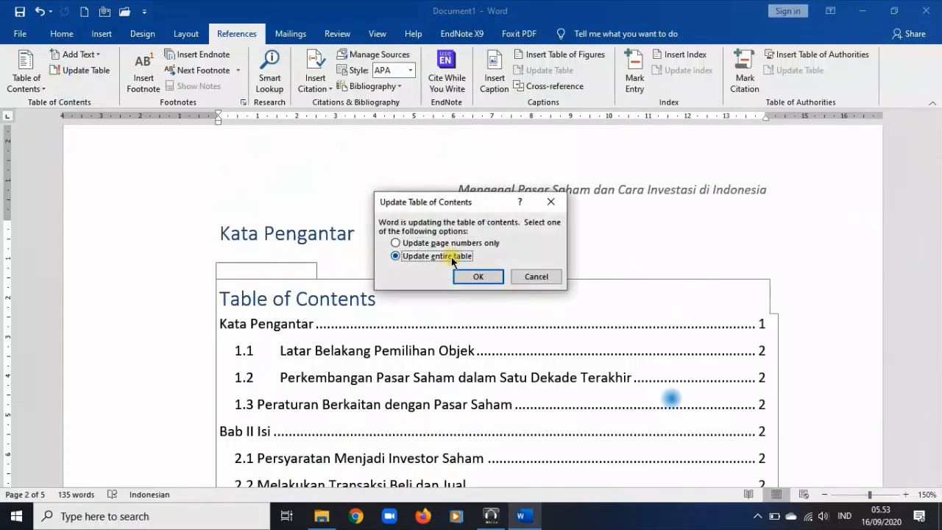
{"action": "left_click", "coordinate": [475, 276]}
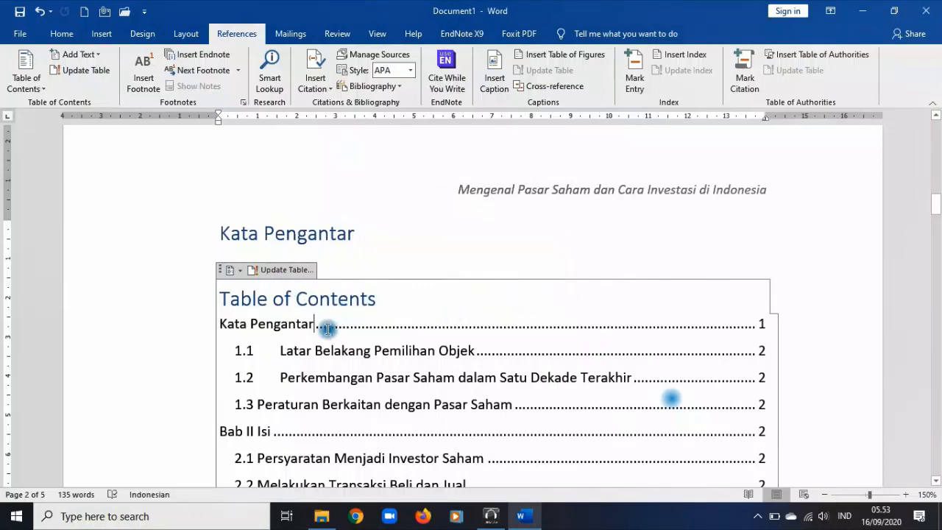
- Customize the table of contents with the tab leader set to (none), replacing the existing table, and check the entries
{"action": "scroll", "coordinate": [326, 331], "scroll_direction": "down", "scroll_amount": 1}
{"action": "left_click", "coordinate": [708, 279]}
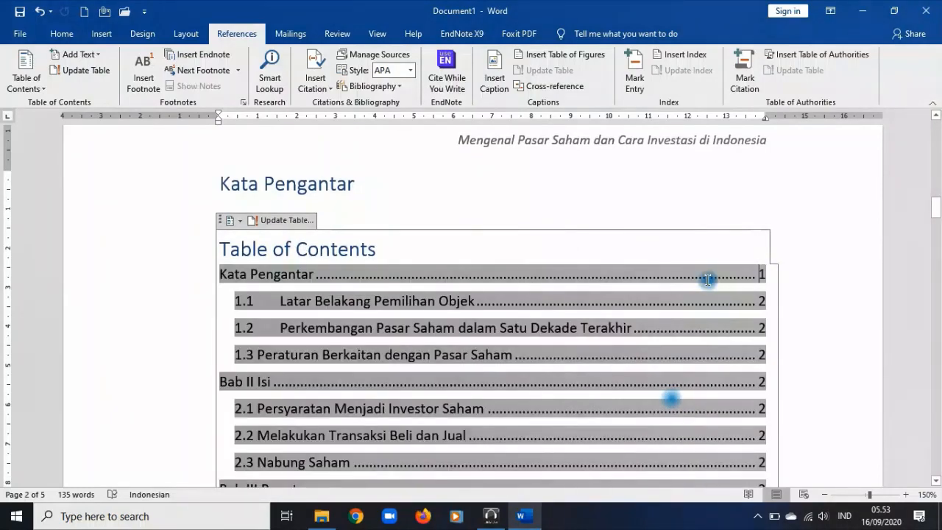
{"action": "left_click", "coordinate": [26, 82]}
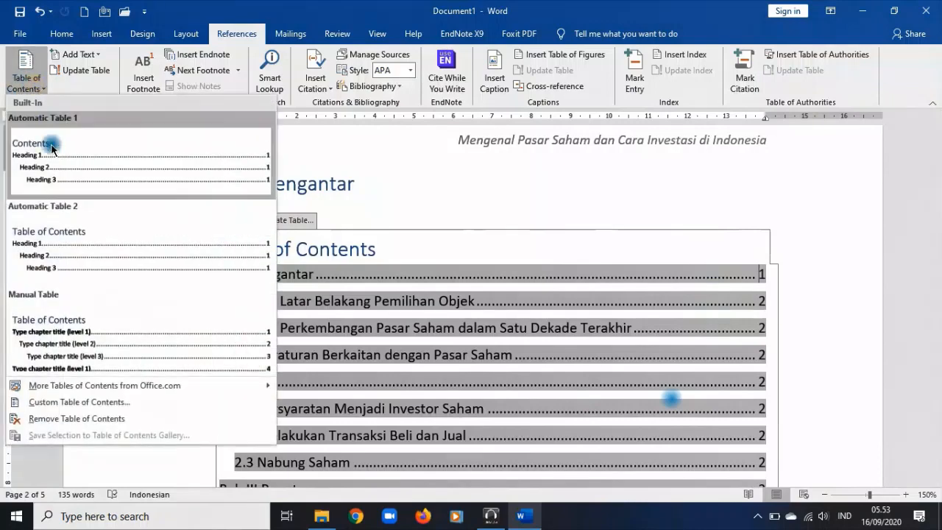
{"action": "left_click", "coordinate": [73, 402]}
{"action": "left_click", "coordinate": [408, 258]}
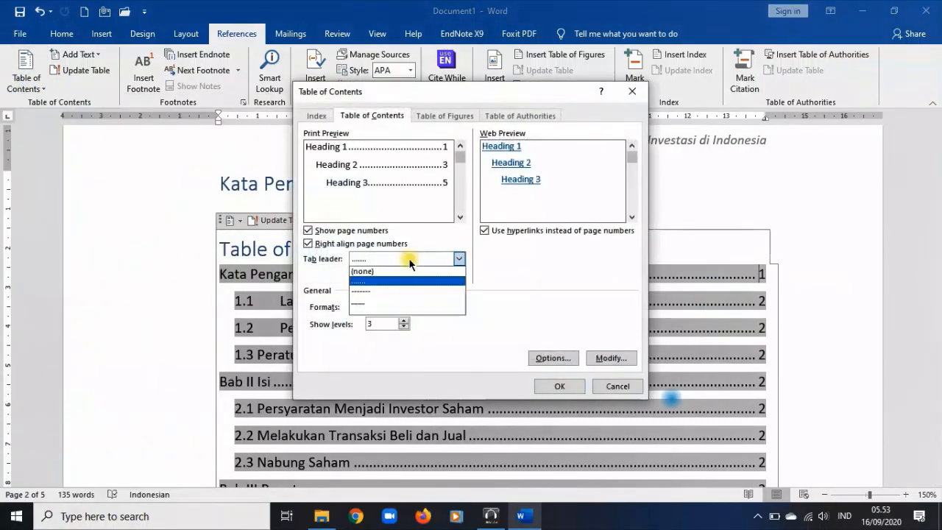
{"action": "left_click", "coordinate": [399, 282]}
{"action": "left_click", "coordinate": [394, 258]}
{"action": "left_click", "coordinate": [383, 271]}
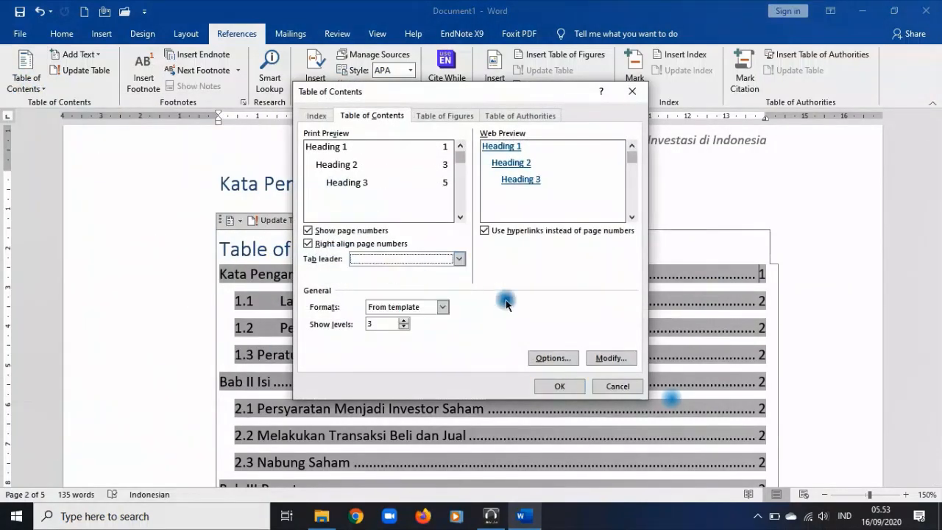
{"action": "left_click", "coordinate": [553, 386]}
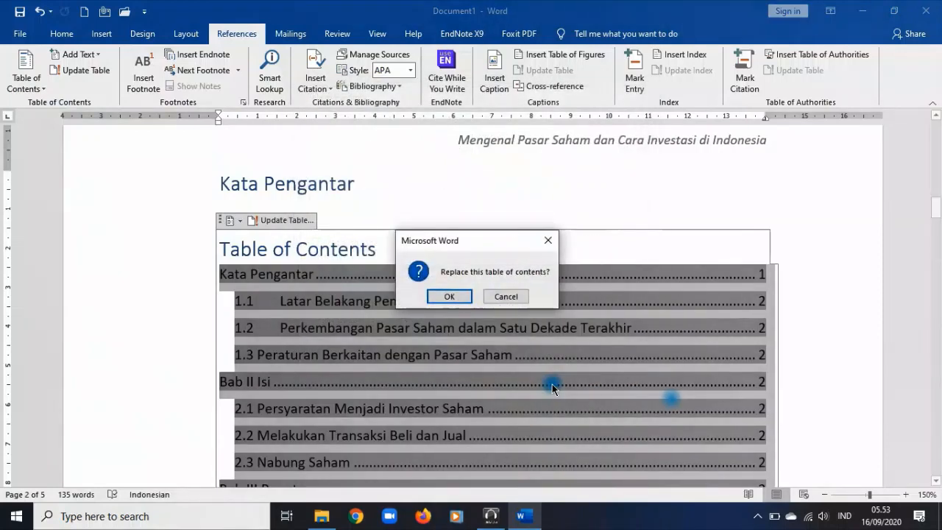
{"action": "left_click", "coordinate": [447, 297]}
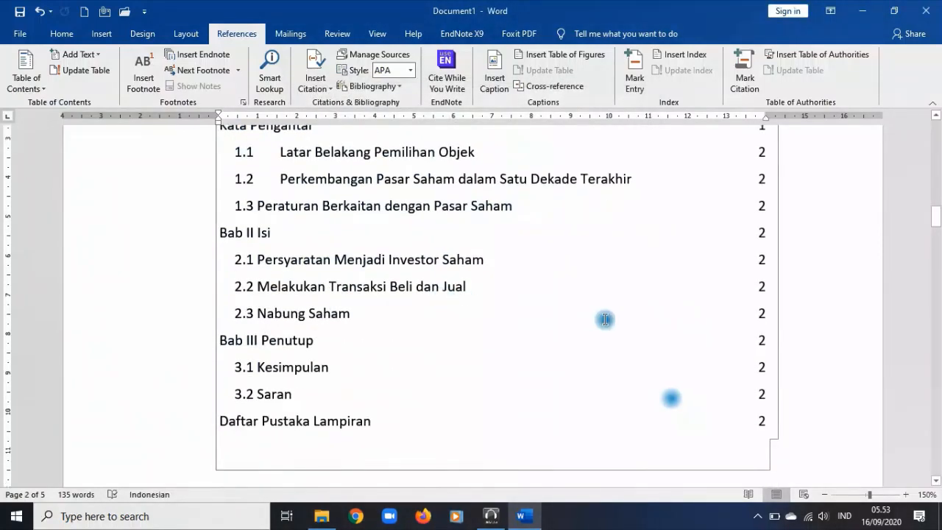
{"action": "scroll", "coordinate": [611, 331], "scroll_direction": "up", "scroll_amount": 5}
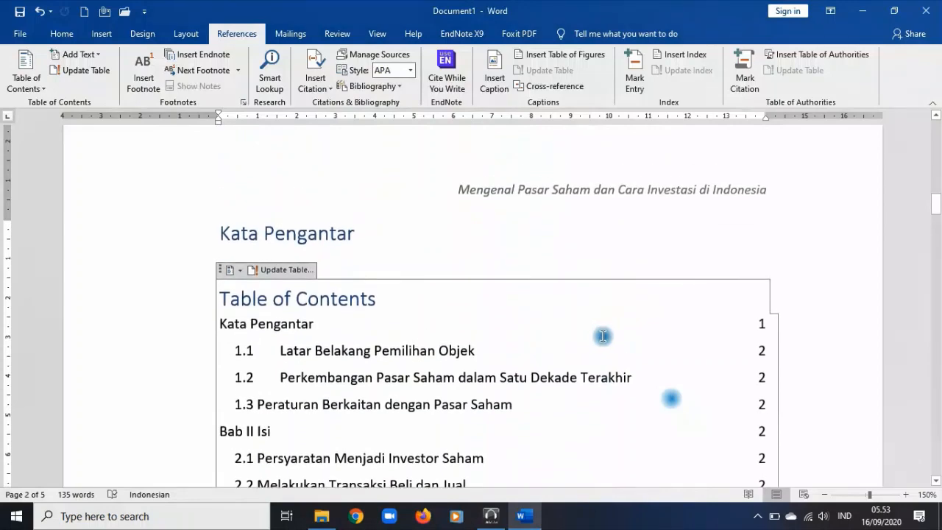
{"action": "scroll", "coordinate": [603, 336], "scroll_direction": "down", "scroll_amount": 5}
{"action": "scroll", "coordinate": [378, 326], "scroll_direction": "up", "scroll_amount": 5}
{"action": "scroll", "coordinate": [376, 312], "scroll_direction": "down", "scroll_amount": 4}
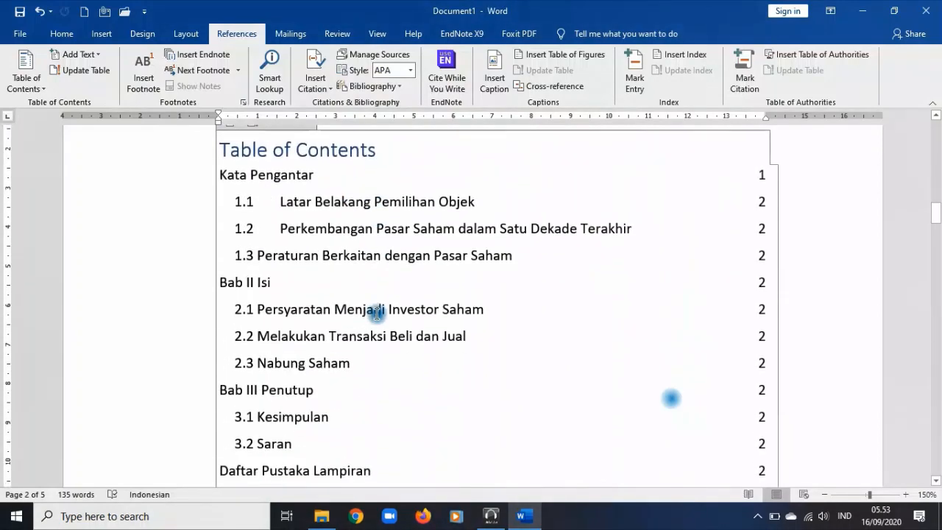
- Apply the Heading 1 style to the "Bab I Pendahuluan" chapter title on the page after the table of contents
{"action": "scroll", "coordinate": [378, 315], "scroll_direction": "down", "scroll_amount": 10}
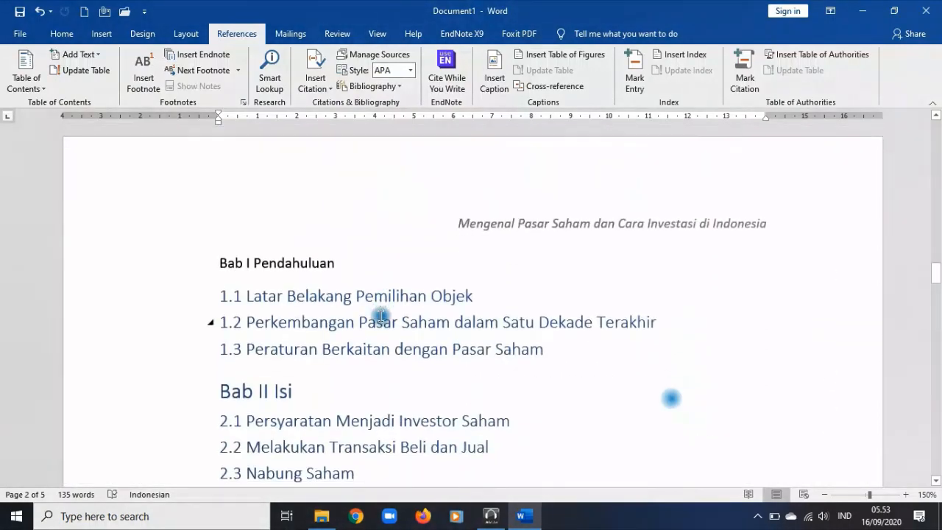
{"action": "scroll", "coordinate": [381, 316], "scroll_direction": "down", "scroll_amount": 3}
{"action": "scroll", "coordinate": [381, 316], "scroll_direction": "down", "scroll_amount": 15}
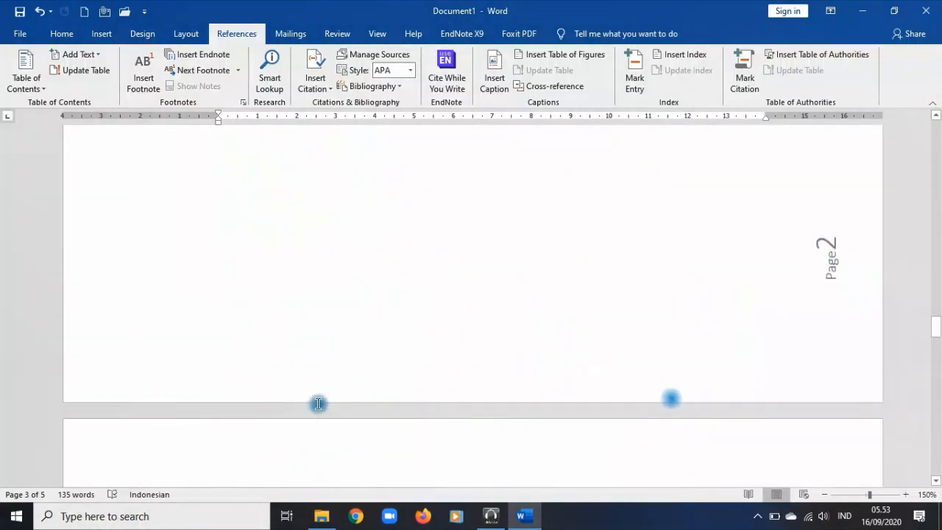
{"action": "scroll", "coordinate": [326, 349], "scroll_direction": "up", "scroll_amount": 20}
{"action": "scroll", "coordinate": [343, 348], "scroll_direction": "down", "scroll_amount": 3}
{"action": "scroll", "coordinate": [343, 348], "scroll_direction": "up", "scroll_amount": 3}
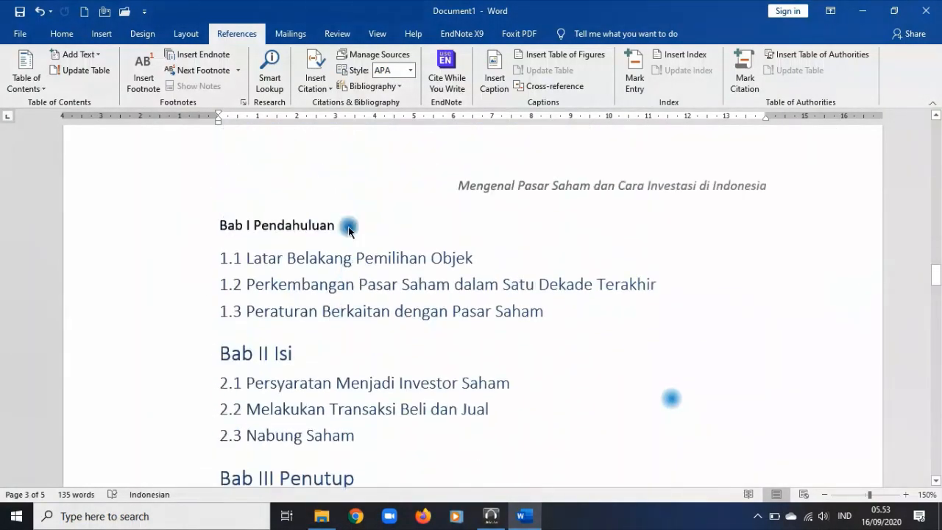
{"action": "left_click", "coordinate": [201, 269]}
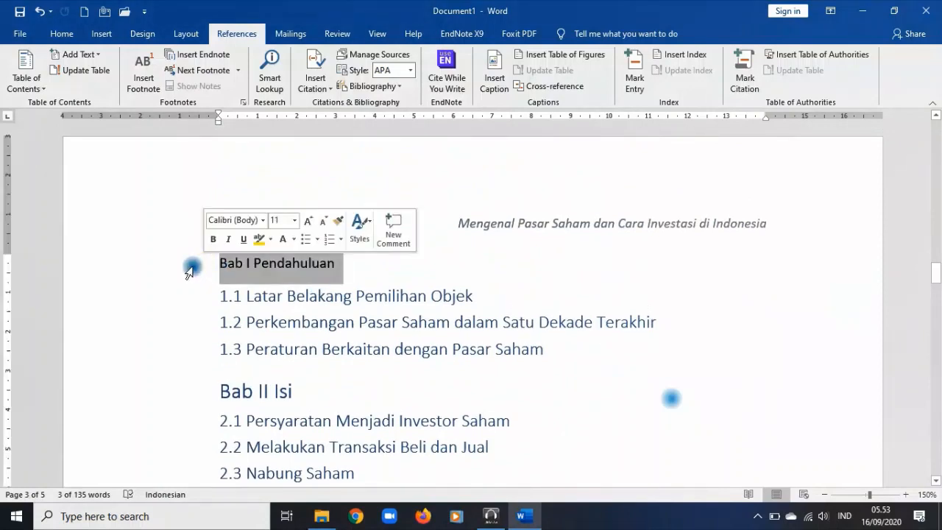
{"action": "left_click", "coordinate": [63, 34]}
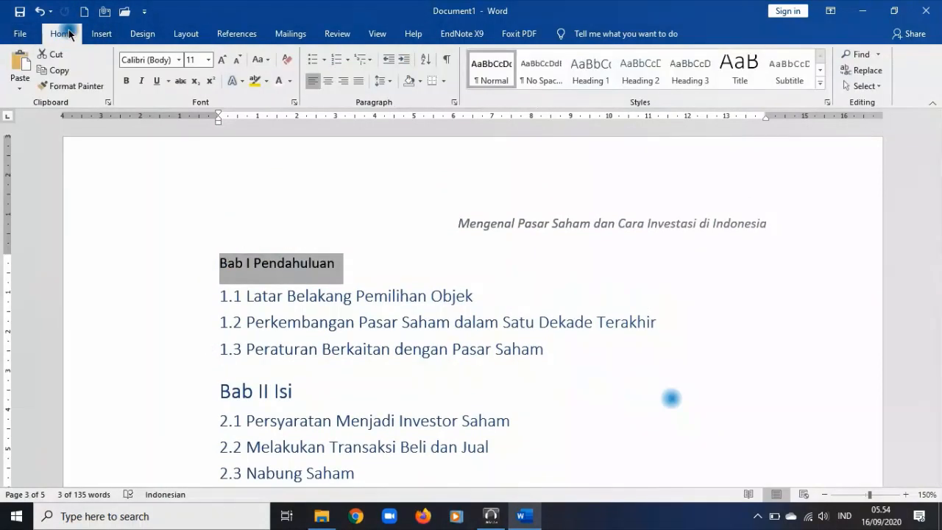
{"action": "left_click", "coordinate": [588, 74]}
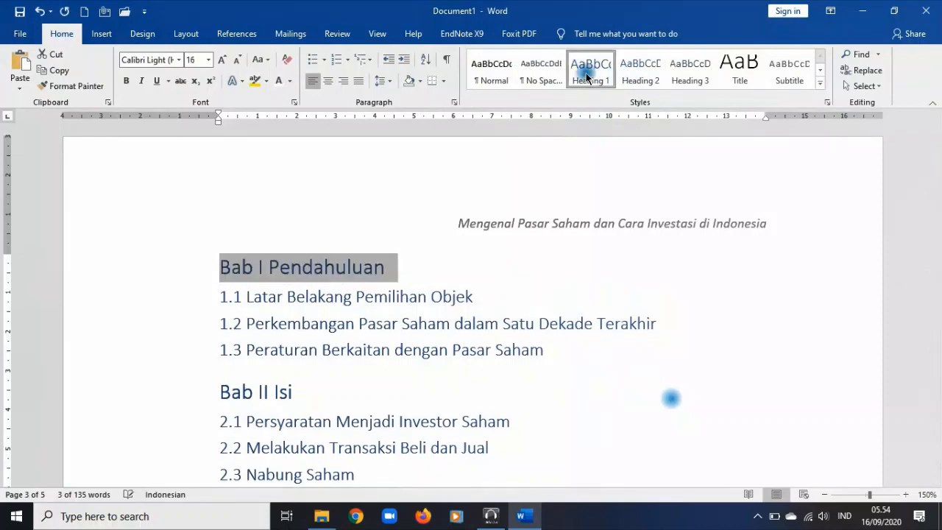
{"action": "left_click", "coordinate": [509, 282]}
- Update the entire table of contents so it includes the "Bab I Pendahuluan" chapter
{"action": "scroll", "coordinate": [510, 284], "scroll_direction": "up", "scroll_amount": 6}
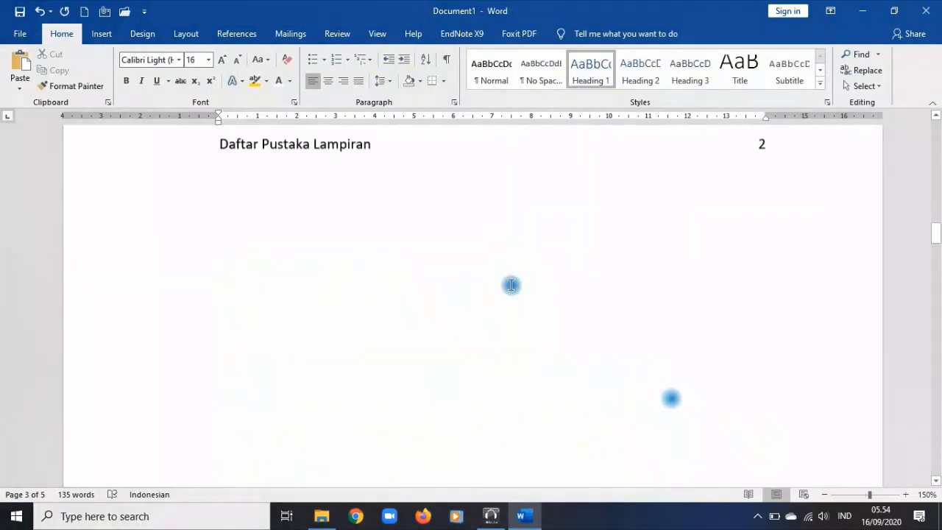
{"action": "left_click", "coordinate": [511, 285]}
{"action": "scroll", "coordinate": [511, 284], "scroll_direction": "up", "scroll_amount": 2}
{"action": "left_click", "coordinate": [329, 298]}
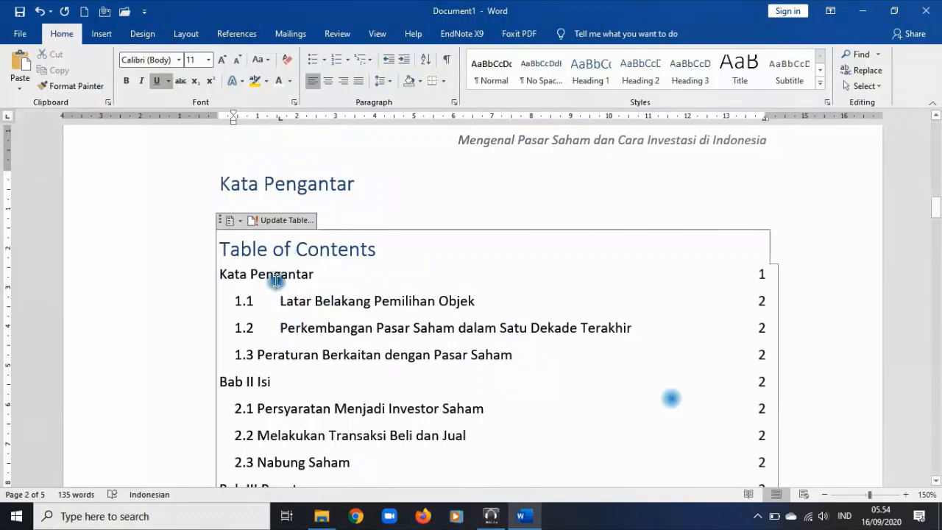
{"action": "left_click", "coordinate": [234, 33]}
{"action": "left_click", "coordinate": [116, 75]}
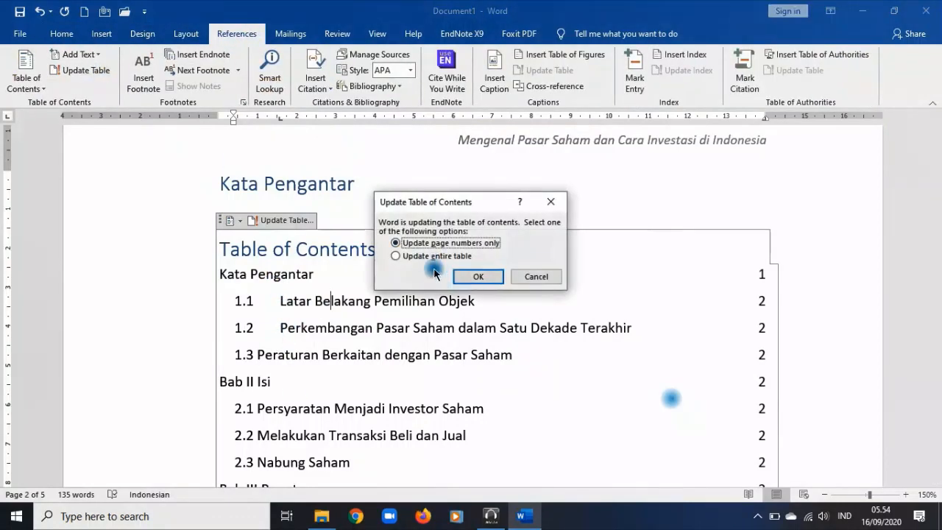
{"action": "left_click", "coordinate": [435, 258]}
{"action": "left_click", "coordinate": [486, 276]}
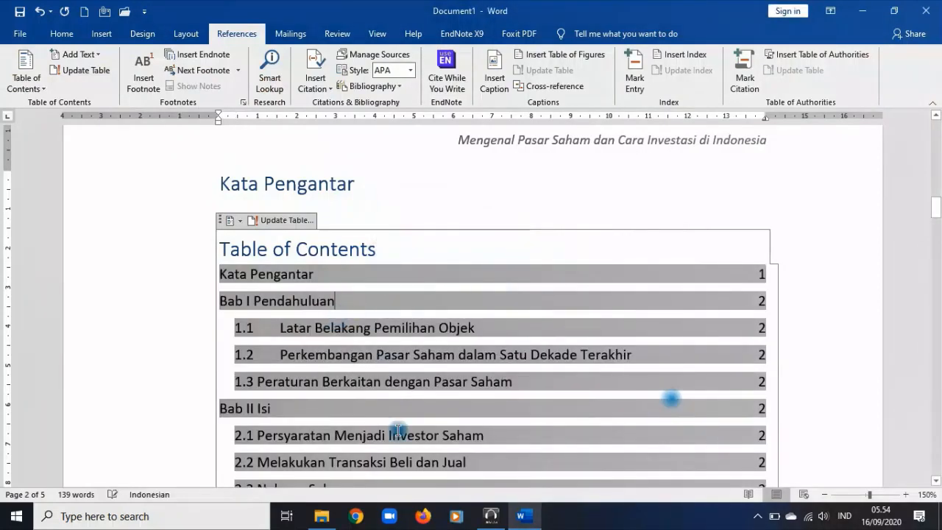
- Replace the "Table of Contents" title above the entries with "Daftar Isi"
{"action": "left_click", "coordinate": [418, 249]}
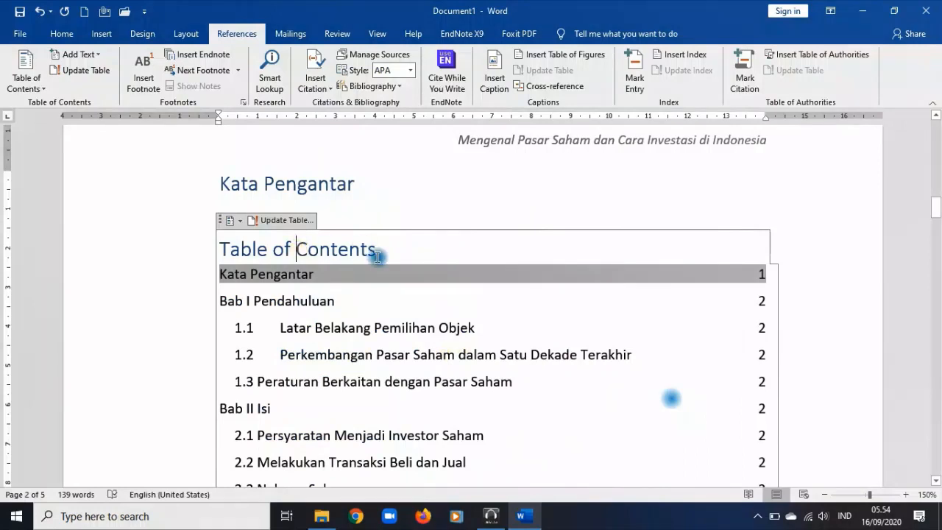
{"action": "left_click_drag", "start_coordinate": [368, 252], "coordinate": [251, 256]}
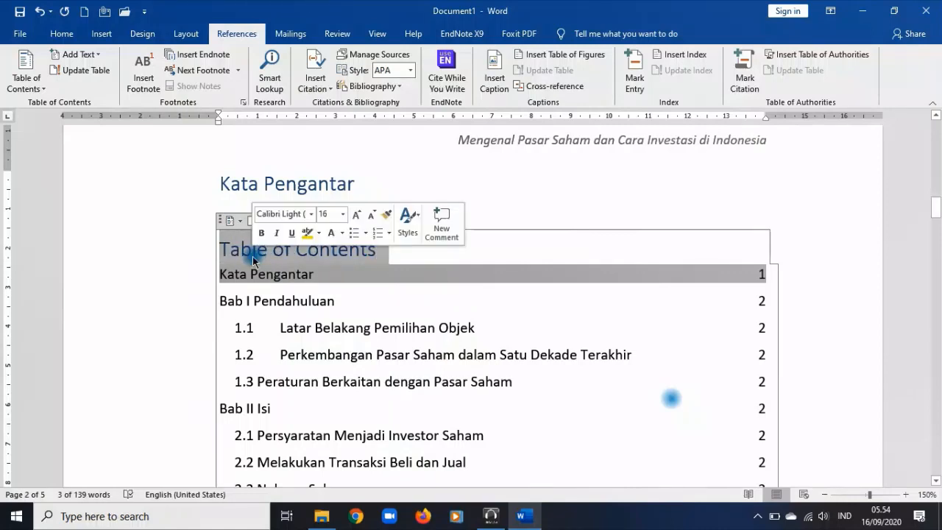
{"action": "type", "text": "Daftar"}
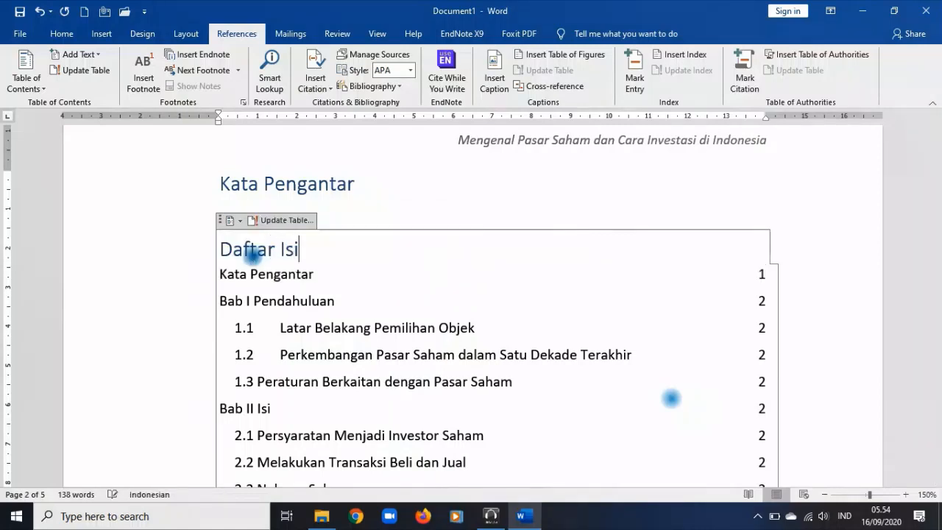
{"action": "type", "text": " Isi"}
{"action": "left_click", "coordinate": [62, 34]}
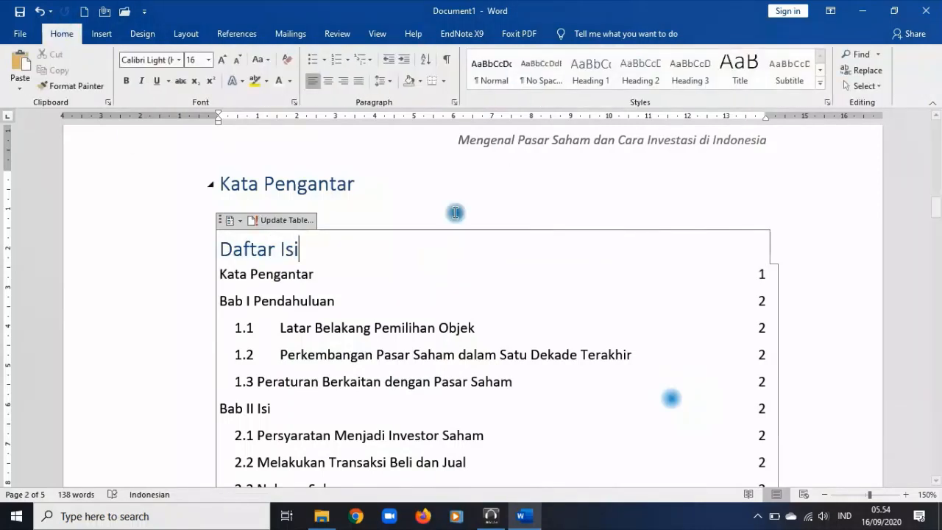
- Apply the Heading 1 style to the "Daftar Isi" title above the table of contents and center it
{"action": "left_click_drag", "start_coordinate": [330, 255], "coordinate": [147, 261]}
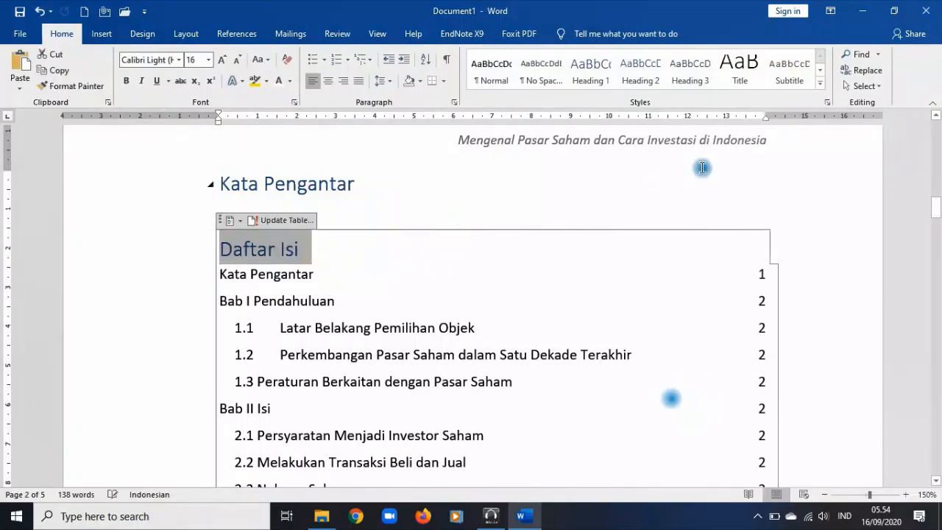
{"action": "left_click", "coordinate": [591, 77]}
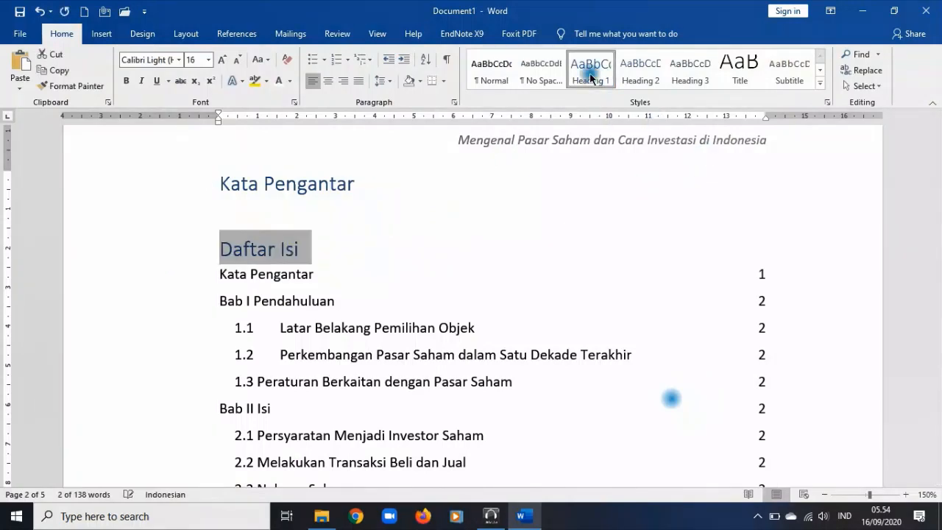
{"action": "left_click", "coordinate": [294, 254]}
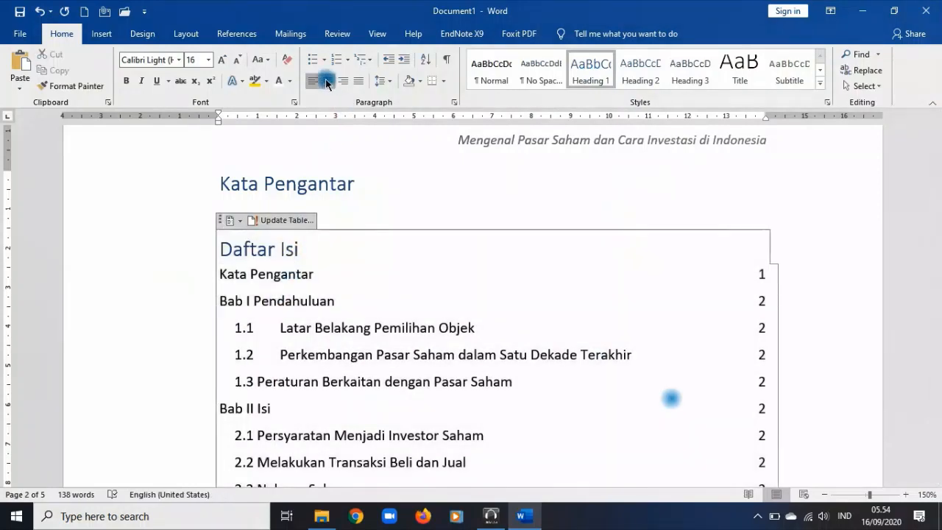
{"action": "key", "text": "ctrl+e"}
- Update the entire table of contents after styling its "Daftar Isi" title
{"action": "left_click", "coordinate": [236, 33]}
{"action": "left_click", "coordinate": [81, 70]}
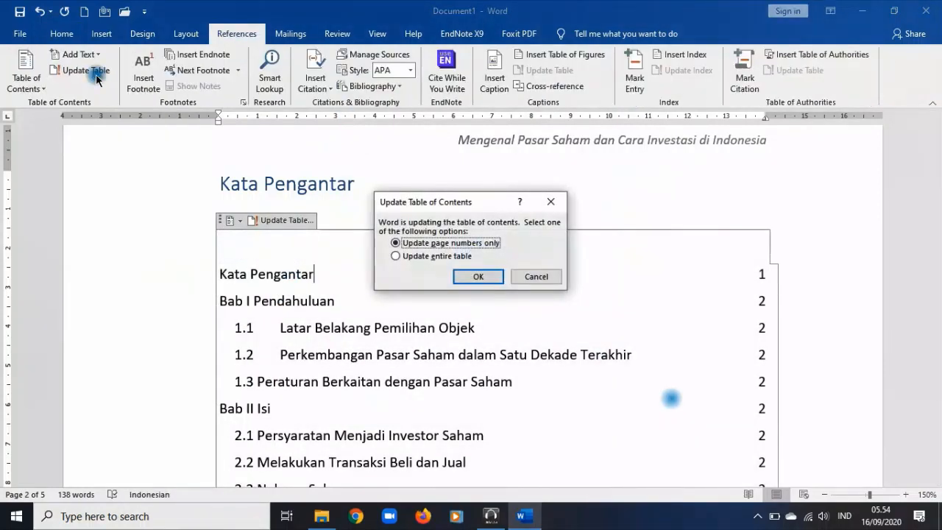
{"action": "left_click", "coordinate": [442, 255]}
{"action": "left_click", "coordinate": [475, 276]}
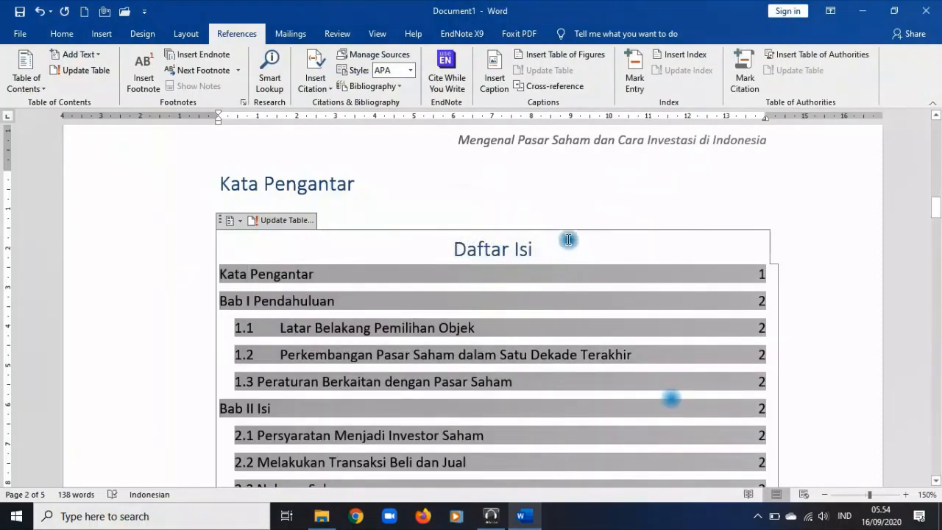
- Try to reapply the Heading 1 style to the centered "Daftar Isi" title
{"action": "left_click", "coordinate": [527, 247]}
{"action": "left_click", "coordinate": [61, 34]}
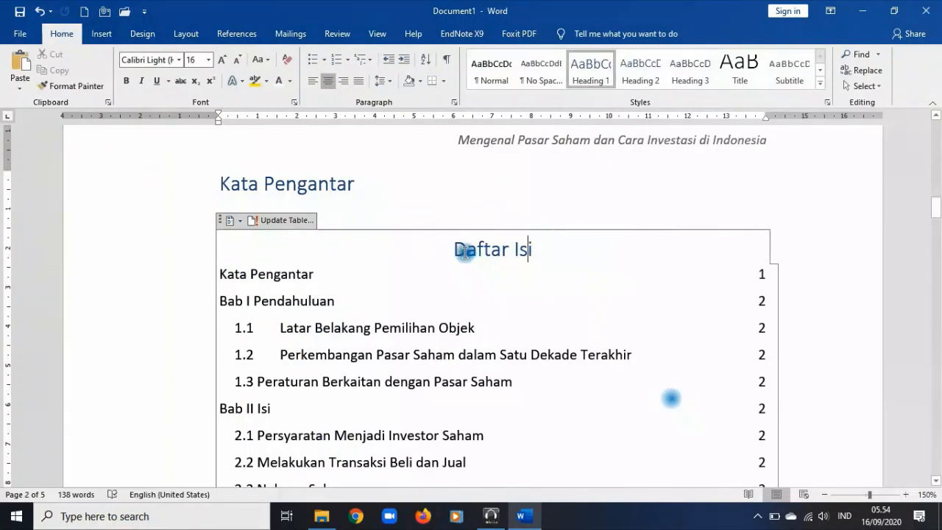
{"action": "left_click_drag", "start_coordinate": [410, 255], "coordinate": [538, 254]}
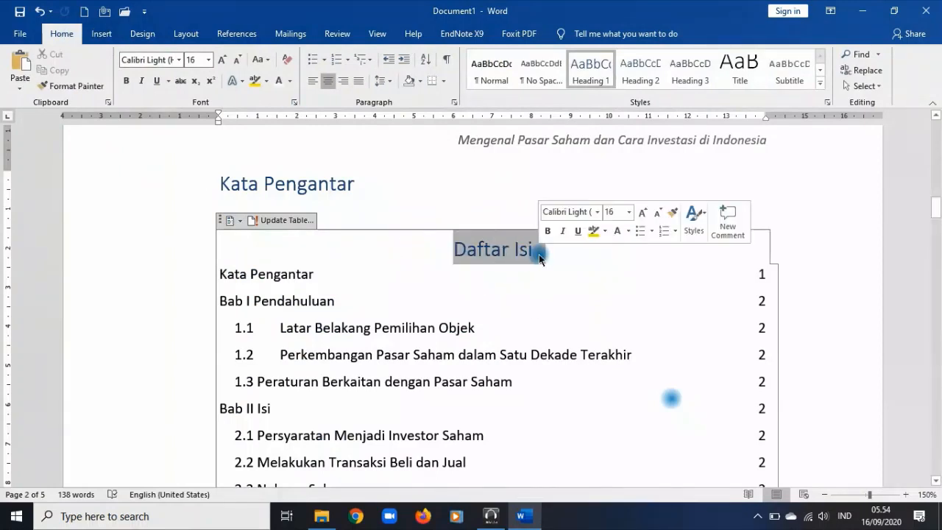
{"action": "left_click", "coordinate": [615, 73]}
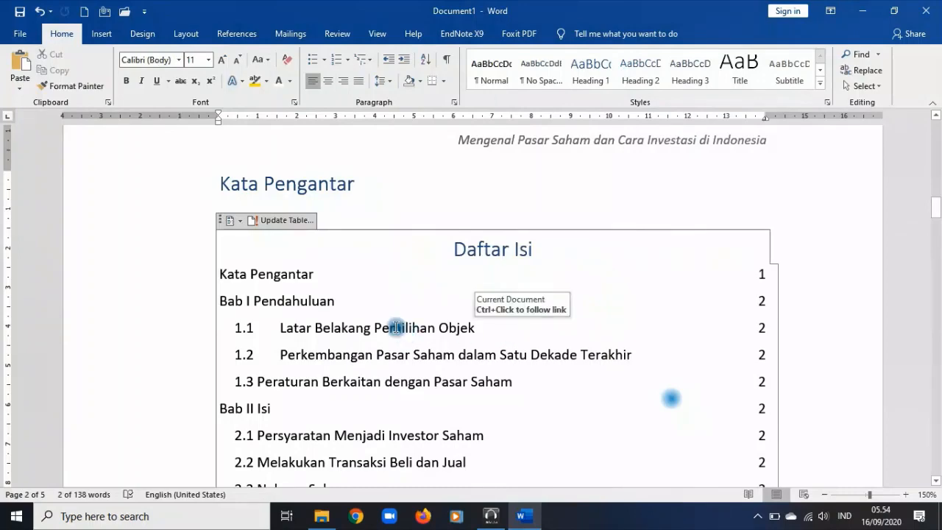
- Update the entire table of contents again and check whether its entries include "Daftar Isi"
{"action": "left_click", "coordinate": [343, 296]}
{"action": "left_click", "coordinate": [336, 283]}
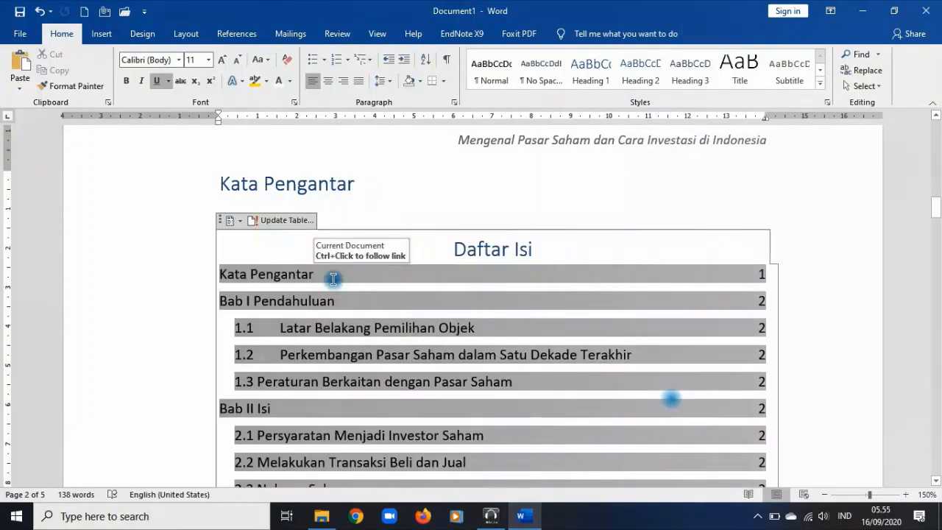
{"action": "left_click", "coordinate": [236, 34]}
{"action": "left_click", "coordinate": [81, 70]}
{"action": "left_click", "coordinate": [435, 256]}
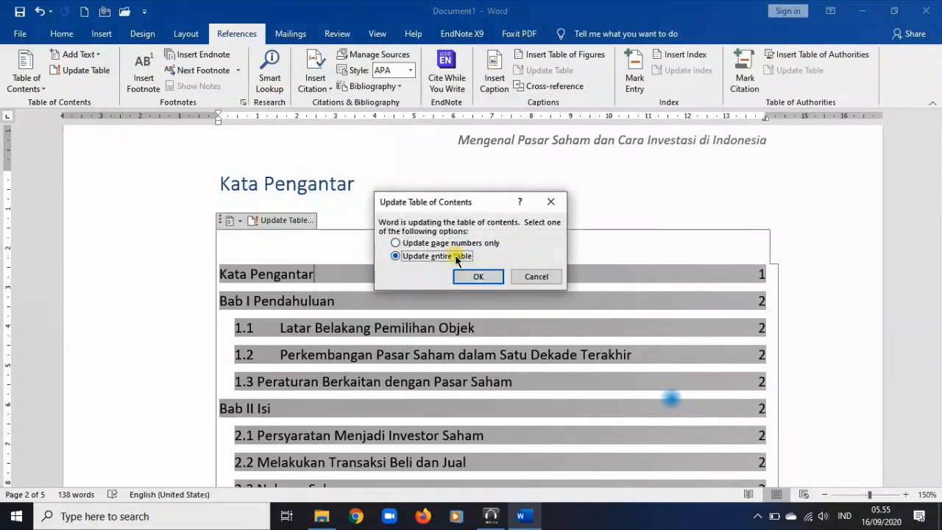
{"action": "left_click", "coordinate": [478, 277]}
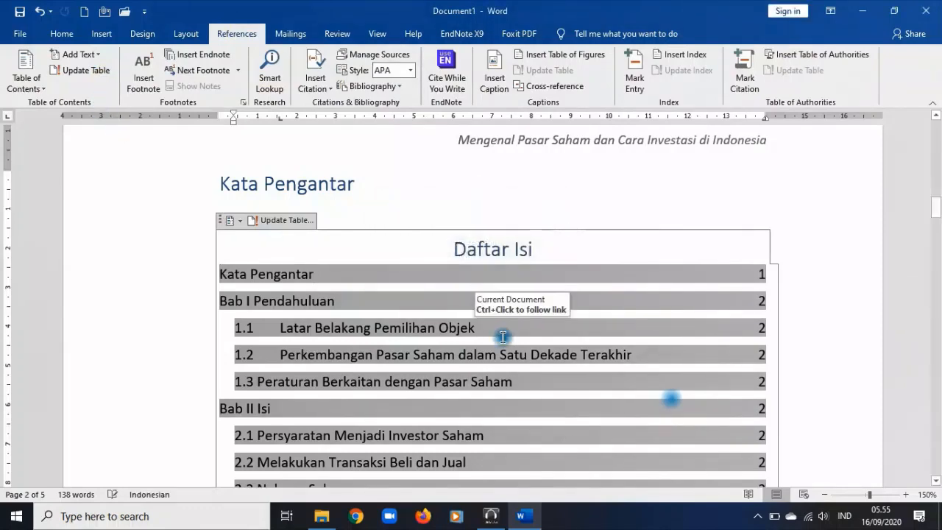
{"action": "scroll", "coordinate": [501, 337], "scroll_direction": "down", "scroll_amount": 3}
{"action": "scroll", "coordinate": [489, 389], "scroll_direction": "up", "scroll_amount": 2}
{"action": "scroll", "coordinate": [490, 388], "scroll_direction": "up", "scroll_amount": 1}
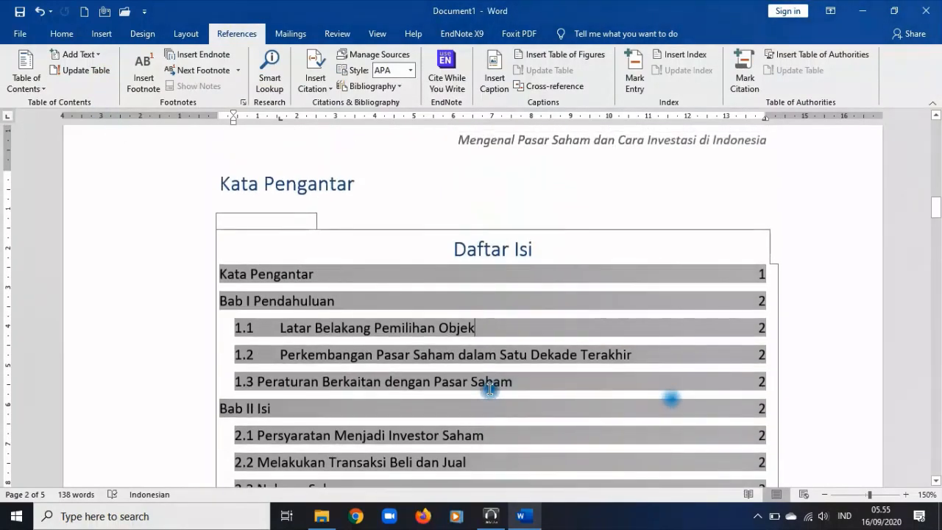
- Move the "Daftar Isi" title out of the table of contents block to the empty line directly above it
{"action": "left_click", "coordinate": [522, 248]}
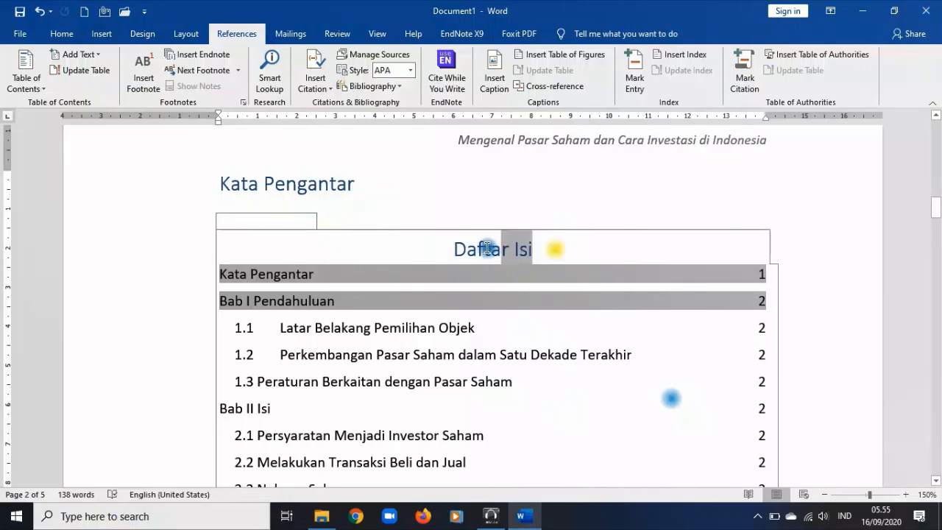
{"action": "left_click_drag", "start_coordinate": [553, 248], "coordinate": [465, 254]}
{"action": "key", "text": "ctrl+x"}
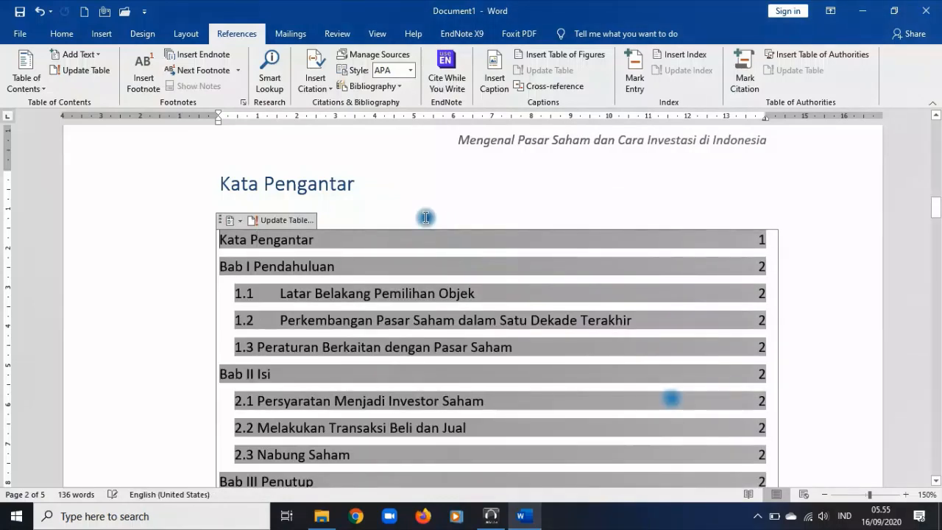
{"action": "left_click", "coordinate": [406, 221]}
{"action": "key", "text": "ctrl+v"}
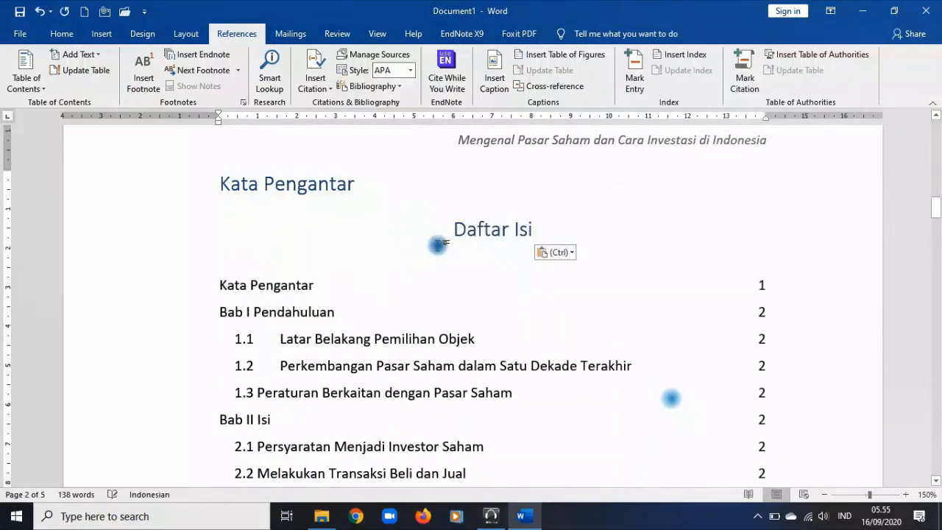
- Apply Heading 1 to the moved "Daftar Isi" title and center both it and the "Kata Pengantar" heading
{"action": "left_click_drag", "start_coordinate": [415, 228], "coordinate": [532, 225]}
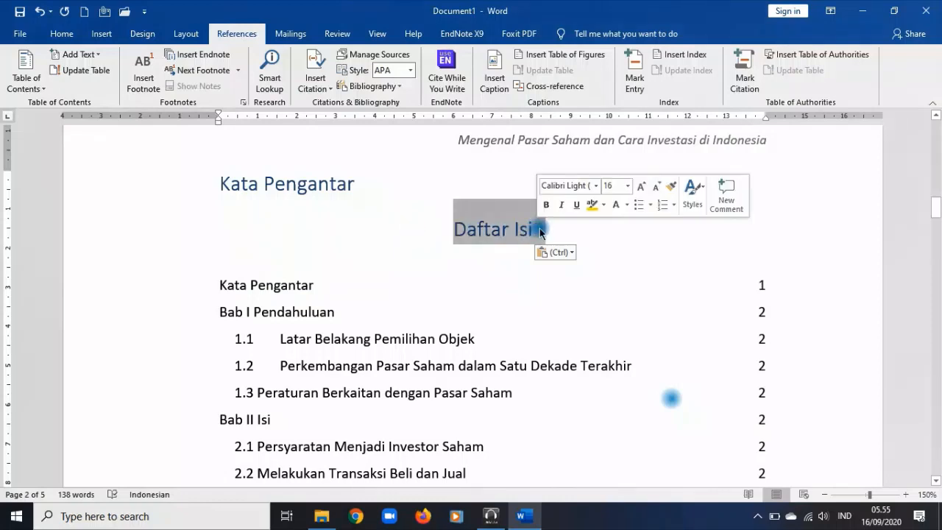
{"action": "left_click", "coordinate": [70, 34]}
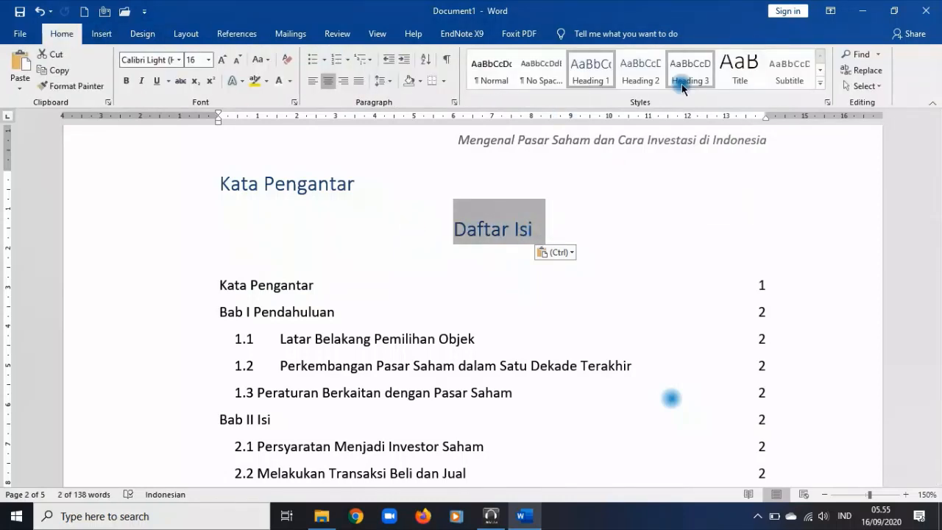
{"action": "left_click", "coordinate": [600, 73]}
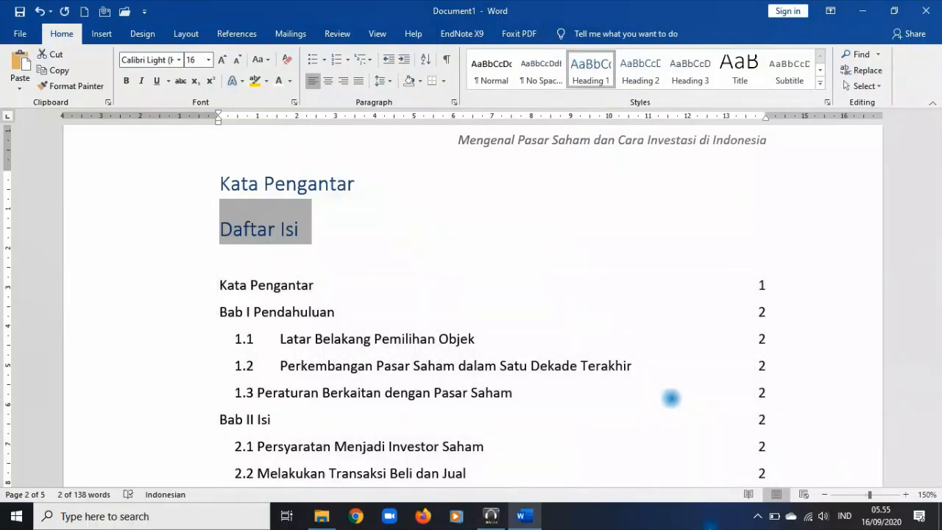
{"action": "left_click", "coordinate": [328, 82]}
{"action": "left_click", "coordinate": [281, 183]}
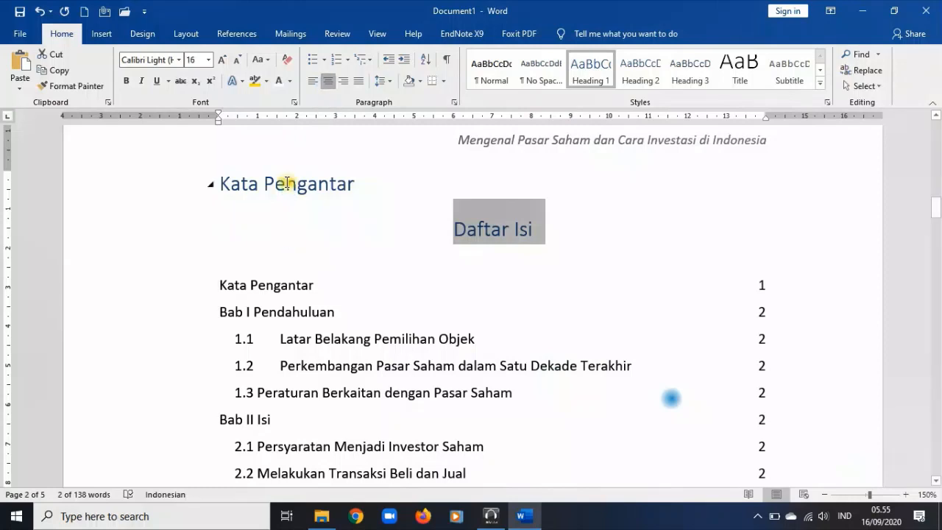
{"action": "left_click", "coordinate": [328, 80]}
- Update the entire table of contents so it includes the "Daftar Isi" heading
{"action": "left_click", "coordinate": [317, 284]}
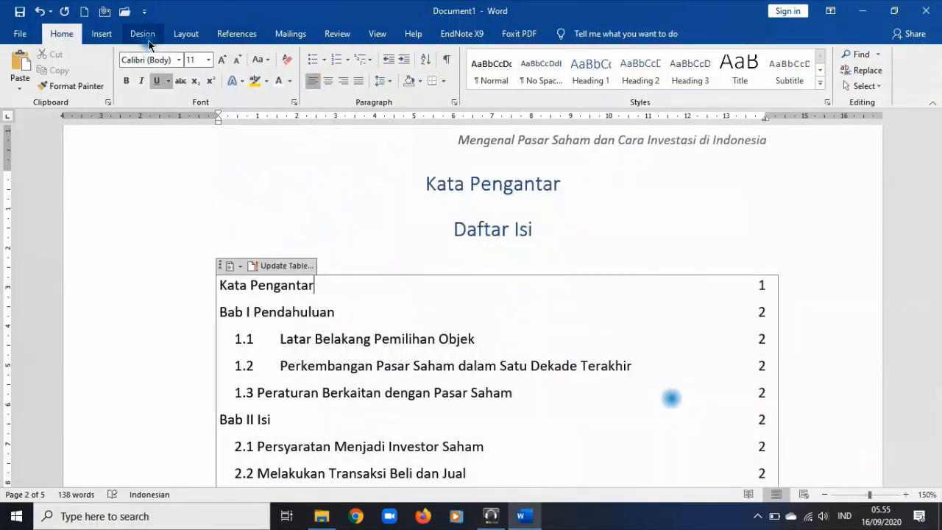
{"action": "left_click", "coordinate": [243, 34]}
{"action": "left_click", "coordinate": [81, 70]}
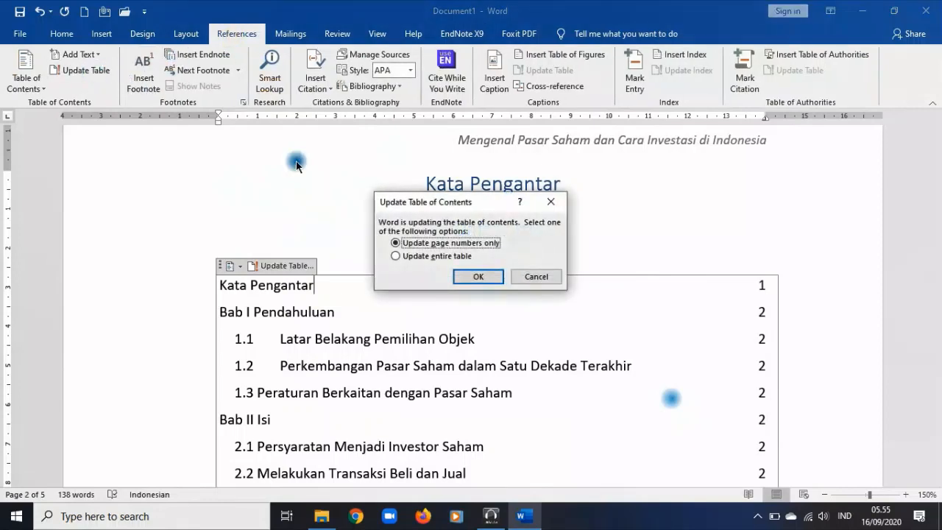
{"action": "left_click", "coordinate": [416, 256]}
{"action": "left_click", "coordinate": [479, 277]}
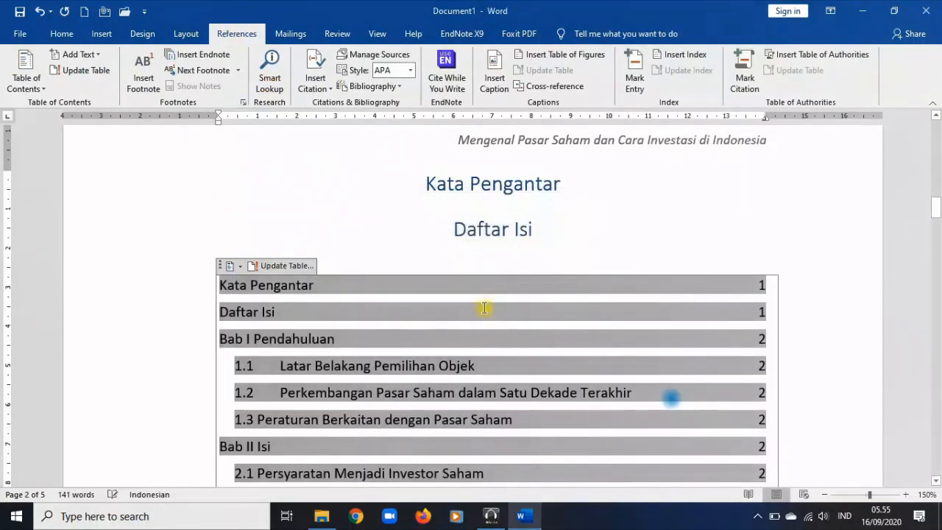
- Insert a page break before the "Daftar Isi" heading to separate it from "Kata Pengantar"
{"action": "left_click", "coordinate": [564, 184]}
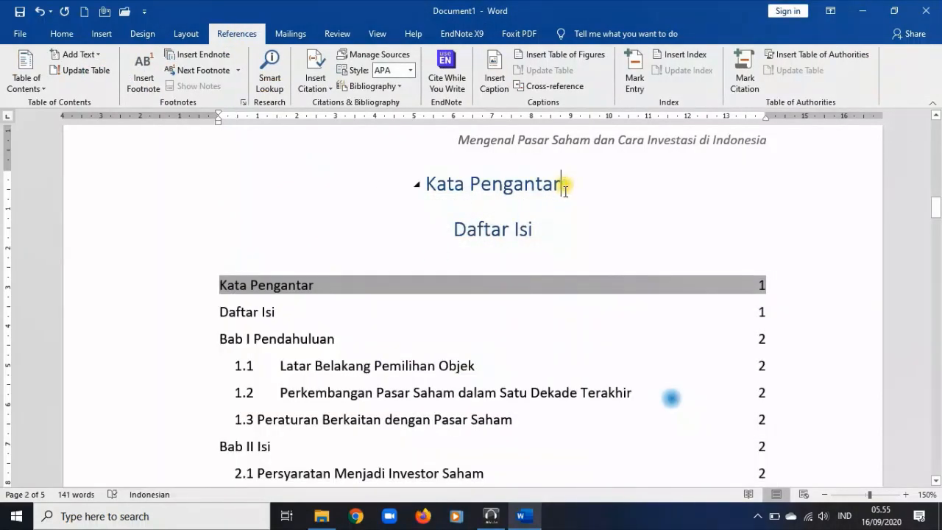
{"action": "left_click", "coordinate": [452, 231]}
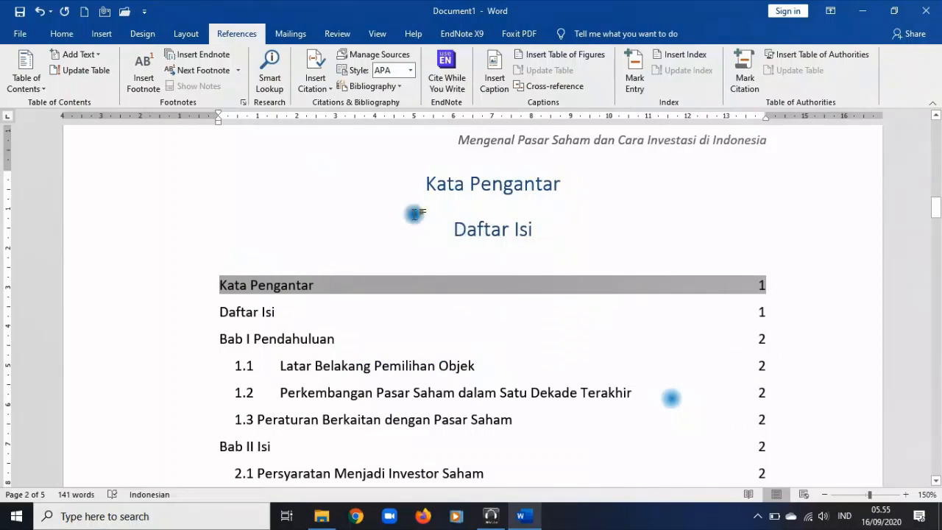
{"action": "left_click", "coordinate": [102, 34]}
{"action": "left_click", "coordinate": [31, 88]}
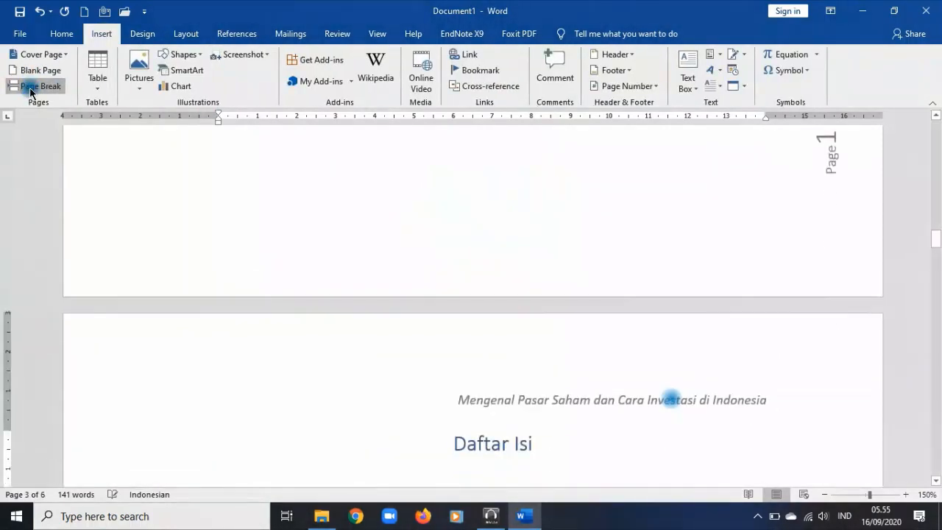
- Enter the word "Puji" as sample body text below the "Kata Pengantar" heading
{"action": "scroll", "coordinate": [447, 343], "scroll_direction": "up", "scroll_amount": 15}
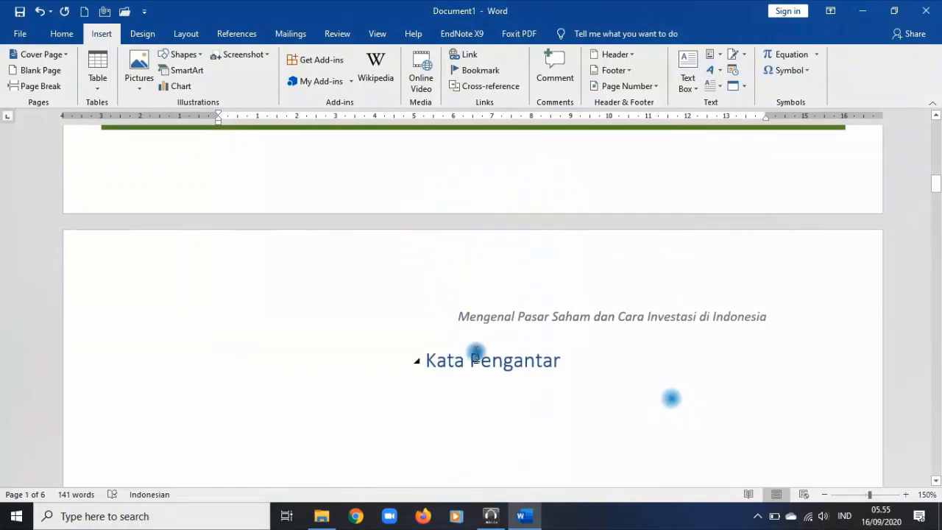
{"action": "scroll", "coordinate": [467, 245], "scroll_direction": "down", "scroll_amount": 2}
{"action": "left_click", "coordinate": [538, 267]}
{"action": "left_click", "coordinate": [541, 230]}
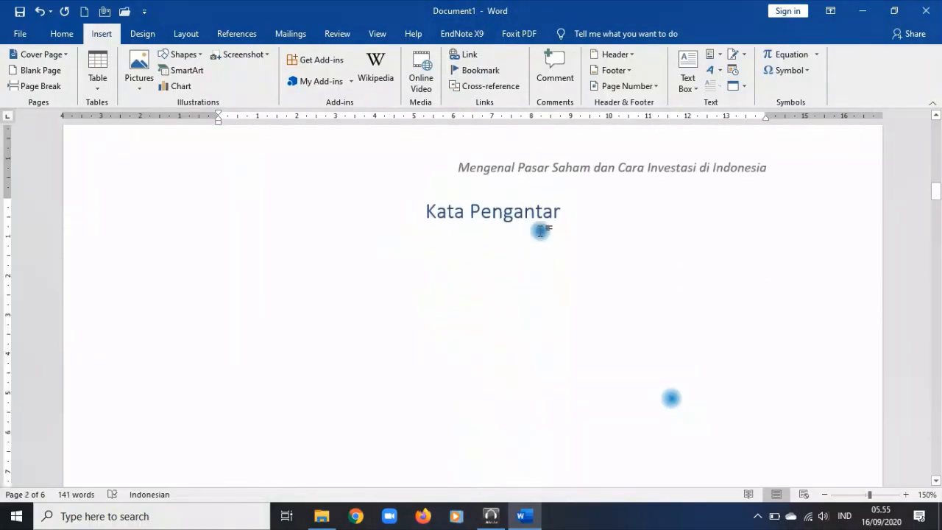
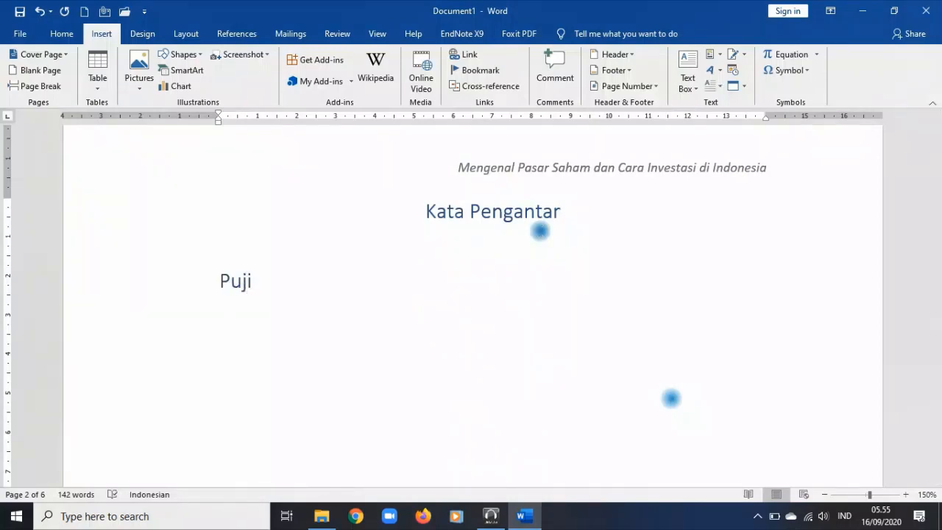
- Try to apply the Normal style to the "Puji" line and the blank line above it
{"action": "left_click", "coordinate": [61, 34]}
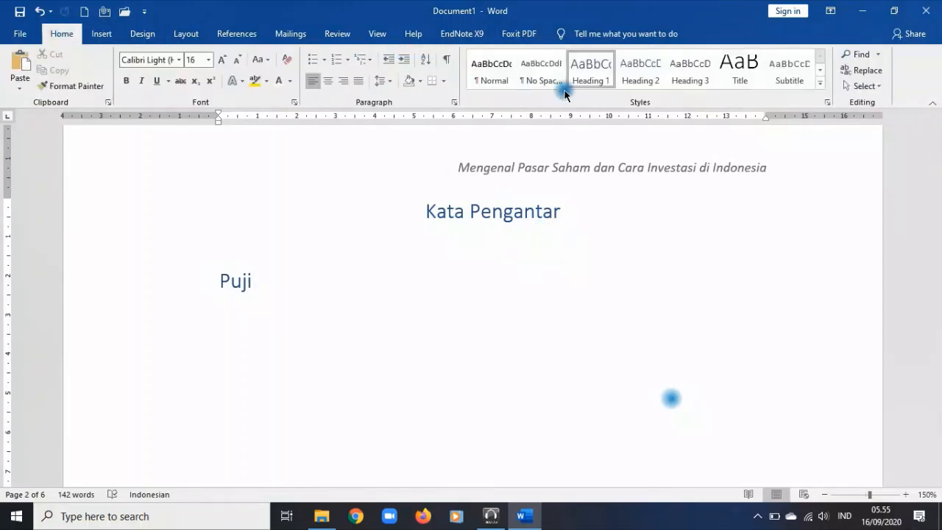
{"action": "left_click", "coordinate": [176, 289]}
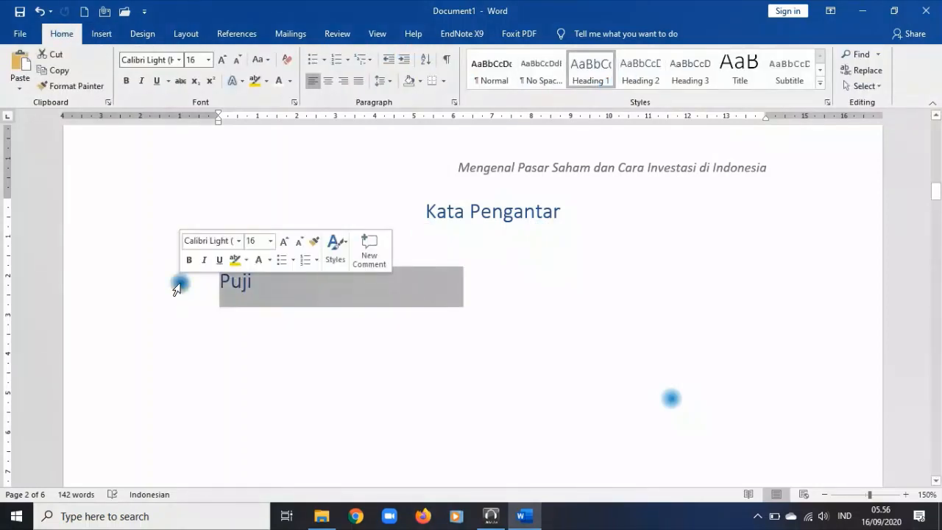
{"action": "left_click", "coordinate": [501, 68]}
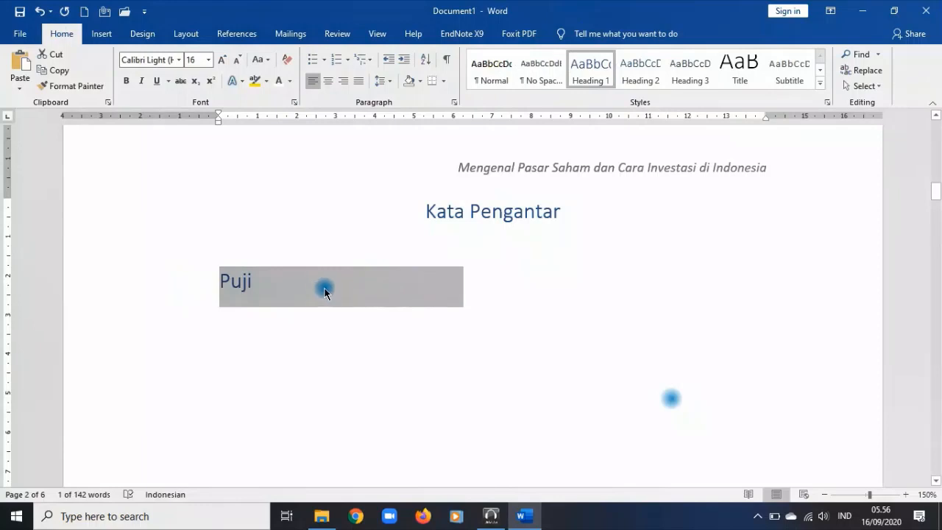
{"action": "left_click", "coordinate": [312, 265]}
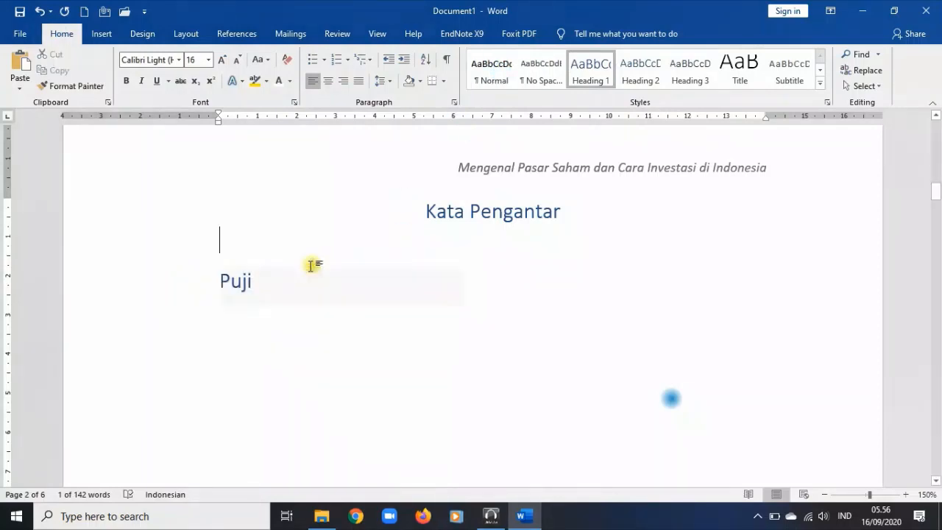
{"action": "left_click_drag", "start_coordinate": [196, 256], "coordinate": [220, 306]}
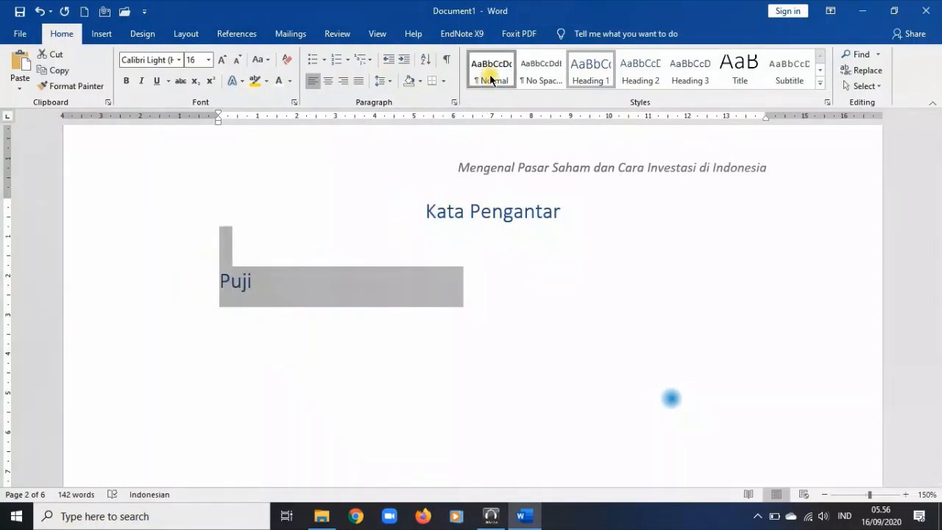
{"action": "left_click", "coordinate": [491, 250]}
- Delete the "Puji" line, the blank line and the page break between "Kata Pengantar" and "Daftar Isi"
{"action": "left_click_drag", "start_coordinate": [420, 277], "coordinate": [166, 251]}
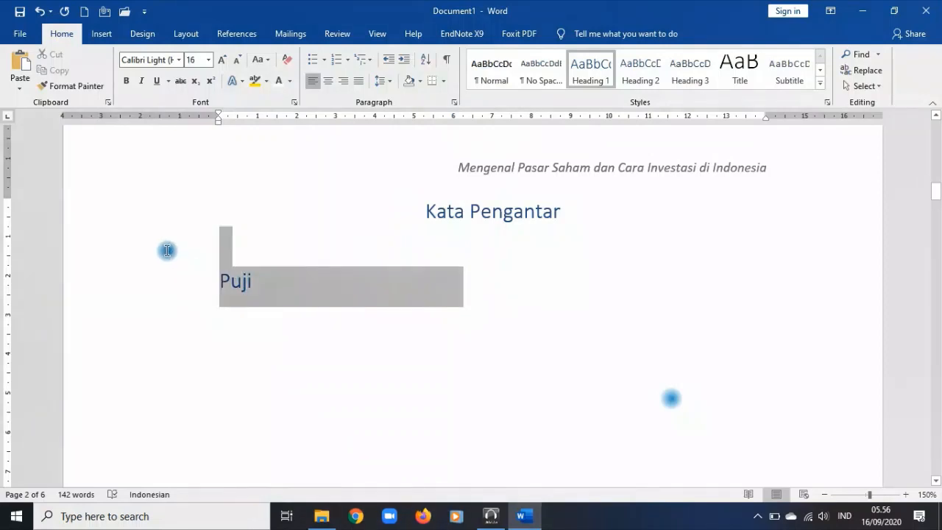
{"action": "key", "text": "Delete"}
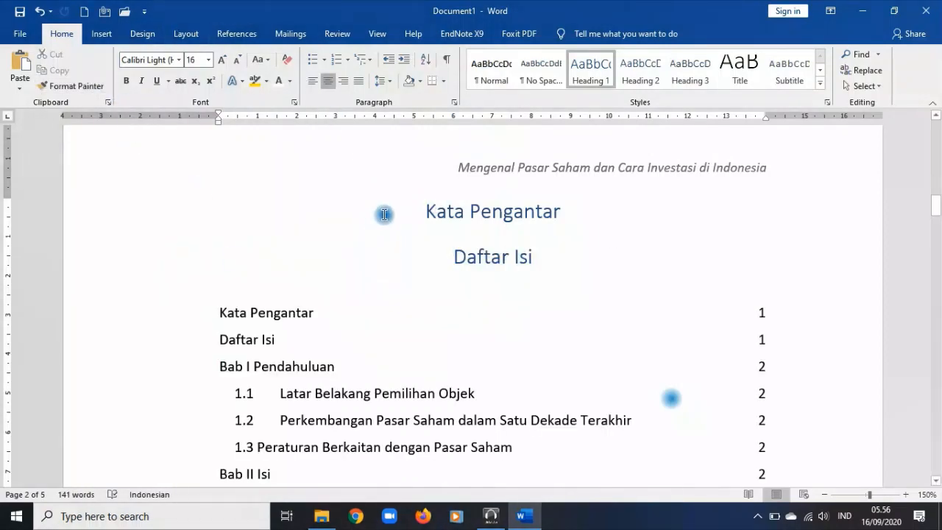
- Insert a page break between "Kata Pengantar" and "Daftar Isi", and delete the extra blank line below "Kata Pengantar"
{"action": "key", "text": "Return"}
{"action": "key", "text": "ctrl+Return"}
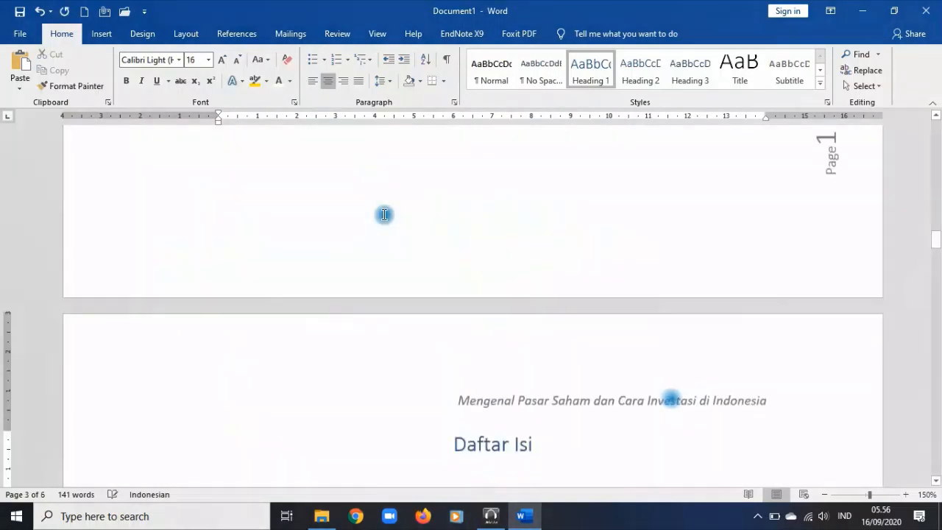
{"action": "scroll", "coordinate": [486, 258], "scroll_direction": "up", "scroll_amount": 10}
{"action": "left_click", "coordinate": [452, 332]}
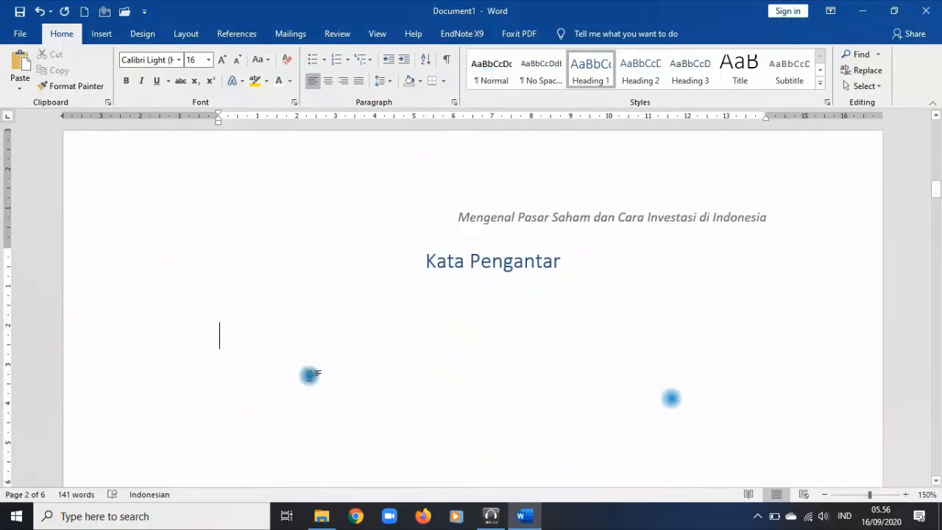
{"action": "left_click_drag", "start_coordinate": [197, 490], "coordinate": [199, 488]}
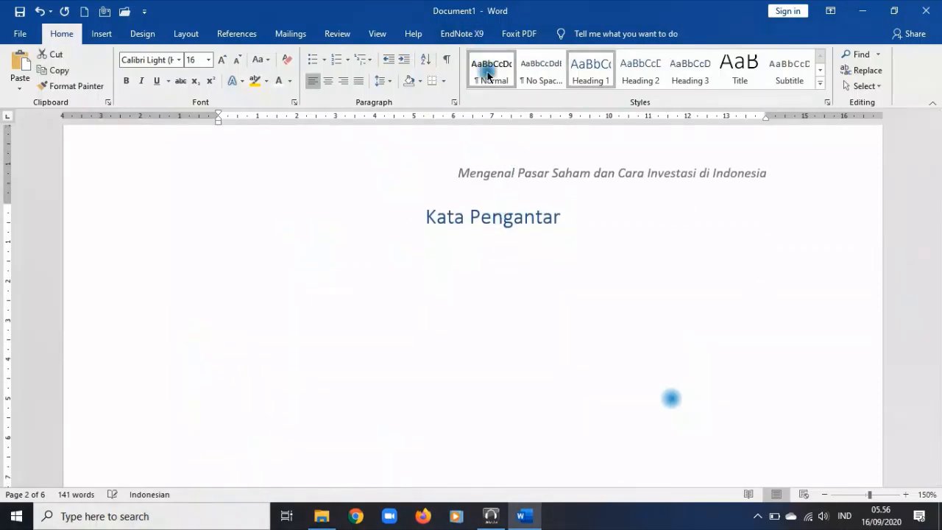
{"action": "key", "text": "Delete"}
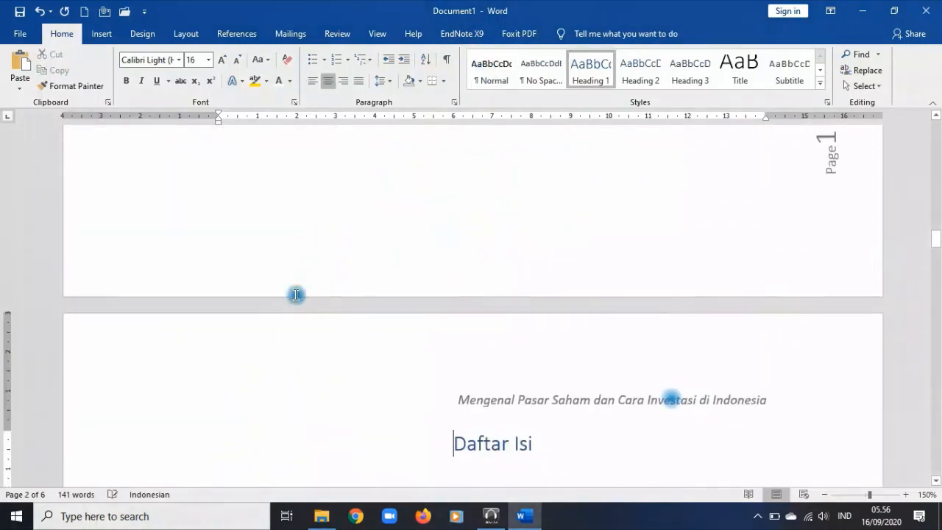
- Update the entire table of contents below the "Daftar Isi" heading
{"action": "scroll", "coordinate": [377, 348], "scroll_direction": "down", "scroll_amount": 4}
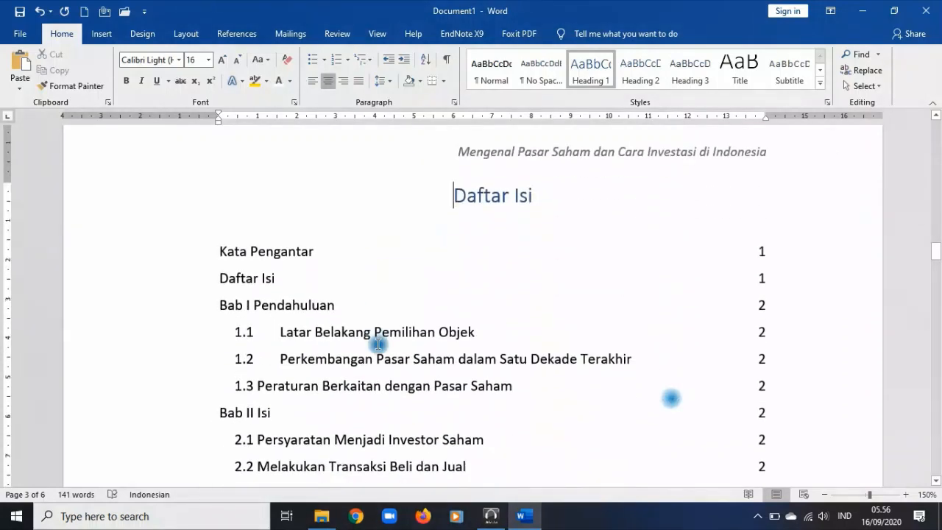
{"action": "scroll", "coordinate": [377, 345], "scroll_direction": "down", "scroll_amount": 1}
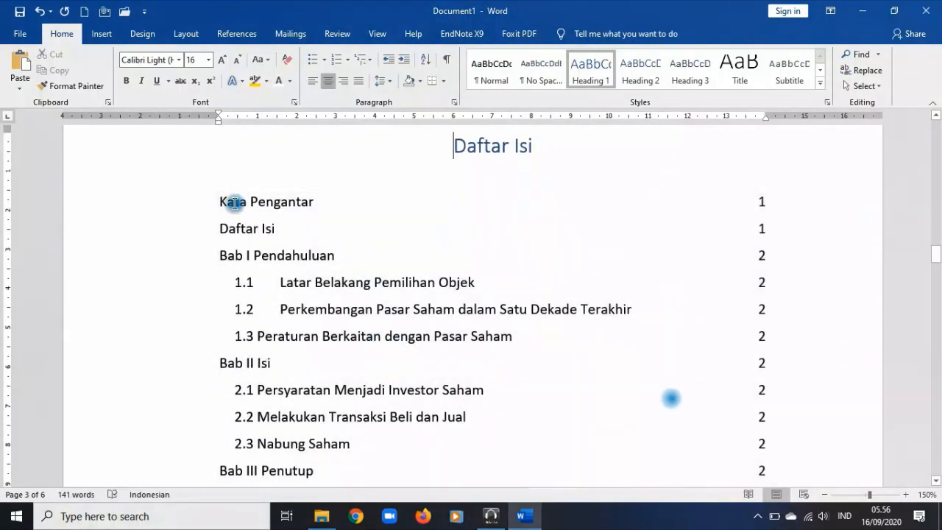
{"action": "left_click", "coordinate": [293, 231]}
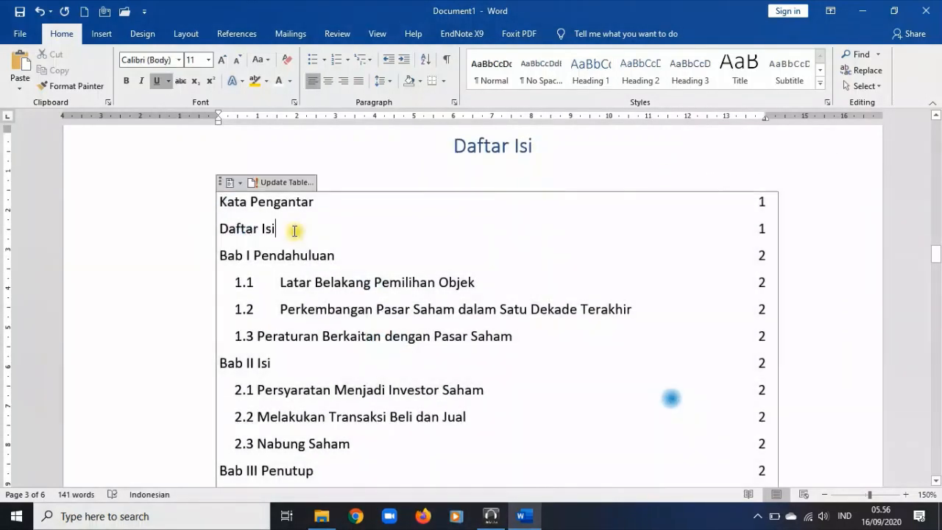
{"action": "left_click", "coordinate": [240, 33]}
{"action": "left_click", "coordinate": [81, 70]}
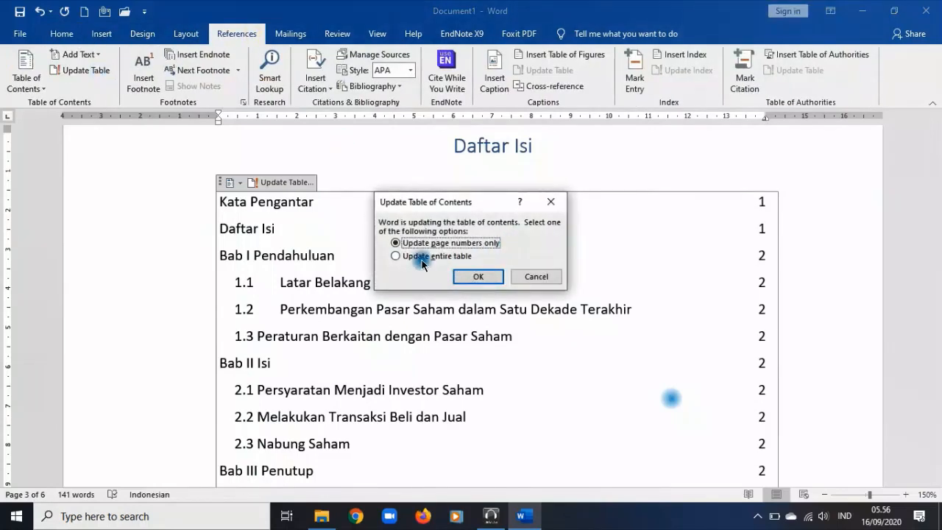
{"action": "left_click", "coordinate": [445, 256]}
{"action": "left_click", "coordinate": [485, 278]}
- Compare the updated table of contents entries and page numbers with the chapter, "Daftar Pustaka" and "Lampiran" headings in the document
{"action": "scroll", "coordinate": [489, 294], "scroll_direction": "down", "scroll_amount": 8}
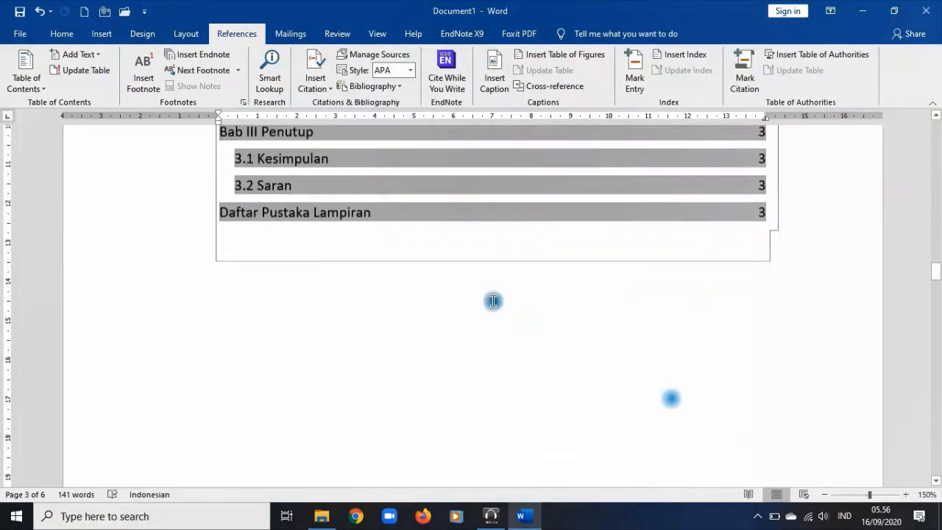
{"action": "scroll", "coordinate": [493, 300], "scroll_direction": "up", "scroll_amount": 10}
{"action": "scroll", "coordinate": [407, 265], "scroll_direction": "down", "scroll_amount": 3}
{"action": "scroll", "coordinate": [348, 213], "scroll_direction": "up", "scroll_amount": 3}
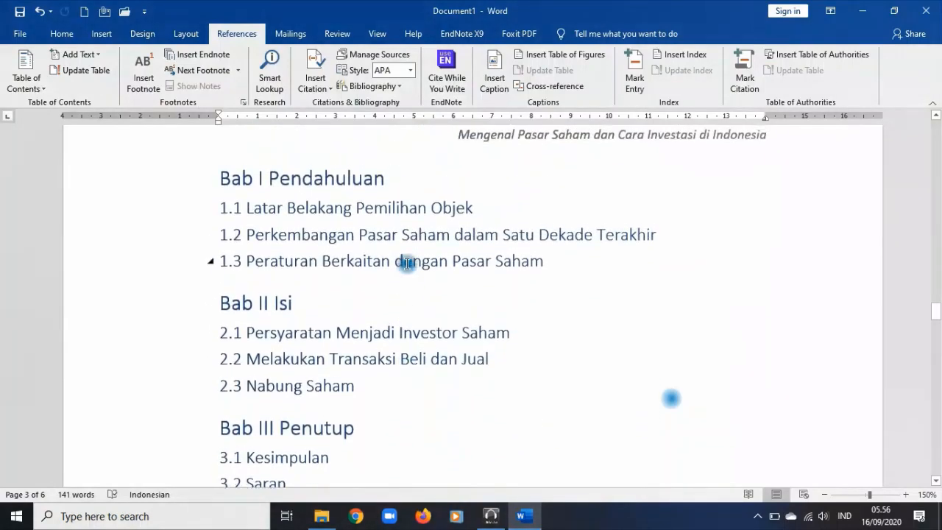
{"action": "scroll", "coordinate": [623, 169], "scroll_direction": "up", "scroll_amount": 8}
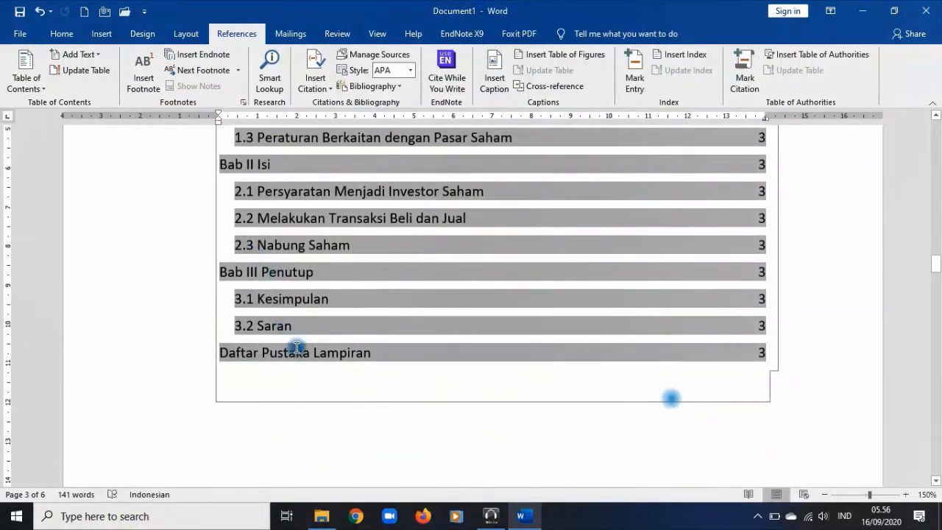
{"action": "scroll", "coordinate": [351, 363], "scroll_direction": "down", "scroll_amount": 12}
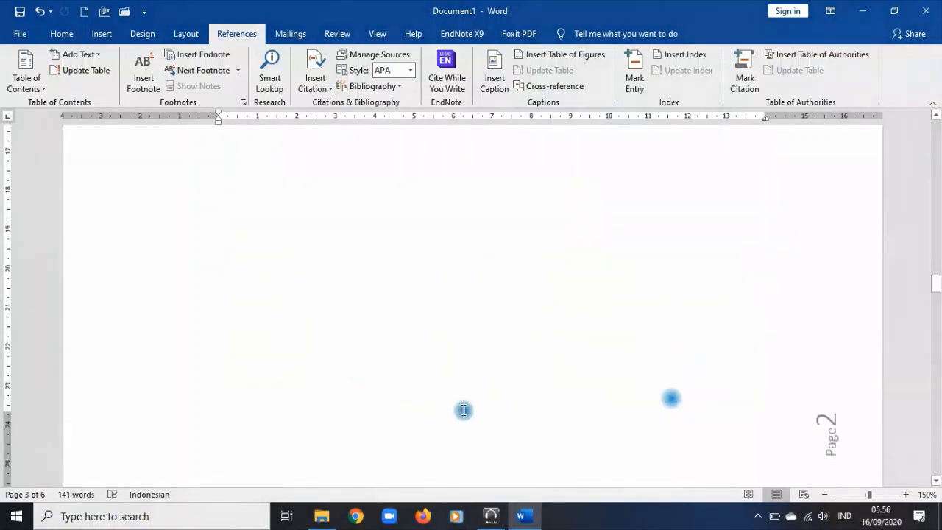
{"action": "scroll", "coordinate": [467, 410], "scroll_direction": "down", "scroll_amount": 5}
{"action": "scroll", "coordinate": [270, 315], "scroll_direction": "up", "scroll_amount": 3}
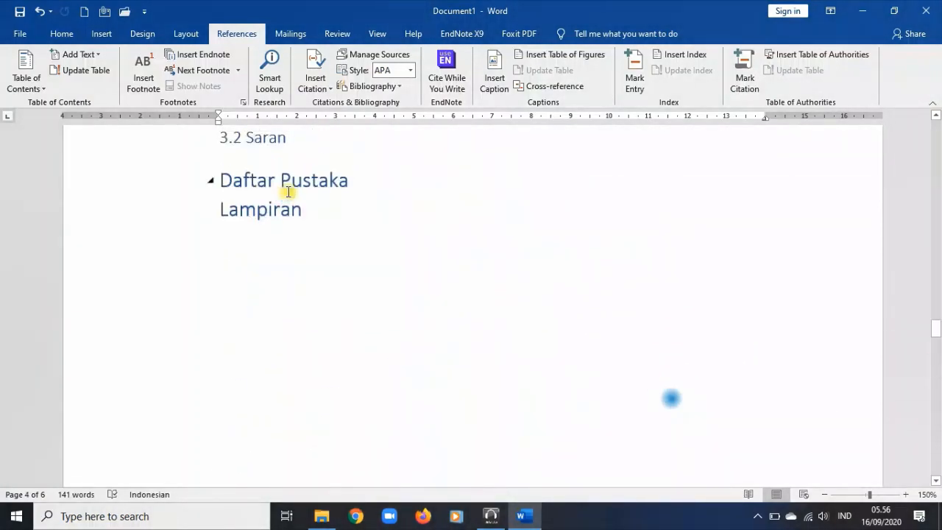
- Start a new paragraph after "Daftar Pustaka" so that "Lampiran" is a separate heading
{"action": "left_click", "coordinate": [290, 182]}
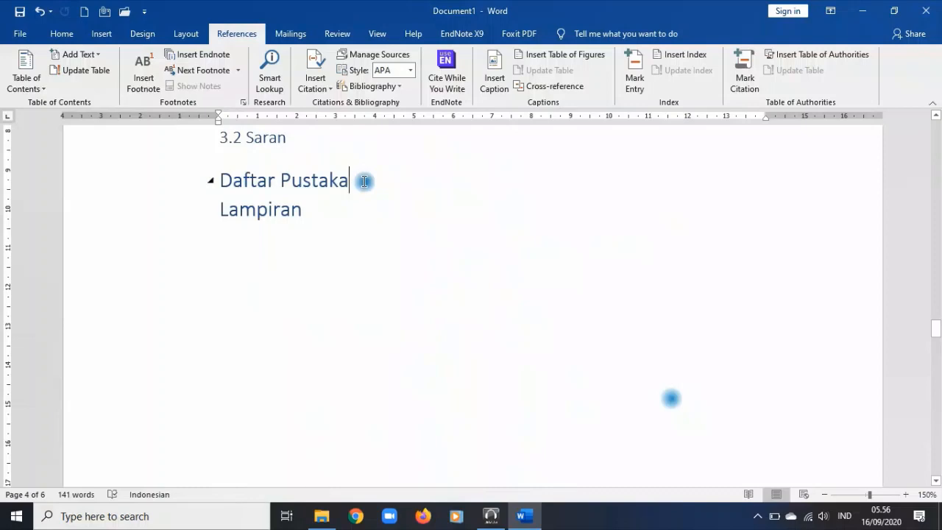
{"action": "key", "text": "Return"}
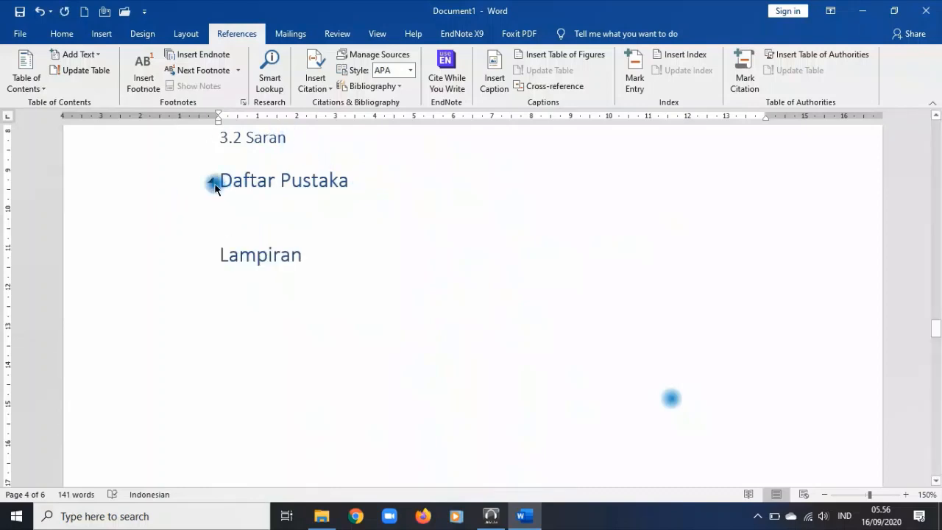
{"action": "left_click", "coordinate": [214, 186]}
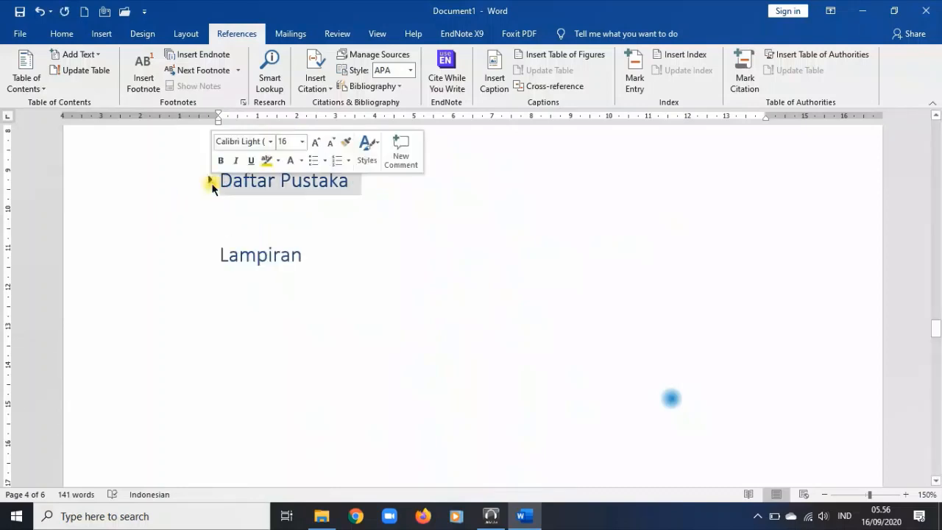
{"action": "left_click", "coordinate": [229, 233]}
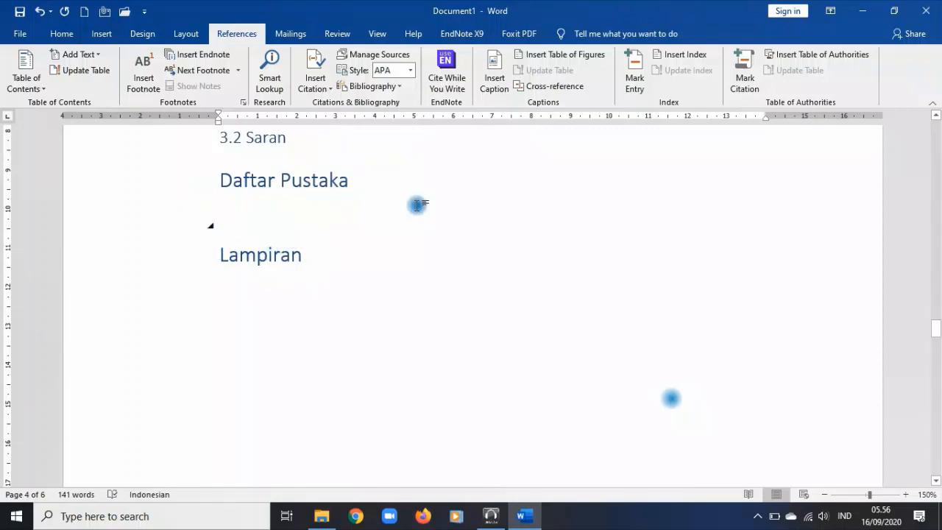
- Try to apply the Normal style to the blank line above "Lampiran", and reapply Heading 1 to "Lampiran"
{"action": "left_click", "coordinate": [61, 38]}
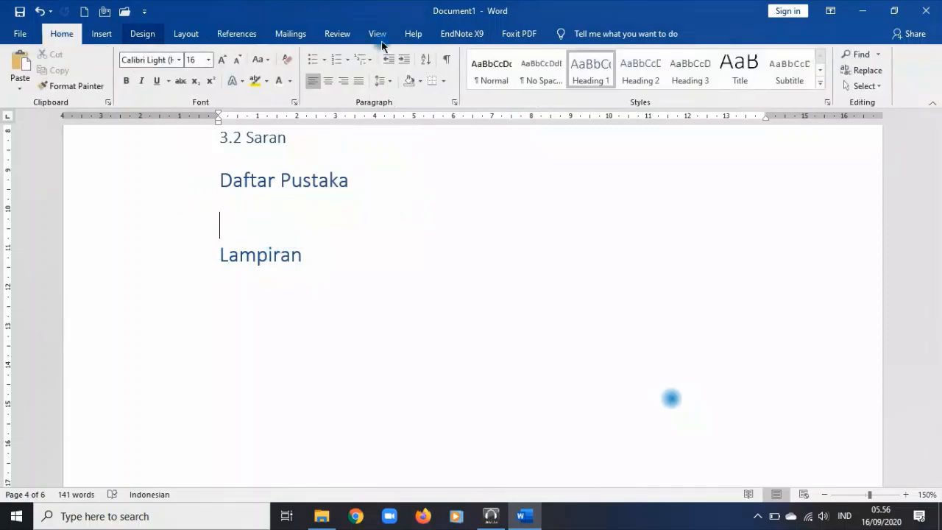
{"action": "left_click", "coordinate": [485, 76]}
{"action": "left_click", "coordinate": [176, 230]}
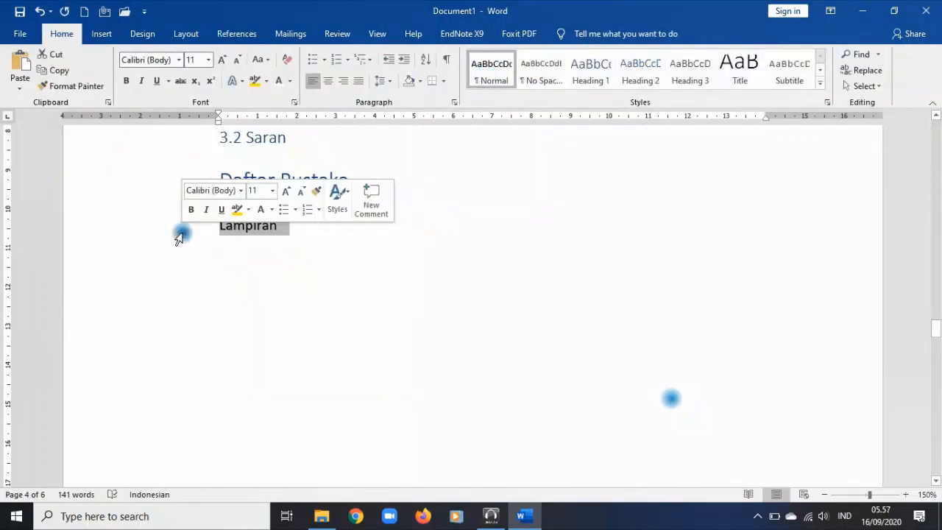
{"action": "left_click", "coordinate": [591, 74]}
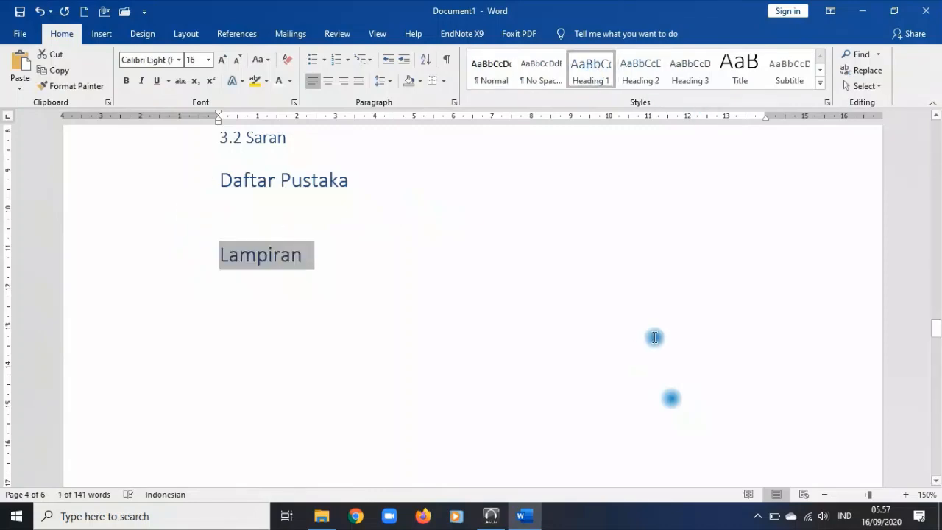
- Update the entire table of contents again to list "Daftar Pustaka" and "Lampiran" as separate entries
{"action": "key", "text": "ctrl+Home"}
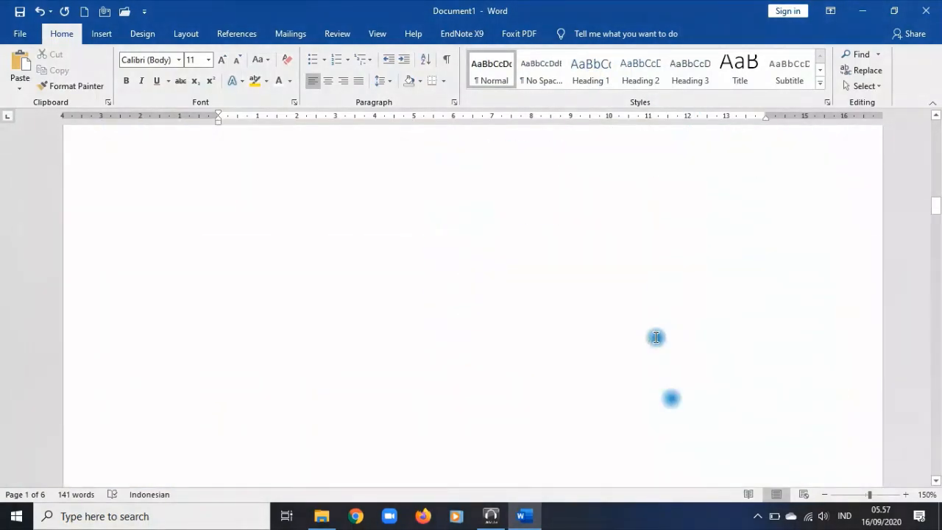
{"action": "scroll", "coordinate": [656, 337], "scroll_direction": "down", "scroll_amount": 20}
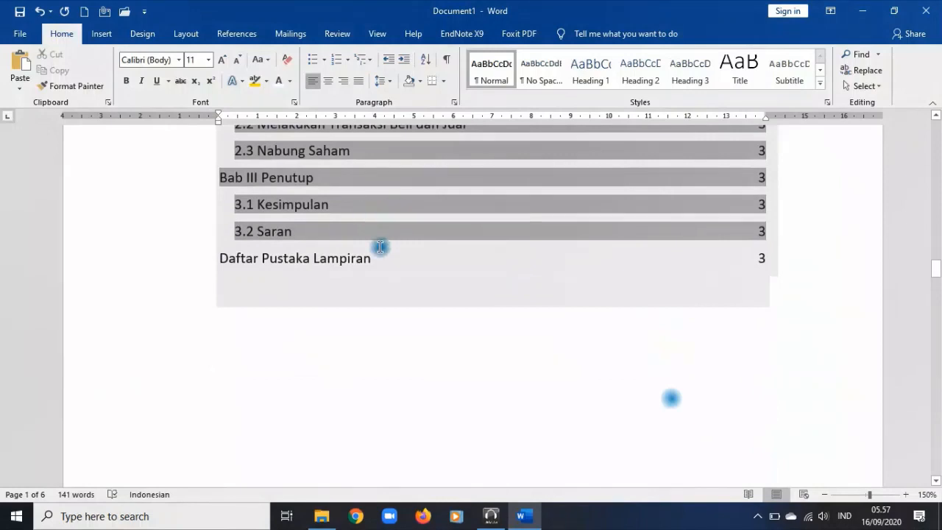
{"action": "left_click", "coordinate": [380, 254]}
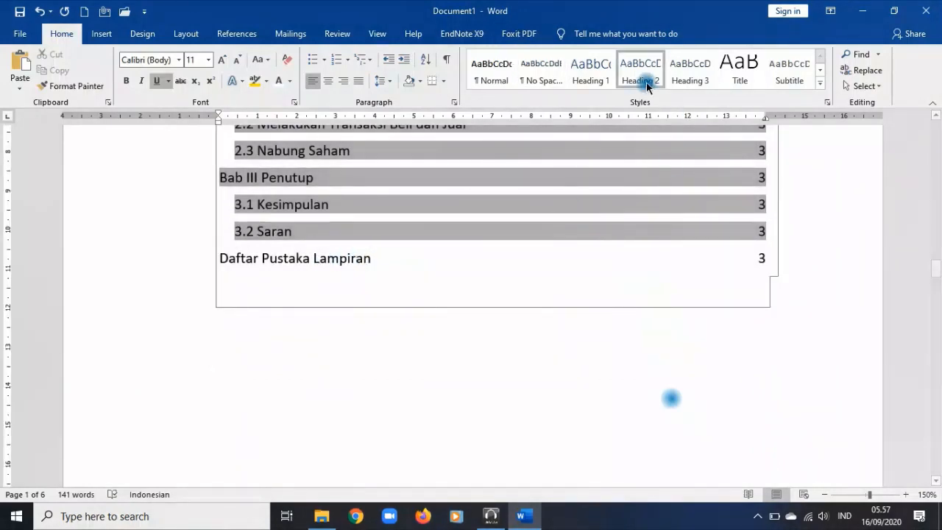
{"action": "left_click", "coordinate": [239, 34]}
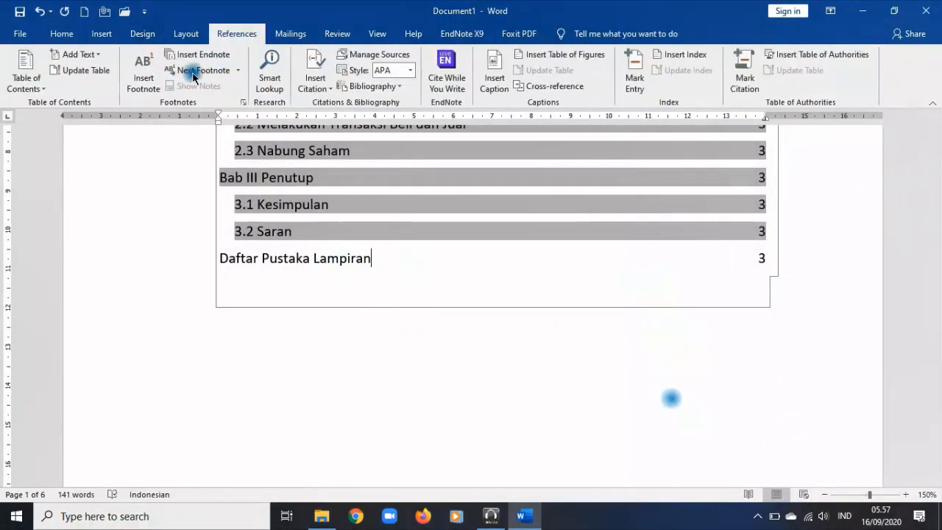
{"action": "left_click", "coordinate": [113, 75]}
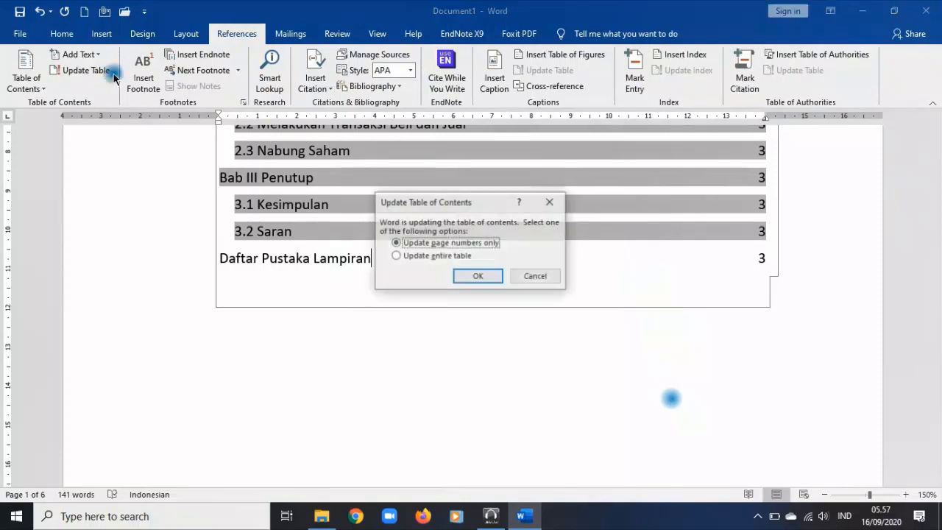
{"action": "left_click", "coordinate": [398, 255]}
{"action": "left_click", "coordinate": [473, 278]}
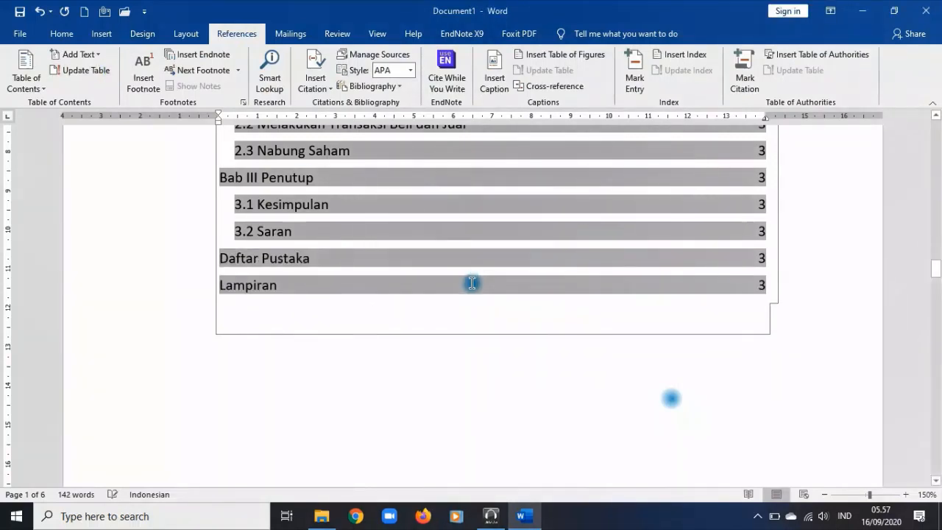
{"action": "left_click", "coordinate": [479, 312]}
- Center the "Bab I Pendahuluan" heading
{"action": "scroll", "coordinate": [490, 353], "scroll_direction": "down", "scroll_amount": 15}
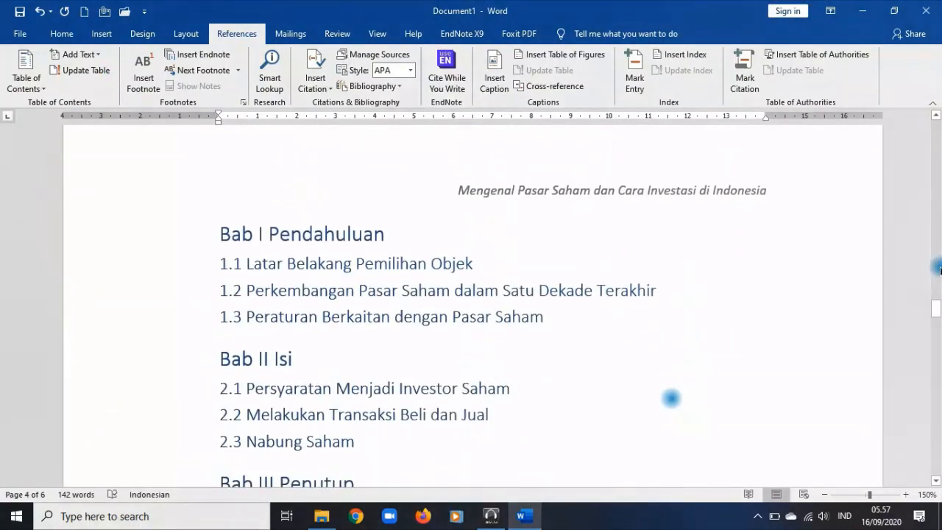
{"action": "scroll", "coordinate": [482, 296], "scroll_direction": "down", "scroll_amount": 2}
{"action": "scroll", "coordinate": [471, 288], "scroll_direction": "up", "scroll_amount": 2}
{"action": "left_click", "coordinate": [151, 236]}
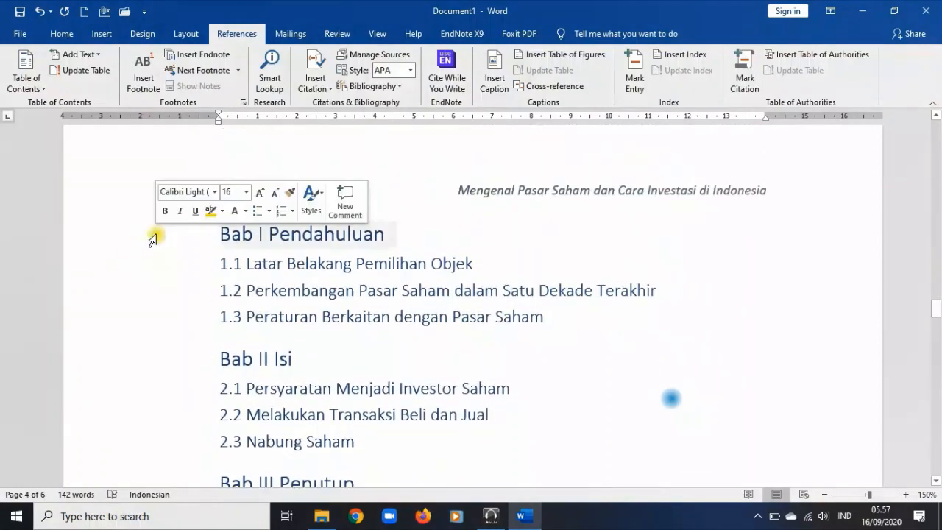
{"action": "left_click", "coordinate": [62, 34]}
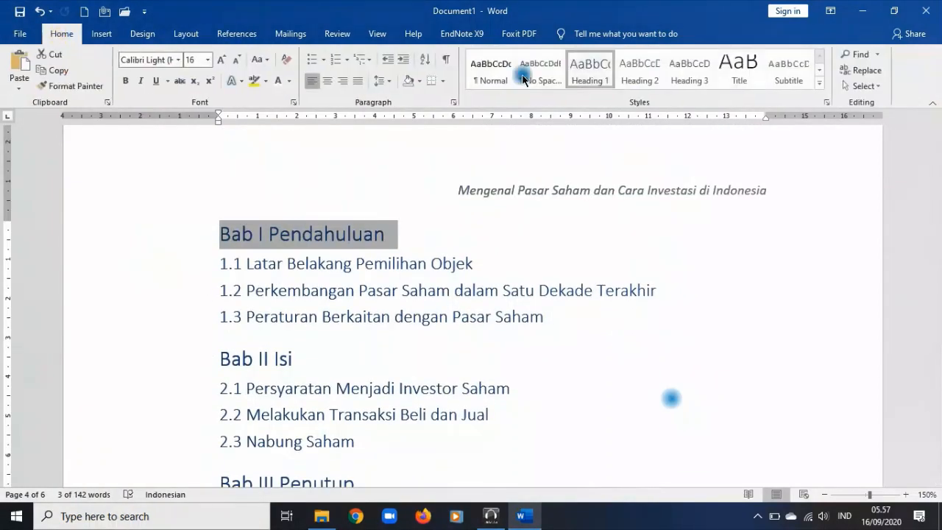
{"action": "left_click", "coordinate": [384, 82]}
{"action": "left_click", "coordinate": [329, 83]}
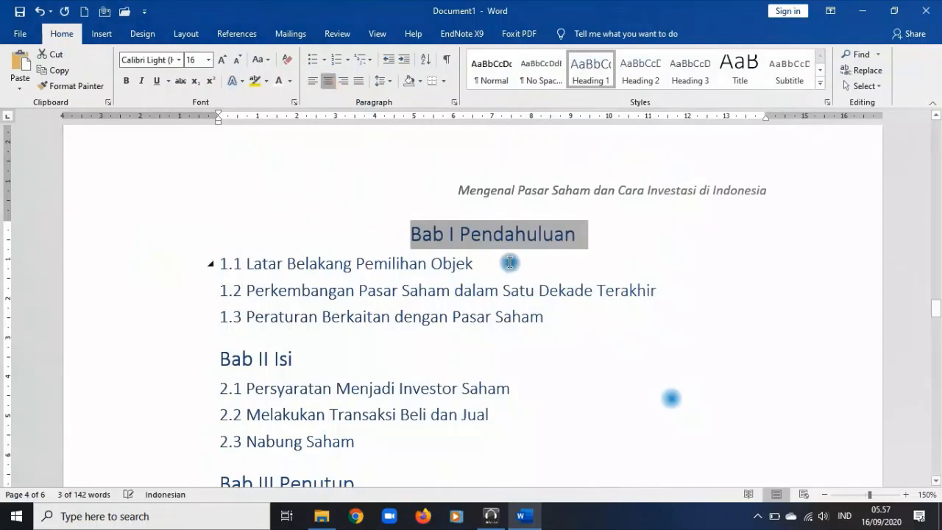
{"action": "left_click", "coordinate": [513, 262]}
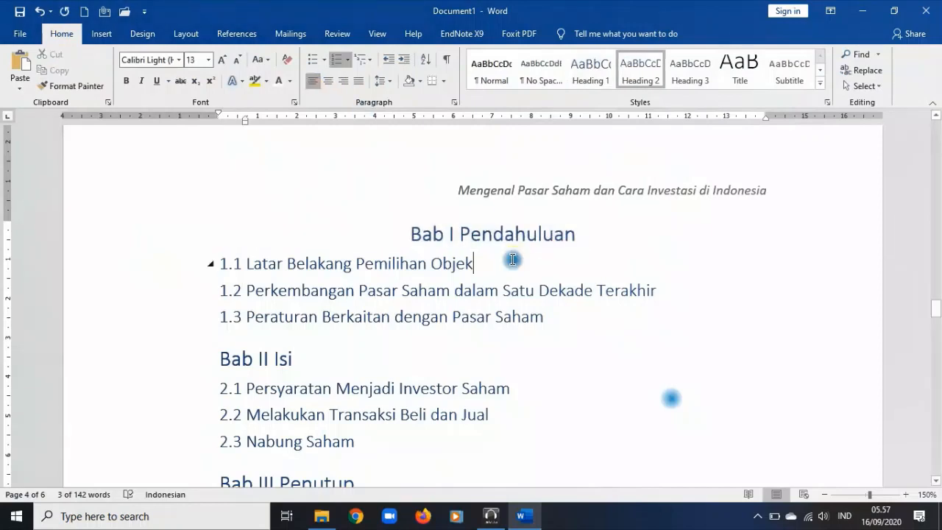
- Split the "Bab I Pendahuluan" heading into two paragraphs, "Bab I" and "Pendahuluan"
{"action": "left_click", "coordinate": [461, 234]}
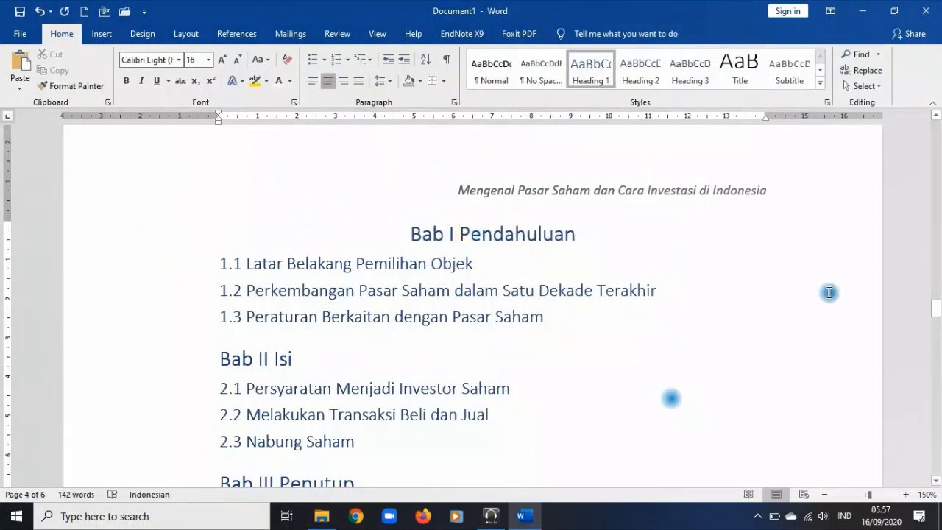
{"action": "key", "text": "Return"}
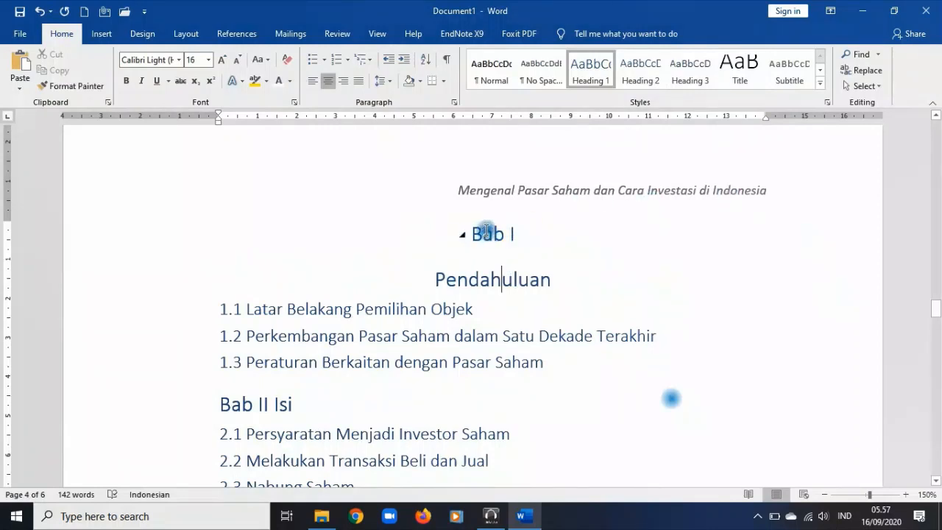
{"action": "left_click", "coordinate": [508, 266]}
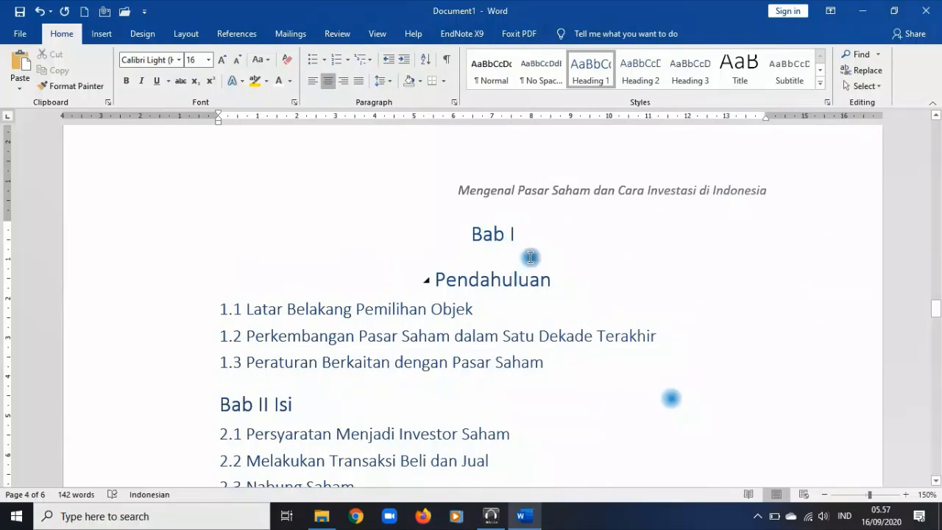
{"action": "scroll", "coordinate": [533, 258], "scroll_direction": "up", "scroll_amount": 15}
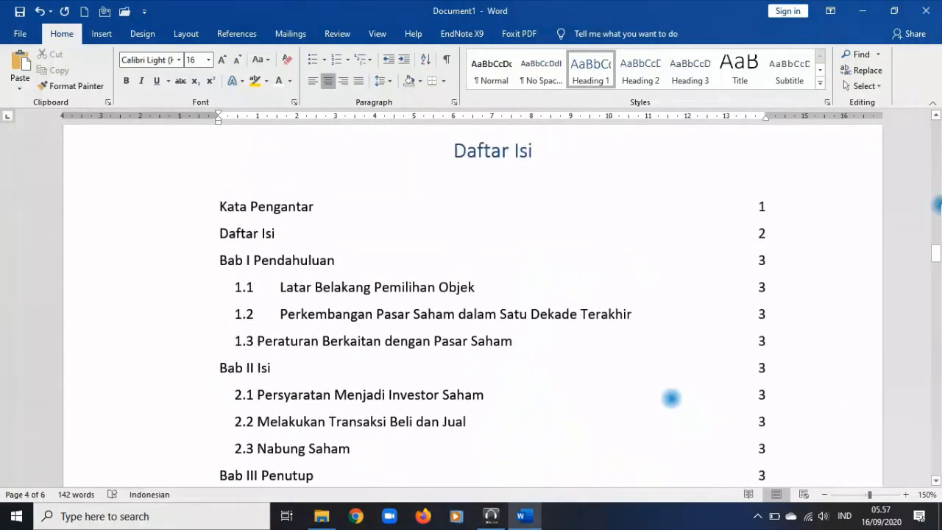
- Update the entire table of contents to reflect "Bab I" and "Pendahuluan" as separate heading paragraphs
{"action": "left_click", "coordinate": [273, 255]}
{"action": "left_click", "coordinate": [287, 232]}
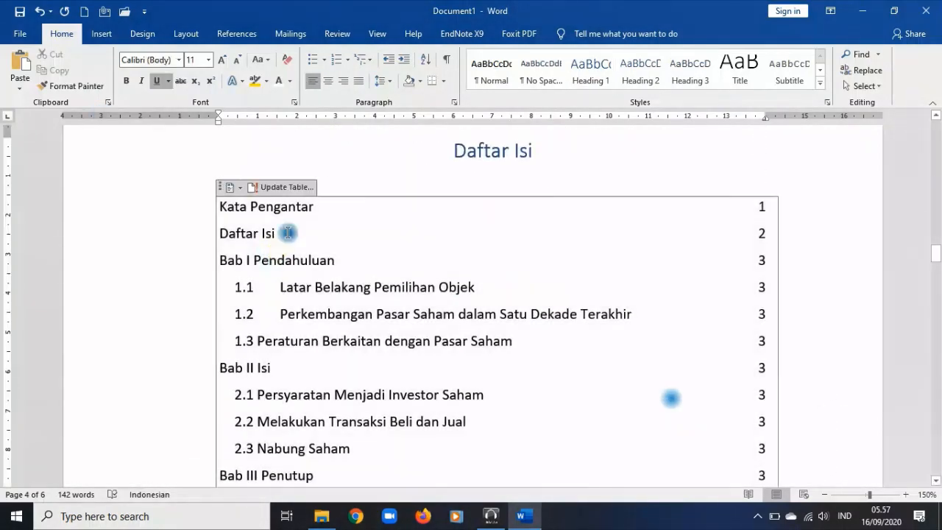
{"action": "left_click", "coordinate": [282, 187]}
{"action": "left_click", "coordinate": [396, 256]}
{"action": "left_click", "coordinate": [479, 277]}
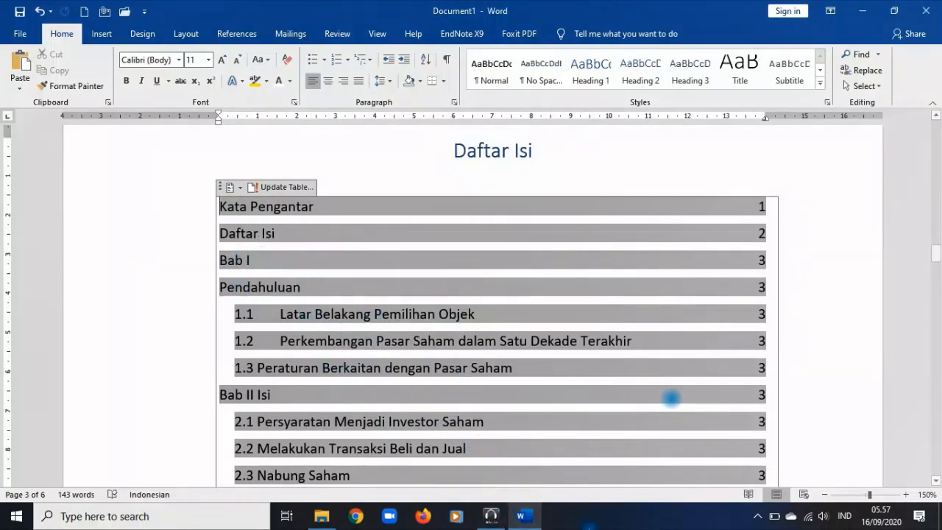
- Rejoin "Bab I" and "Pendahuluan" into one heading paragraph, and separate them with a manual line break instead
{"action": "left_click", "coordinate": [481, 364], "text": "ctrl"}
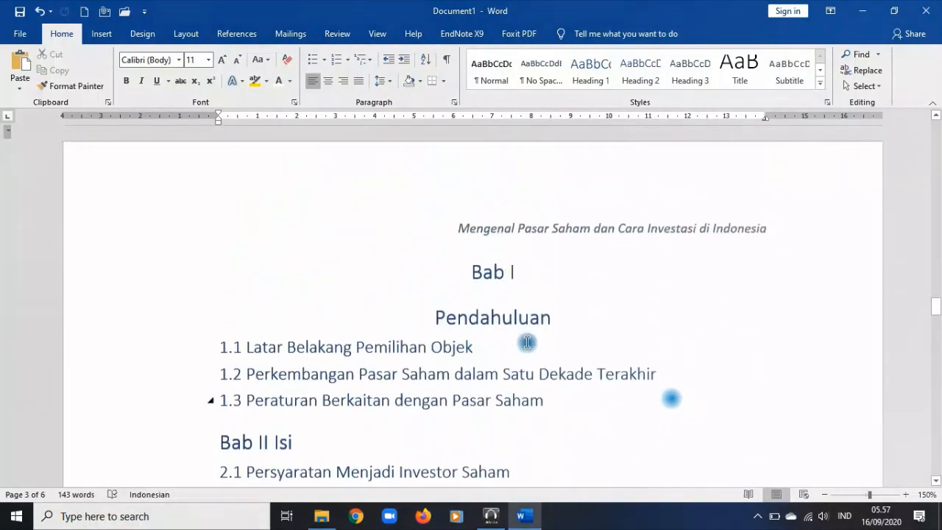
{"action": "left_click", "coordinate": [549, 279]}
{"action": "key", "text": "Delete"}
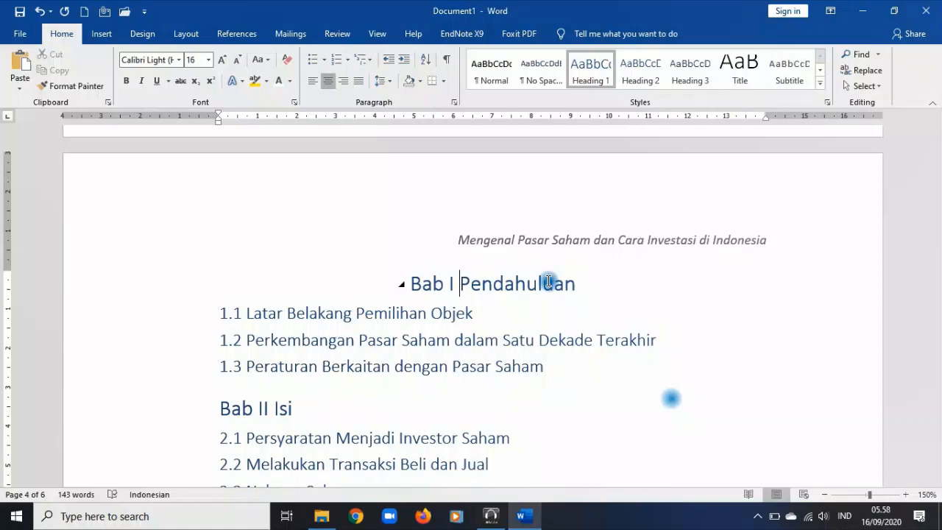
{"action": "key", "text": "Return"}
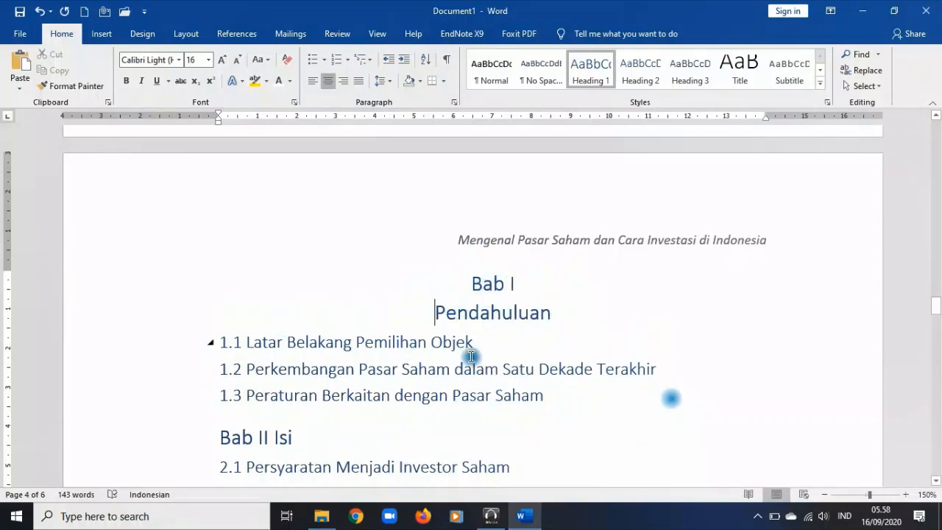
- Update the entire table of contents again to list "Bab I Pendahuluan" as a single entry
{"action": "key", "text": "ctrl+Home"}
{"action": "scroll", "coordinate": [475, 321], "scroll_direction": "down", "scroll_amount": 10}
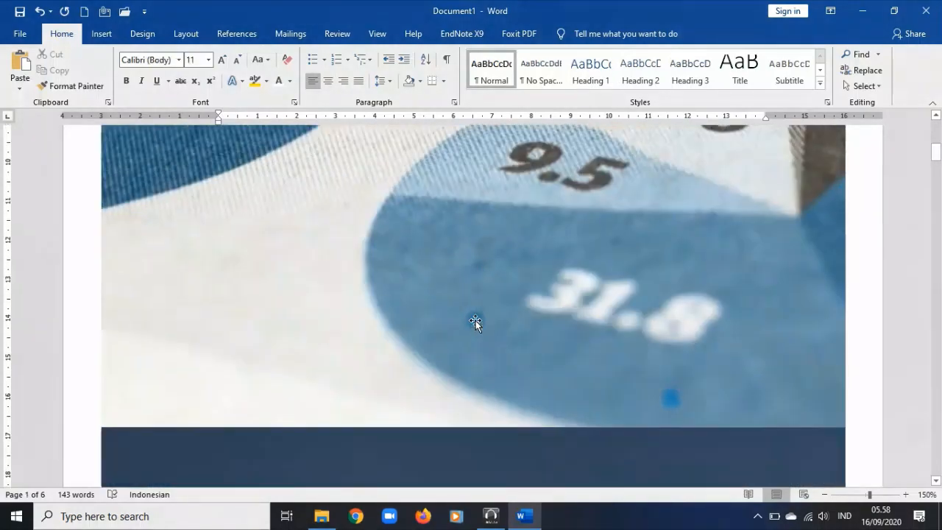
{"action": "scroll", "coordinate": [476, 320], "scroll_direction": "down", "scroll_amount": 5}
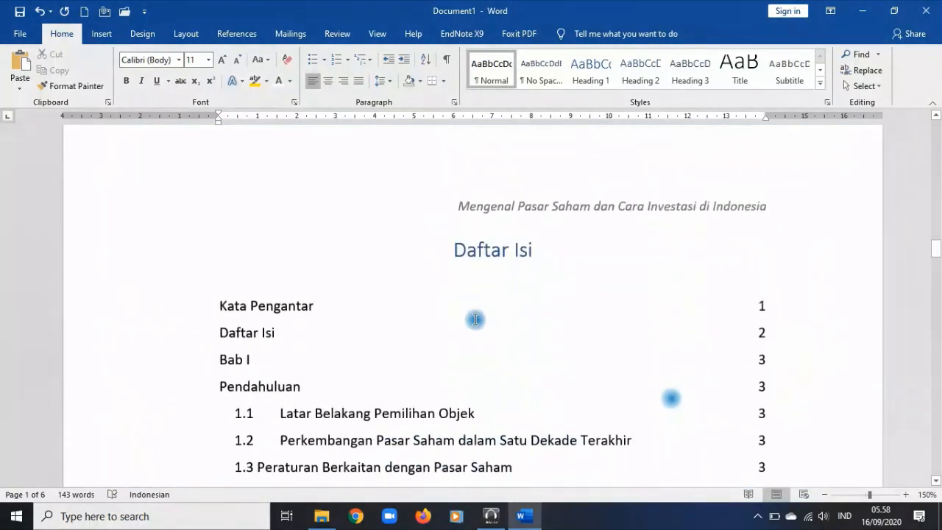
{"action": "left_click", "coordinate": [353, 378]}
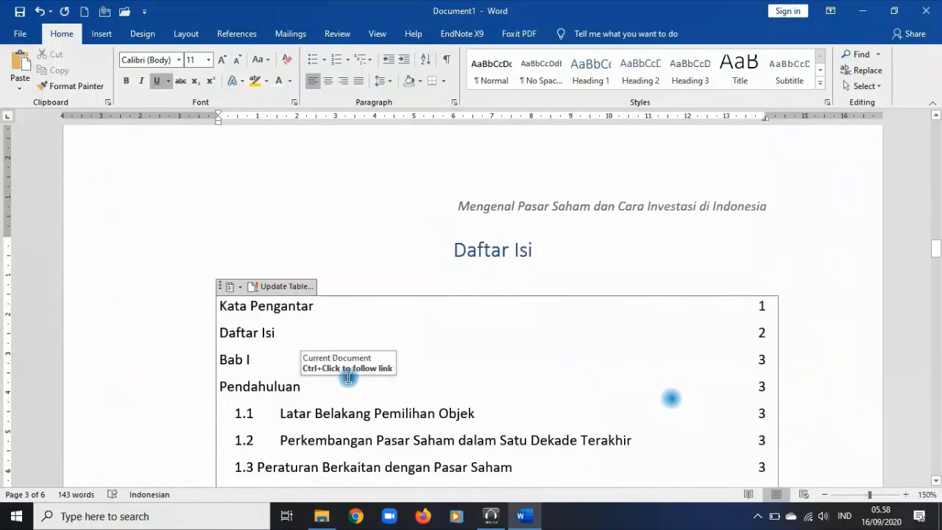
{"action": "left_click", "coordinate": [258, 358]}
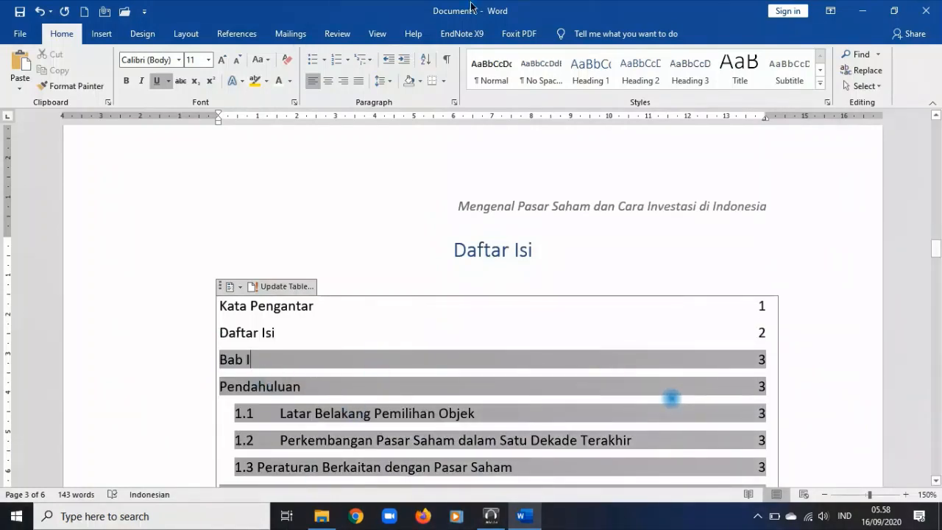
{"action": "left_click", "coordinate": [274, 287]}
{"action": "left_click", "coordinate": [425, 256]}
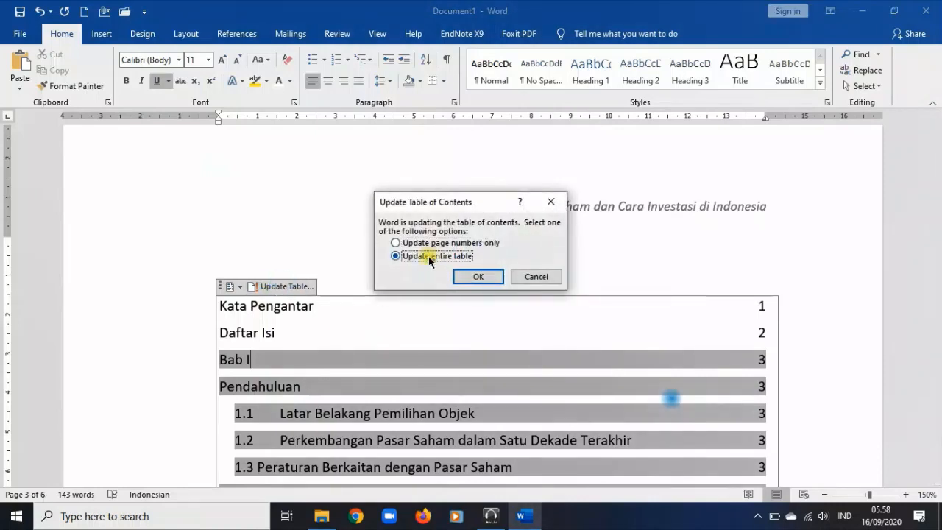
{"action": "left_click", "coordinate": [483, 277]}
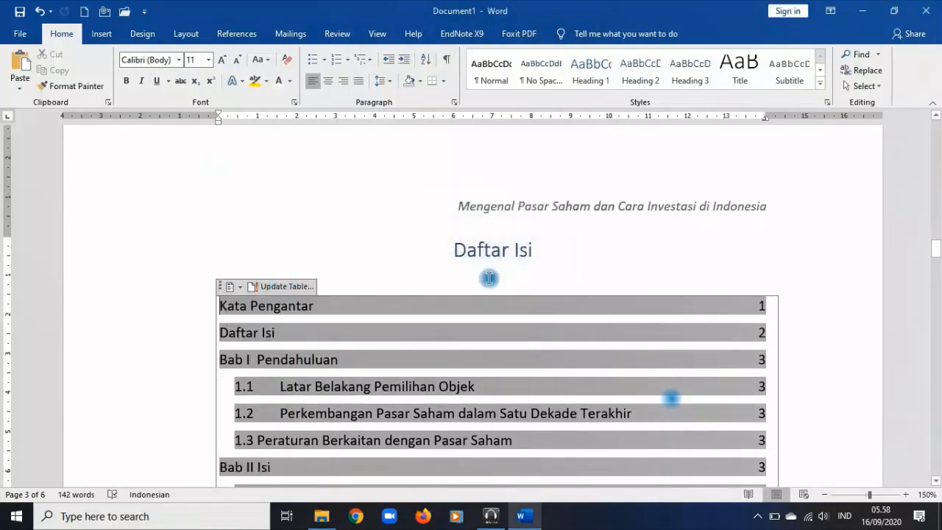
{"action": "left_click", "coordinate": [310, 360]}
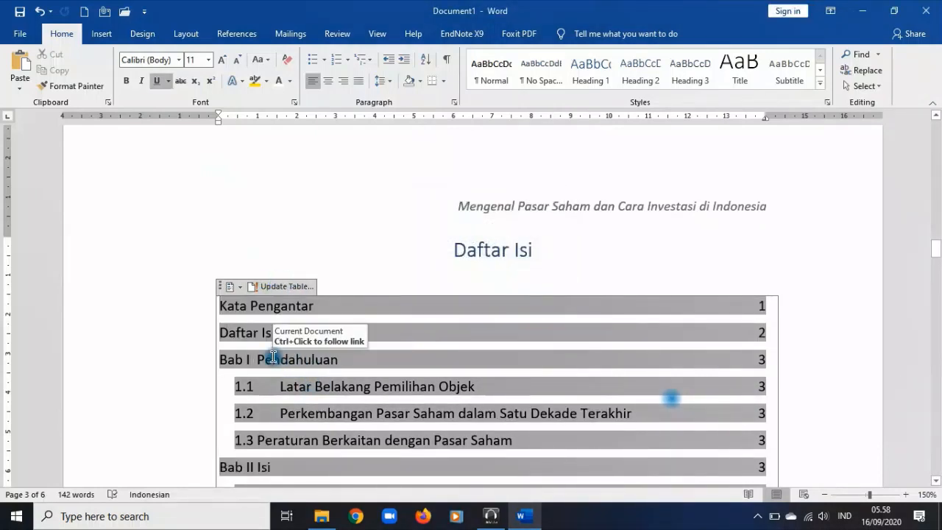
{"action": "left_click", "coordinate": [259, 358]}
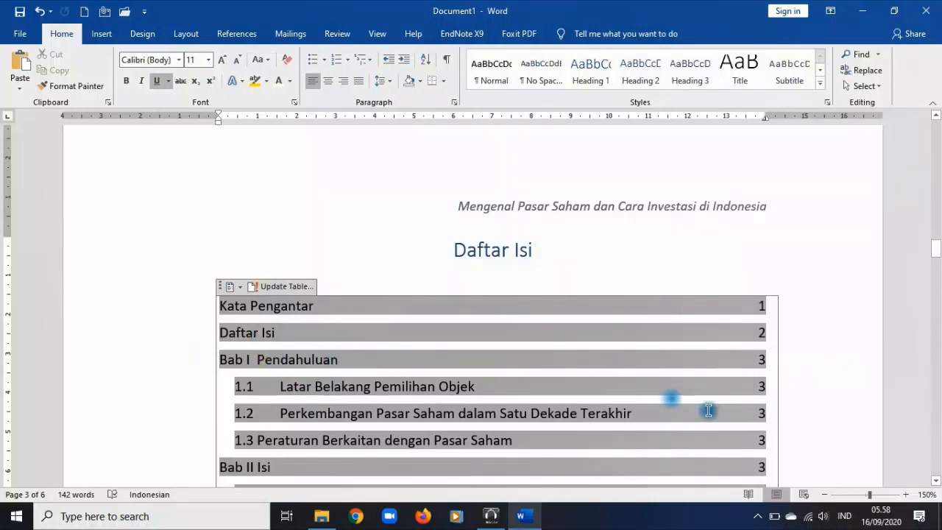
- Try a line spacing of 2,0 on the "Bab I Pendahuluan" heading, and undo it
{"action": "scroll", "coordinate": [729, 366], "scroll_direction": "down", "scroll_amount": 1}
{"action": "scroll", "coordinate": [729, 366], "scroll_direction": "down", "scroll_amount": 20}
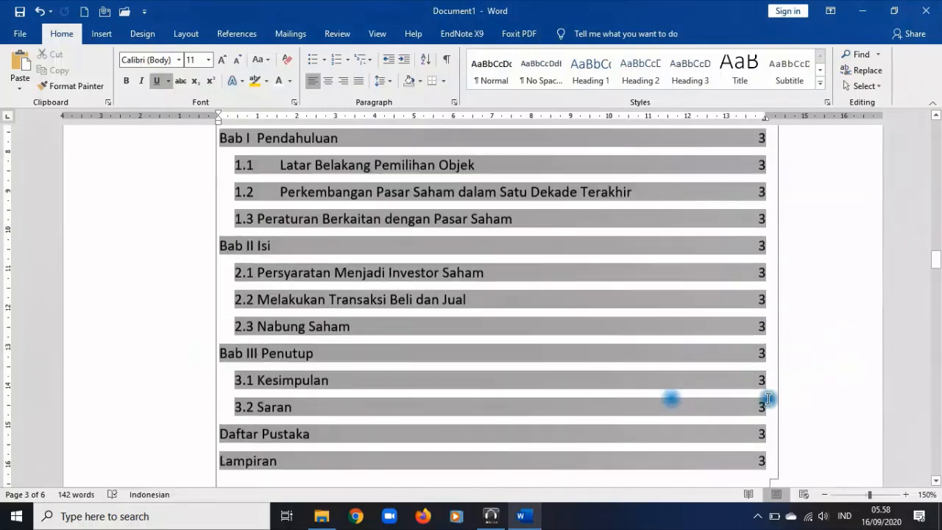
{"action": "left_click", "coordinate": [482, 290]}
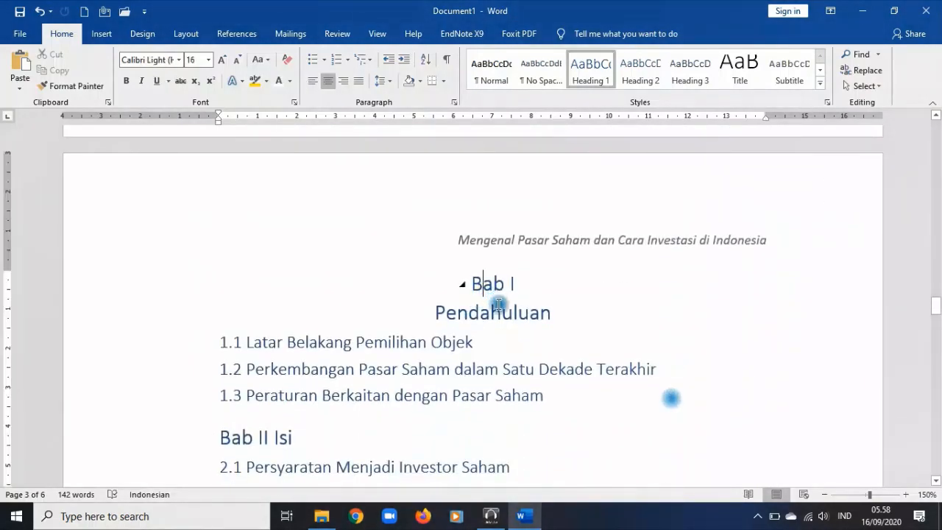
{"action": "left_click", "coordinate": [551, 312]}
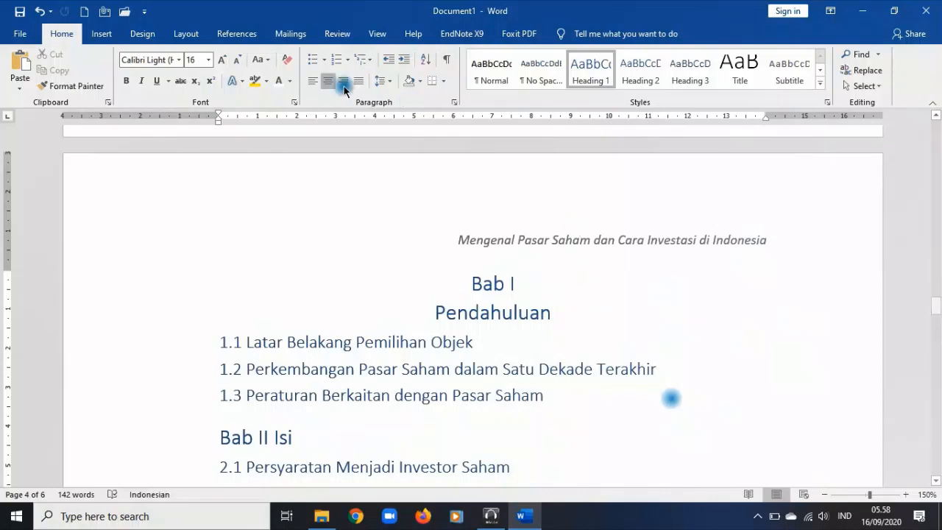
{"action": "left_click", "coordinate": [381, 81]}
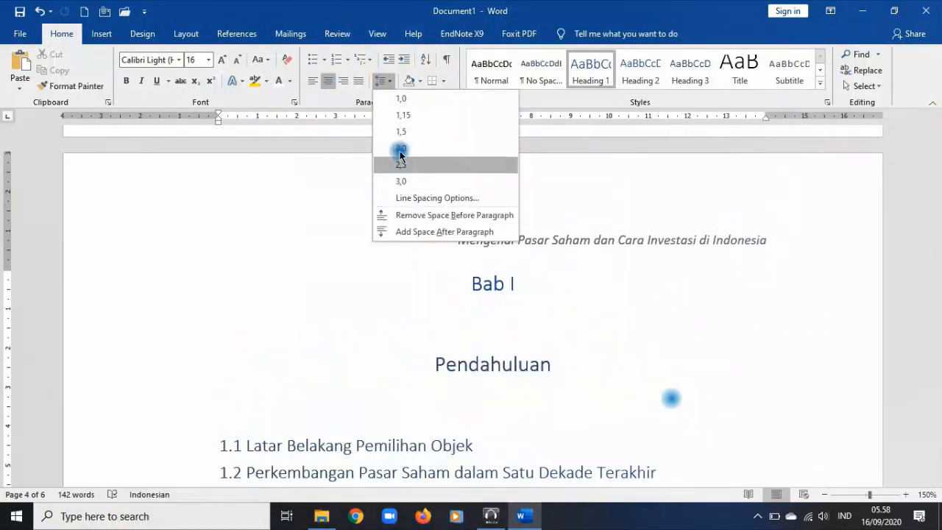
{"action": "left_click", "coordinate": [400, 148]}
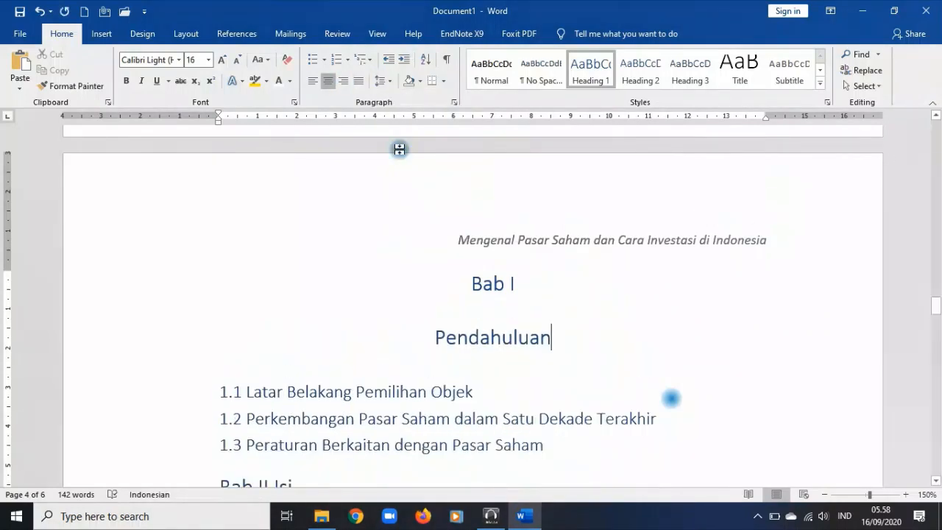
{"action": "key", "text": "ctrl+z"}
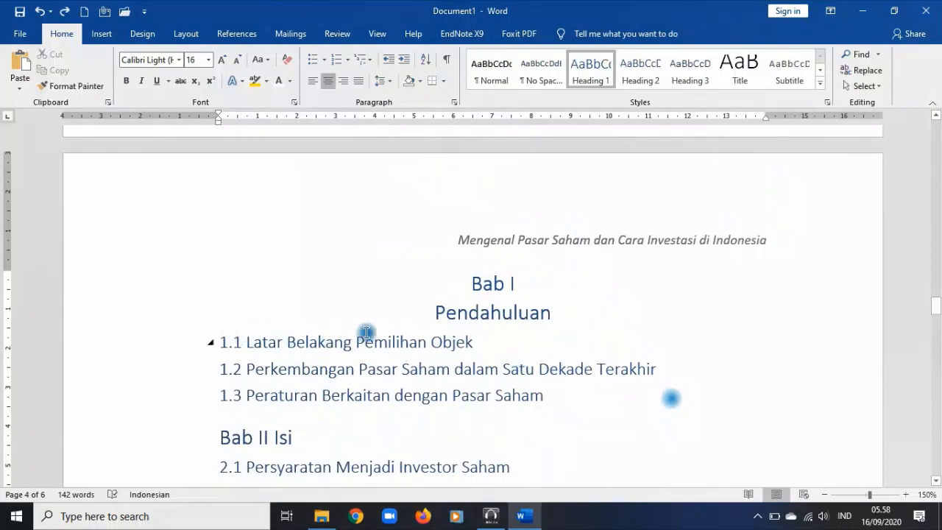
- Add space after the "Bab I Pendahuluan" heading paragraph to set it apart from heading 1.1
{"action": "left_click", "coordinate": [391, 338]}
{"action": "left_click", "coordinate": [386, 82]}
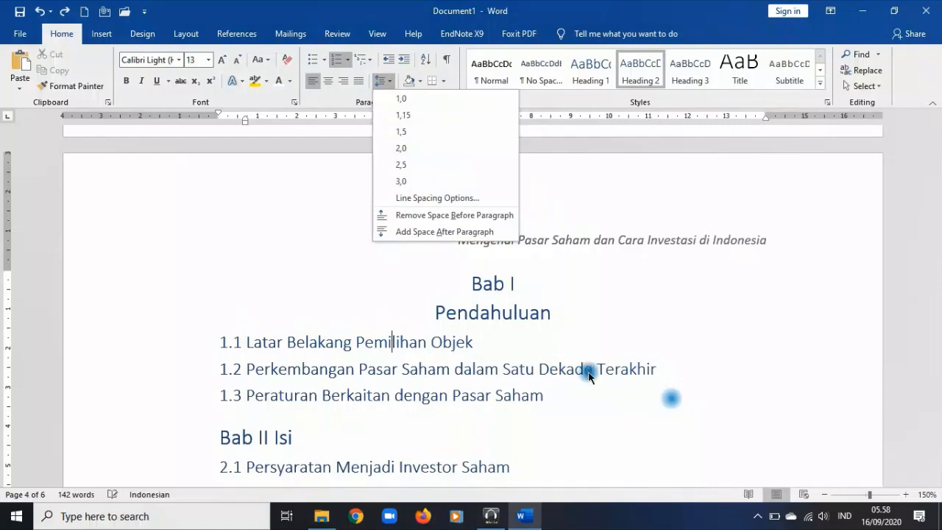
{"action": "left_click", "coordinate": [557, 320]}
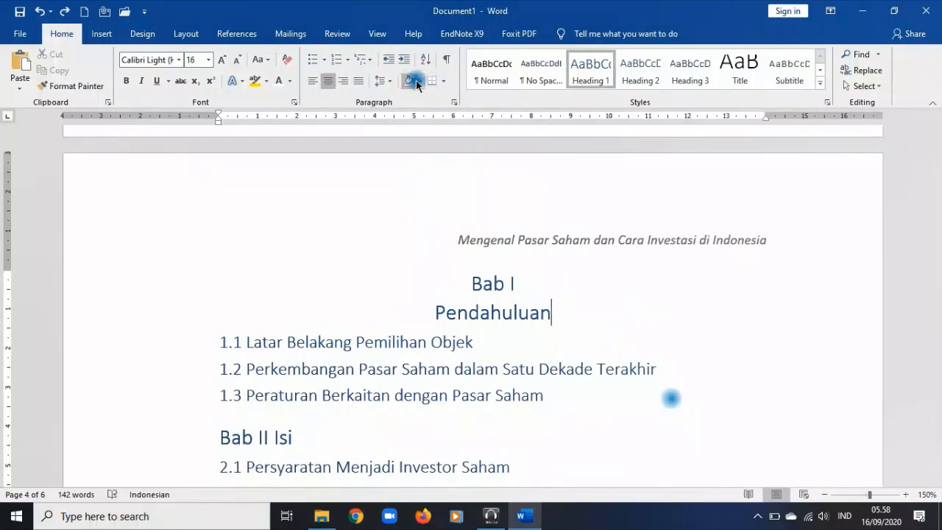
{"action": "left_click", "coordinate": [382, 81]}
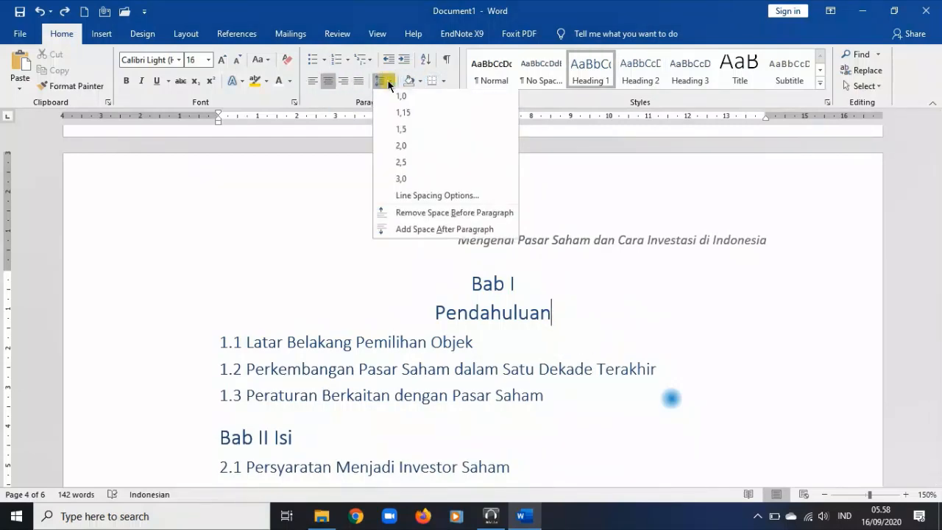
{"action": "left_click", "coordinate": [427, 233]}
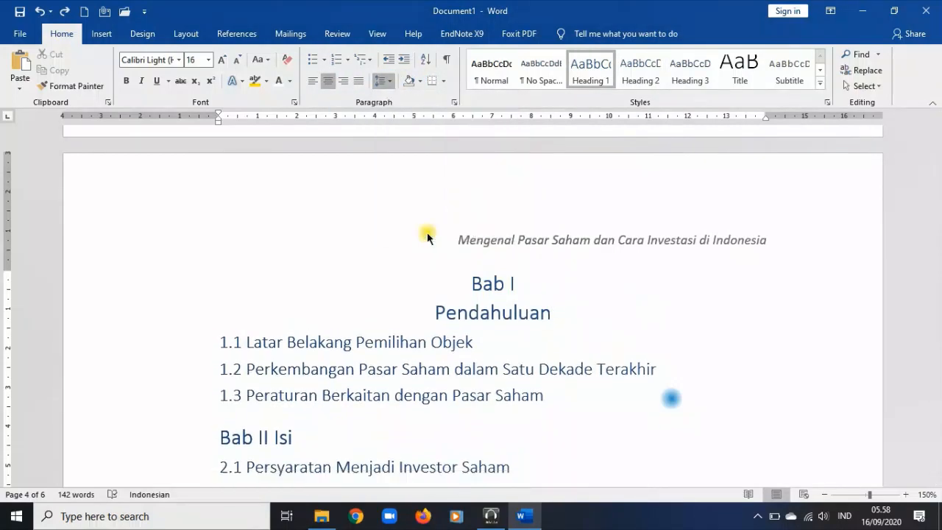
- Add a blank body line below heading 1.1 and set its left indent to about 0.75 cm, aligned with the heading text
{"action": "left_click", "coordinate": [498, 360]}
{"action": "key", "text": "Return"}
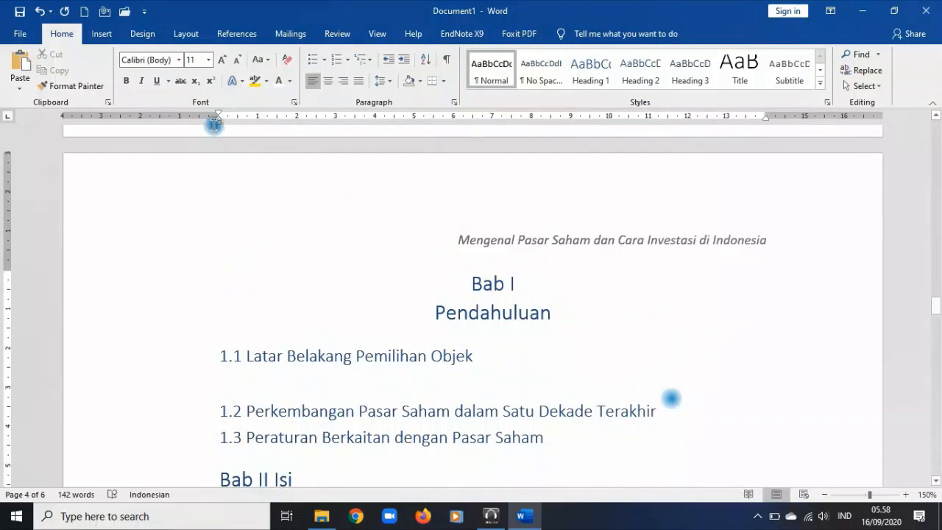
{"action": "left_click_drag", "start_coordinate": [219, 120], "coordinate": [250, 130]}
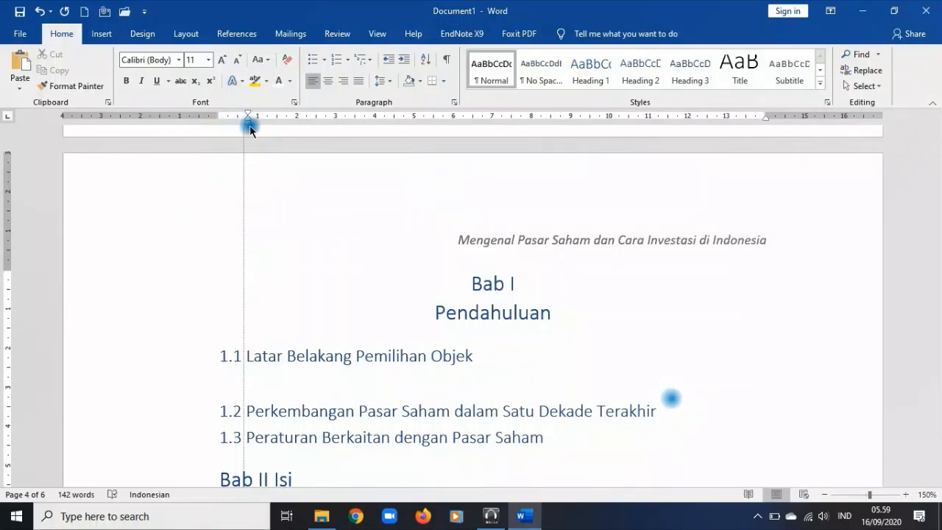
{"action": "left_click_drag", "start_coordinate": [250, 130], "coordinate": [249, 126]}
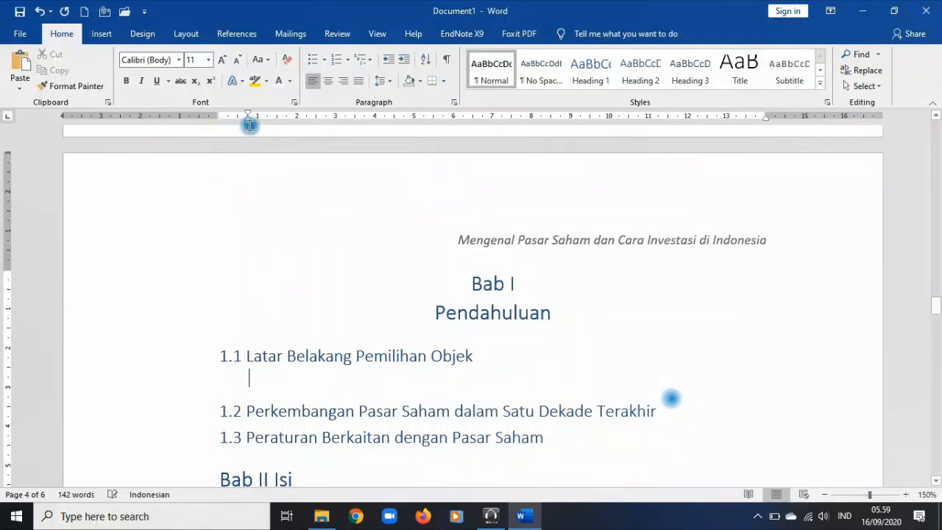
- Enlarge the page view to 160% and examine the blank line's left indent marker on the ruler
{"action": "left_click", "coordinate": [376, 34]}
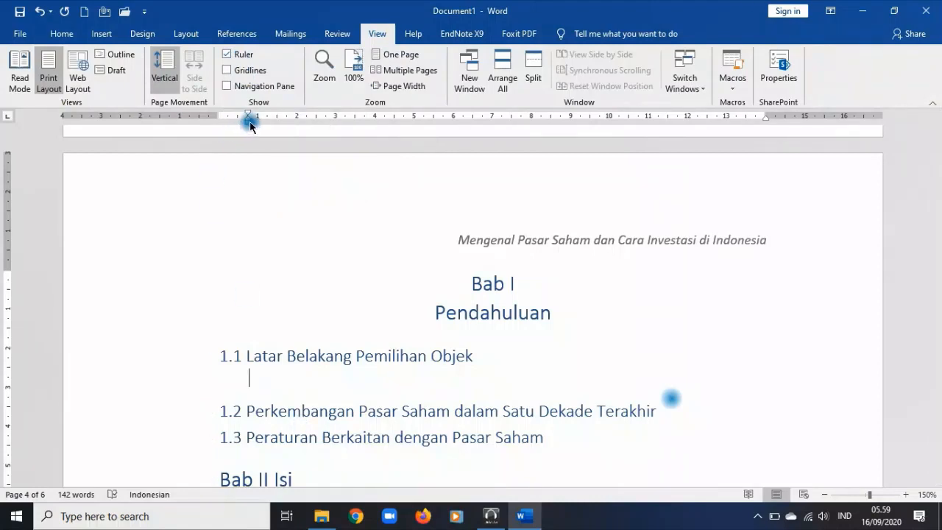
{"action": "scroll", "coordinate": [264, 161], "scroll_direction": "up", "scroll_amount": 1, "text": "ctrl"}
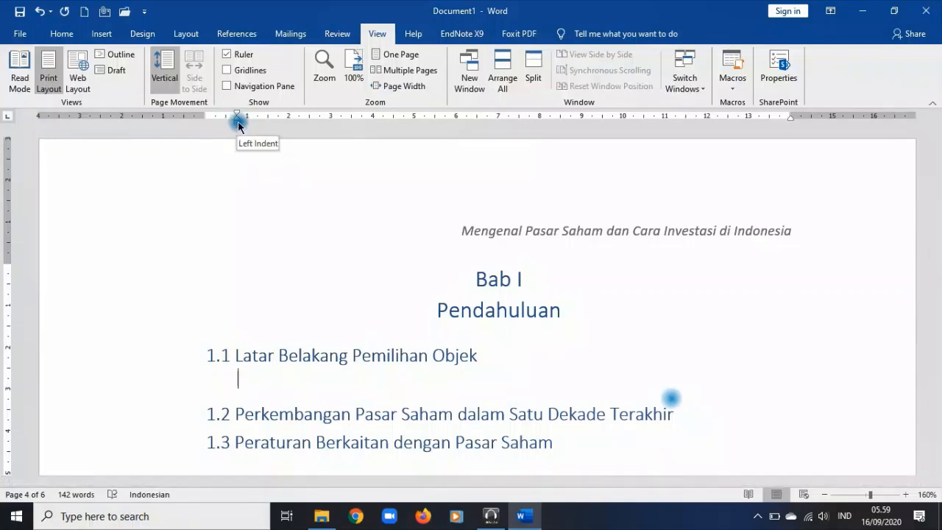
{"action": "mouse_move", "coordinate": [238, 125]}
{"action": "left_mouse_down"}
{"action": "mouse_move", "coordinate": [252, 125]}
{"action": "mouse_move", "coordinate": [238, 132]}
{"action": "left_mouse_up"}
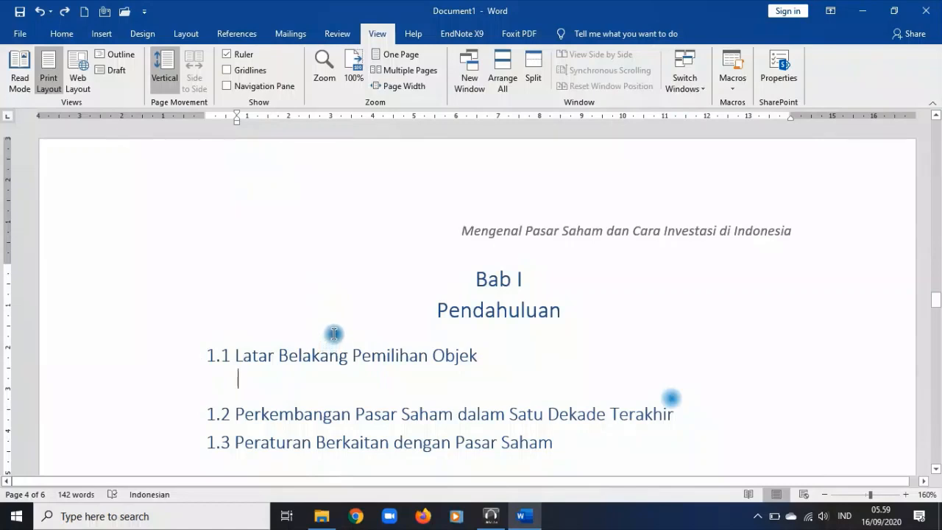
{"action": "mouse_move", "coordinate": [238, 122]}
{"action": "left_mouse_down"}
{"action": "mouse_move", "coordinate": [229, 126]}
{"action": "mouse_move", "coordinate": [238, 126]}
{"action": "left_mouse_up"}
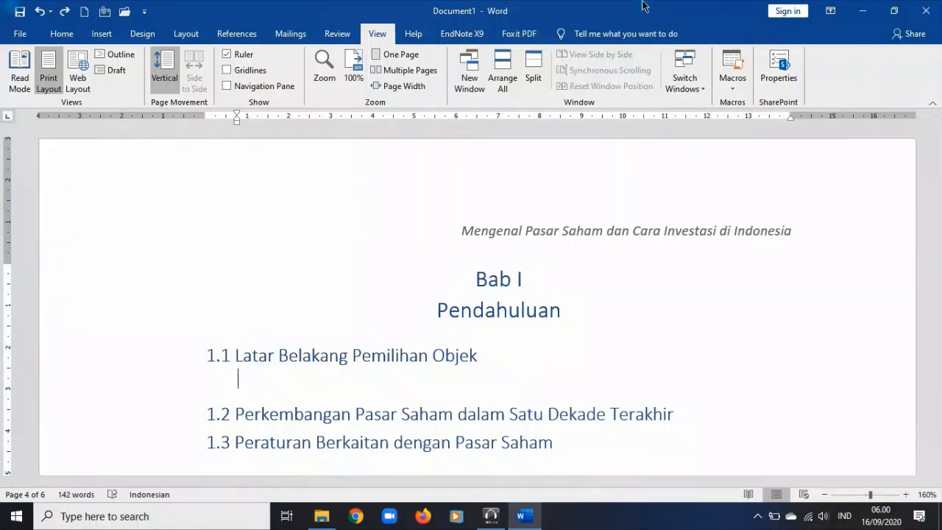
- Write a paragraph below heading 1.1 on Indonesia's few stock investors, beginning "Pasar saham Indonesia dapat dikatakan belum banyak berkembang." and ending "transaksi saham."
{"action": "left_click", "coordinate": [59, 34]}
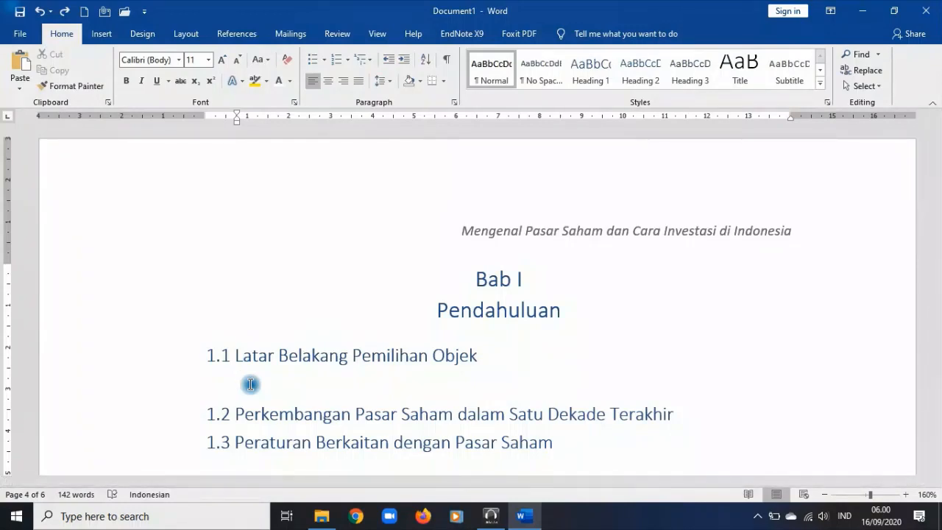
{"action": "type", "text": "Pasarssa"}
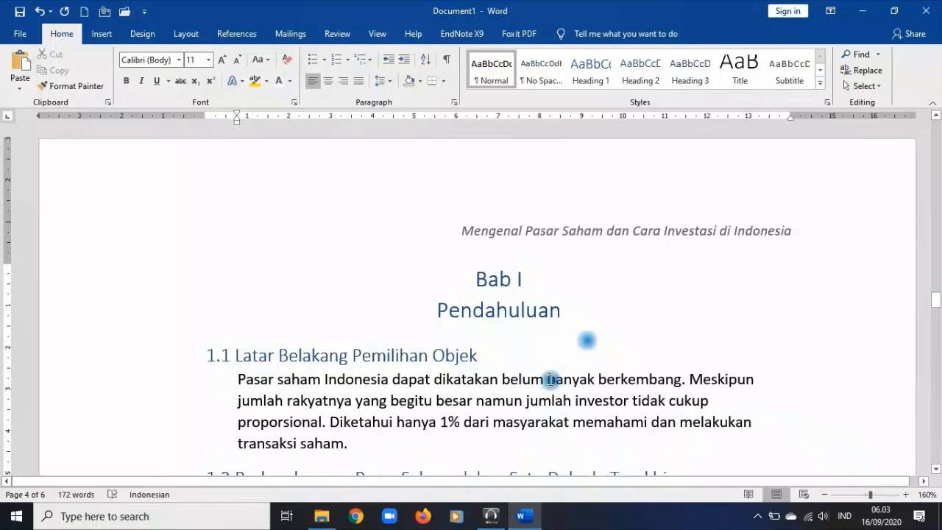
- Indent the first line of the paragraph below heading 1.1 to about 1.5 cm on the ruler
{"action": "scroll", "coordinate": [550, 380], "scroll_direction": "down", "scroll_amount": 1}
{"action": "scroll", "coordinate": [551, 380], "scroll_direction": "down", "scroll_amount": 1}
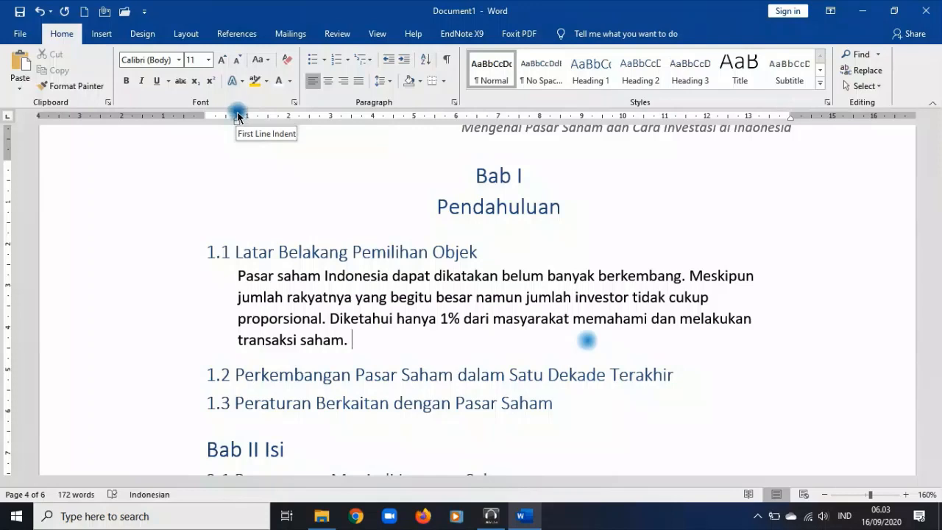
{"action": "left_click_drag", "start_coordinate": [237, 116], "coordinate": [266, 122]}
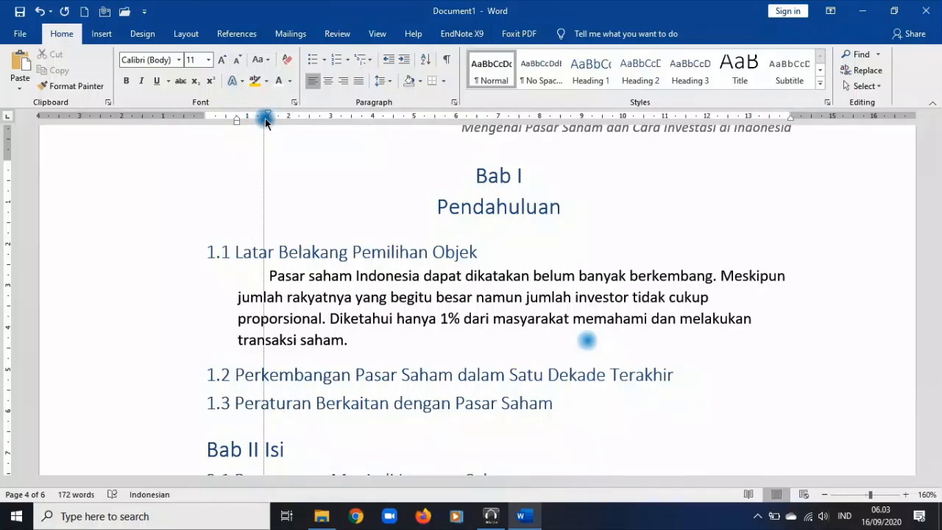
{"action": "left_click_drag", "start_coordinate": [266, 123], "coordinate": [267, 121]}
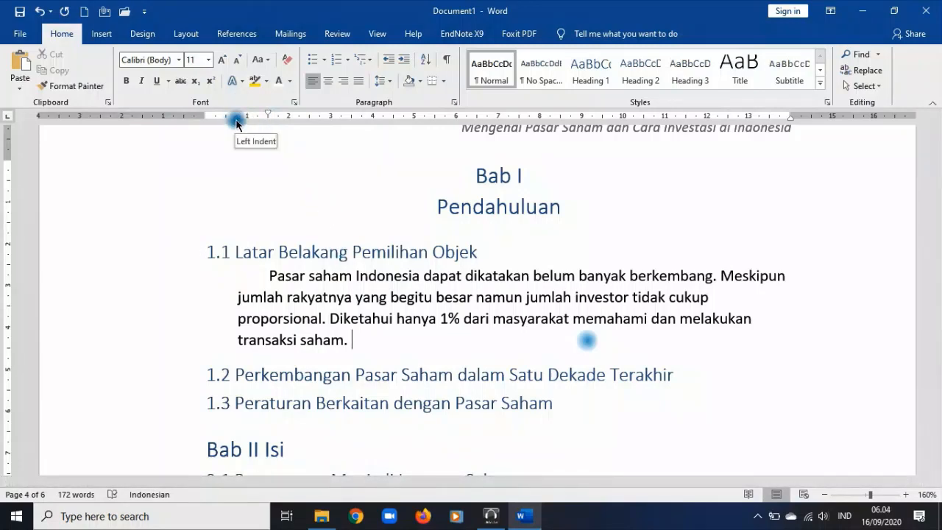
{"action": "mouse_move", "coordinate": [237, 121]}
{"action": "left_mouse_down"}
{"action": "mouse_move", "coordinate": [317, 136]}
{"action": "mouse_move", "coordinate": [239, 137]}
{"action": "left_mouse_up"}
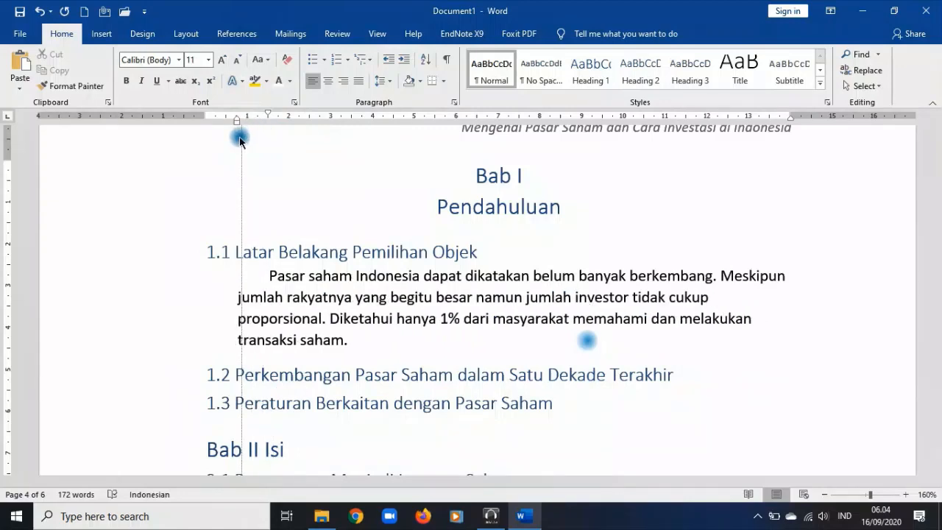
{"action": "left_click_drag", "start_coordinate": [239, 140], "coordinate": [240, 138]}
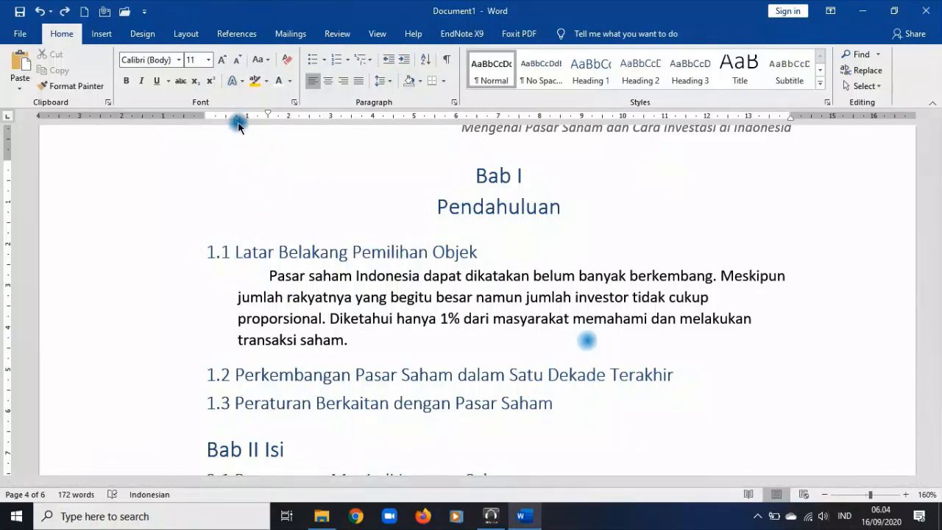
{"action": "left_click_drag", "start_coordinate": [238, 125], "coordinate": [127, 129]}
{"action": "mouse_move", "coordinate": [105, 132]}
{"action": "left_mouse_down"}
{"action": "mouse_move", "coordinate": [91, 130]}
{"action": "mouse_move", "coordinate": [235, 146]}
{"action": "left_mouse_up"}
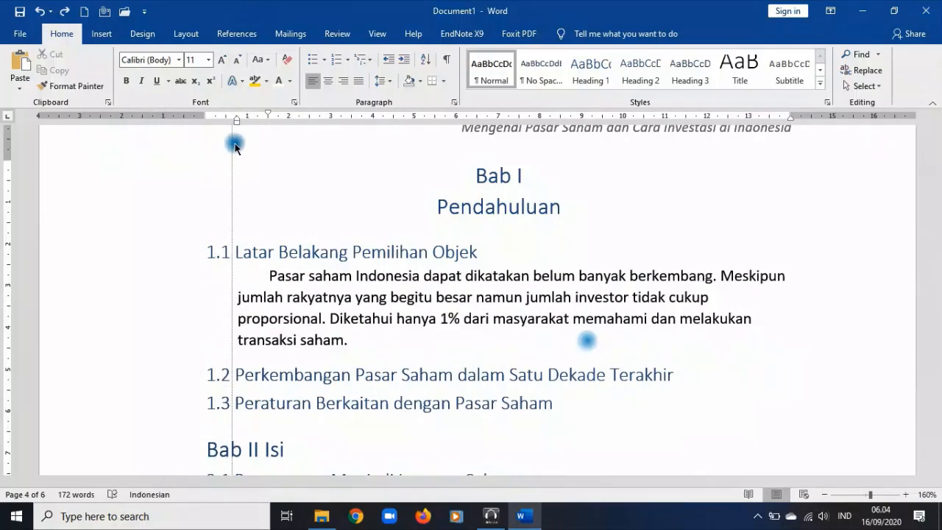
{"action": "left_click_drag", "start_coordinate": [235, 146], "coordinate": [235, 146]}
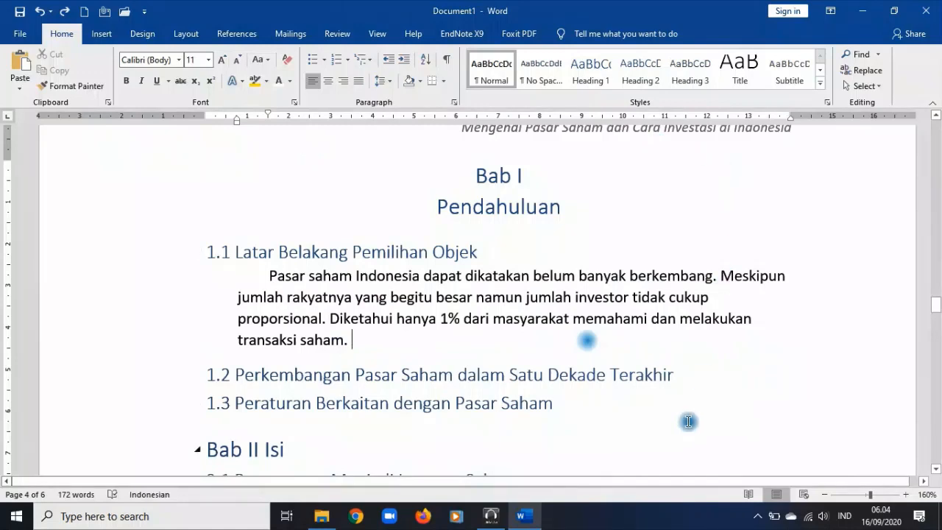
- Write a second paragraph below heading 1.1 on the research's aim, beginning "Diharapkan dengan adanya penelitian ini" and running to "Program Studi Akuntansi untuk"
{"action": "left_click", "coordinate": [354, 335]}
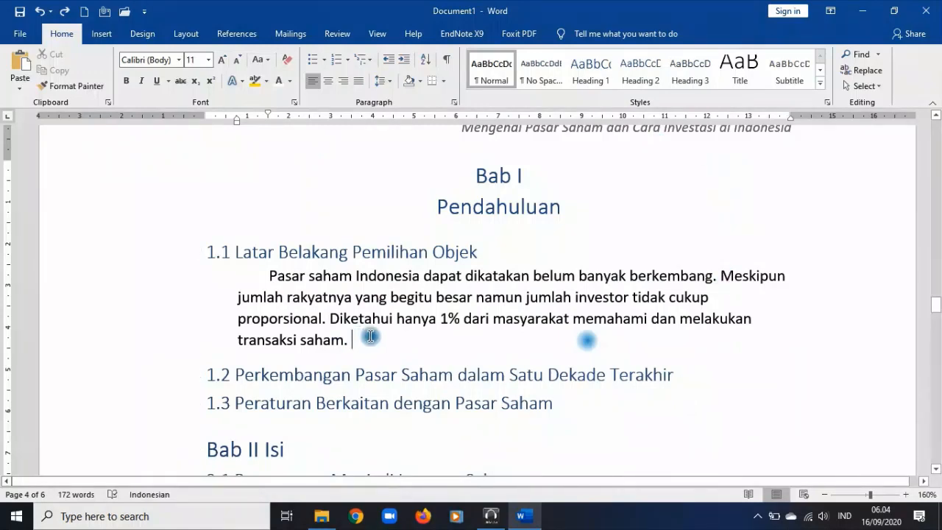
{"action": "key", "text": "Return"}
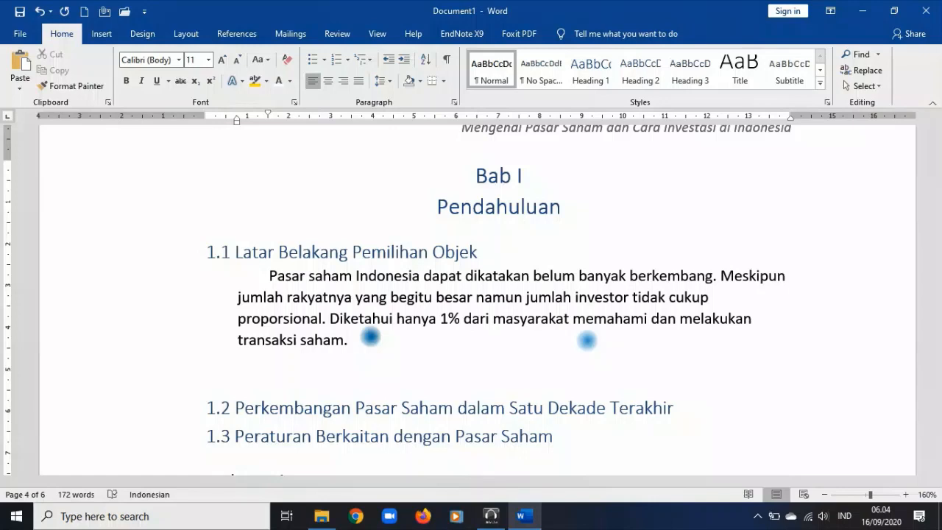
{"action": "type", "text": "Diharapkan"}
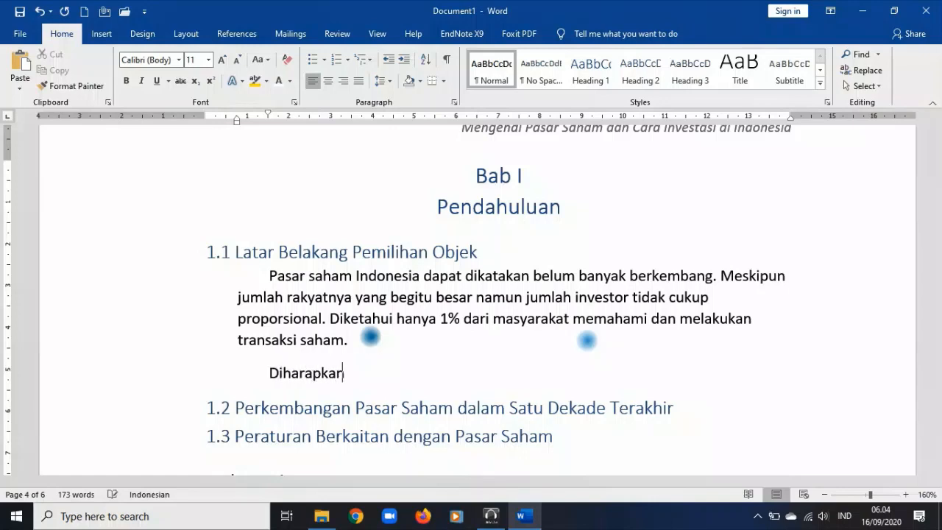
{"action": "type", "text": " denga"}
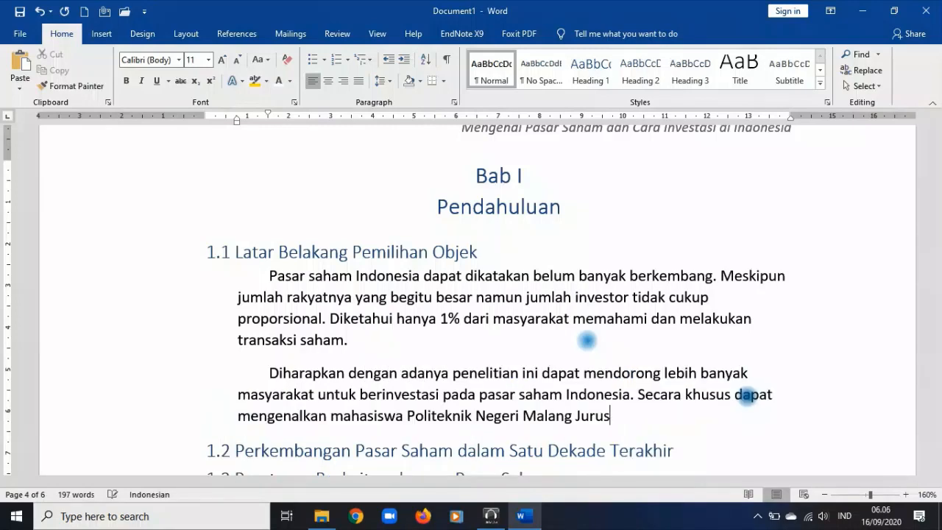
{"action": "key", "text": "BackSpace"}
{"action": "key", "text": "BackSpace"}
{"action": "type", "text": "Program"}
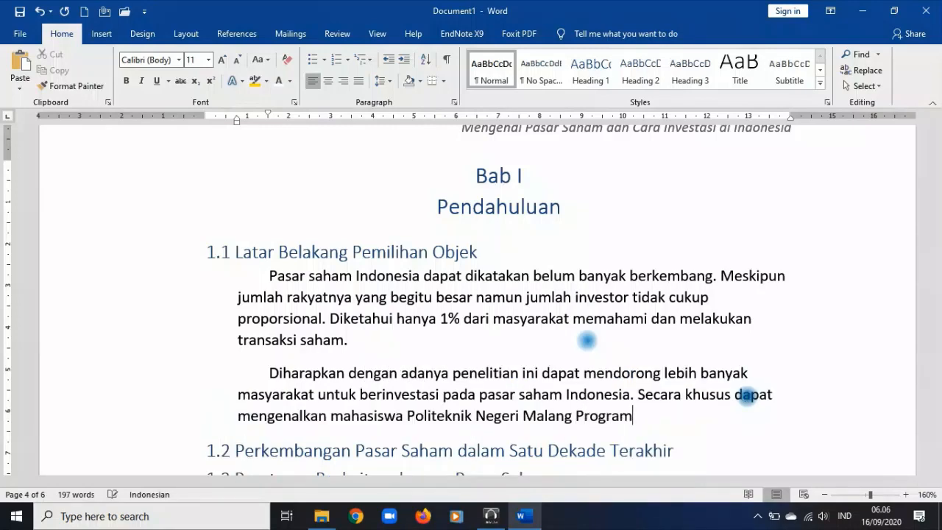
{"action": "type", "text": " Studi ak"}
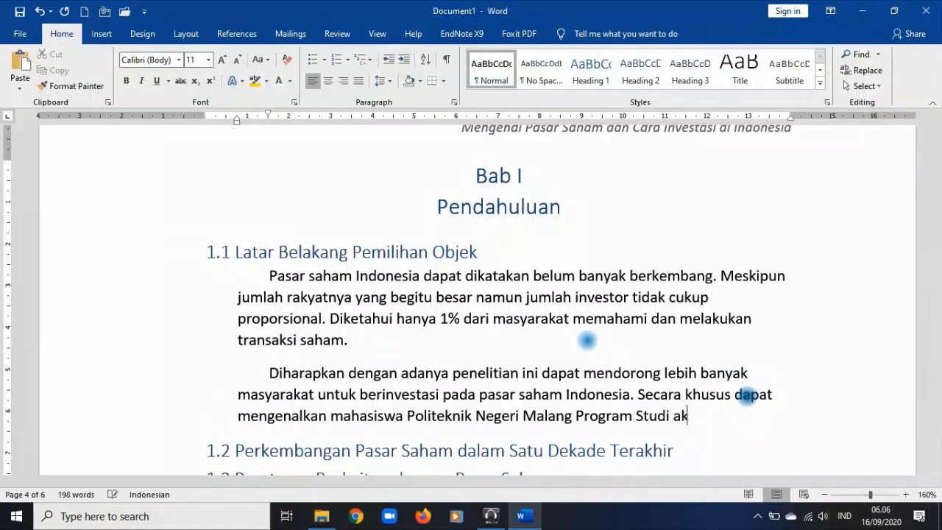
{"action": "key", "text": "BackSpace"}
{"action": "type", "text": "Akuntansi untuk"}
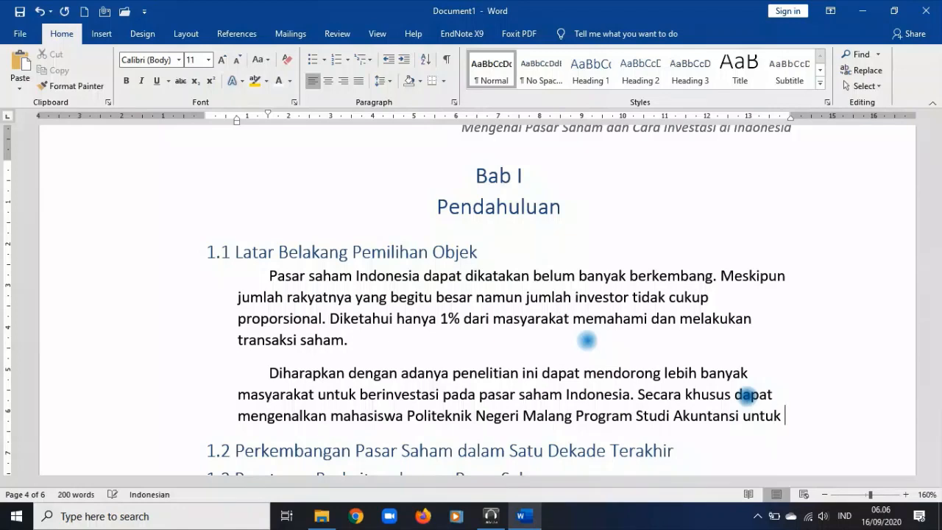
- Finish the second paragraph with the italic phrase "melek saham" enclosed in quotation marks
{"action": "key", "text": "ctrl+i"}
{"action": "type", "text": "melek"}
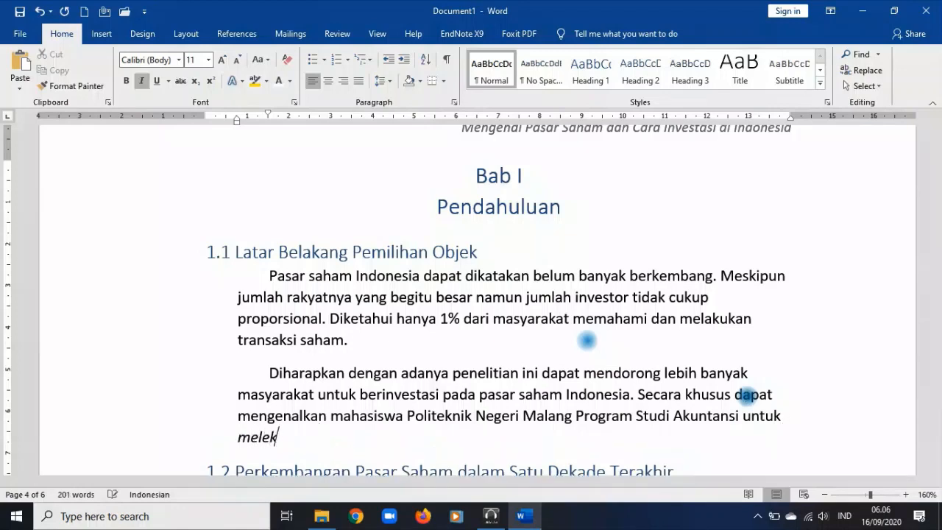
{"action": "type", "text": " saham”"}
{"action": "key", "text": "ctrl+Left"}
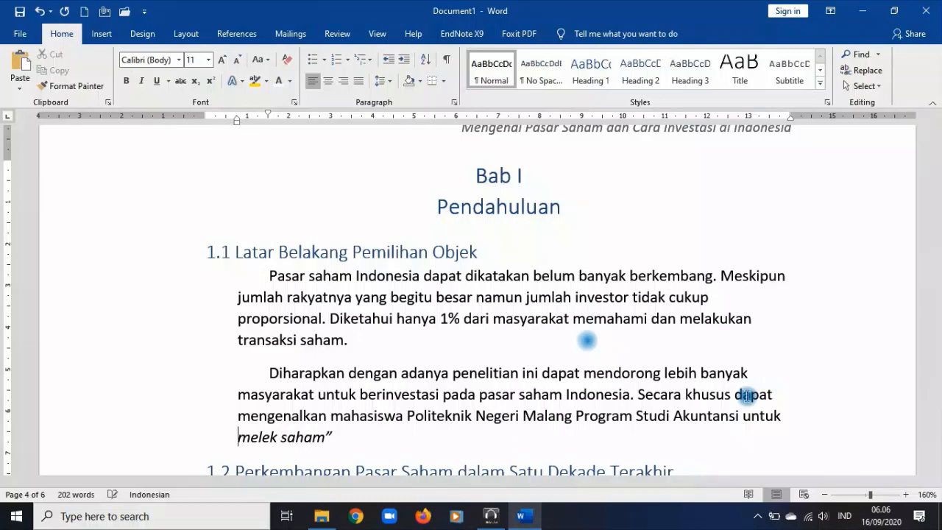
{"action": "type", "text": "“"}
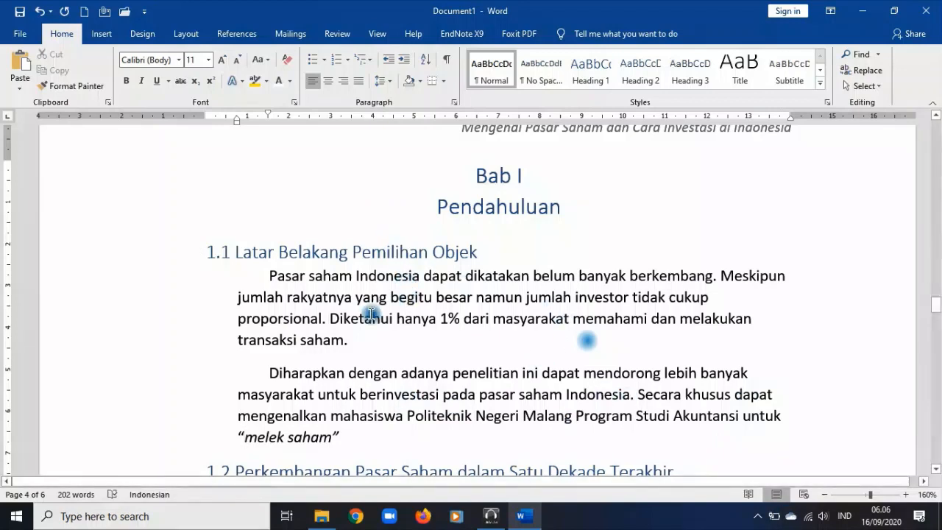
- Justify both body paragraphs below heading 1.1
{"action": "scroll", "coordinate": [371, 314], "scroll_direction": "down", "scroll_amount": 1}
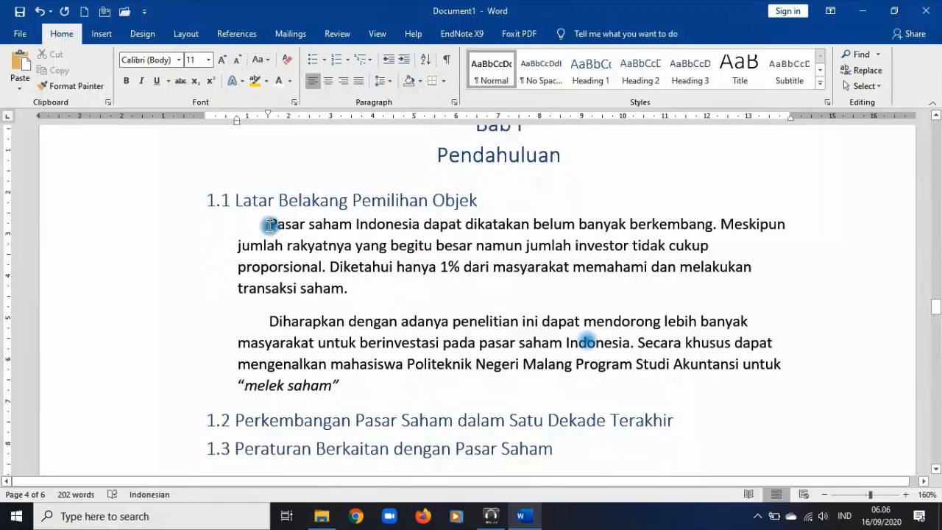
{"action": "left_click_drag", "start_coordinate": [271, 225], "coordinate": [401, 383]}
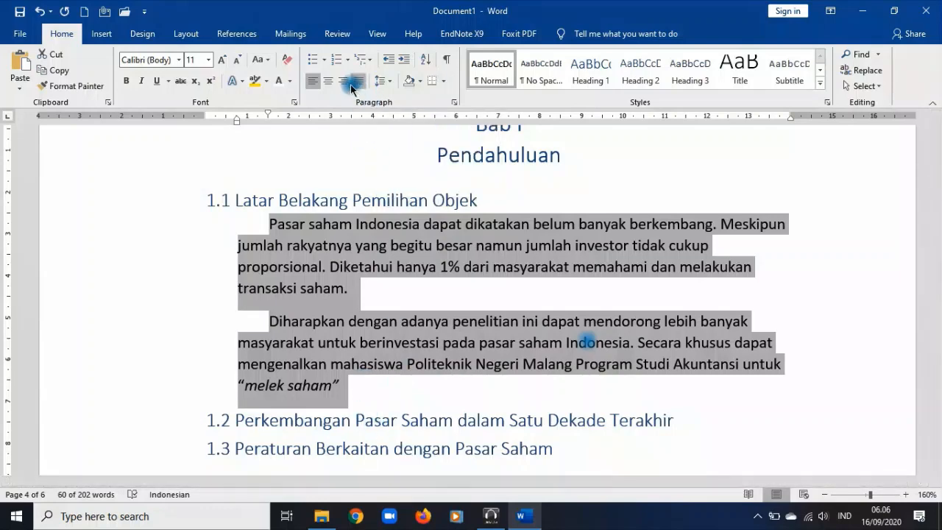
{"action": "left_click", "coordinate": [384, 390]}
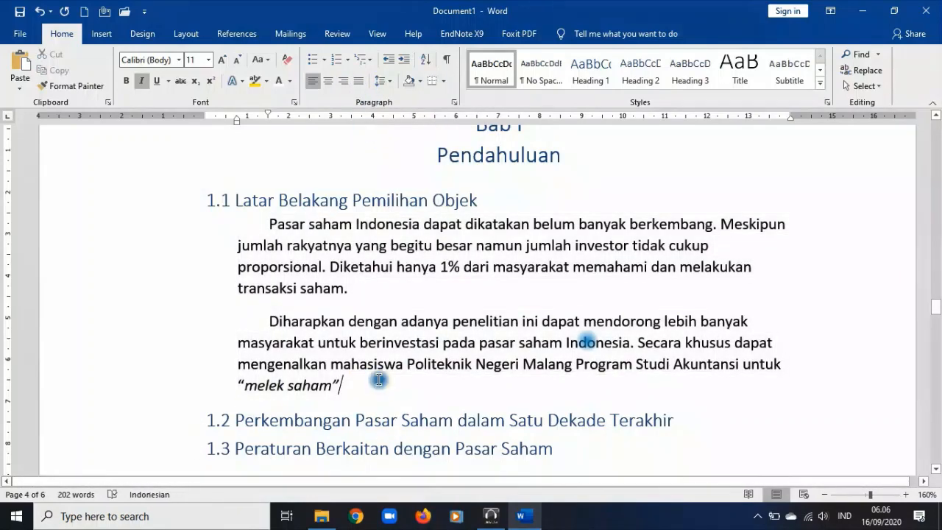
{"action": "left_click", "coordinate": [361, 84]}
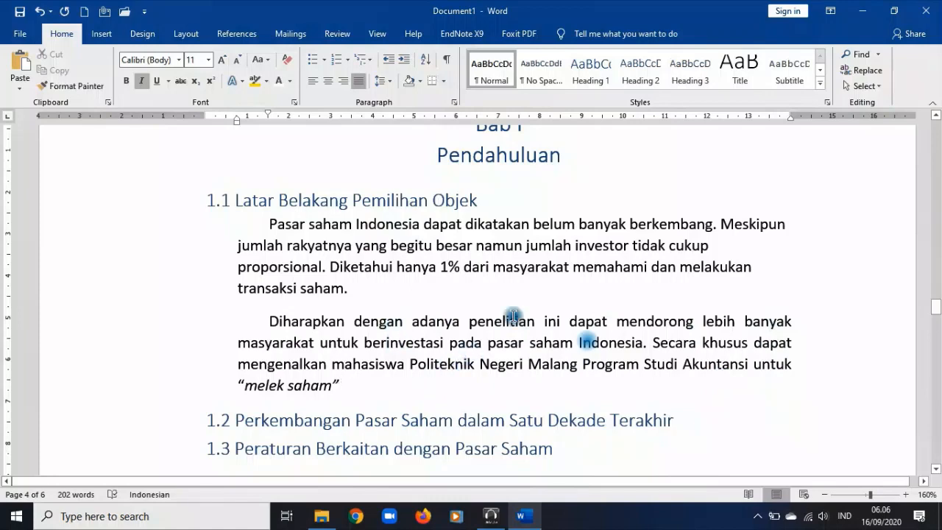
{"action": "left_click", "coordinate": [450, 236]}
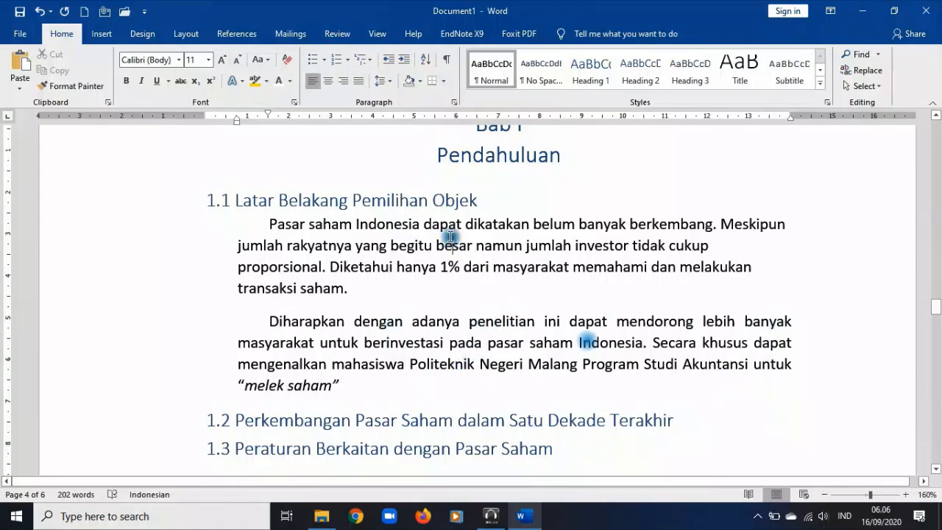
{"action": "left_click", "coordinate": [359, 81]}
{"action": "left_click", "coordinate": [410, 368]}
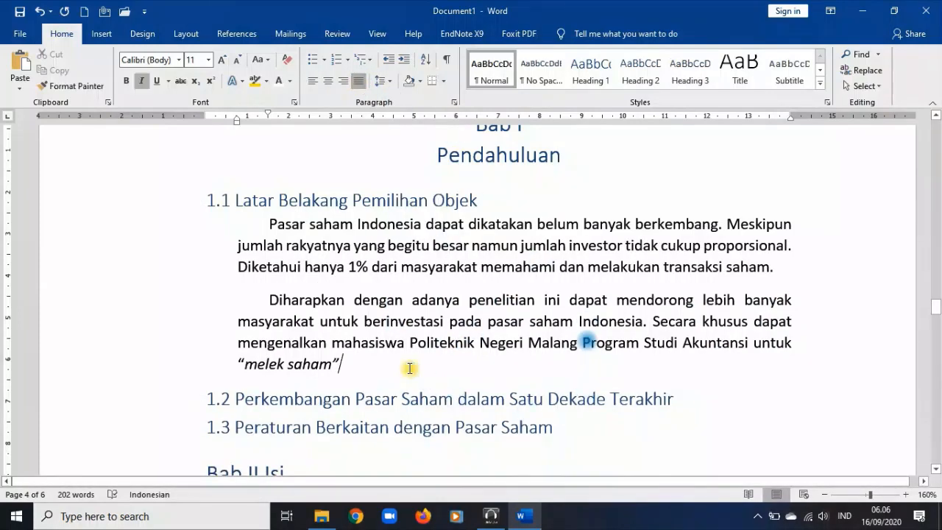
- Insert page breaks so that Bab II Isi and Bab III Penutup each start on a new page
{"action": "scroll", "coordinate": [448, 355], "scroll_direction": "down", "scroll_amount": 3}
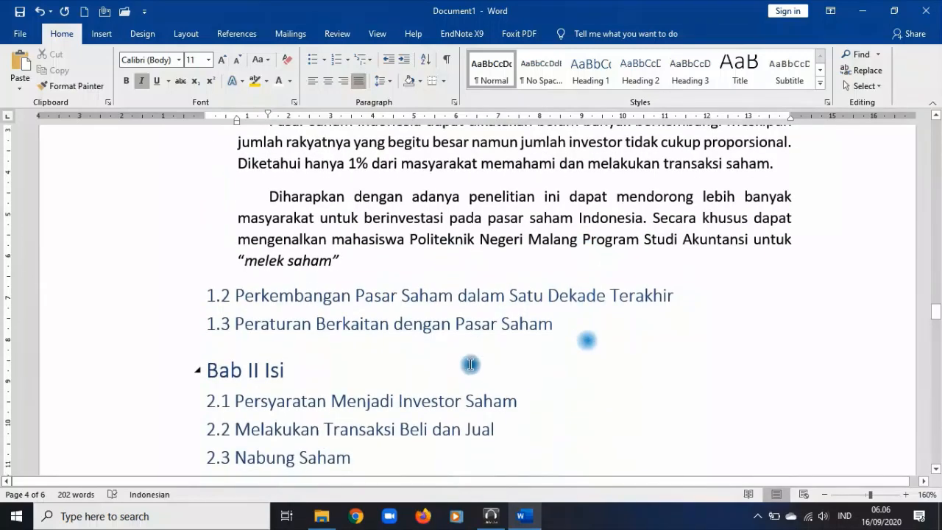
{"action": "scroll", "coordinate": [471, 366], "scroll_direction": "down", "scroll_amount": 1}
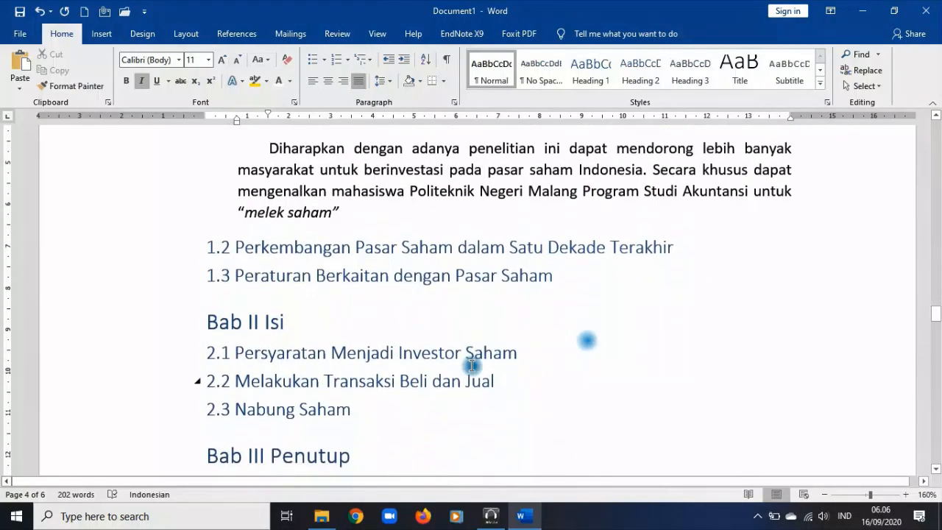
{"action": "left_click", "coordinate": [329, 319]}
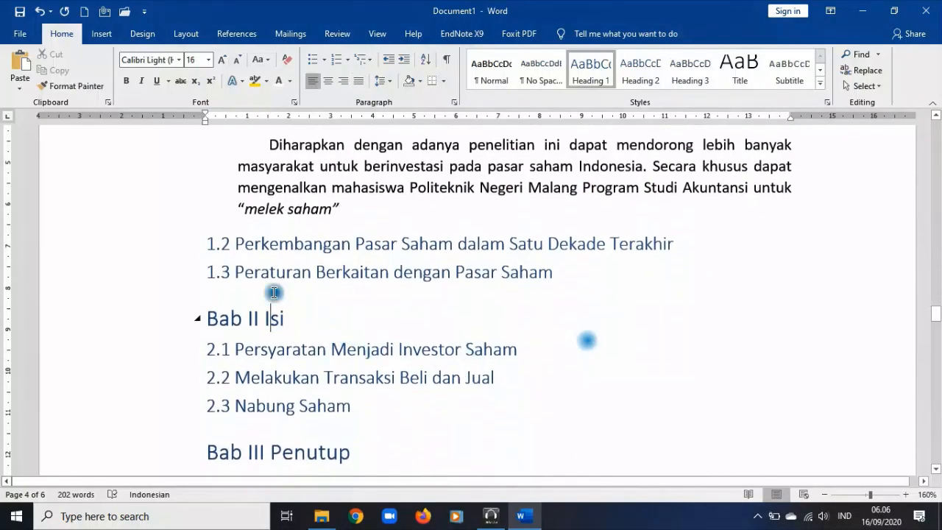
{"action": "left_click", "coordinate": [585, 275]}
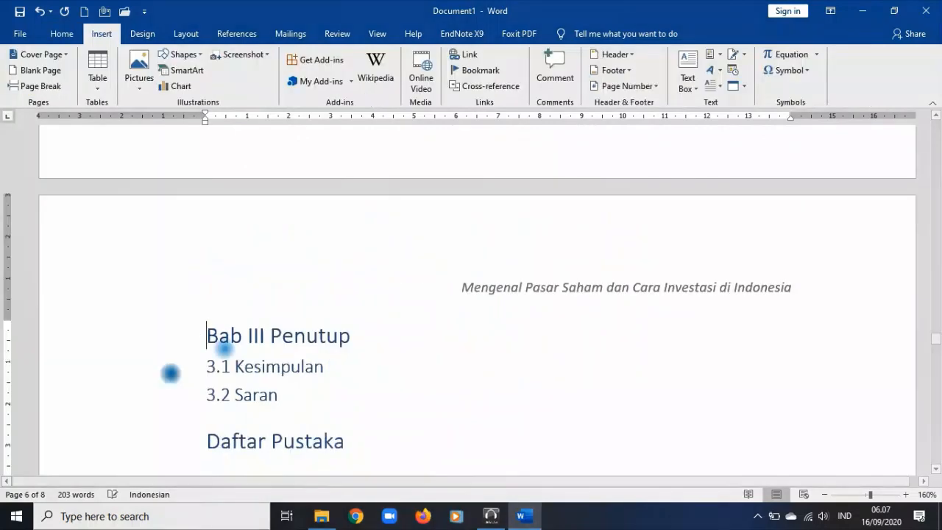
- Save the document as "Word Part 2" in the Aplikom 1E 1F folder
{"action": "key", "text": "ctrl+s"}
{"action": "left_click", "coordinate": [210, 236]}
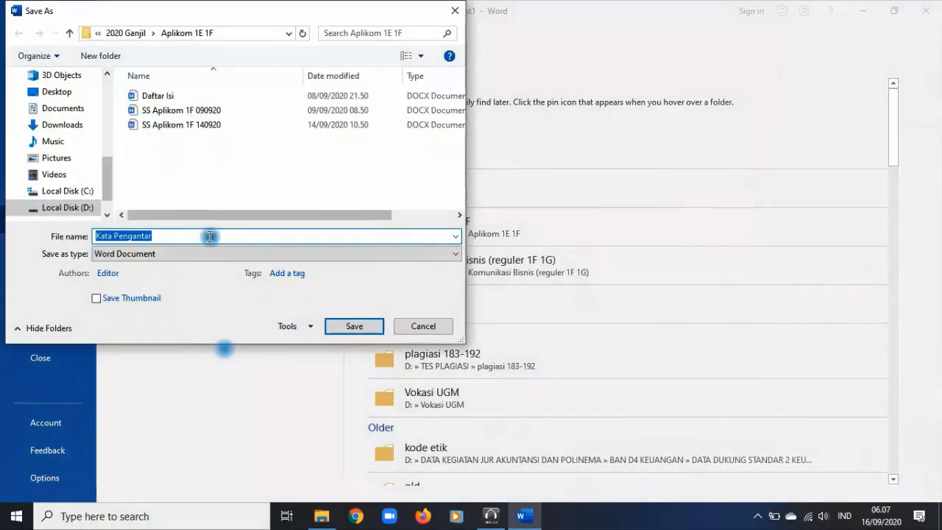
{"action": "type", "text": "Word Part 2"}
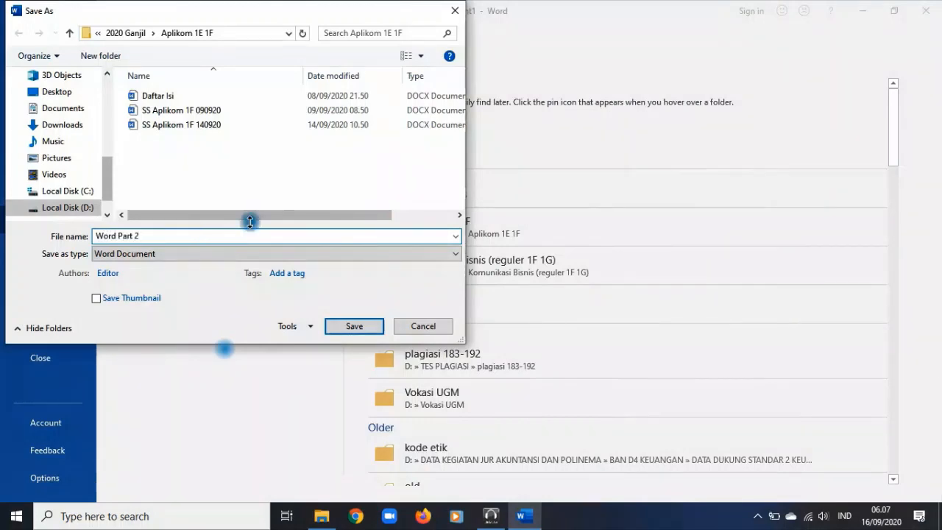
{"action": "left_click", "coordinate": [337, 326]}
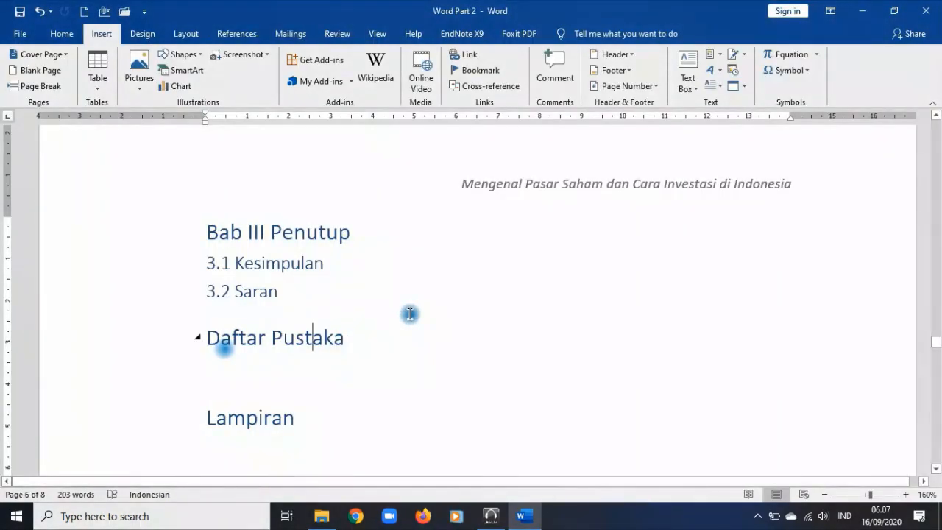
- Update the entire table of contents, including its headings and page numbers
{"action": "key", "text": "ctrl+Home"}
{"action": "scroll", "coordinate": [442, 331], "scroll_direction": "down", "scroll_amount": 15}
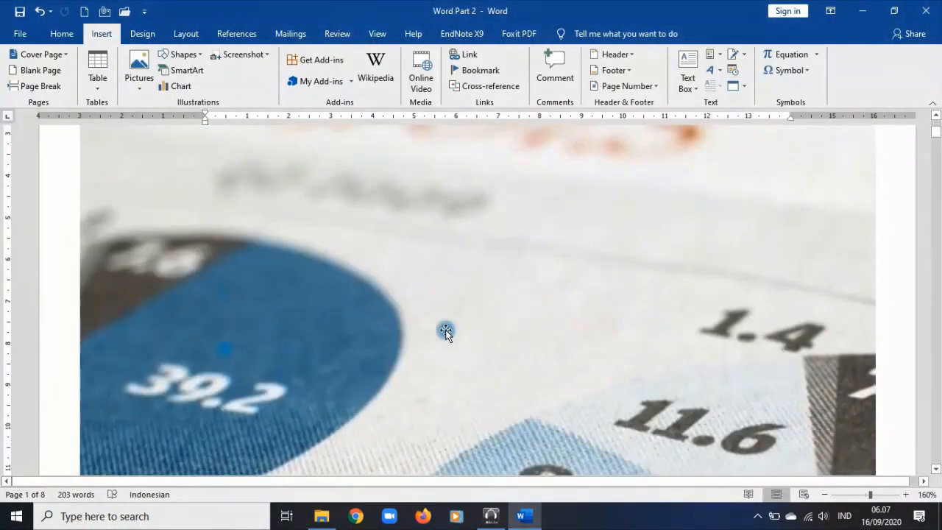
{"action": "scroll", "coordinate": [452, 358], "scroll_direction": "down", "scroll_amount": 15}
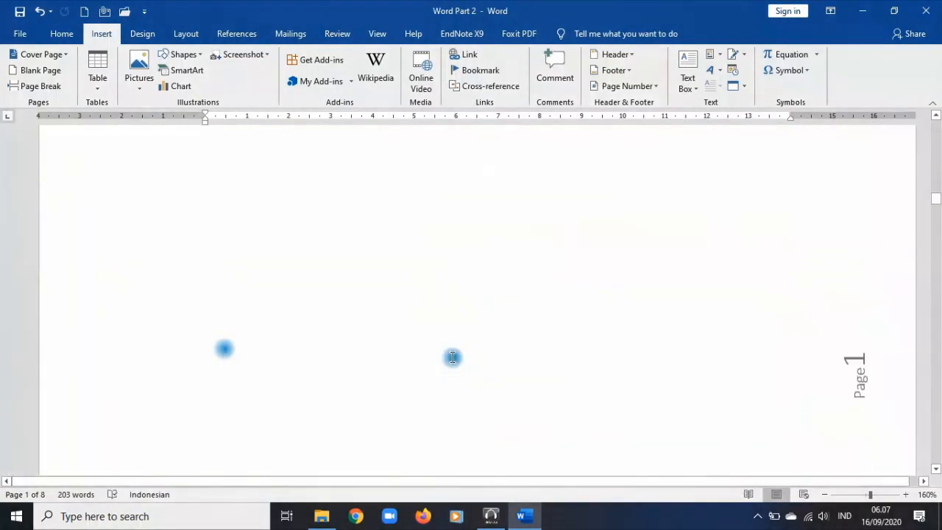
{"action": "scroll", "coordinate": [361, 305], "scroll_direction": "up", "scroll_amount": 3}
{"action": "left_click", "coordinate": [330, 292]}
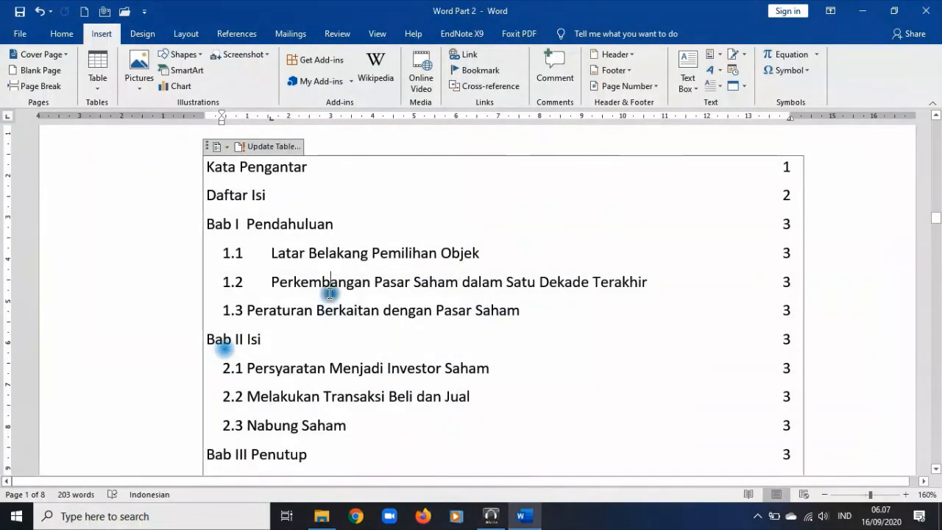
{"action": "left_click", "coordinate": [268, 147]}
{"action": "left_click", "coordinate": [452, 255]}
{"action": "left_click", "coordinate": [478, 276]}
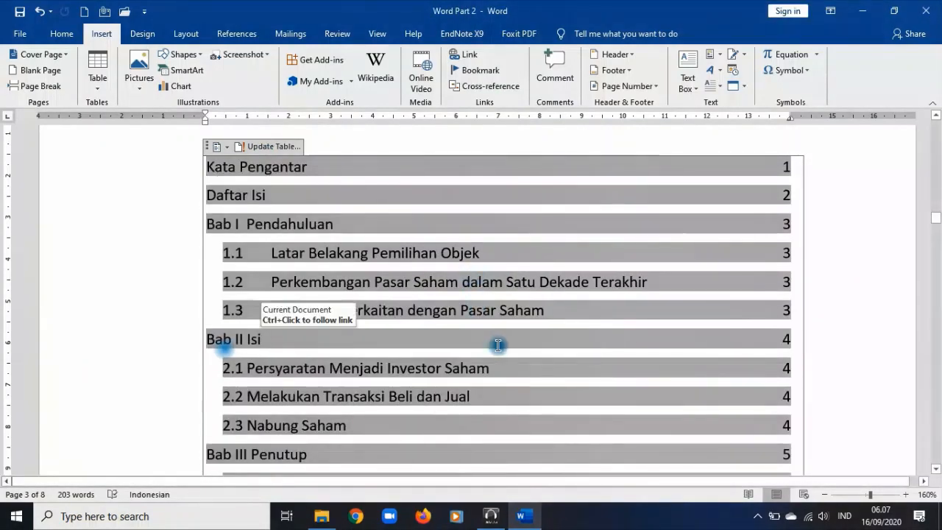
- Check the remaining table of contents entries against the pages of Bab I and Bab II
{"action": "scroll", "coordinate": [734, 391], "scroll_direction": "down", "scroll_amount": 5}
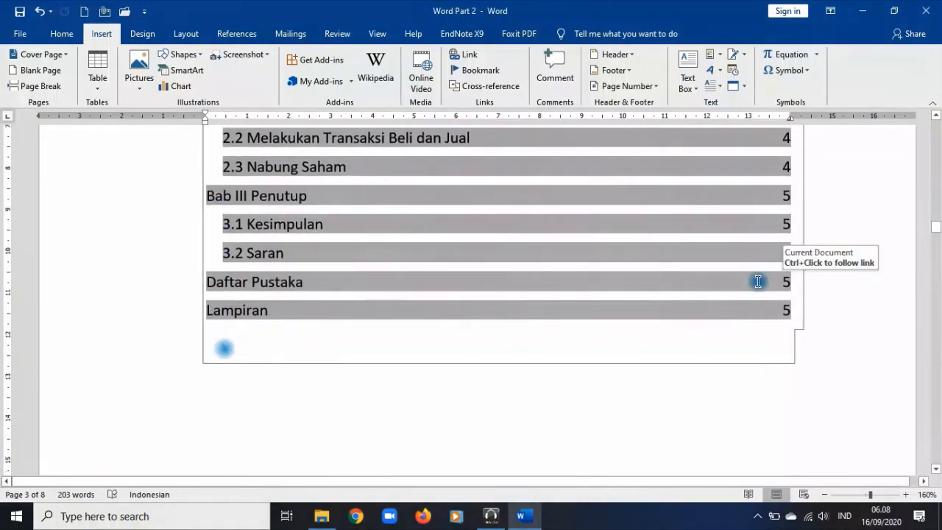
{"action": "scroll", "coordinate": [731, 286], "scroll_direction": "down", "scroll_amount": 10}
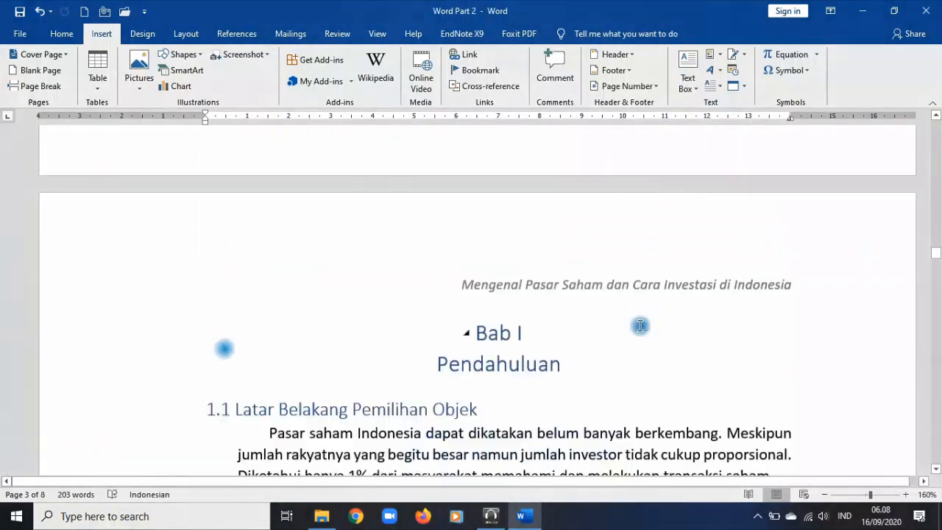
{"action": "scroll", "coordinate": [641, 325], "scroll_direction": "down", "scroll_amount": 5}
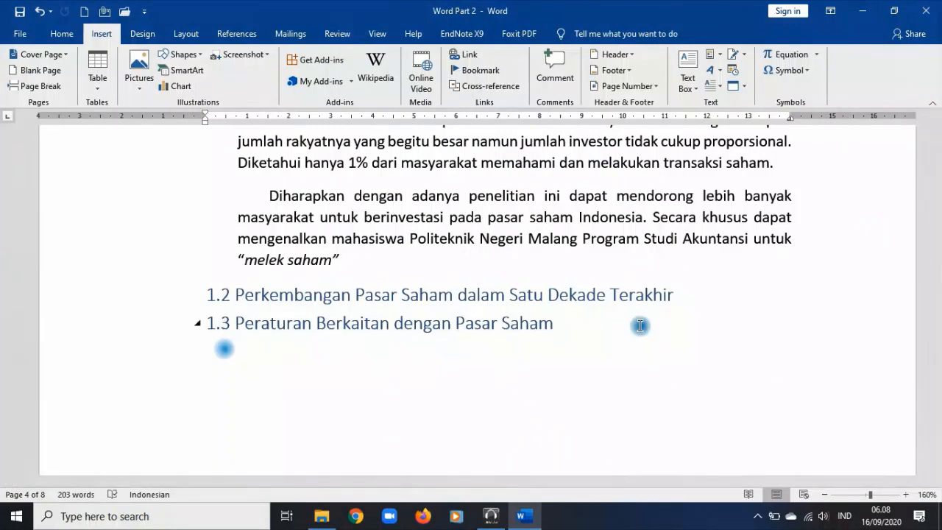
{"action": "scroll", "coordinate": [640, 326], "scroll_direction": "down", "scroll_amount": 5}
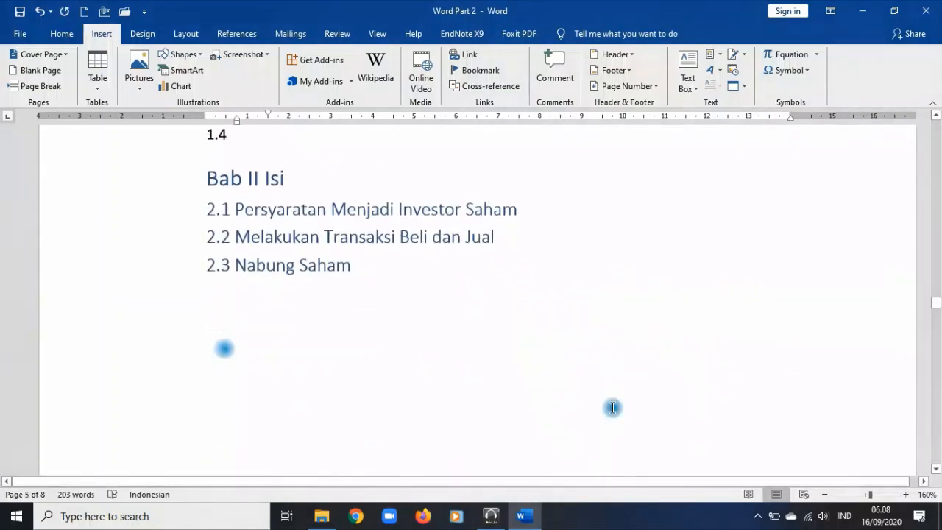
- Insert a Basic Process SmartArt graphic in the empty space below the heading 2.2 Melakukan Transaksi Beli dan Jual
{"action": "left_click", "coordinate": [537, 243]}
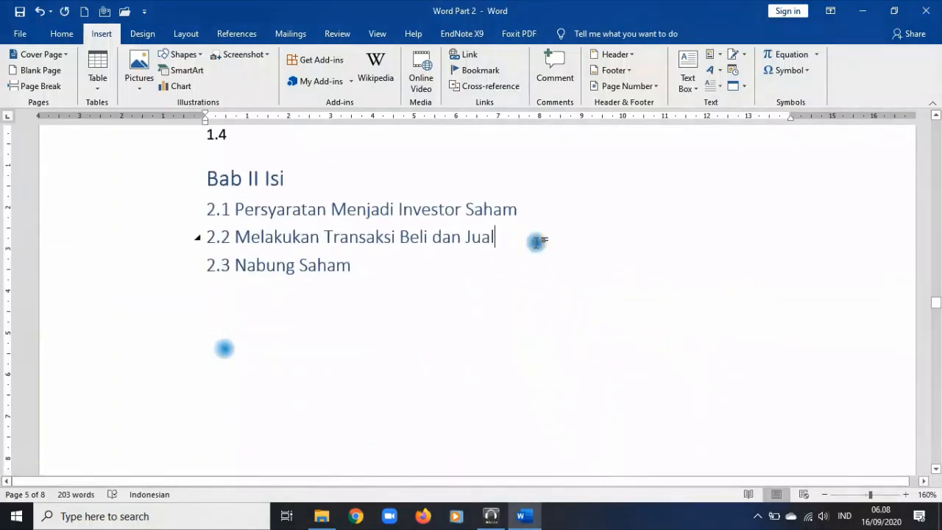
{"action": "key", "text": "Return"}
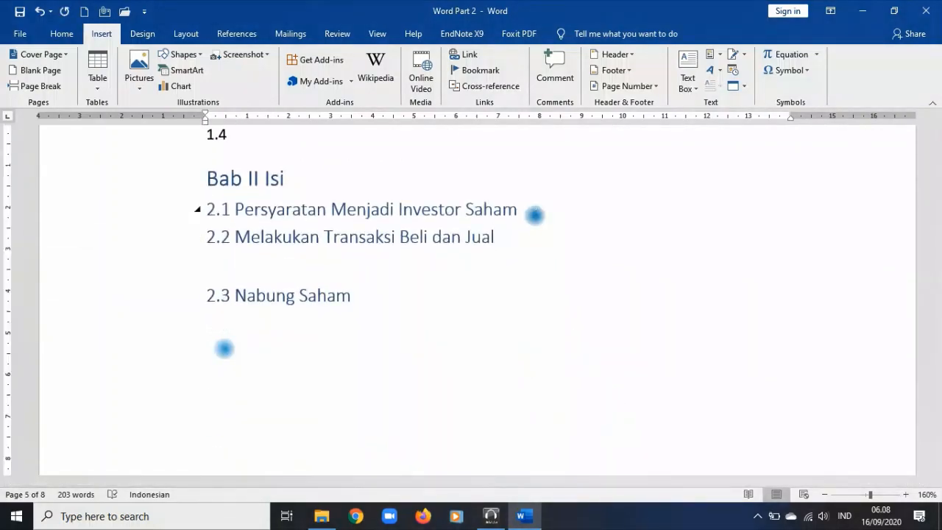
{"action": "key", "text": "Return"}
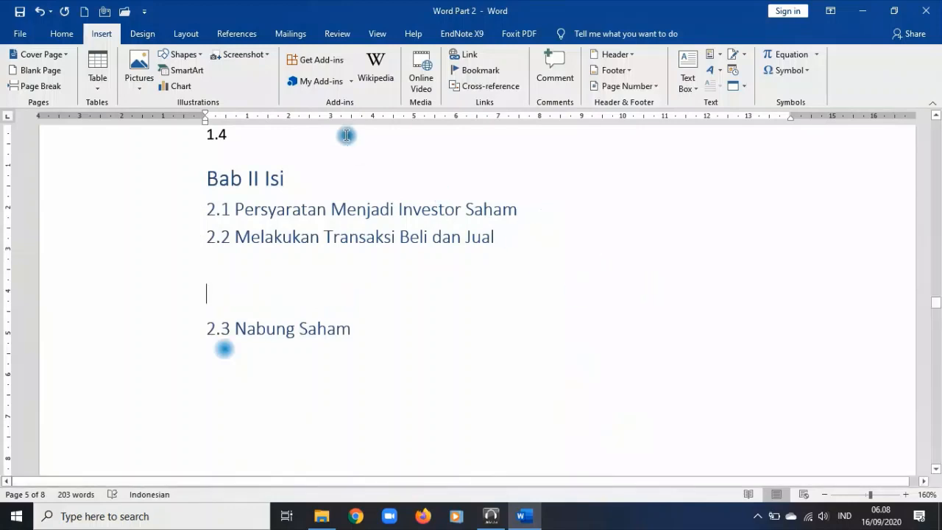
{"action": "left_click", "coordinate": [196, 71]}
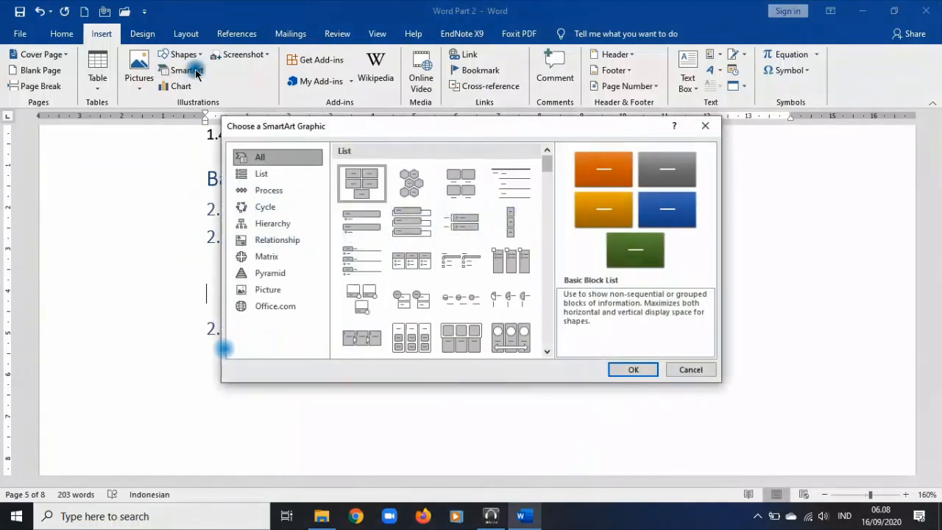
{"action": "left_click", "coordinate": [254, 174]}
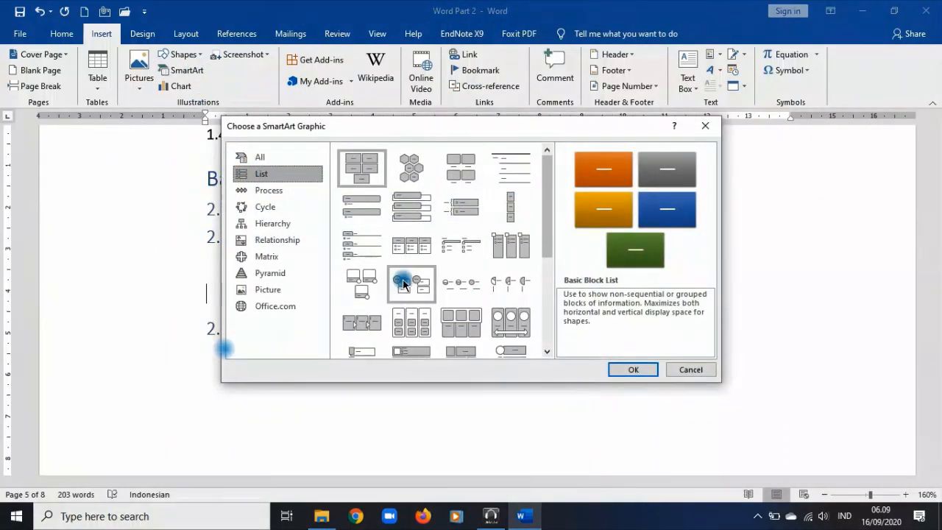
{"action": "scroll", "coordinate": [404, 282], "scroll_direction": "down", "scroll_amount": 3}
{"action": "scroll", "coordinate": [403, 282], "scroll_direction": "down", "scroll_amount": 2}
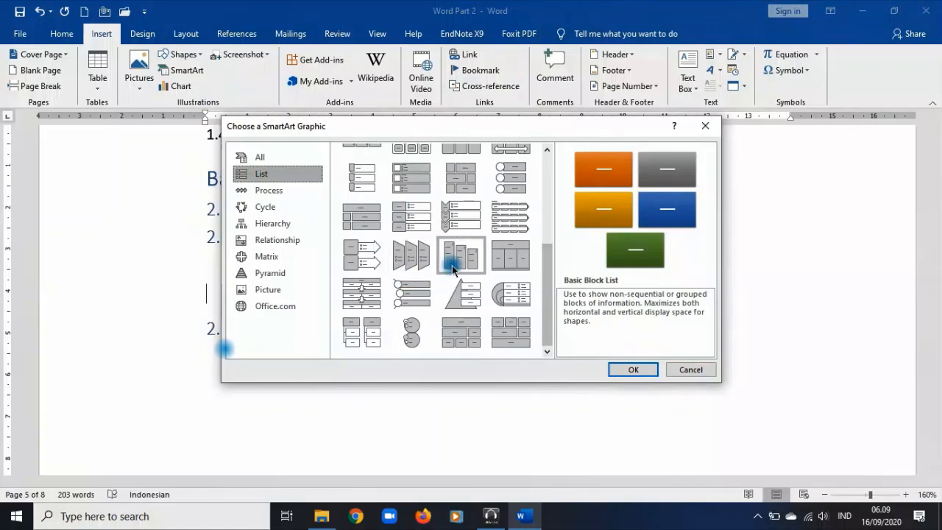
{"action": "left_click", "coordinate": [270, 190]}
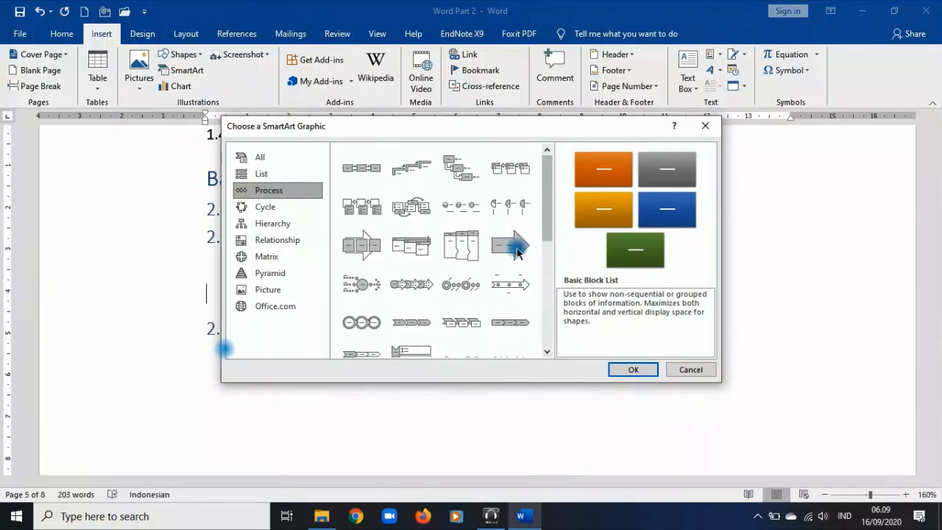
{"action": "scroll", "coordinate": [517, 251], "scroll_direction": "down", "scroll_amount": 5}
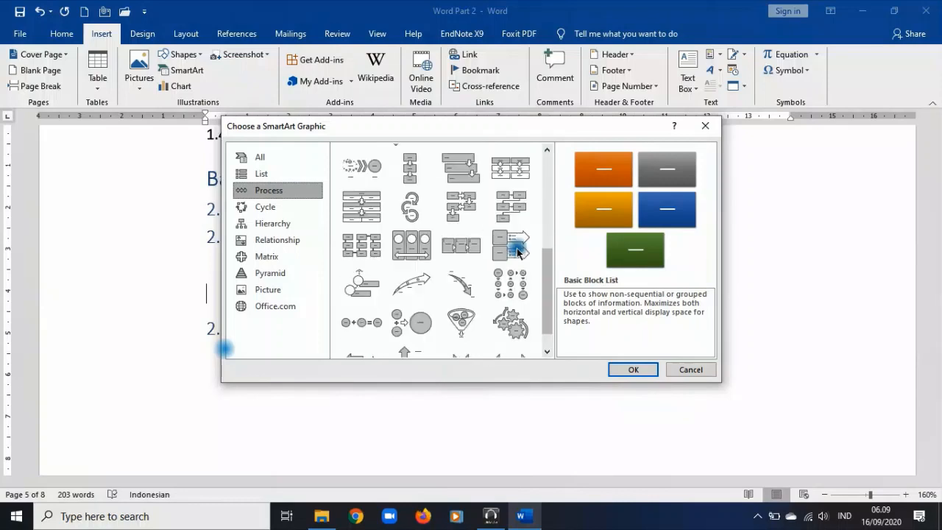
{"action": "scroll", "coordinate": [517, 252], "scroll_direction": "up", "scroll_amount": 4}
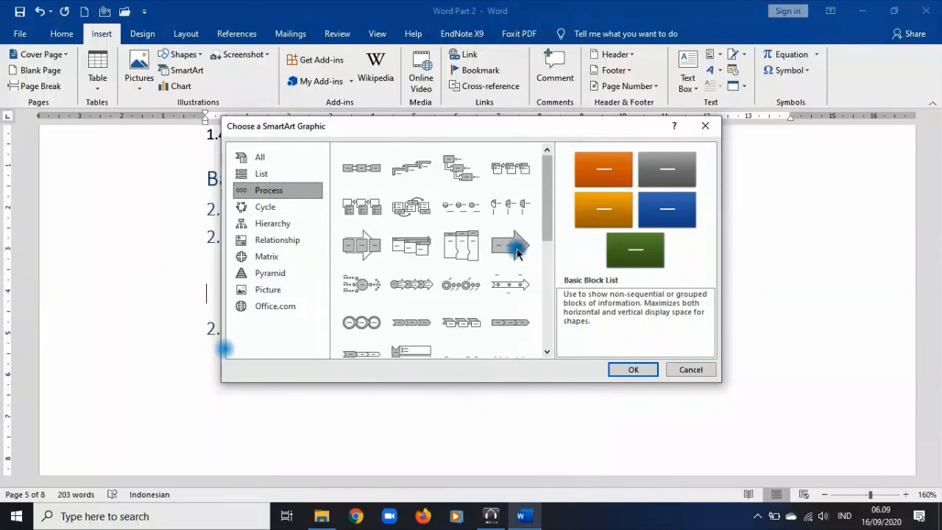
{"action": "left_click", "coordinate": [353, 168]}
{"action": "left_click", "coordinate": [633, 370]}
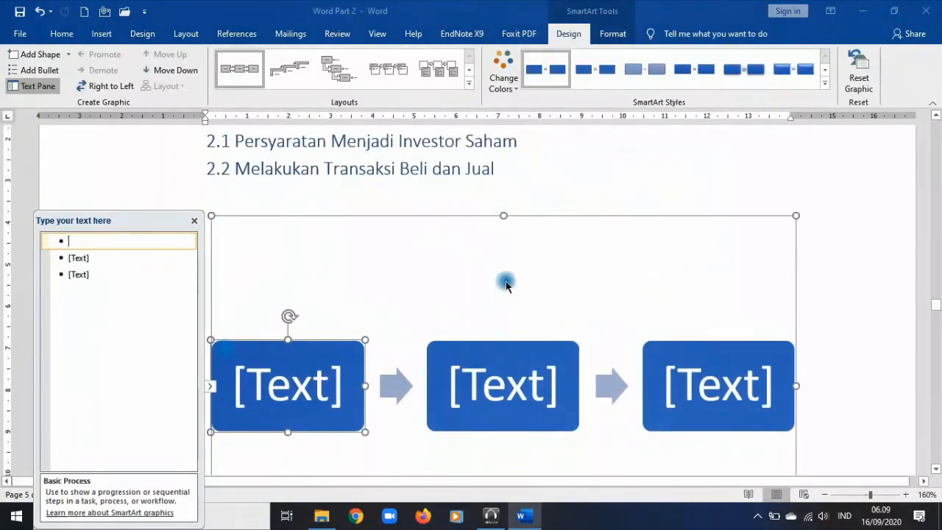
- Try reordering the first process box and reversing the diagram's direction, restoring the original arrangement
{"action": "scroll", "coordinate": [514, 284], "scroll_direction": "down", "scroll_amount": 1}
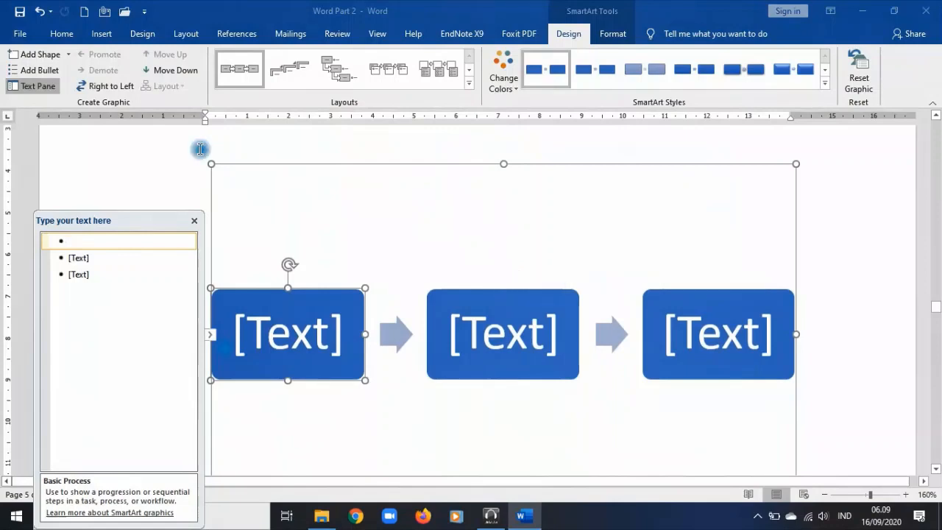
{"action": "left_click", "coordinate": [164, 71]}
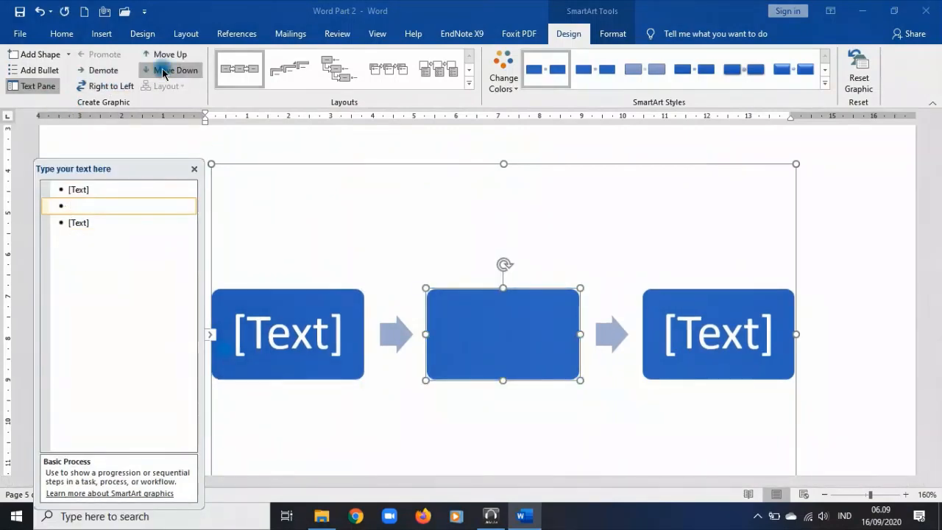
{"action": "left_click", "coordinate": [121, 90]}
{"action": "left_click", "coordinate": [122, 93]}
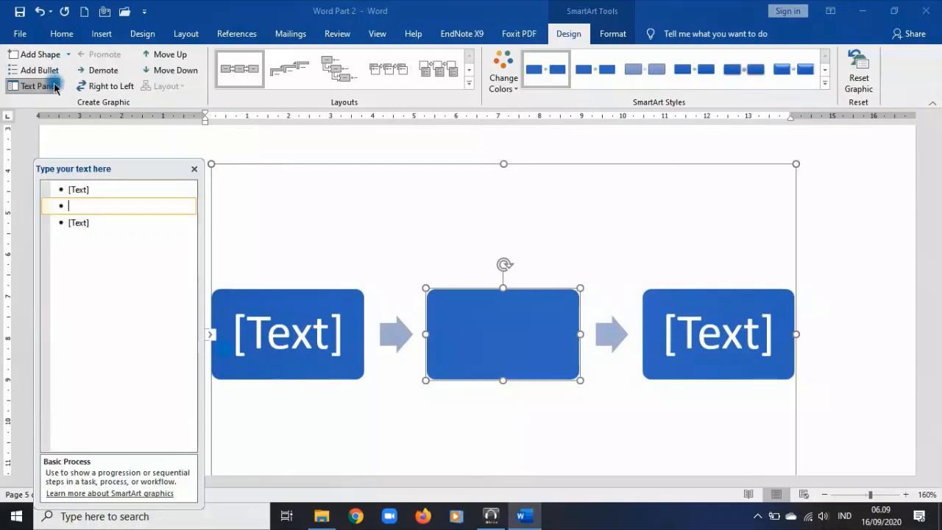
{"action": "left_click", "coordinate": [180, 61]}
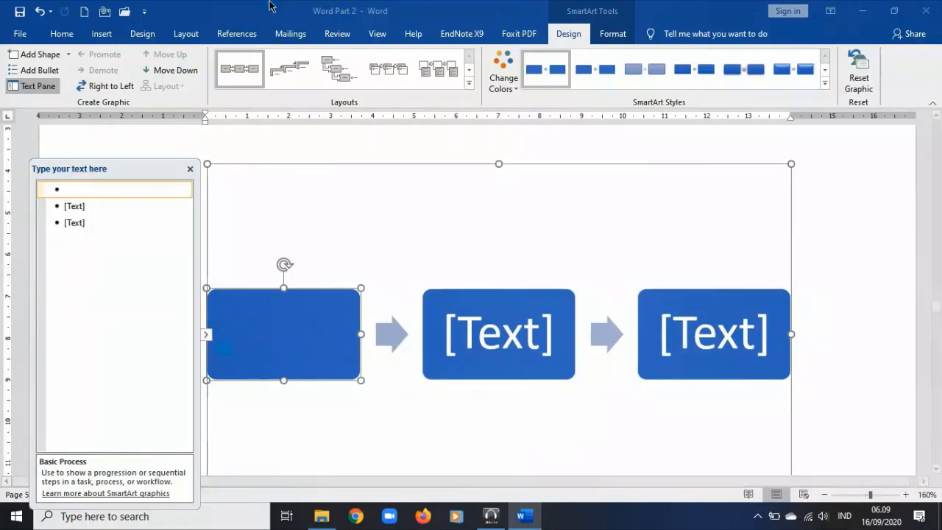
- Fill the process boxes with "Memastikan transaksi berada pada jam buka pasar", "Memasukkan penawaran beli/ jual", "Menunggu hingga transaksi selesai" and "Membayar ke Rekening RDN"
{"action": "scroll", "coordinate": [290, 390], "scroll_direction": "up", "scroll_amount": 4}
{"action": "scroll", "coordinate": [290, 379], "scroll_direction": "down", "scroll_amount": 4}
{"action": "scroll", "coordinate": [289, 377], "scroll_direction": "down", "scroll_amount": 1}
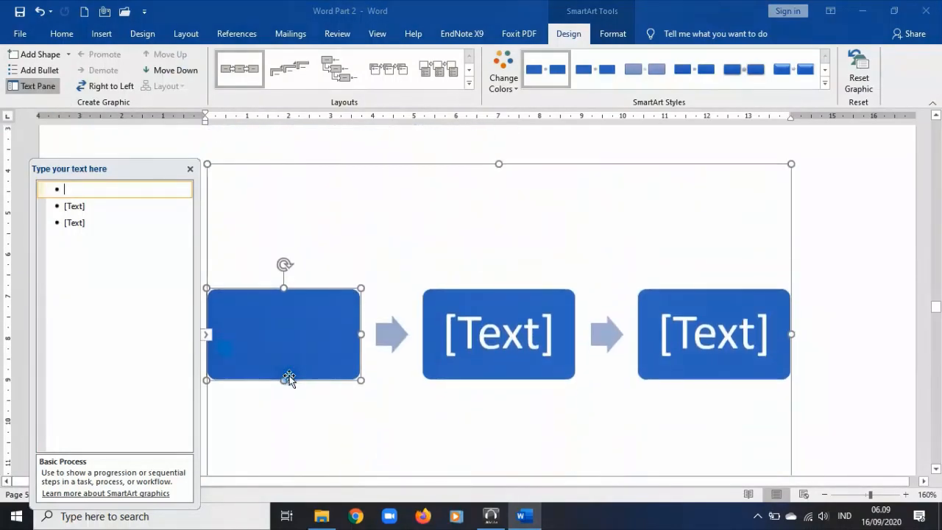
{"action": "left_click", "coordinate": [100, 186]}
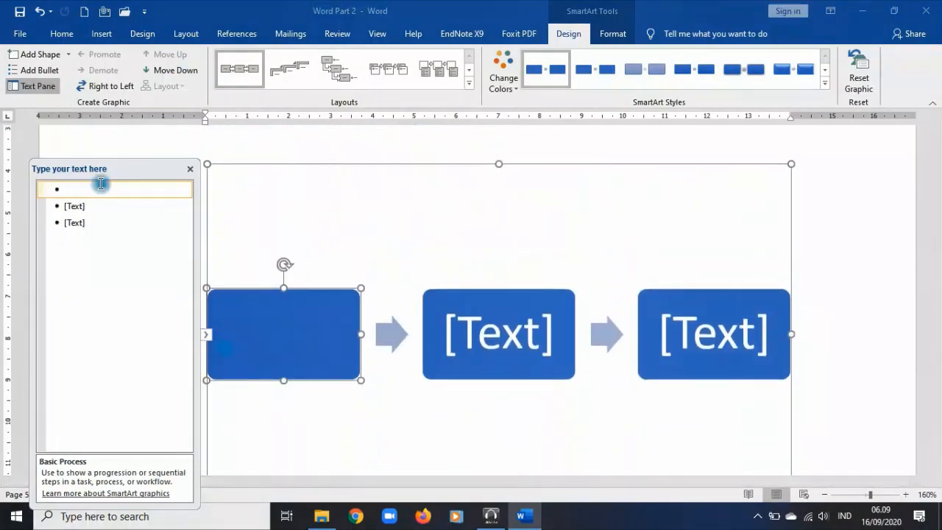
{"action": "type", "text": "Membayar ke Rekening RD"}
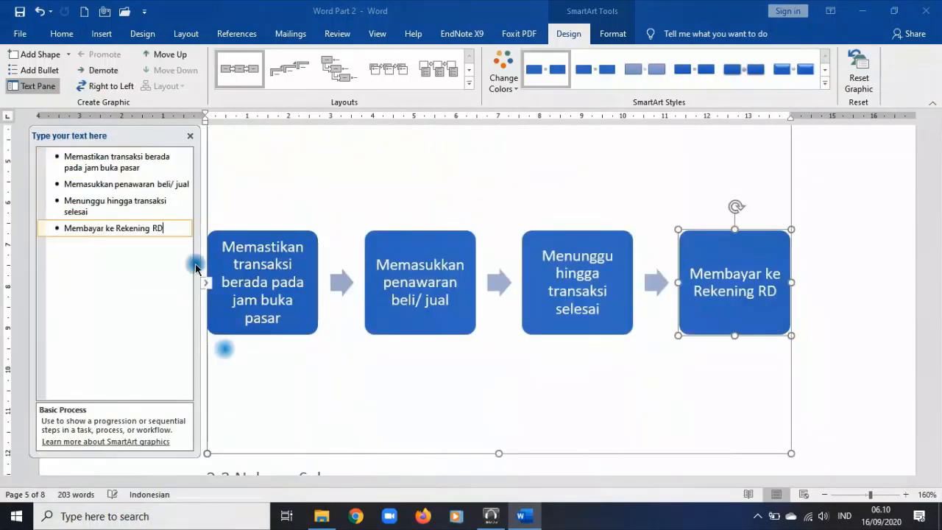
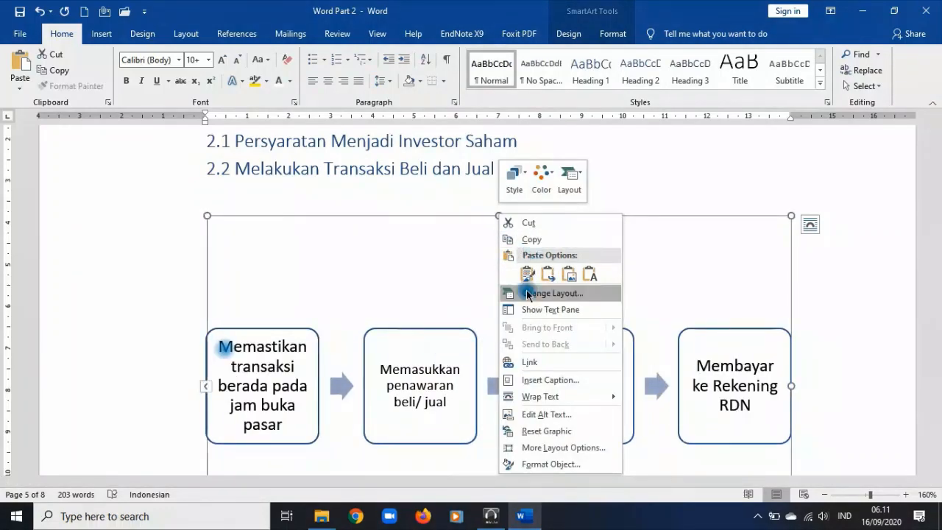
- Set the font size of all text in the process diagram to 10
{"action": "left_click", "coordinate": [372, 301]}
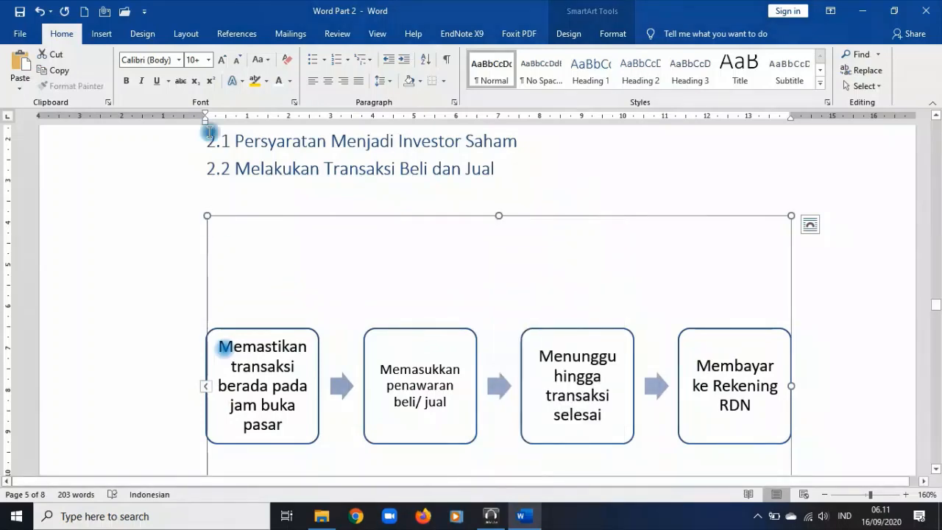
{"action": "left_click", "coordinate": [208, 59]}
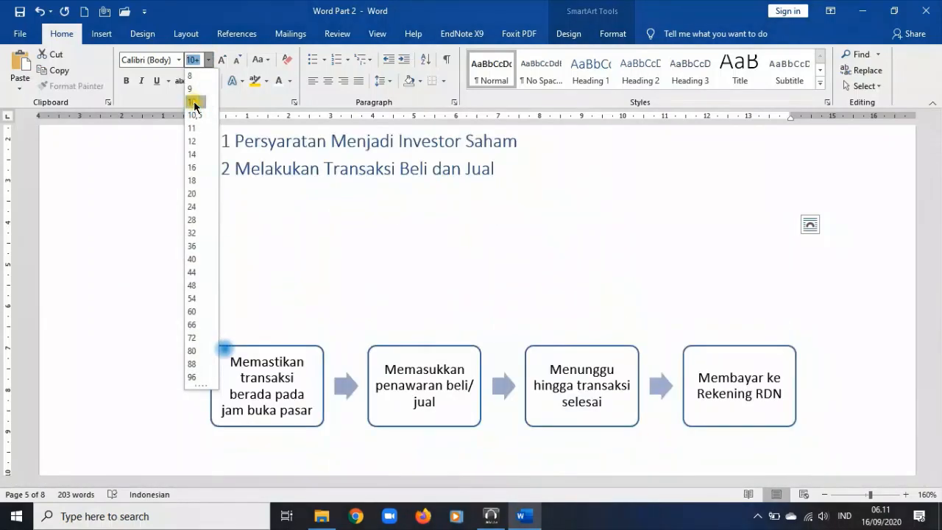
{"action": "left_click", "coordinate": [194, 104]}
{"action": "left_click", "coordinate": [267, 378]}
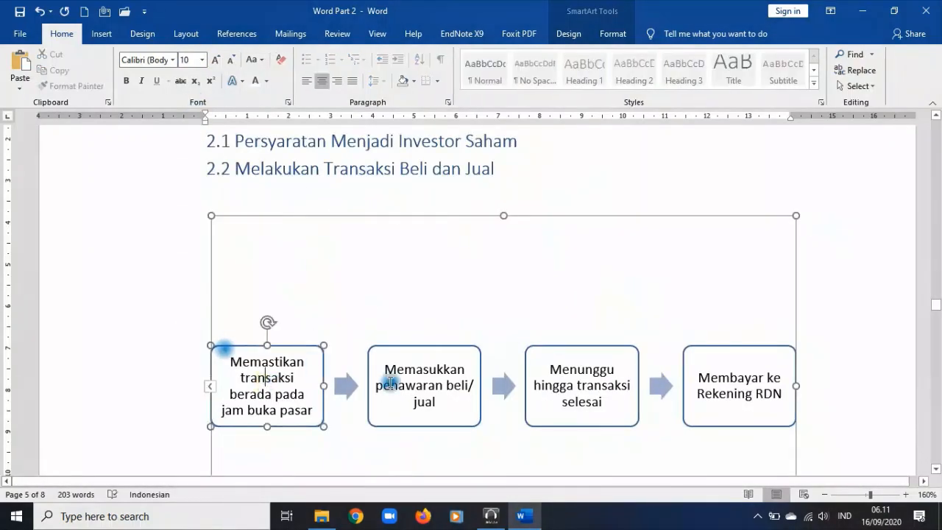
{"action": "left_click", "coordinate": [609, 184]}
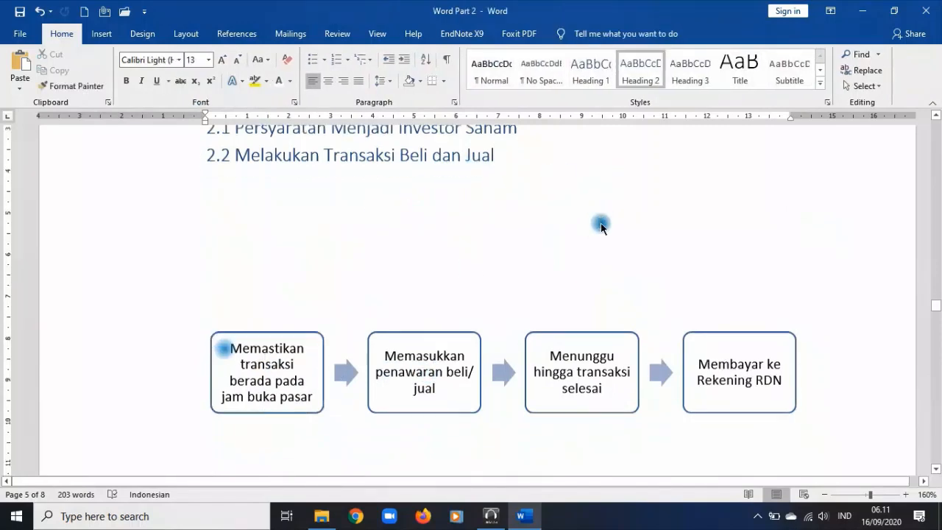
- Add a custom picture watermark from LOGO POLITEKNIK NEGERI MALANG.png, with automatic scale and washout, to the document
{"action": "scroll", "coordinate": [601, 227], "scroll_direction": "down", "scroll_amount": 10}
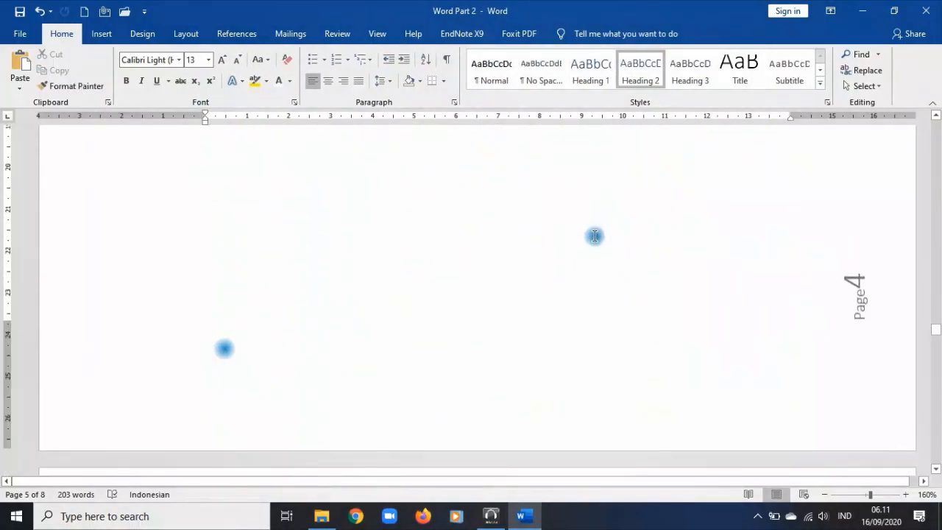
{"action": "scroll", "coordinate": [595, 235], "scroll_direction": "down", "scroll_amount": 3}
{"action": "scroll", "coordinate": [448, 384], "scroll_direction": "up", "scroll_amount": 8}
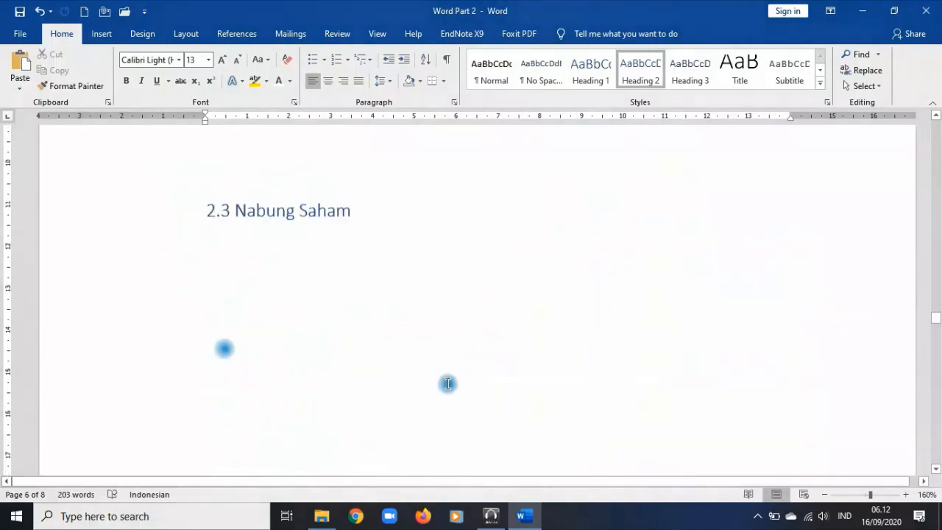
{"action": "scroll", "coordinate": [448, 384], "scroll_direction": "up", "scroll_amount": 5}
{"action": "left_click", "coordinate": [187, 33]}
{"action": "left_click", "coordinate": [142, 33]}
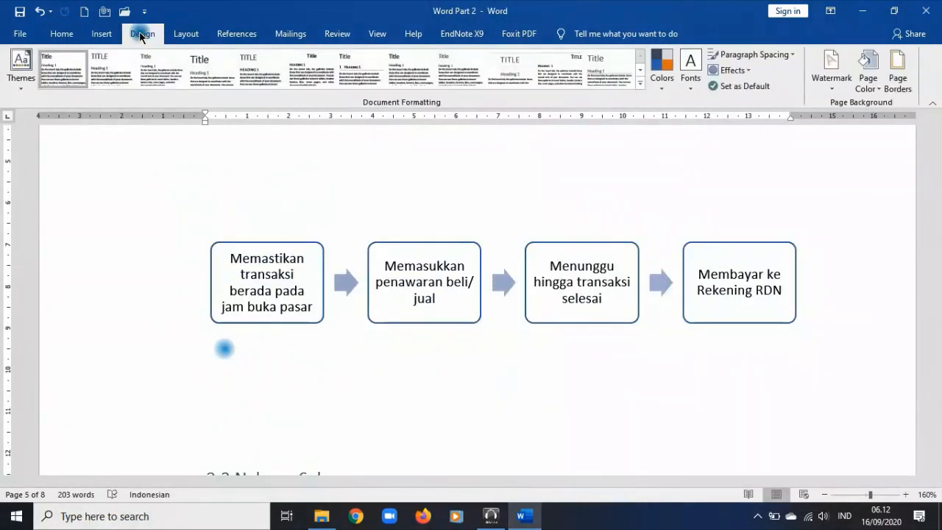
{"action": "left_click", "coordinate": [832, 72]}
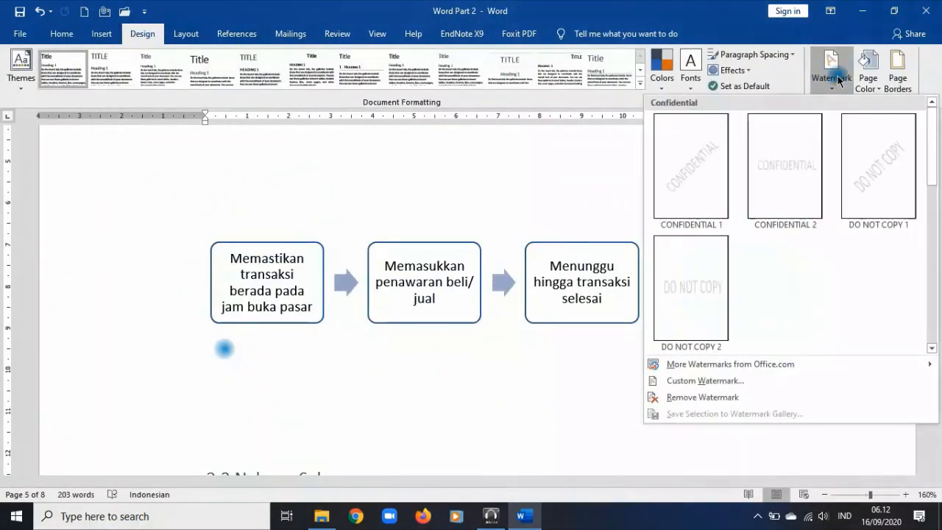
{"action": "left_click", "coordinate": [717, 381]}
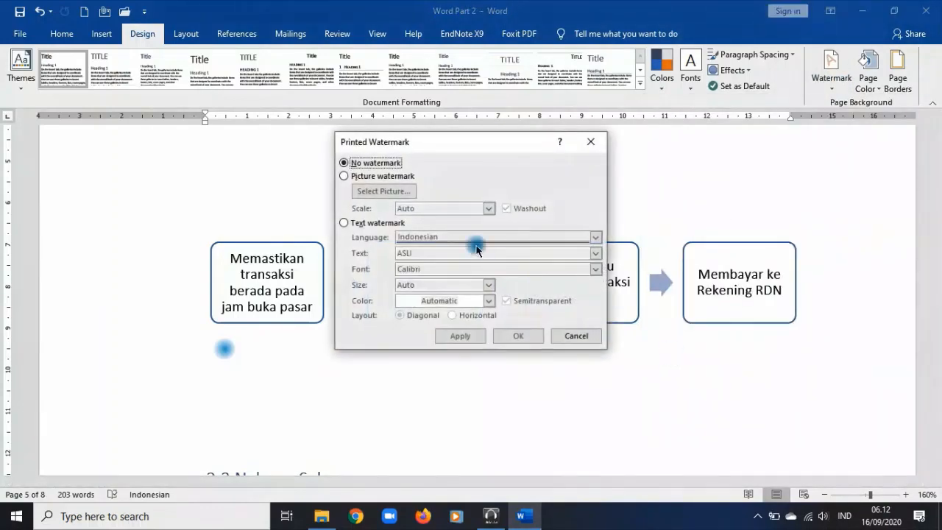
{"action": "left_click", "coordinate": [412, 178]}
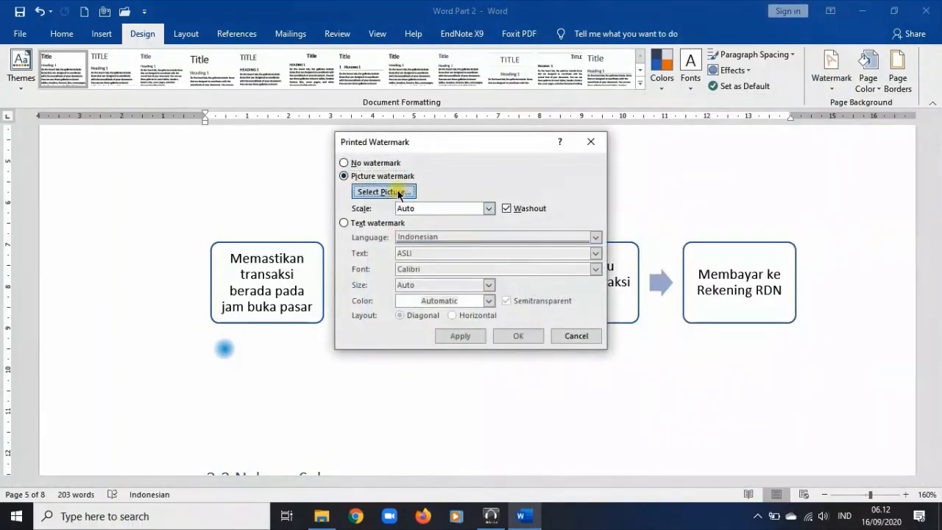
{"action": "left_click", "coordinate": [398, 190]}
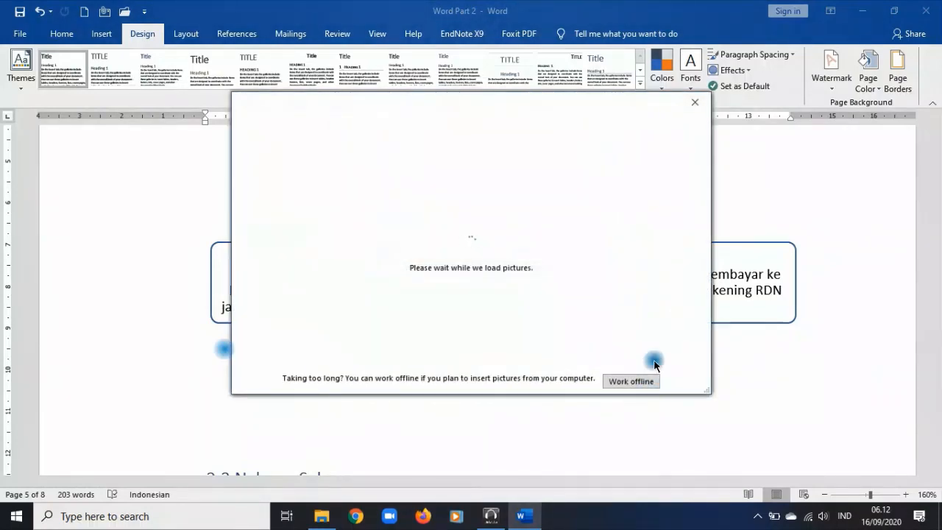
{"action": "left_click", "coordinate": [641, 383]}
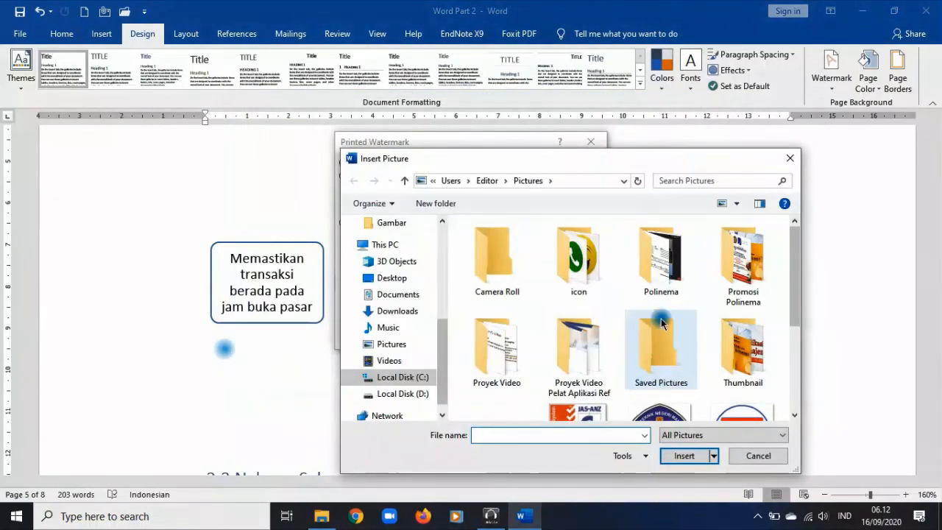
{"action": "scroll", "coordinate": [668, 320], "scroll_direction": "down", "scroll_amount": 2}
{"action": "double_click", "coordinate": [666, 324]}
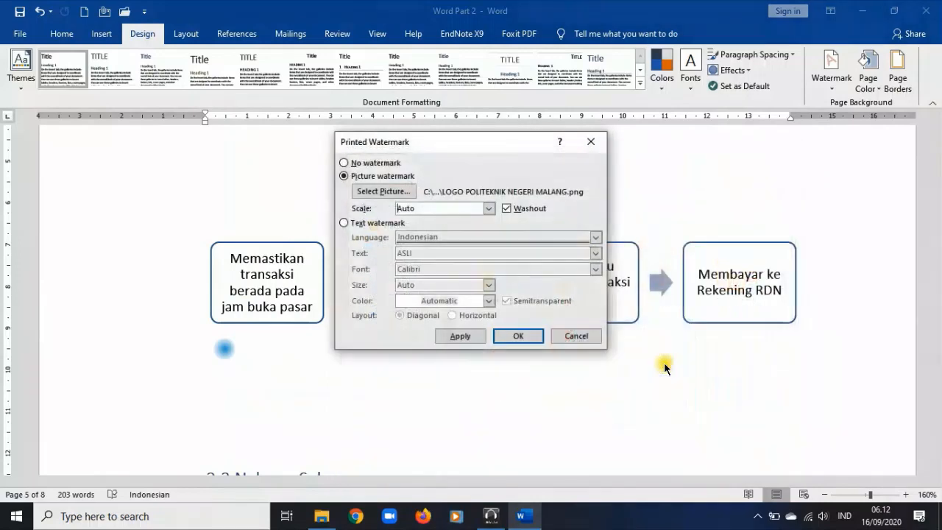
{"action": "left_click", "coordinate": [516, 335]}
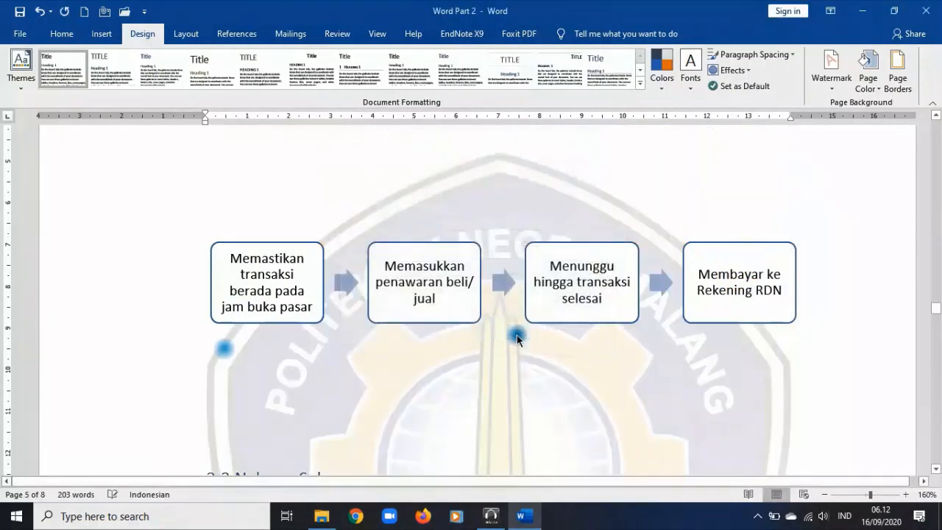
- Check how the logo watermark appears behind the process diagram and on the Bab II and Bab III pages
{"action": "scroll", "coordinate": [618, 334], "scroll_direction": "down", "scroll_amount": 1}
{"action": "left_click", "coordinate": [672, 344]}
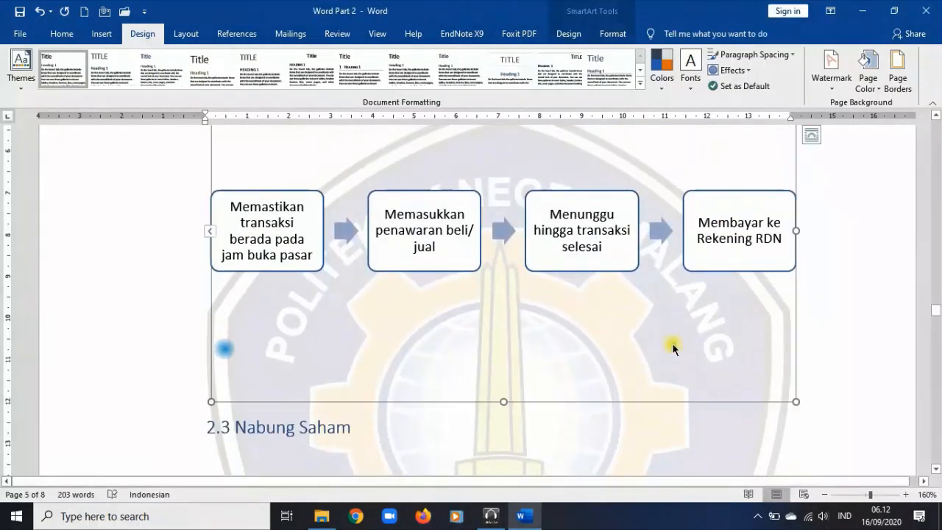
{"action": "scroll", "coordinate": [673, 343], "scroll_direction": "down", "scroll_amount": 10}
{"action": "scroll", "coordinate": [673, 344], "scroll_direction": "down", "scroll_amount": 7}
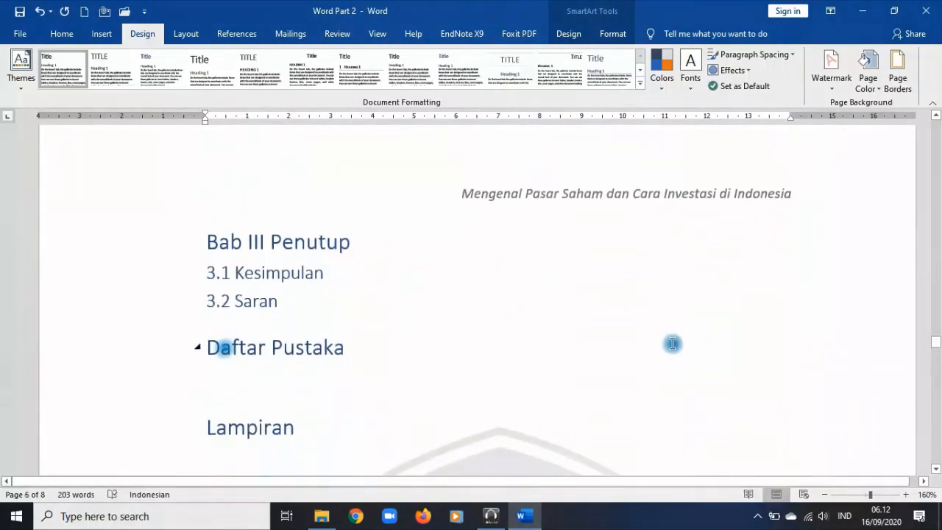
{"action": "left_click", "coordinate": [389, 273]}
{"action": "scroll", "coordinate": [457, 299], "scroll_direction": "up", "scroll_amount": 20}
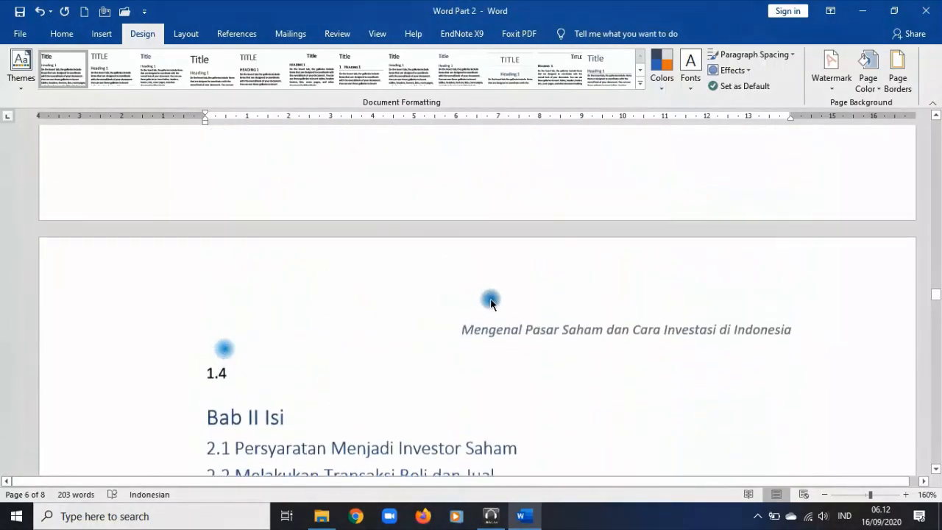
- Select the phrase "melek saham" with its quotation marks at the end of section 1.1's second paragraph
{"action": "scroll", "coordinate": [492, 299], "scroll_direction": "up", "scroll_amount": 15}
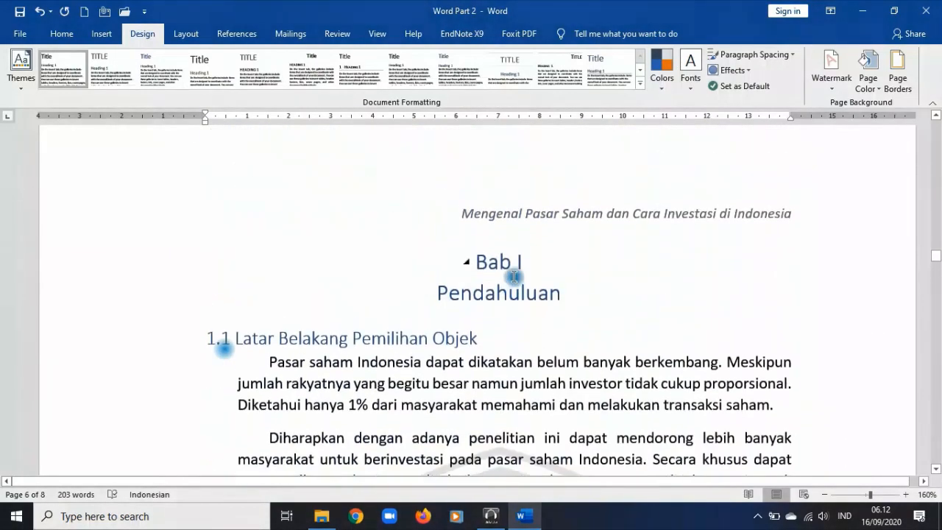
{"action": "left_click", "coordinate": [471, 333]}
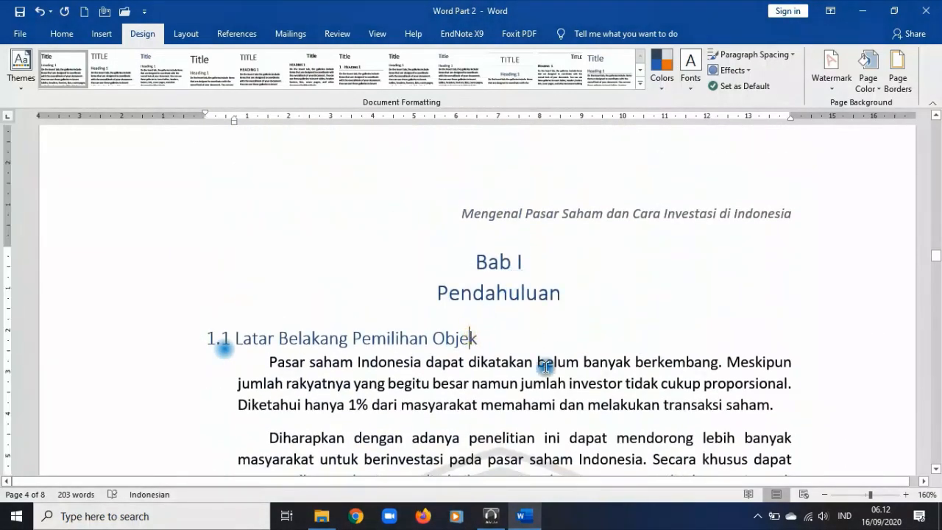
{"action": "scroll", "coordinate": [545, 366], "scroll_direction": "down", "scroll_amount": 1}
{"action": "left_click", "coordinate": [494, 355]}
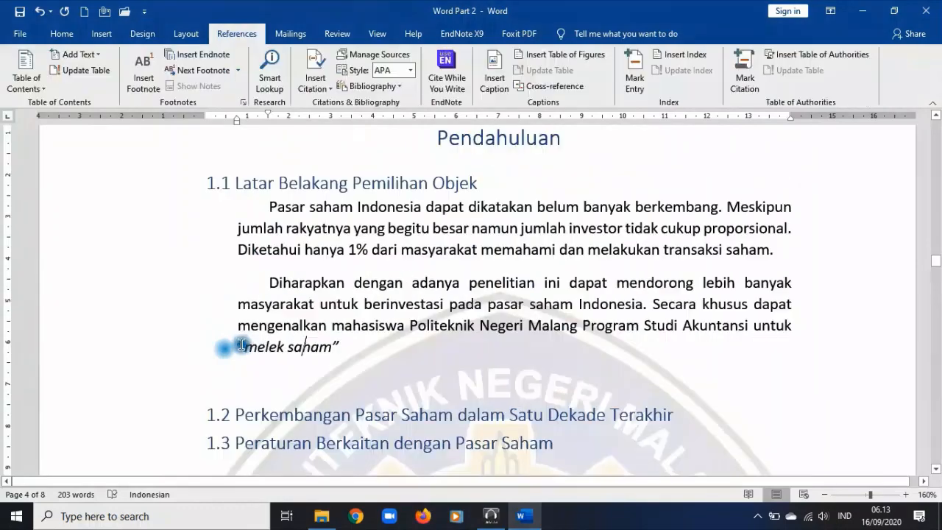
{"action": "left_click_drag", "start_coordinate": [225, 349], "coordinate": [337, 347]}
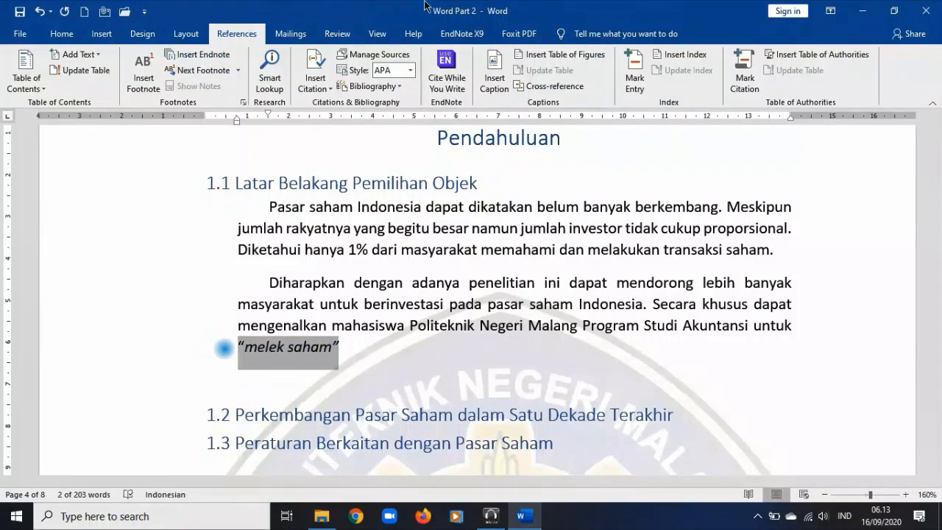
{"action": "left_click", "coordinate": [195, 56]}
{"action": "scroll", "coordinate": [391, 212], "scroll_direction": "up", "scroll_amount": 15}
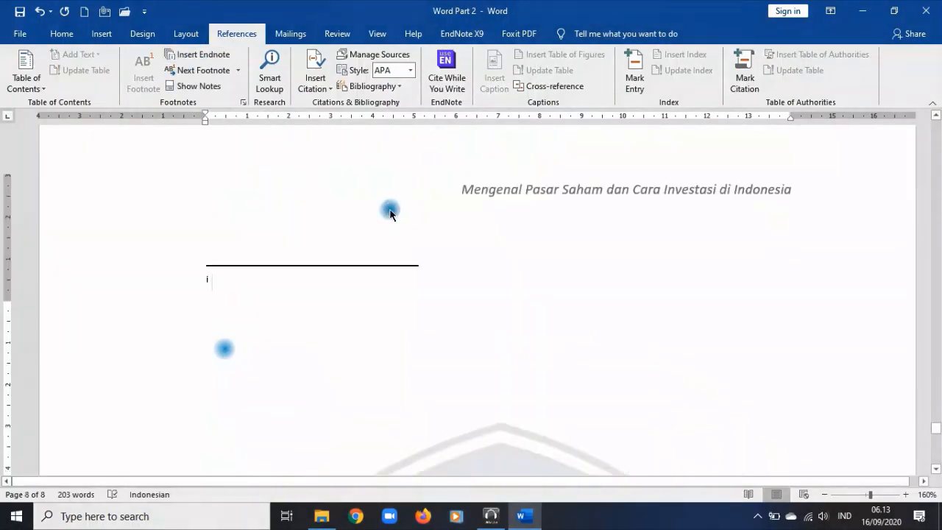
{"action": "scroll", "coordinate": [391, 212], "scroll_direction": "up", "scroll_amount": 15}
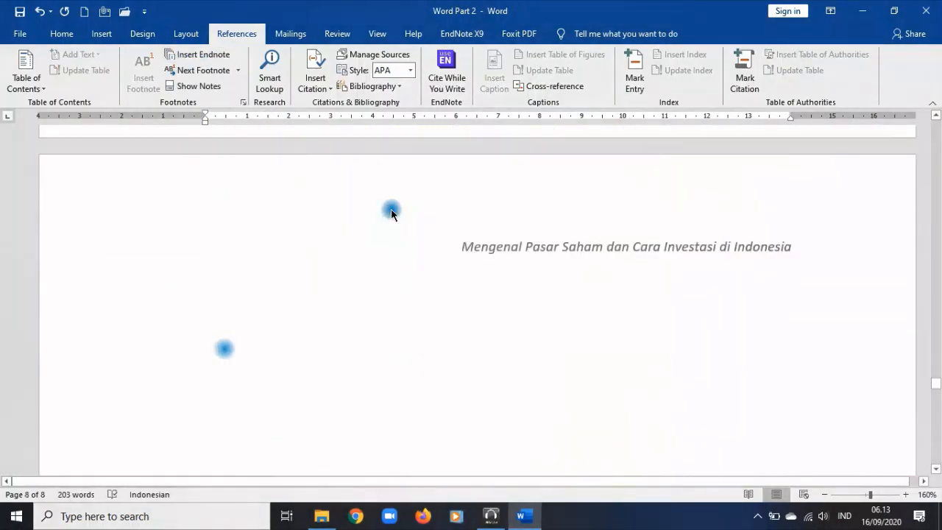
{"action": "scroll", "coordinate": [394, 209], "scroll_direction": "up", "scroll_amount": 4}
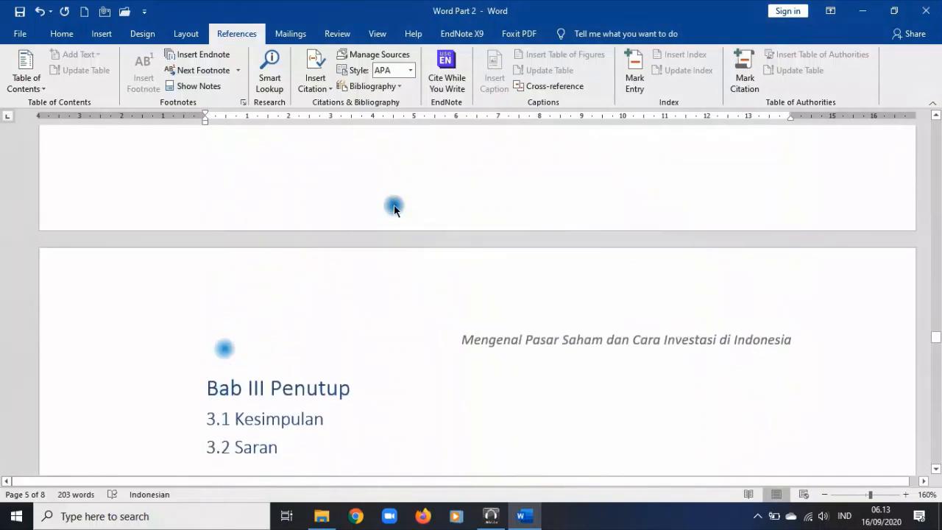
{"action": "left_click", "coordinate": [225, 86]}
{"action": "left_click", "coordinate": [213, 74]}
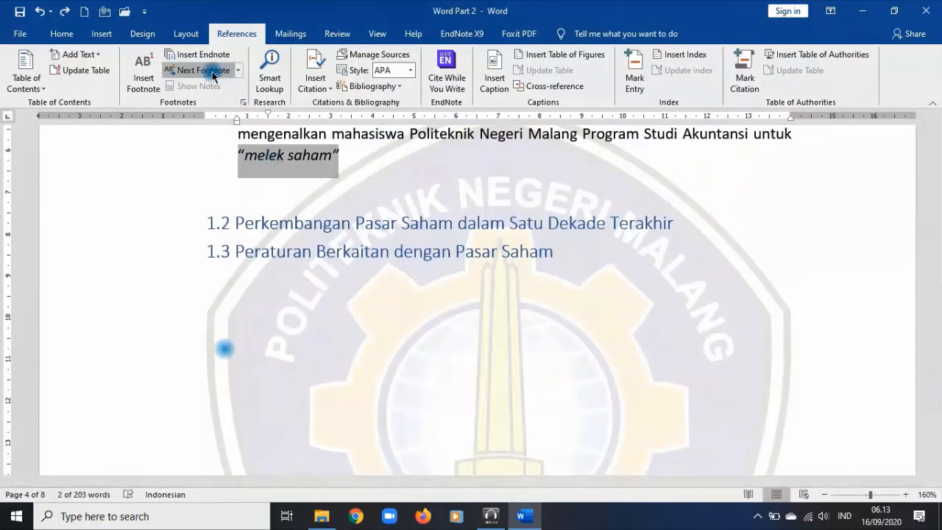
- Insert a footnote for the phrase "melek saham" and place the cursor in its note area on the Bab I page
{"action": "left_click", "coordinate": [137, 75]}
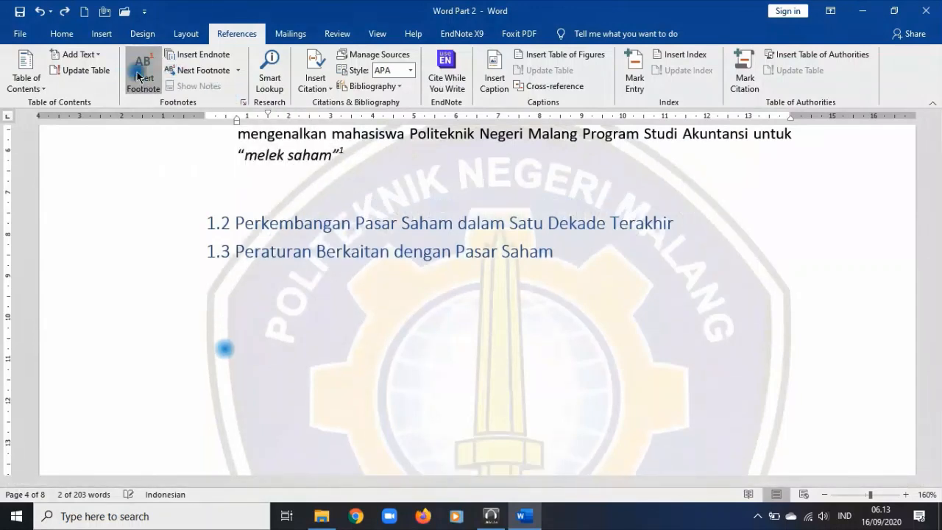
{"action": "scroll", "coordinate": [329, 302], "scroll_direction": "down", "scroll_amount": 3}
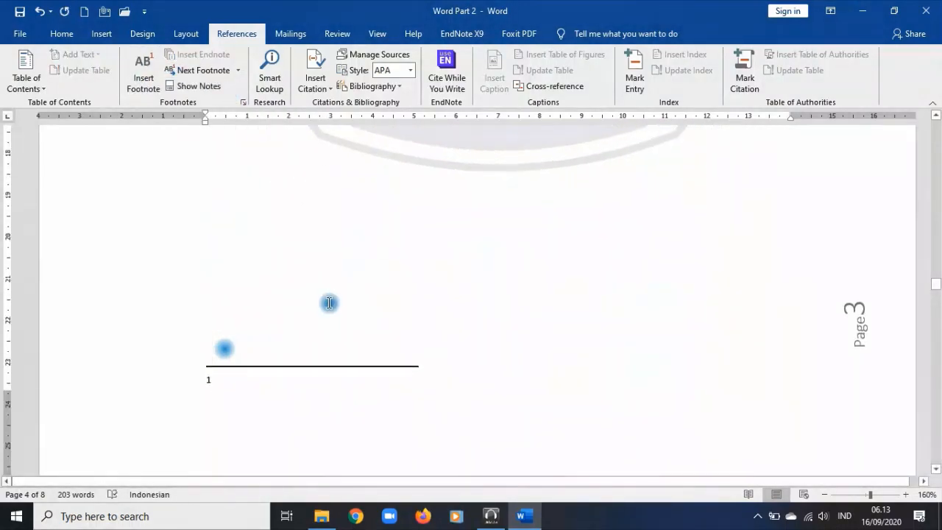
{"action": "scroll", "coordinate": [339, 301], "scroll_direction": "up", "scroll_amount": 10}
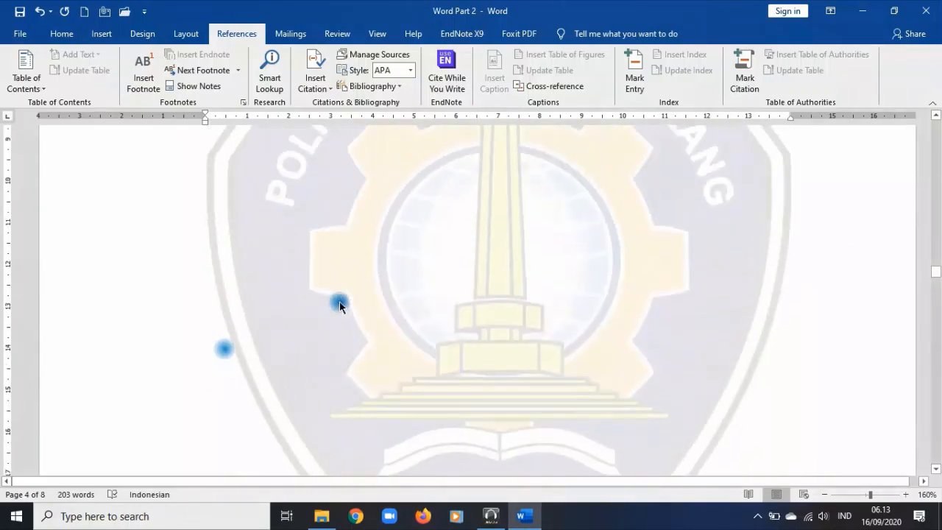
{"action": "scroll", "coordinate": [340, 299], "scroll_direction": "down", "scroll_amount": 3}
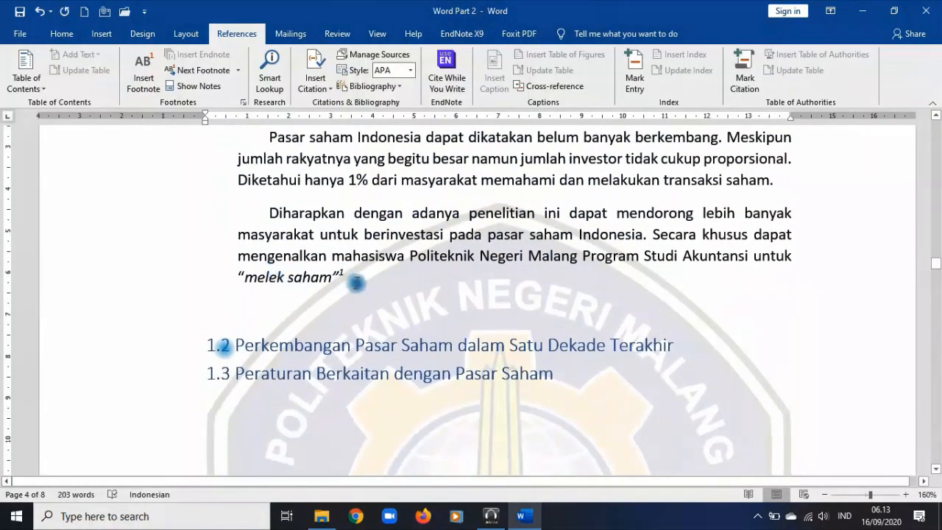
{"action": "left_click", "coordinate": [354, 277]}
{"action": "scroll", "coordinate": [371, 295], "scroll_direction": "down", "scroll_amount": 18}
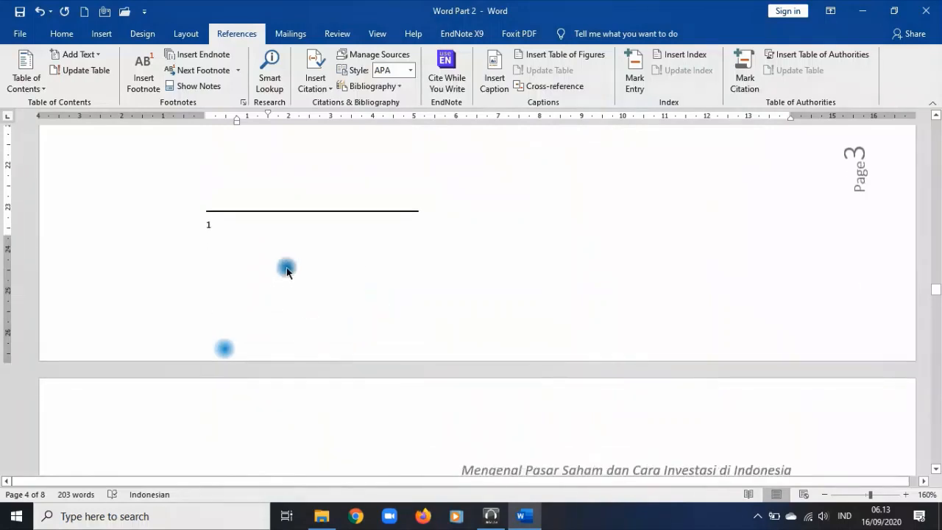
{"action": "left_click", "coordinate": [275, 242]}
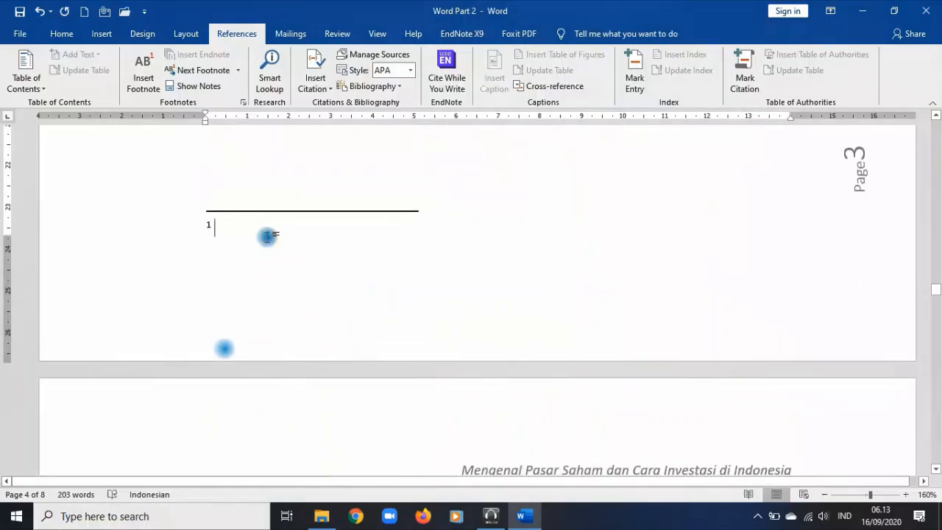
- Write the footnote text "Istilah yang digunakan untuk orang yang paham atas pasar saham dan mampu melakukan transaksi-transaksi saham"
{"action": "type", "text": "Ist"}
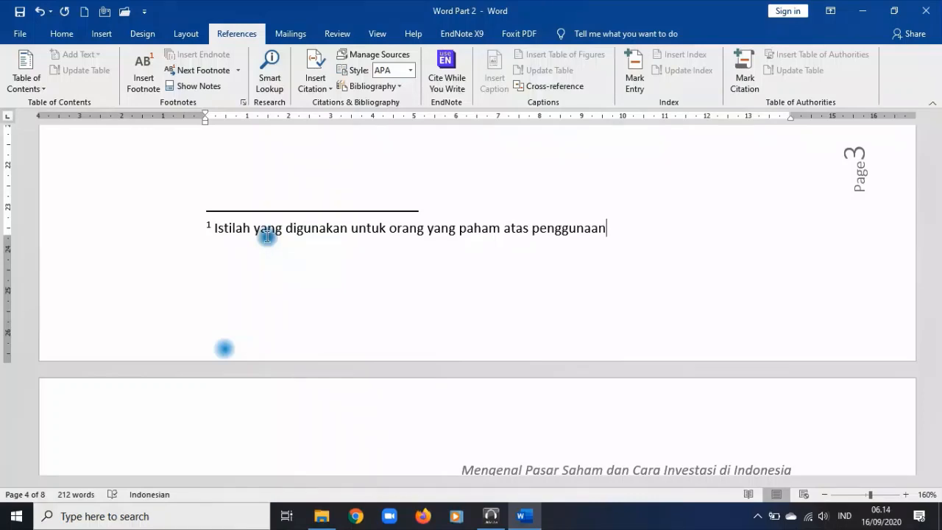
{"action": "type", "text": "pasar sah"}
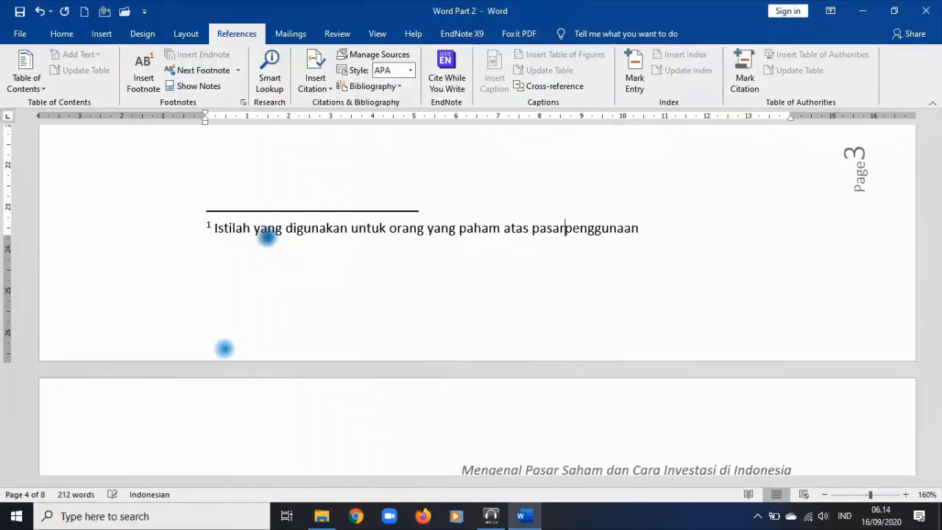
{"action": "type", "text": "am"}
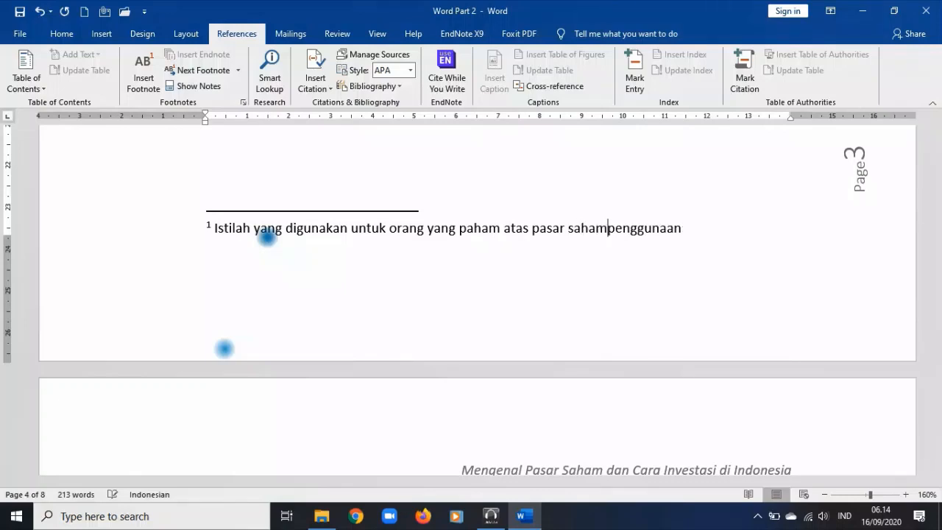
{"action": "type", "text": " dan mamp"}
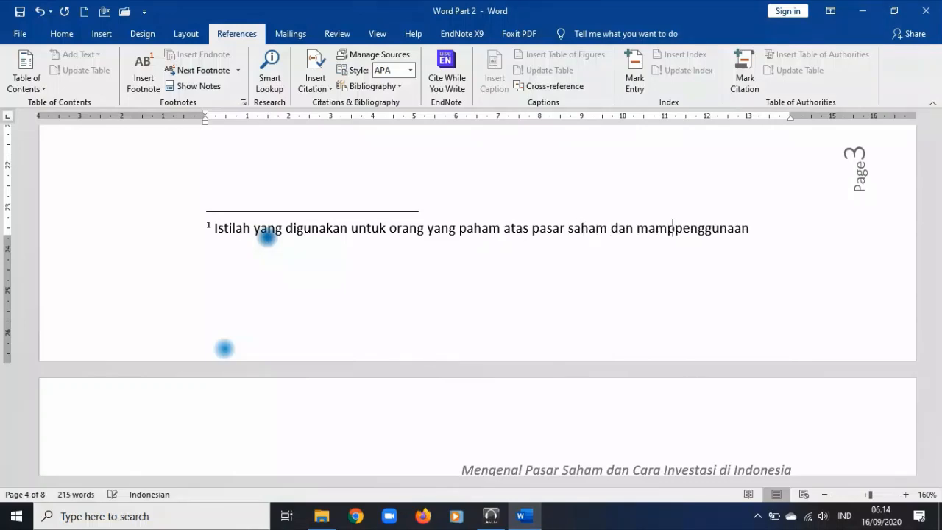
{"action": "type", "text": "u"}
{"action": "key", "text": "Delete"}
{"action": "key", "text": "Delete"}
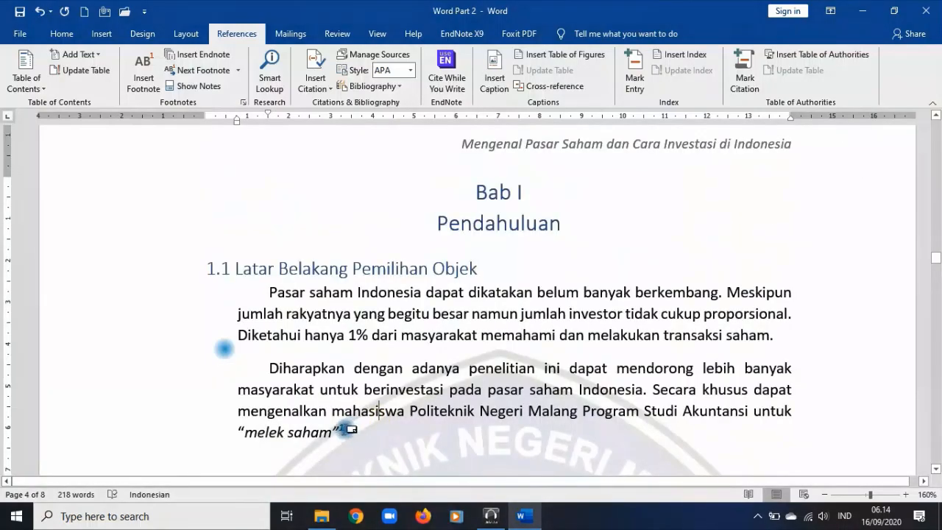
{"action": "mouse_move", "coordinate": [344, 428]}
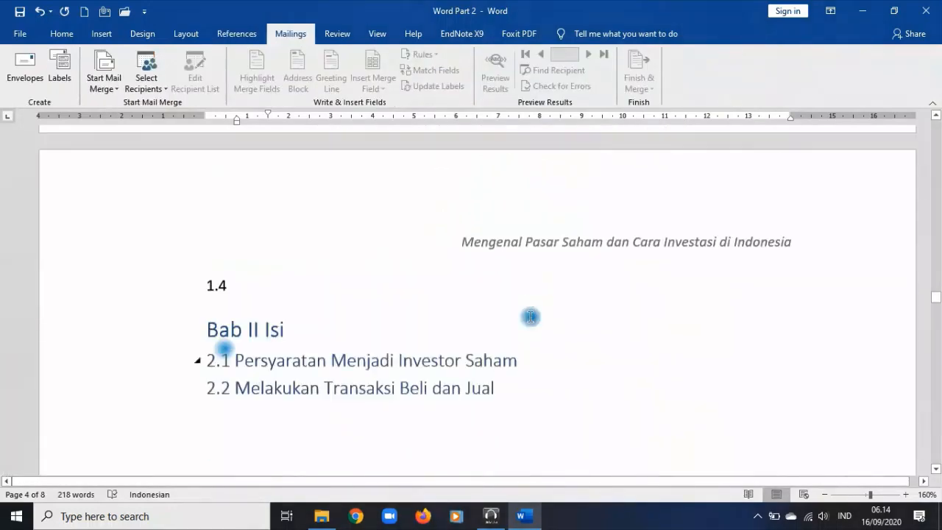
- Start a caption for the process diagram under heading 2.2, with the label Bagan and the position above the selected item
{"action": "scroll", "coordinate": [530, 317], "scroll_direction": "down", "scroll_amount": 10}
{"action": "scroll", "coordinate": [474, 245], "scroll_direction": "up", "scroll_amount": 3}
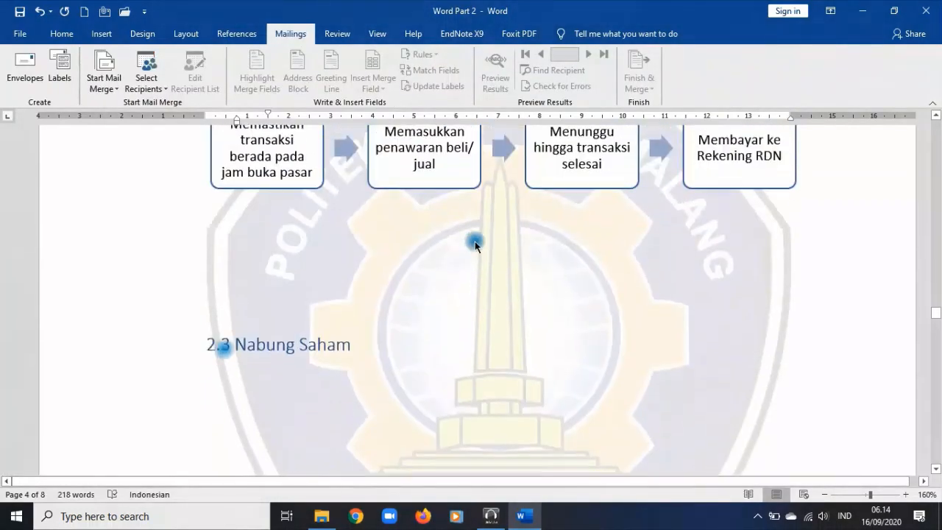
{"action": "left_click", "coordinate": [475, 245]}
{"action": "scroll", "coordinate": [461, 189], "scroll_direction": "up", "scroll_amount": 3}
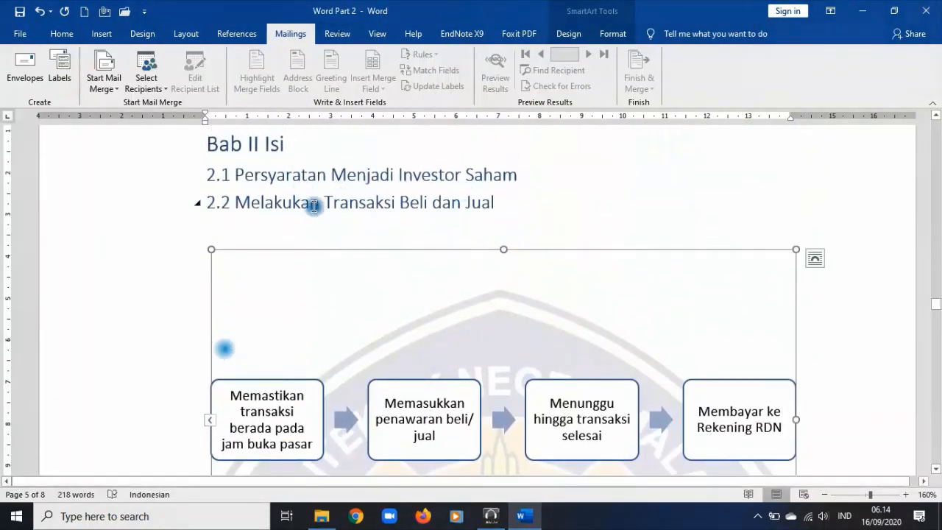
{"action": "left_click", "coordinate": [188, 34]}
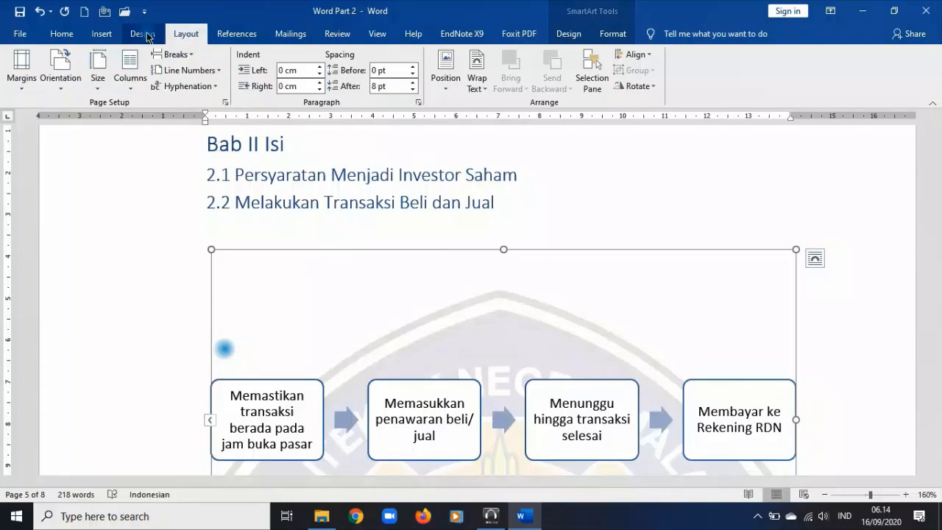
{"action": "left_click", "coordinate": [239, 34]}
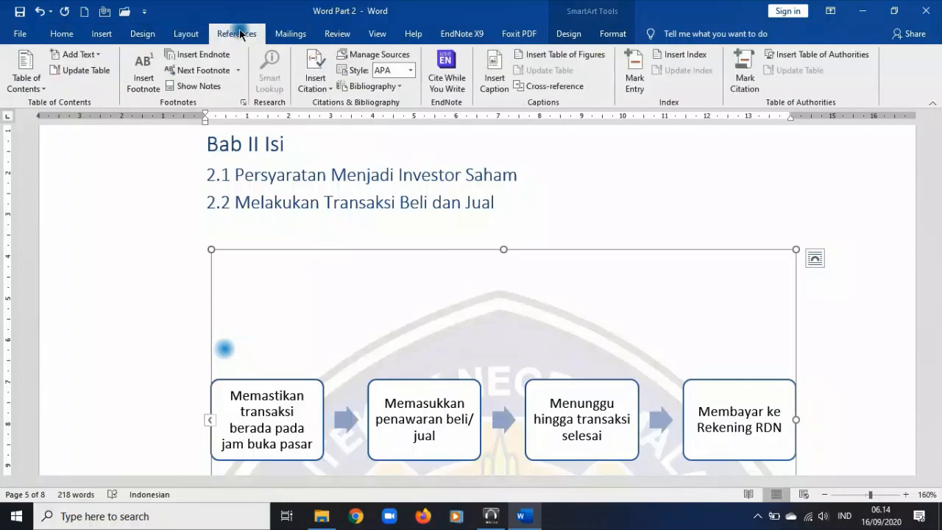
{"action": "left_click", "coordinate": [494, 77]}
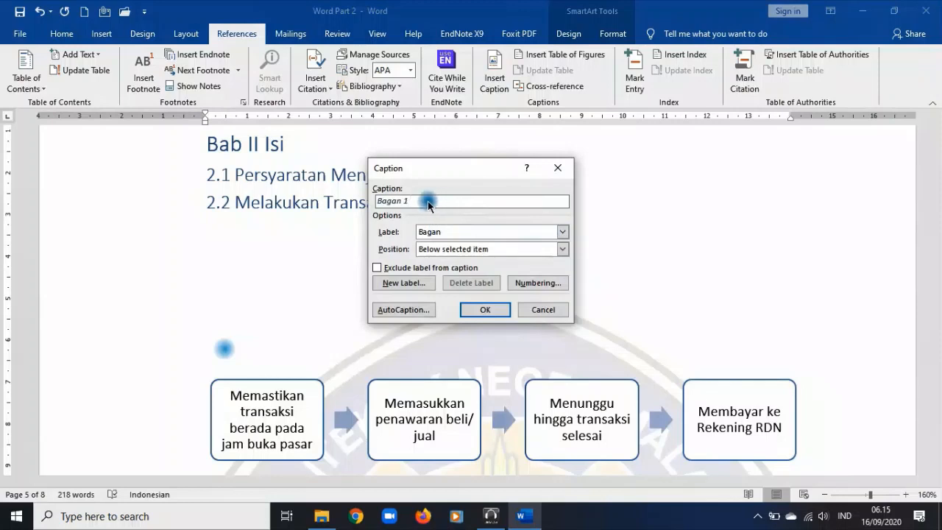
{"action": "left_click", "coordinate": [460, 232]}
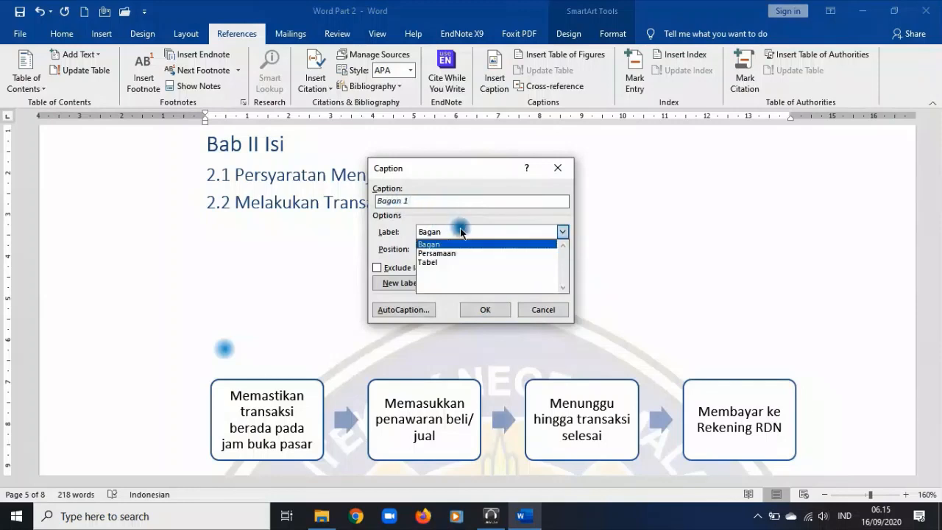
{"action": "left_click", "coordinate": [411, 206]}
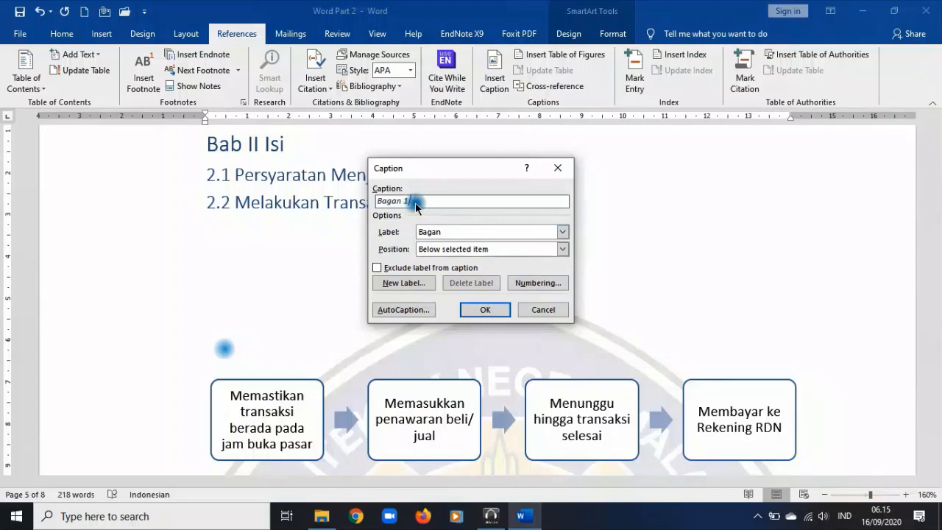
{"action": "left_click", "coordinate": [480, 249]}
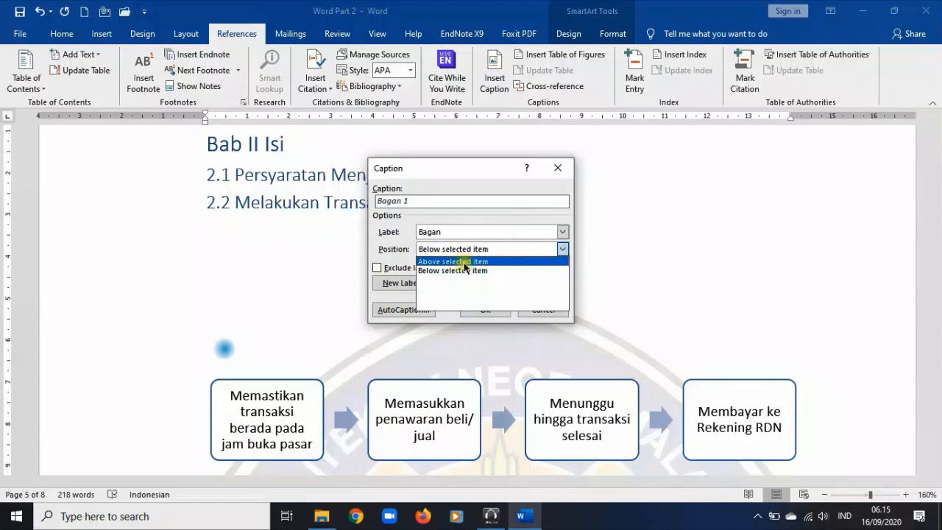
{"action": "left_click", "coordinate": [464, 262]}
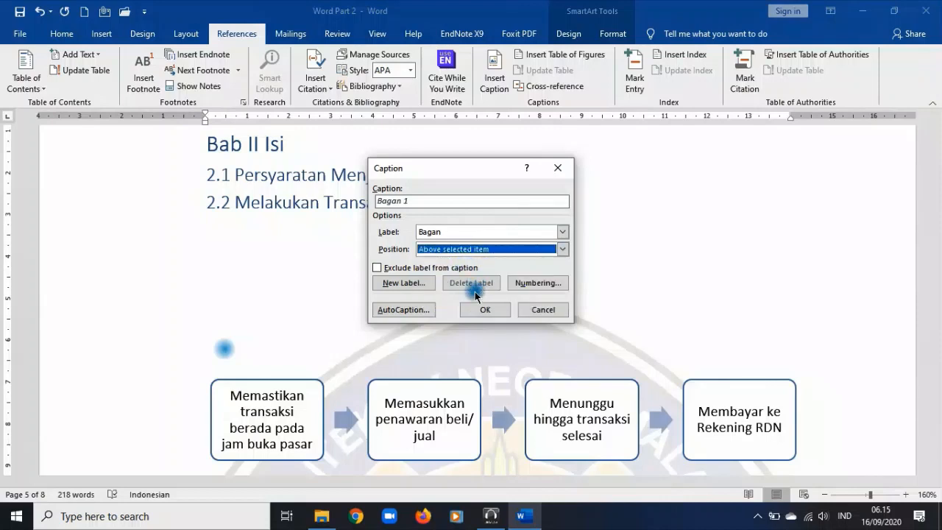
- Add "Alur Melakukan Transaksi Saham" after "Bagan 1" in the caption and insert the caption into the document
{"action": "left_click", "coordinate": [444, 201]}
{"action": "type", "text": "Alur Melakukan Transaksi Saham"}
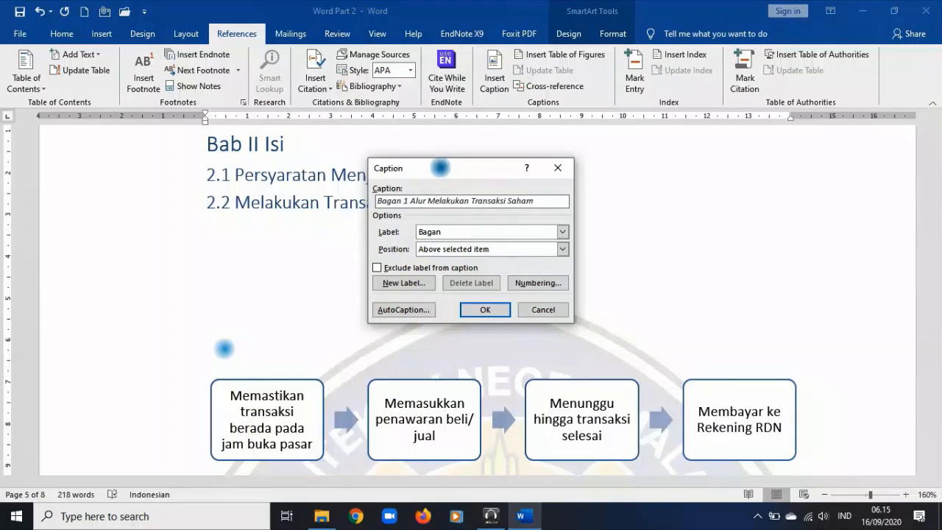
{"action": "key", "text": "Return"}
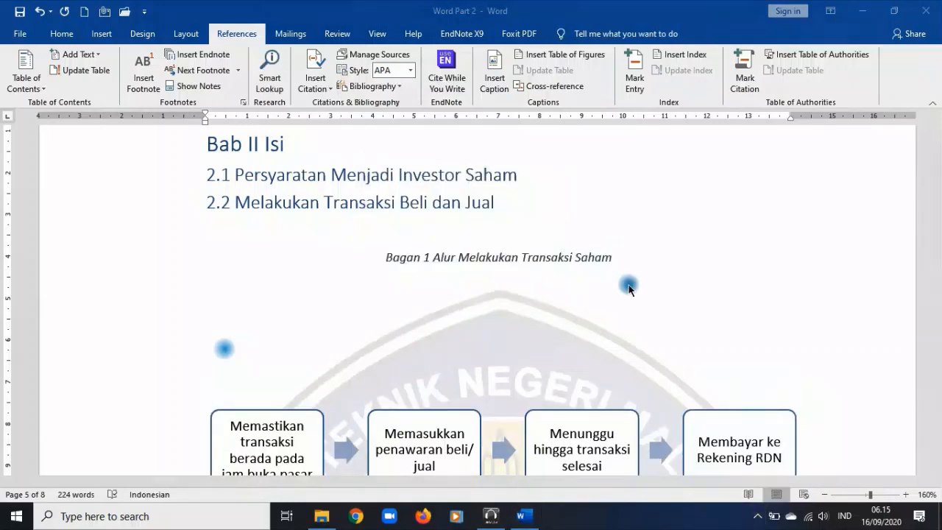
- Add a new page directly after the table of contents, below its Lampiran entry
{"action": "scroll", "coordinate": [626, 284], "scroll_direction": "down", "scroll_amount": 2}
{"action": "scroll", "coordinate": [628, 287], "scroll_direction": "up", "scroll_amount": 3}
{"action": "scroll", "coordinate": [628, 287], "scroll_direction": "up", "scroll_amount": 5}
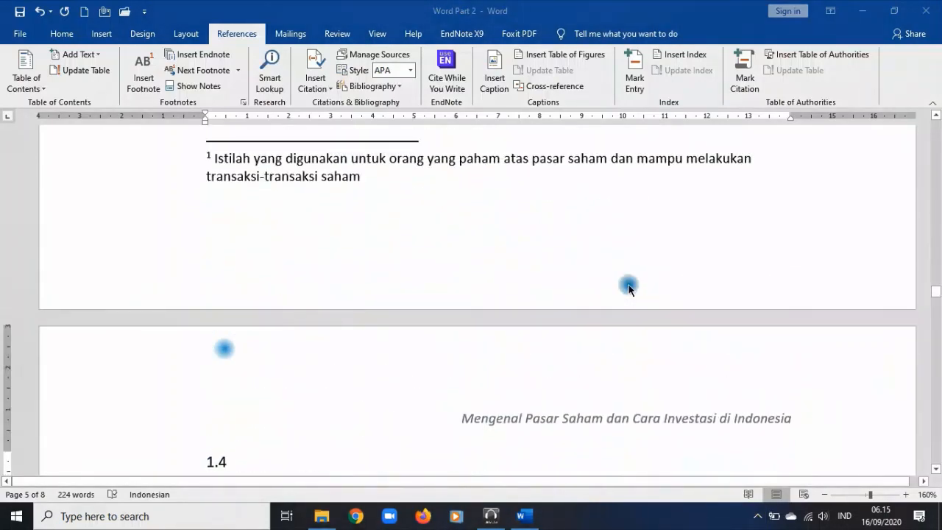
{"action": "scroll", "coordinate": [628, 287], "scroll_direction": "up", "scroll_amount": 12}
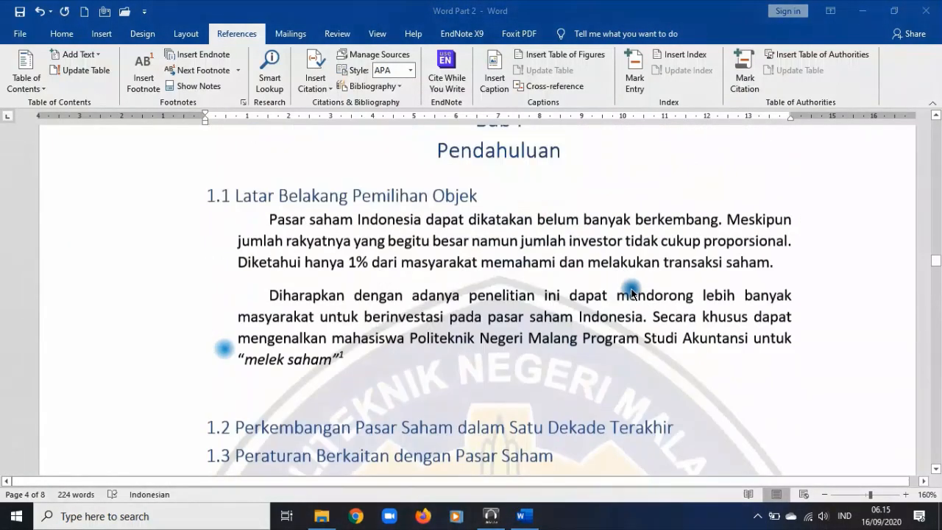
{"action": "scroll", "coordinate": [636, 298], "scroll_direction": "up", "scroll_amount": 16}
{"action": "scroll", "coordinate": [543, 332], "scroll_direction": "down", "scroll_amount": 5}
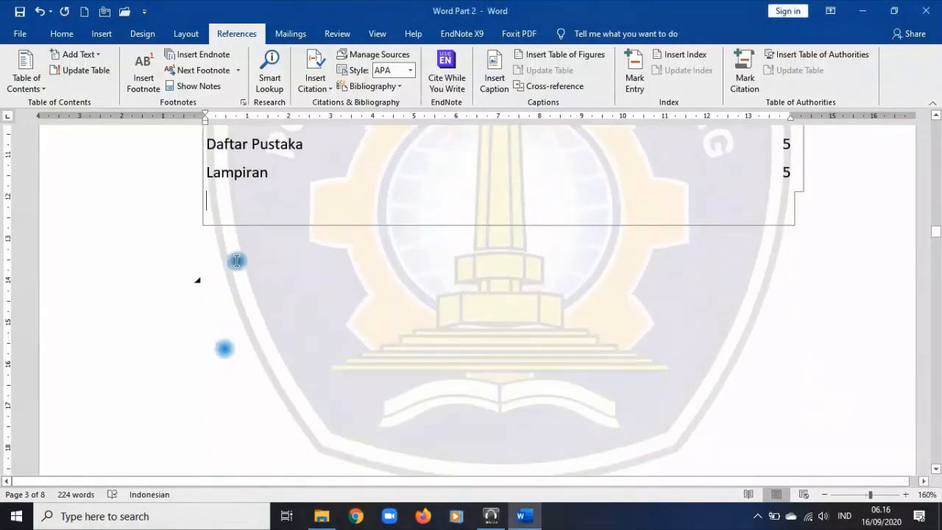
{"action": "left_click", "coordinate": [98, 34]}
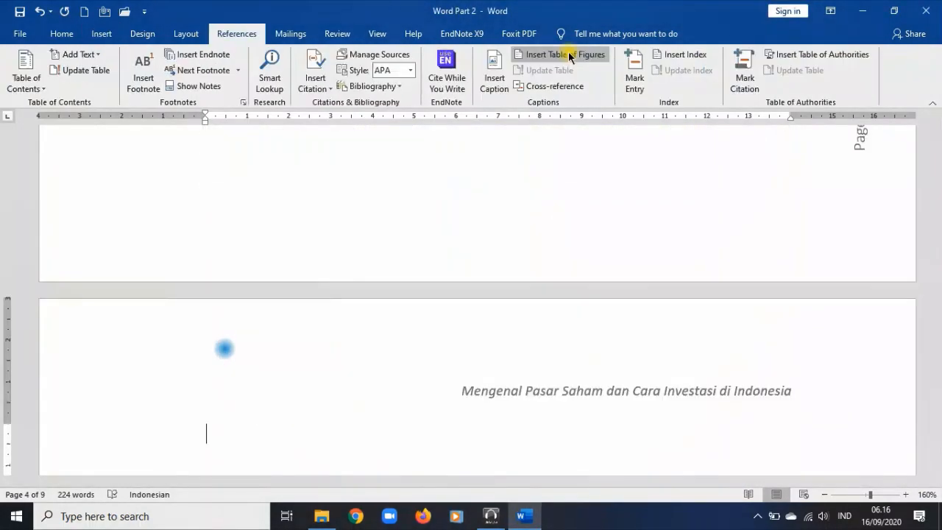
- Insert a table of figures on the new page, with the From template format and the Bagan caption label
{"action": "left_click", "coordinate": [572, 57]}
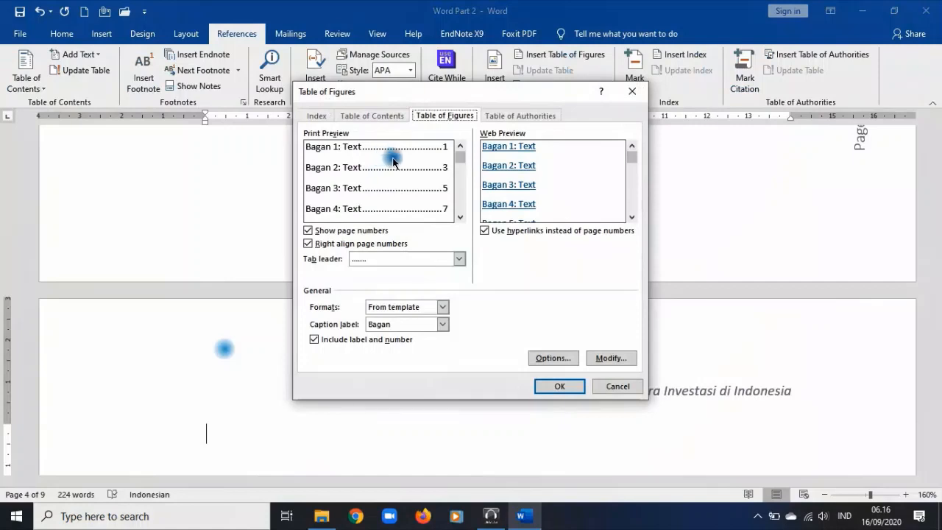
{"action": "left_click", "coordinate": [412, 309]}
{"action": "left_click", "coordinate": [418, 313]}
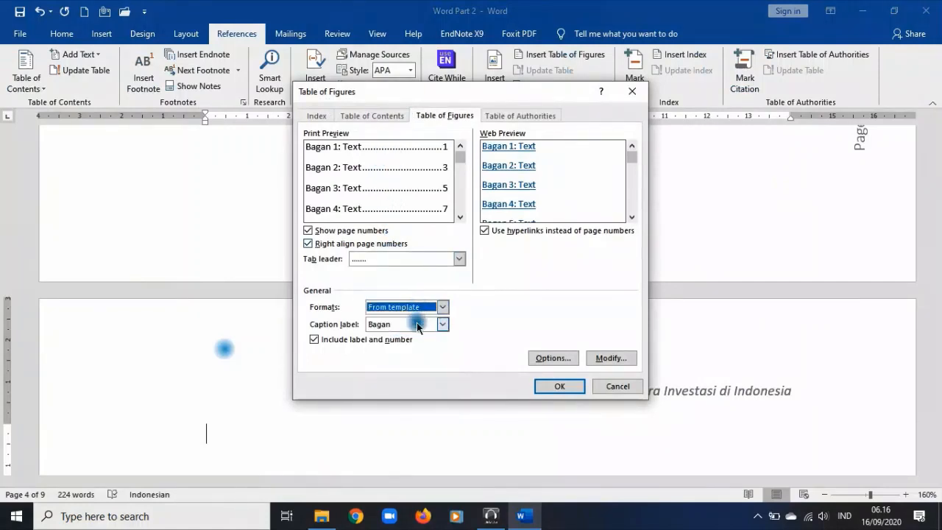
{"action": "left_click", "coordinate": [417, 325]}
{"action": "left_click", "coordinate": [416, 324]}
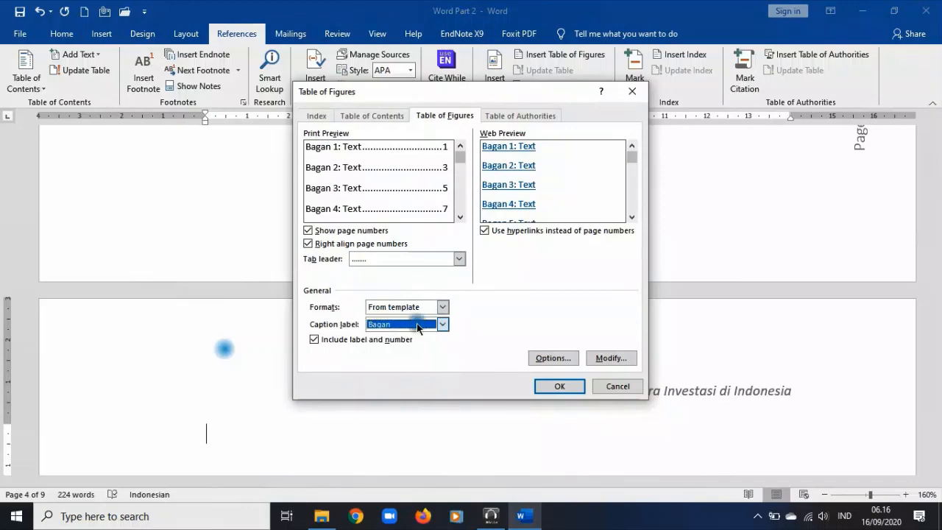
{"action": "left_click", "coordinate": [568, 389]}
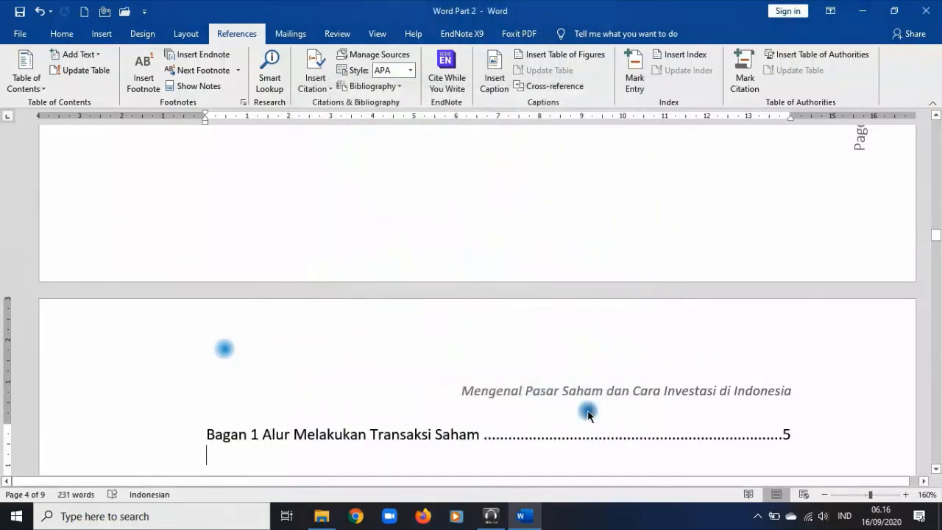
- Add the title "Daftar Gambar" on its own line above the table of figures
{"action": "scroll", "coordinate": [400, 410], "scroll_direction": "down", "scroll_amount": 1}
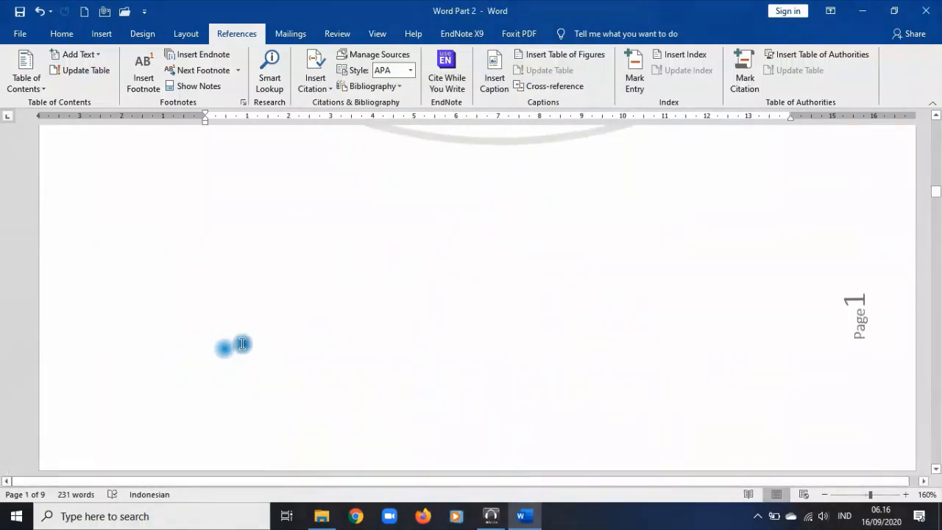
{"action": "scroll", "coordinate": [241, 343], "scroll_direction": "down", "scroll_amount": 6}
{"action": "scroll", "coordinate": [242, 343], "scroll_direction": "down", "scroll_amount": 15}
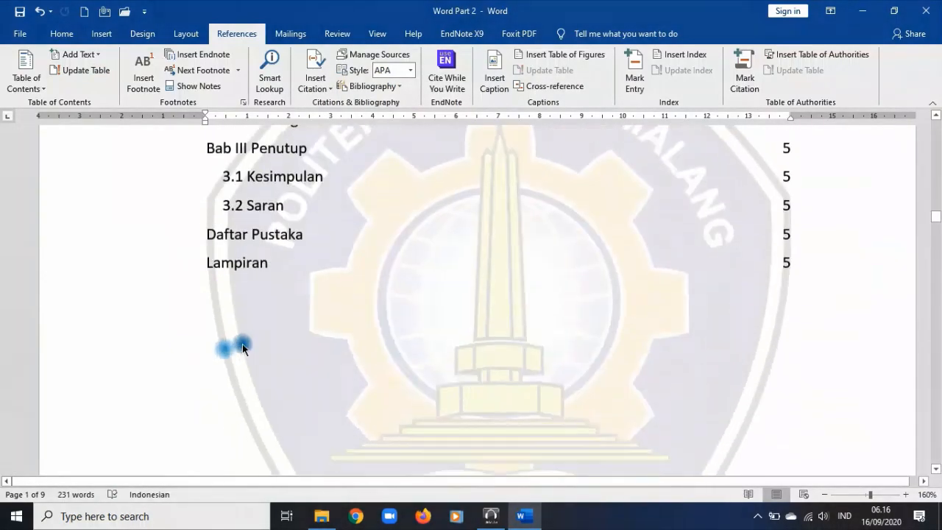
{"action": "left_click", "coordinate": [261, 201]}
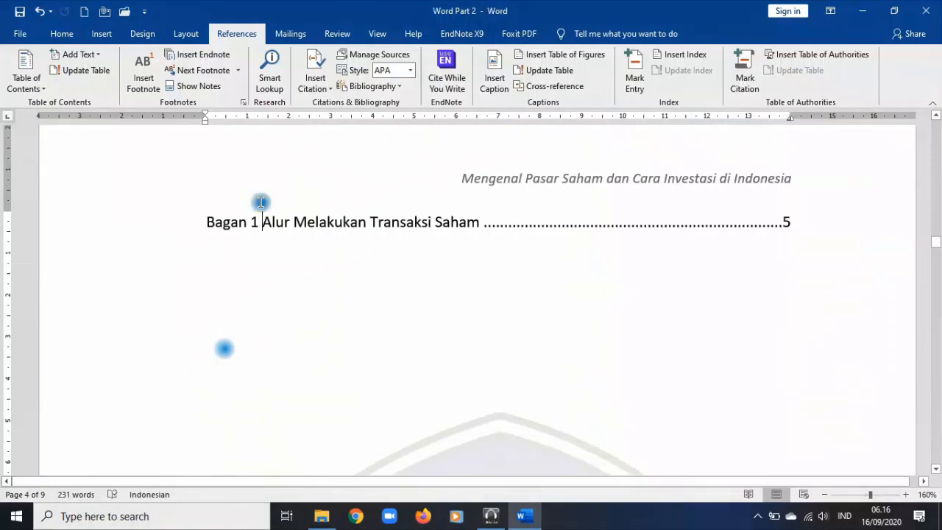
{"action": "key", "text": "Home"}
{"action": "key", "text": "Return"}
{"action": "key", "text": "Up"}
{"action": "type", "text": "Daftar"}
{"action": "type", "text": "Gambar"}
- Apply the Heading 1 style to the "Daftar Gambar" title and centre it
{"action": "left_click_drag", "start_coordinate": [207, 222], "coordinate": [312, 222]}
{"action": "left_click", "coordinate": [62, 34]}
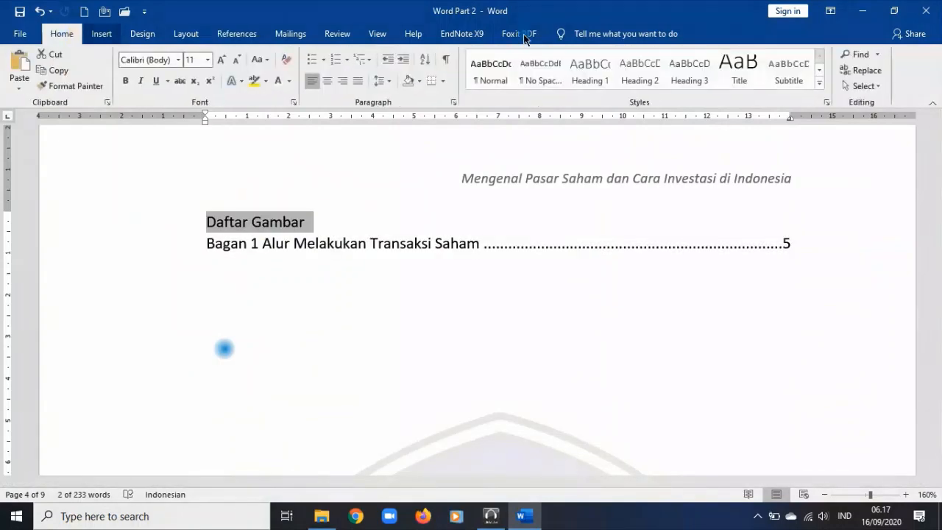
{"action": "left_click", "coordinate": [598, 74]}
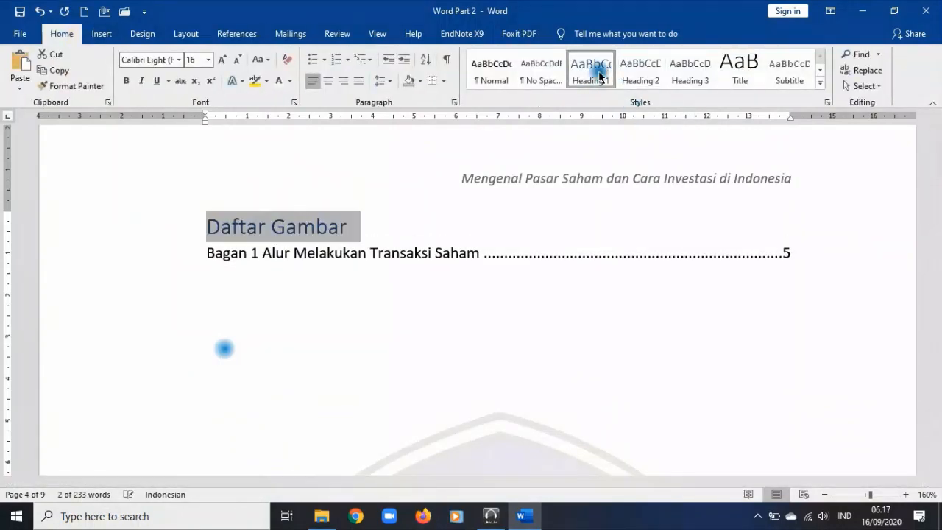
{"action": "key", "text": "ctrl+e"}
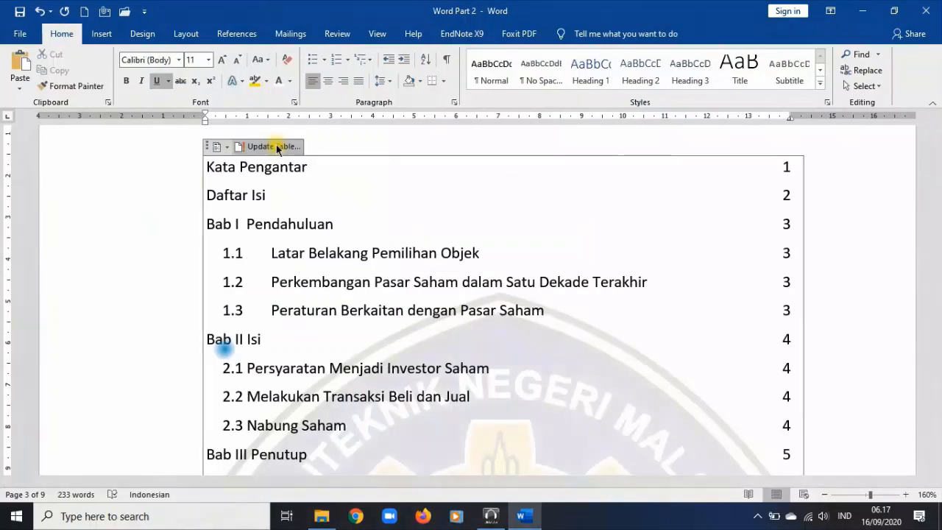
- Update the entire table of contents, including its entries and page numbers, and check it down to Lampiran
{"action": "left_click", "coordinate": [274, 147]}
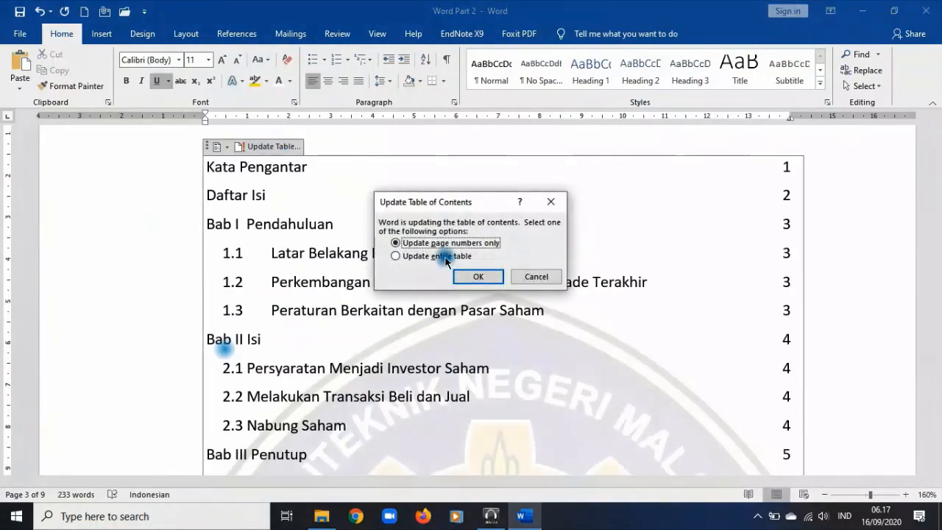
{"action": "left_click", "coordinate": [444, 257]}
{"action": "left_click", "coordinate": [478, 277]}
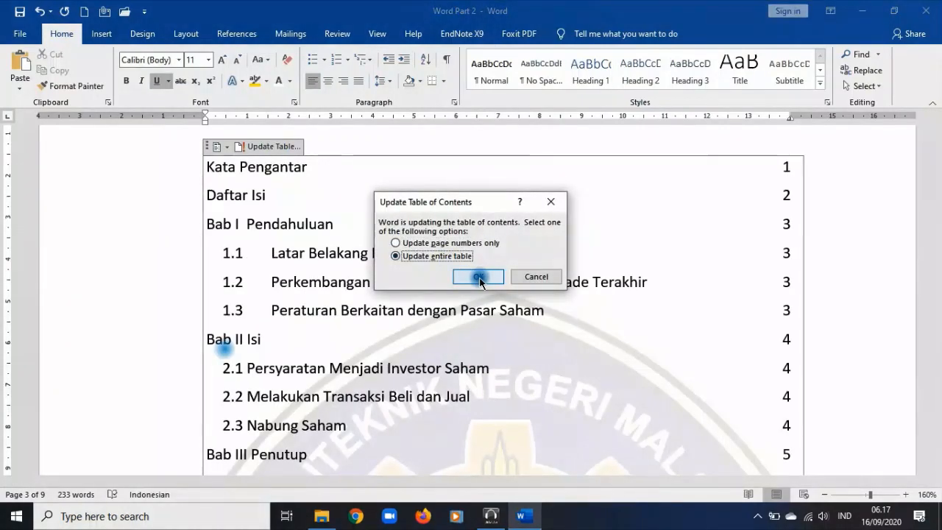
{"action": "left_click", "coordinate": [479, 278]}
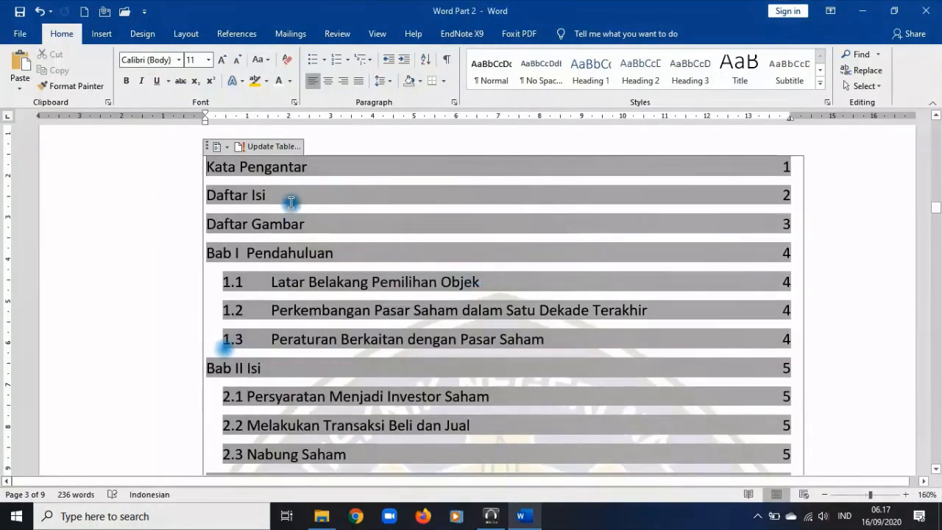
{"action": "left_click", "coordinate": [318, 226]}
{"action": "scroll", "coordinate": [386, 354], "scroll_direction": "down", "scroll_amount": 6}
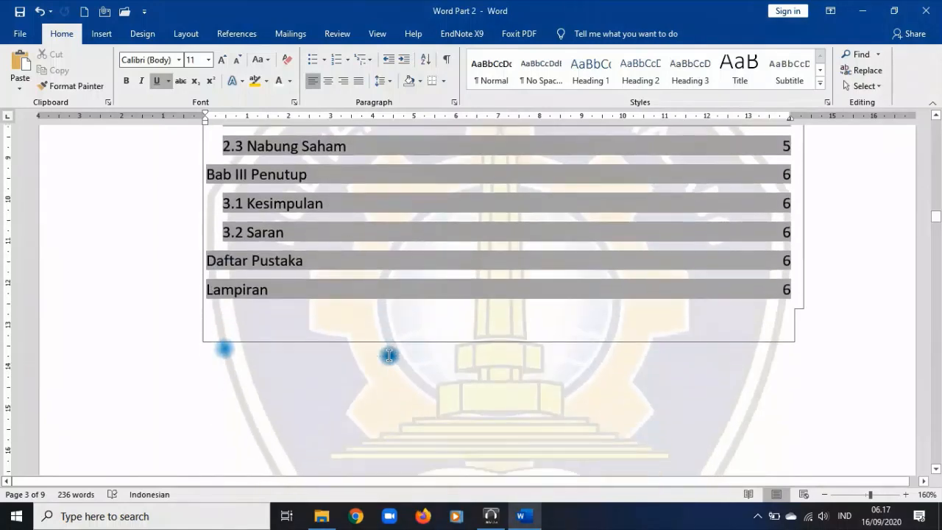